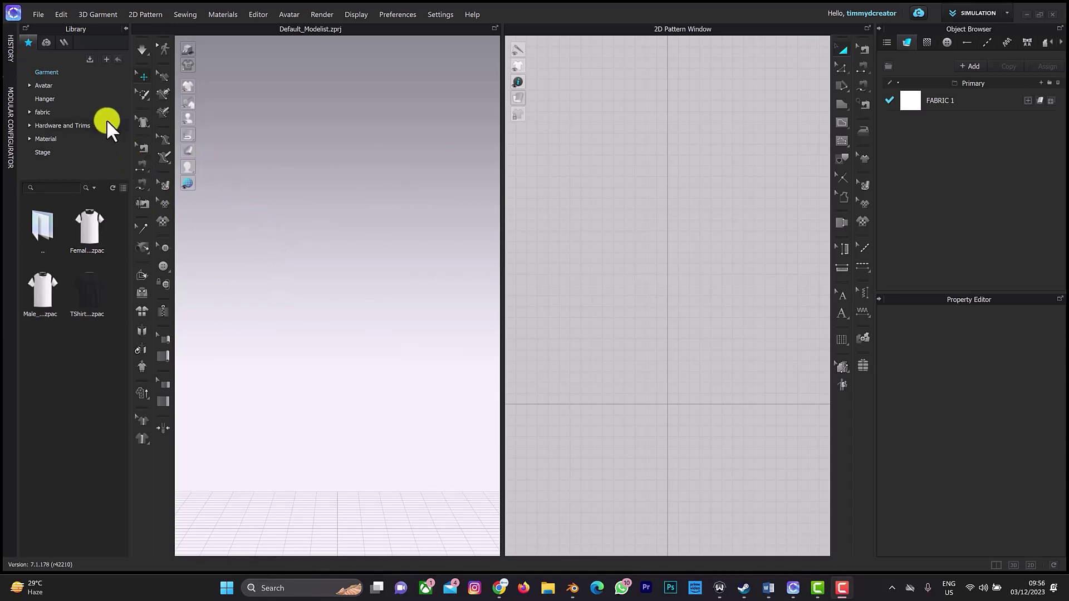
- Drag the Metal_hanger .avt from the Hanger library into the 3D scene
left_click(55, 103)
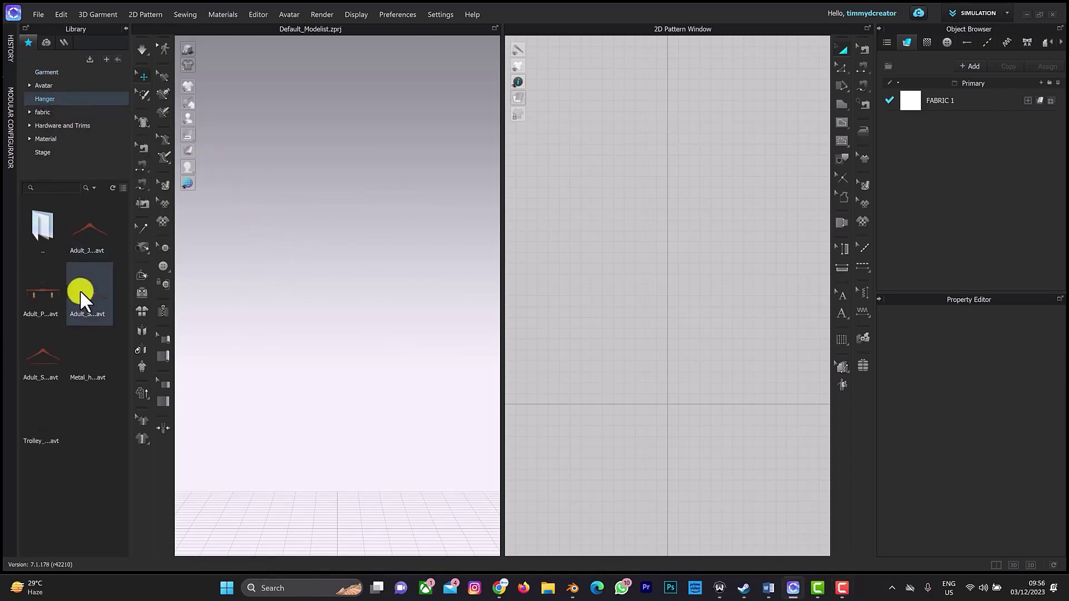
mouse_move(91, 365)
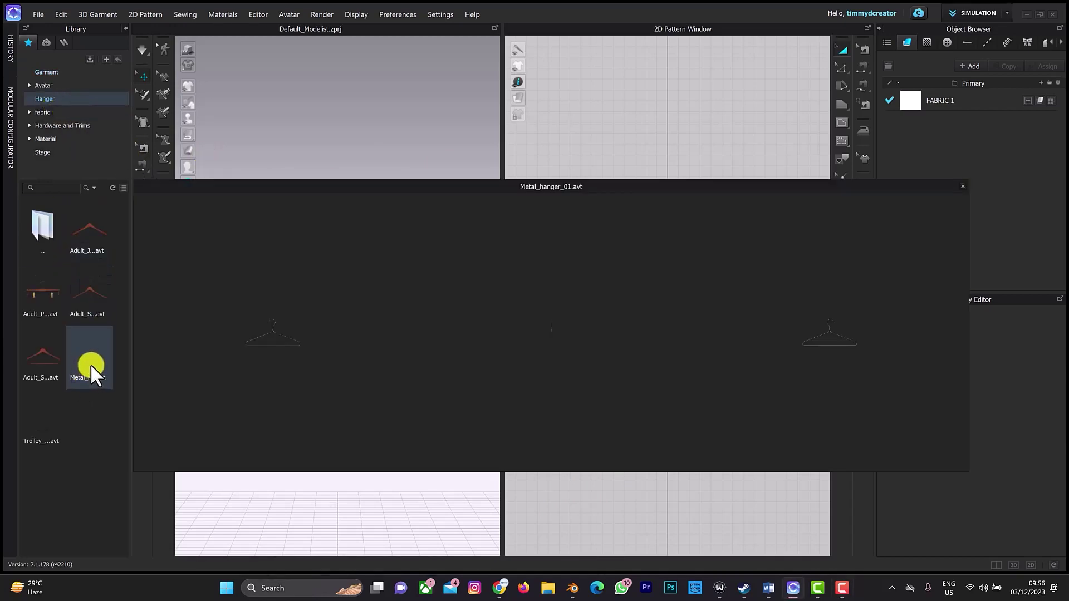
left_click_drag(98, 356, 346, 322)
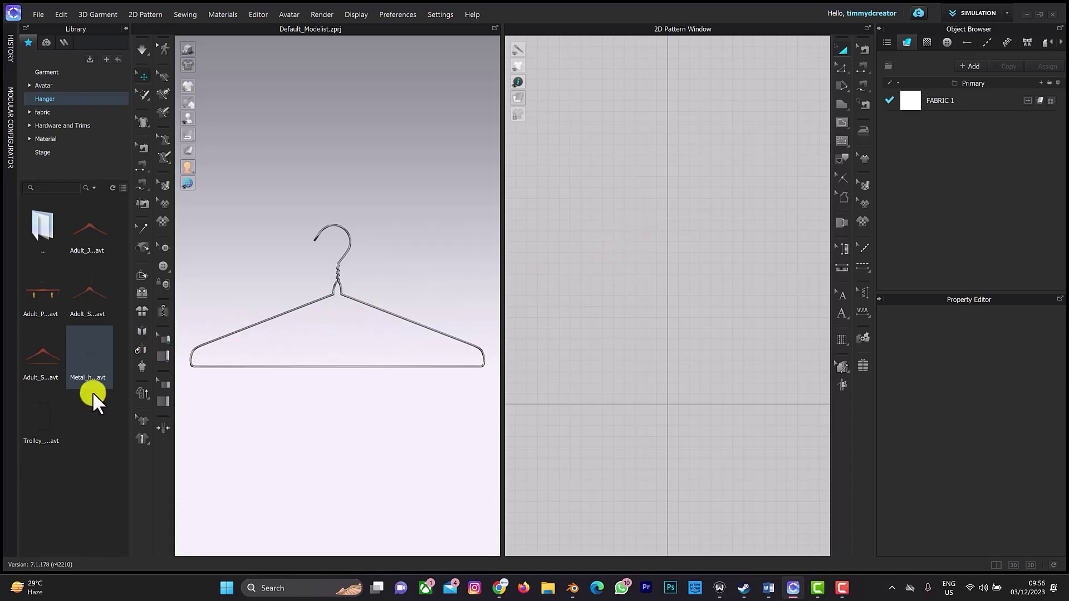
mouse_move(49, 419)
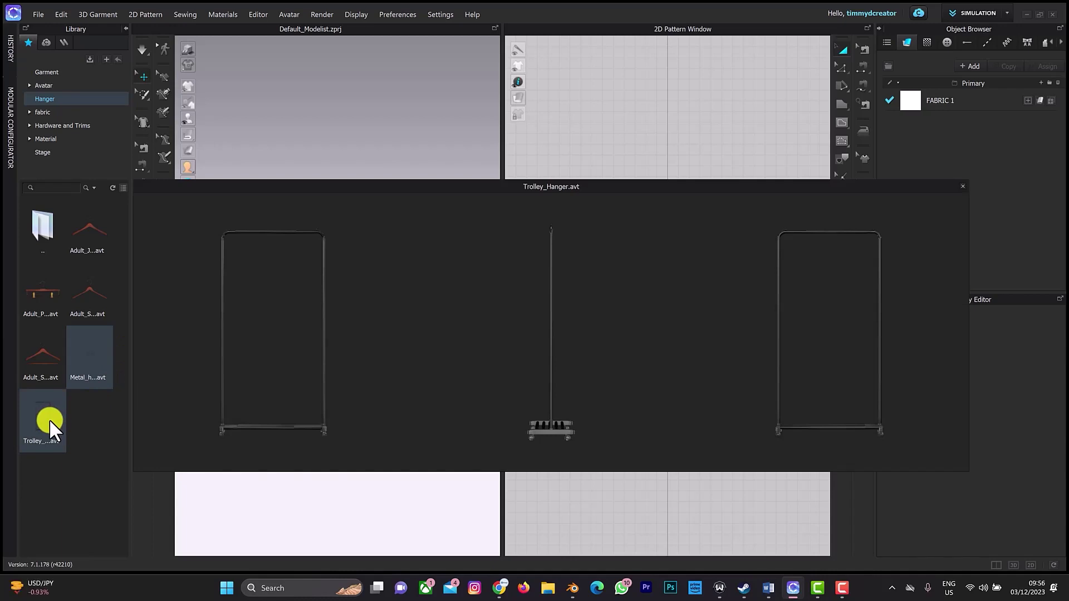
- Delete the metal wire hanger and add the Trolley_Hanger.avt rolling garment rack instead
left_click_drag(54, 420, 353, 389)
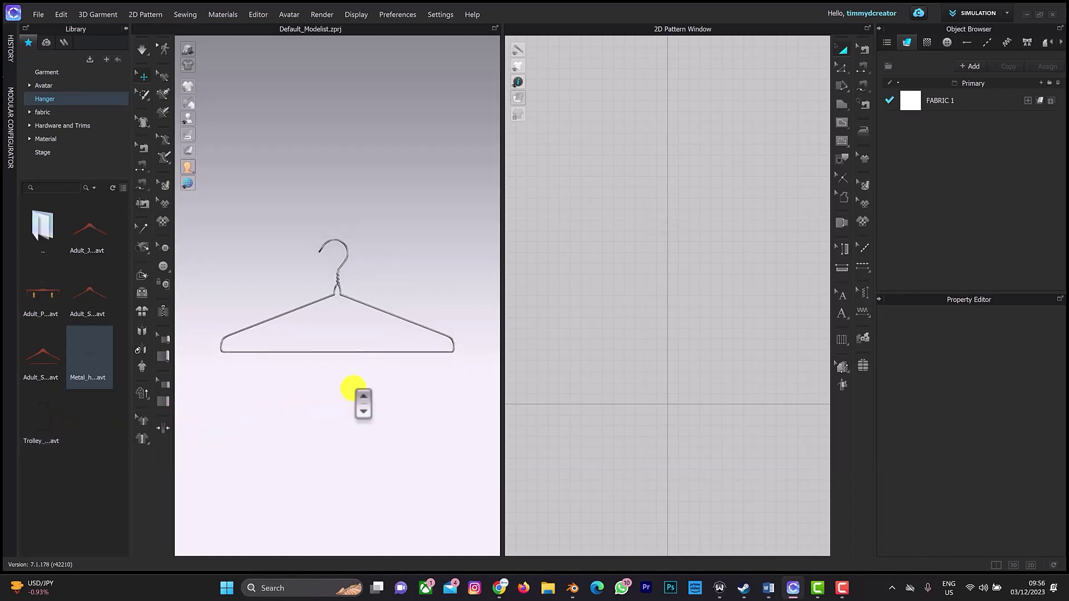
scroll(342, 282, "down", 5)
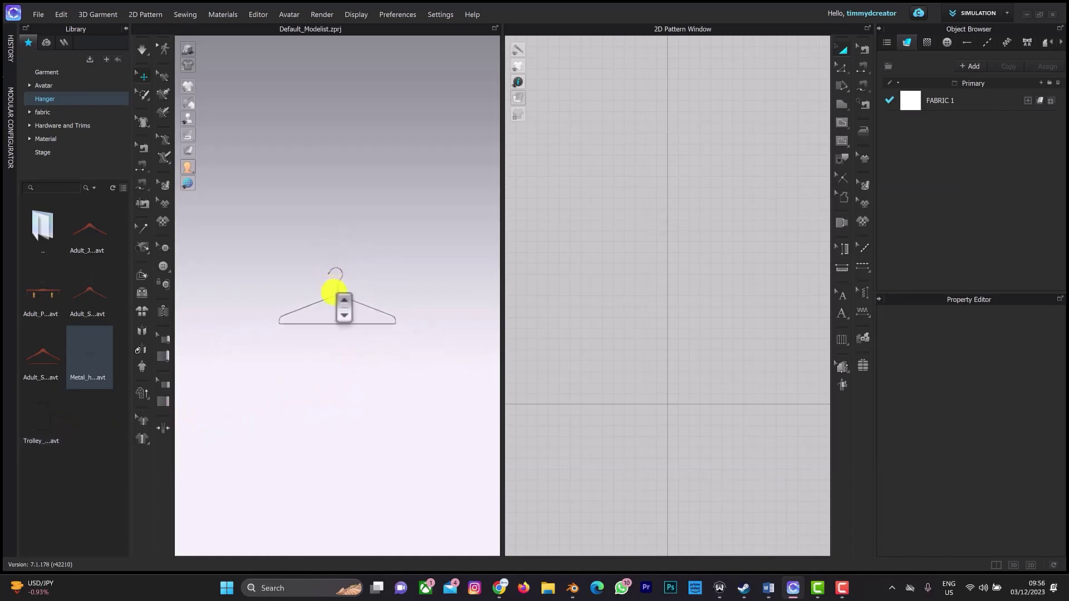
left_click(340, 287)
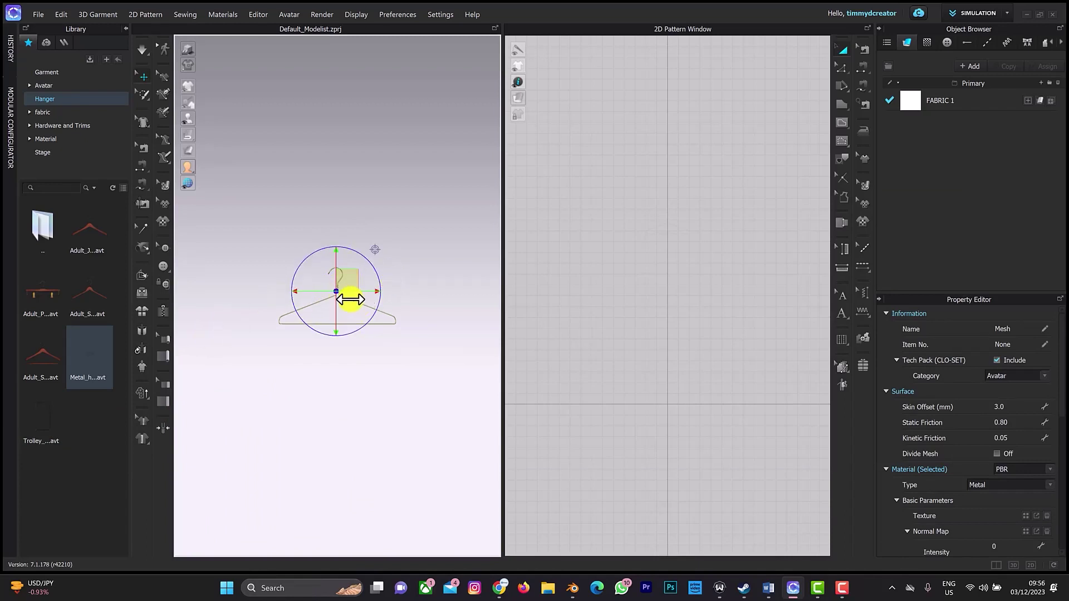
right_click(348, 300)
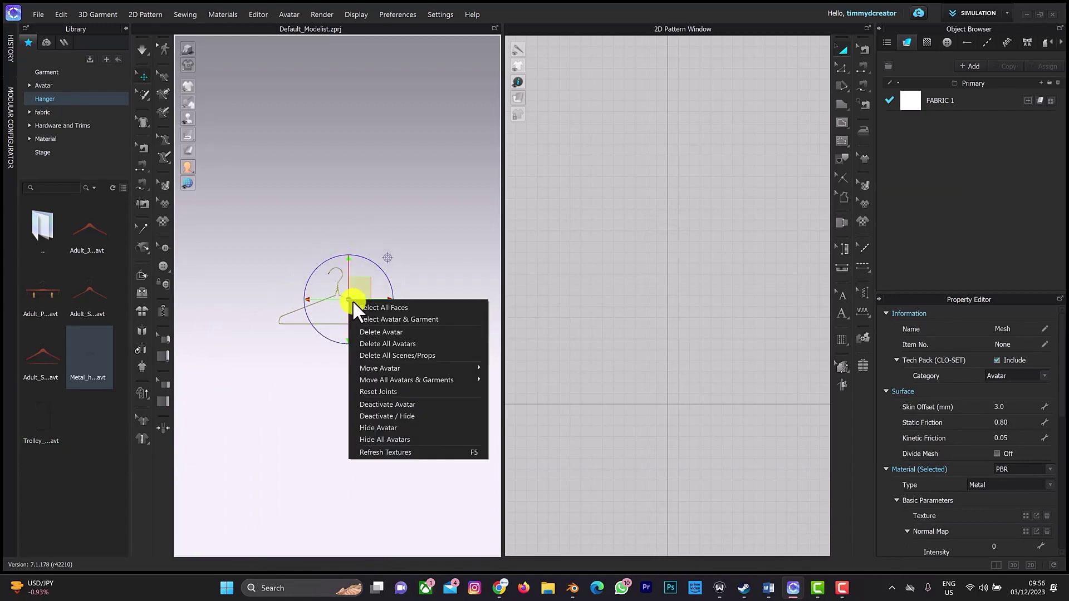
left_click(368, 330)
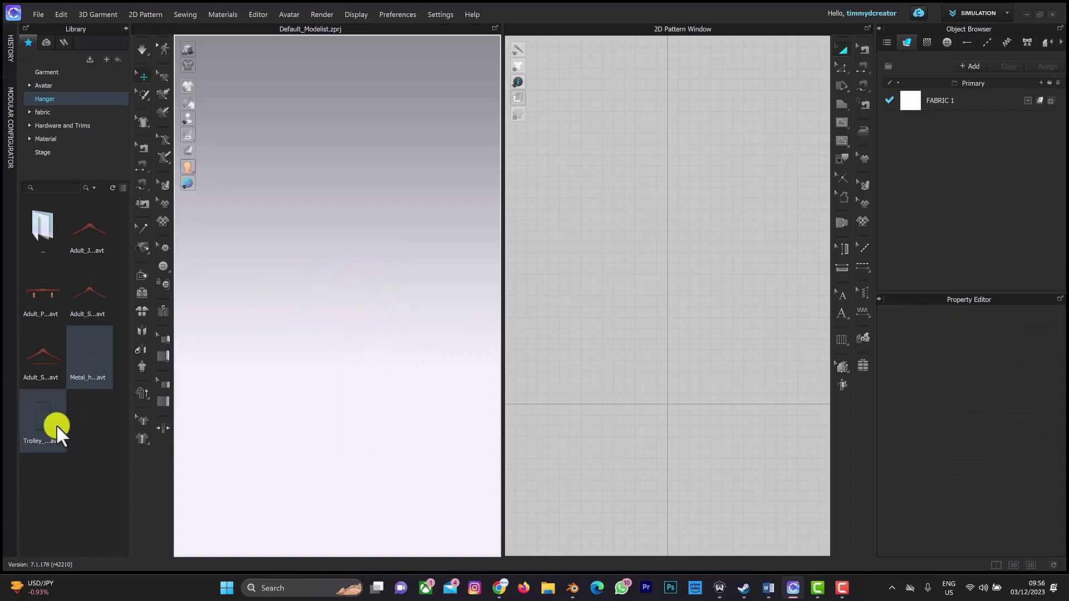
left_click_drag(55, 425, 320, 451)
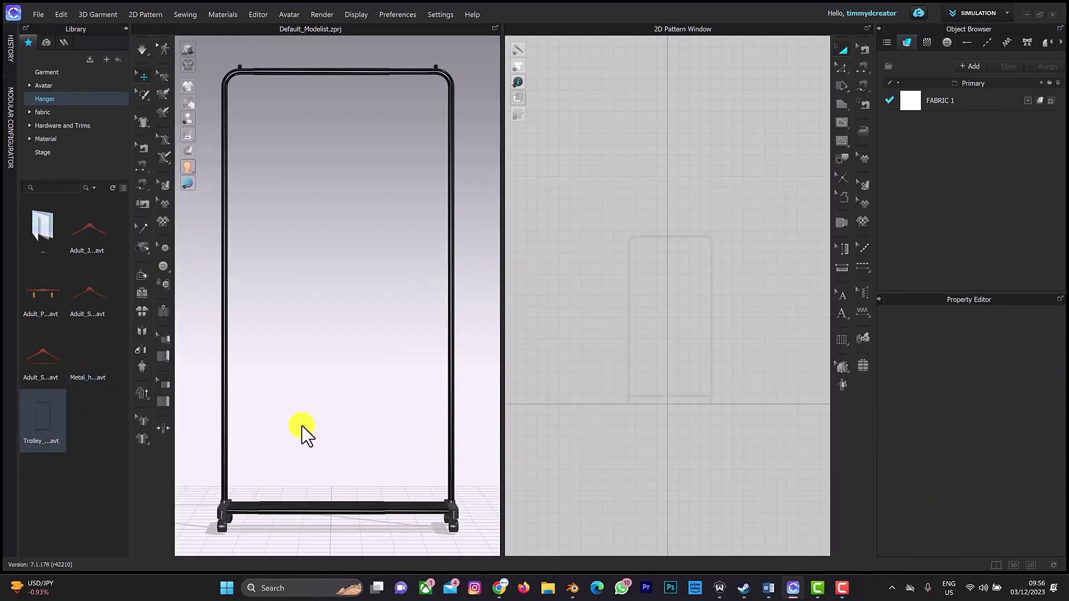
left_click(39, 11)
- Start an OBJ export and go up to the root of the Seagate drive
mouse_move(66, 136)
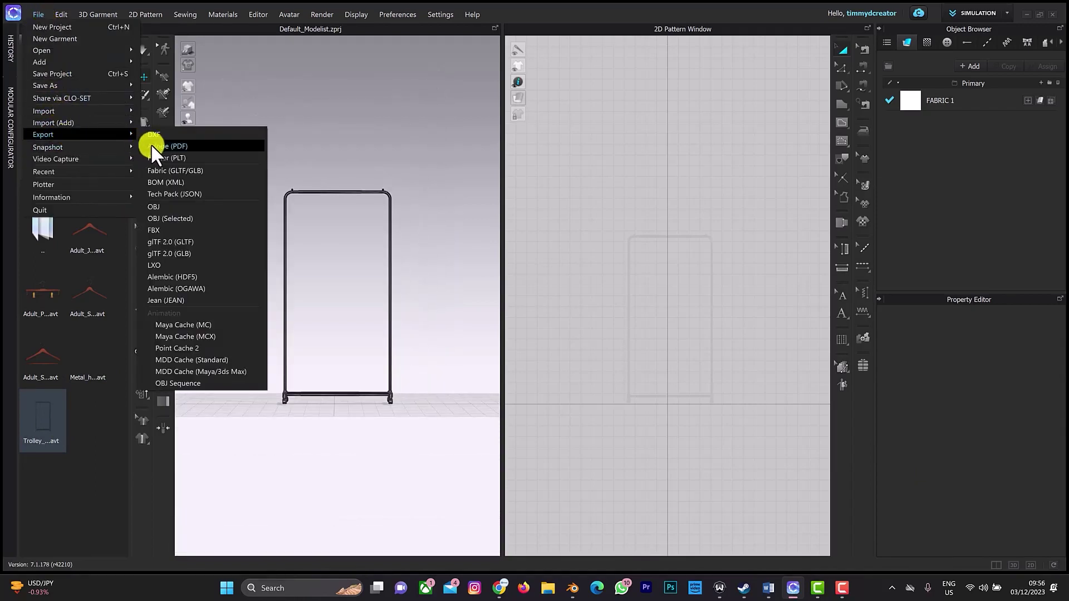
left_click(182, 203)
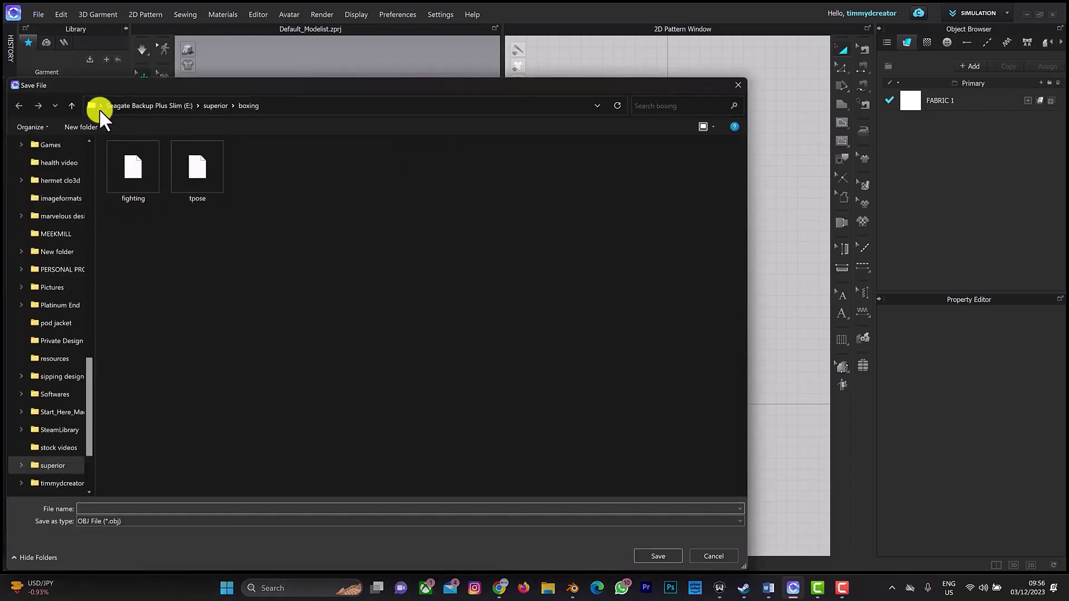
left_click(72, 105)
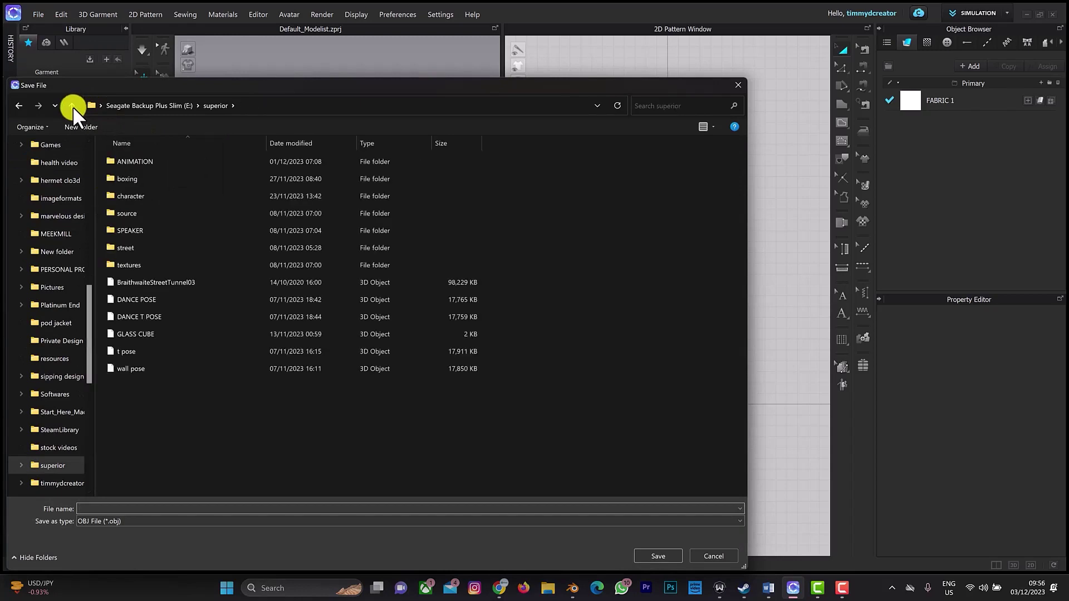
left_click(73, 106)
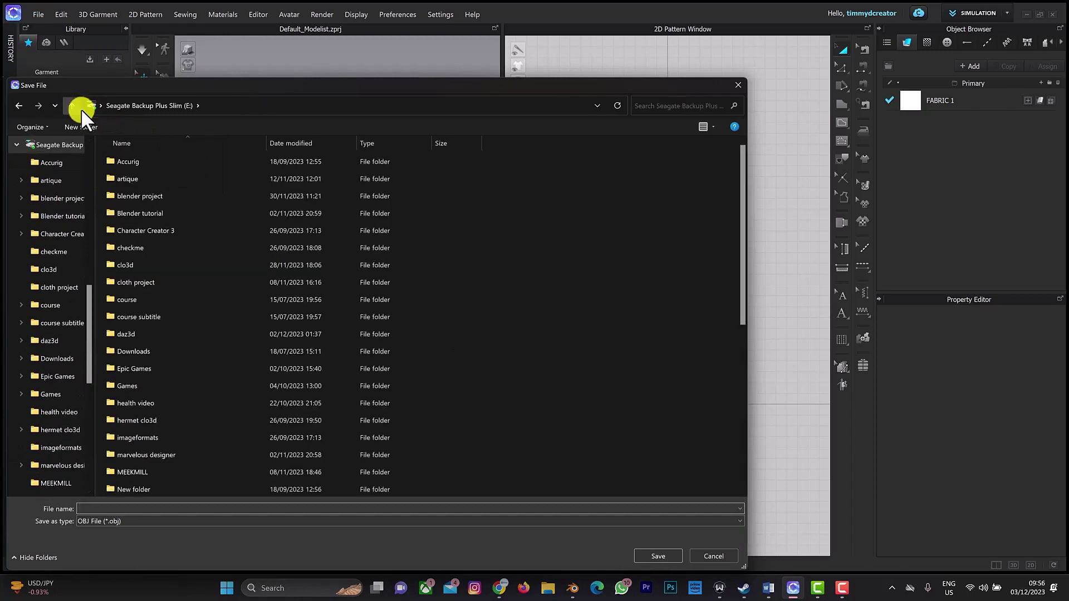
double_click(477, 351)
right_click(478, 351)
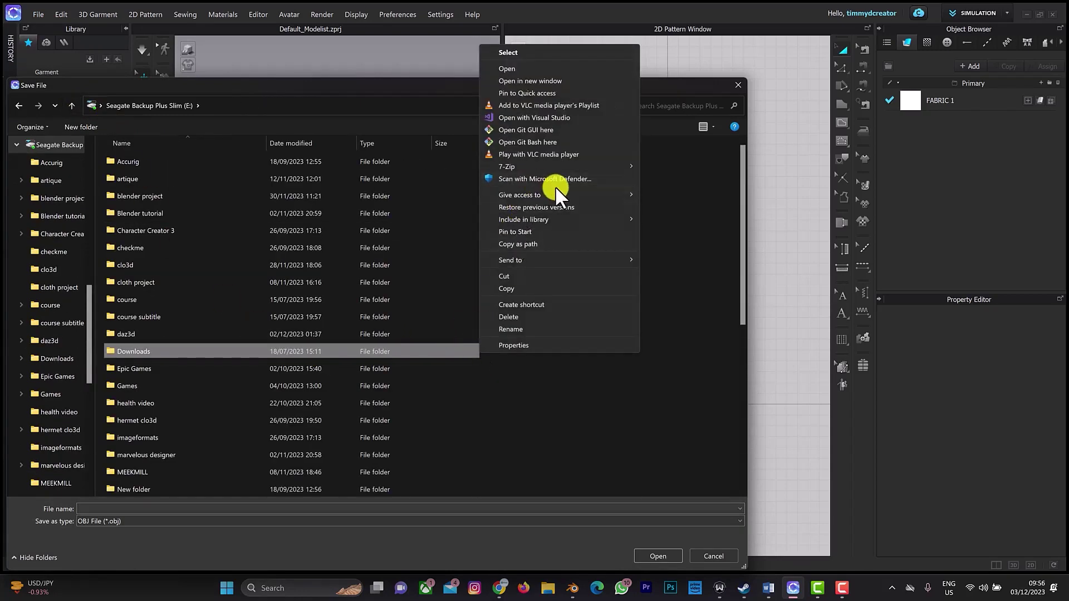
left_click(635, 216)
- Create a new folder on the drive, declining the merge with the existing tutorial folder
right_click(525, 265)
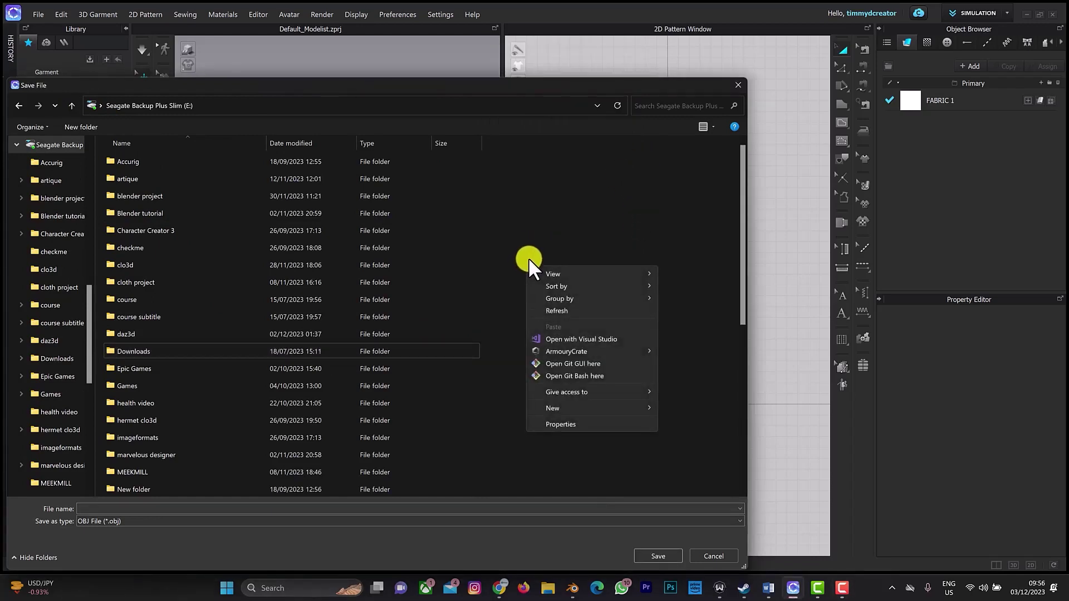
mouse_move(579, 406)
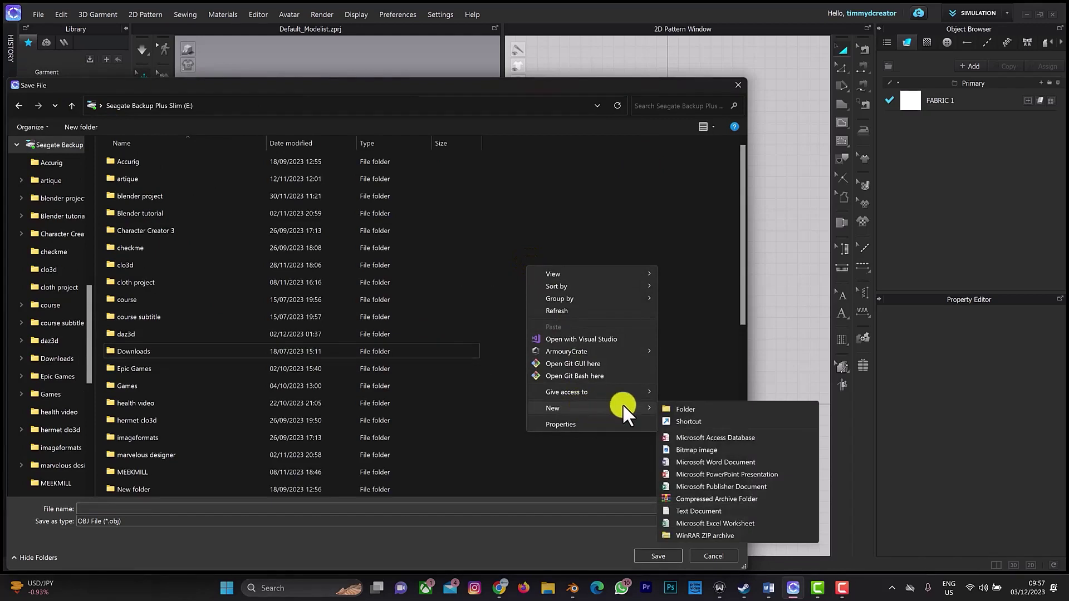
left_click(667, 406)
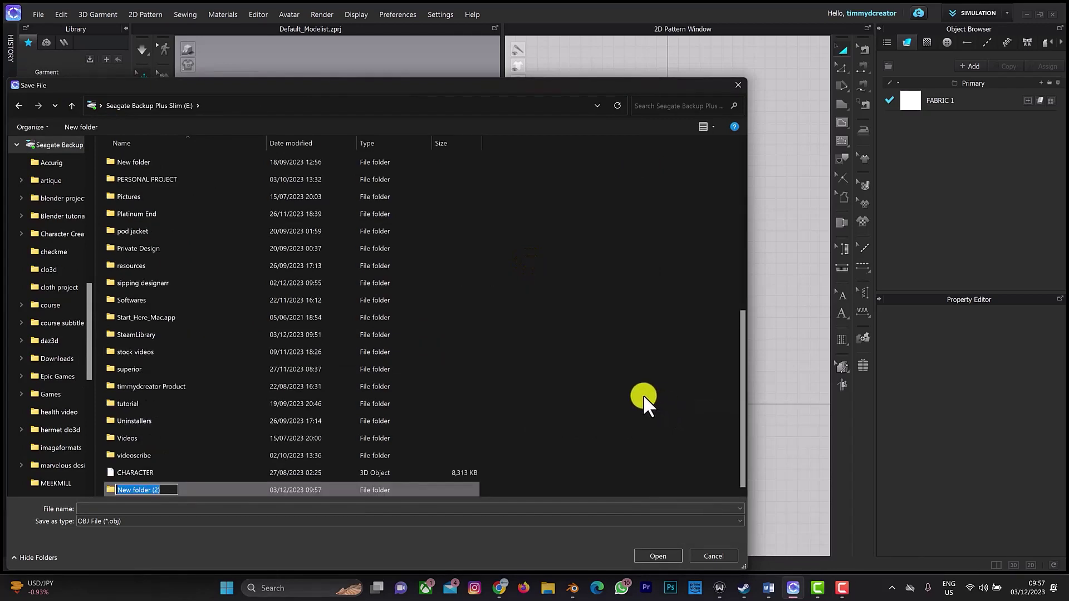
type("TUTORIAL")
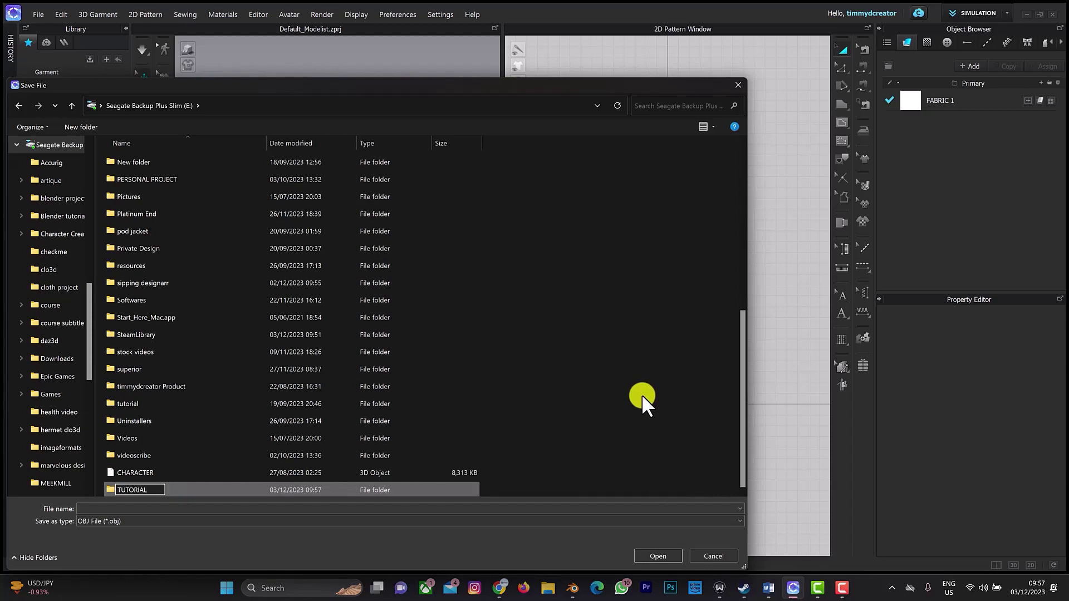
key("Return")
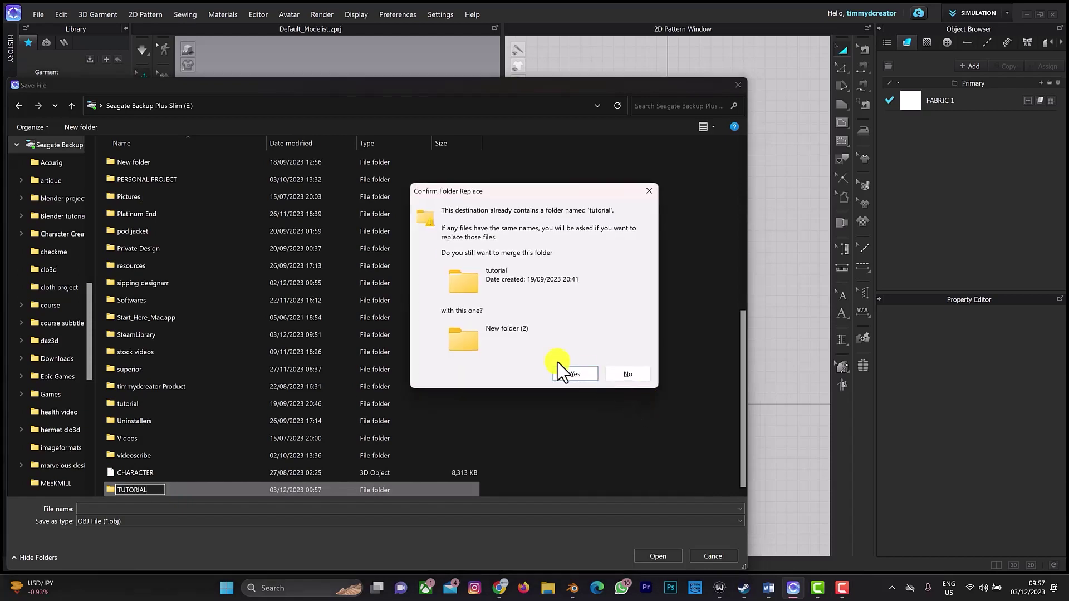
left_click(623, 374)
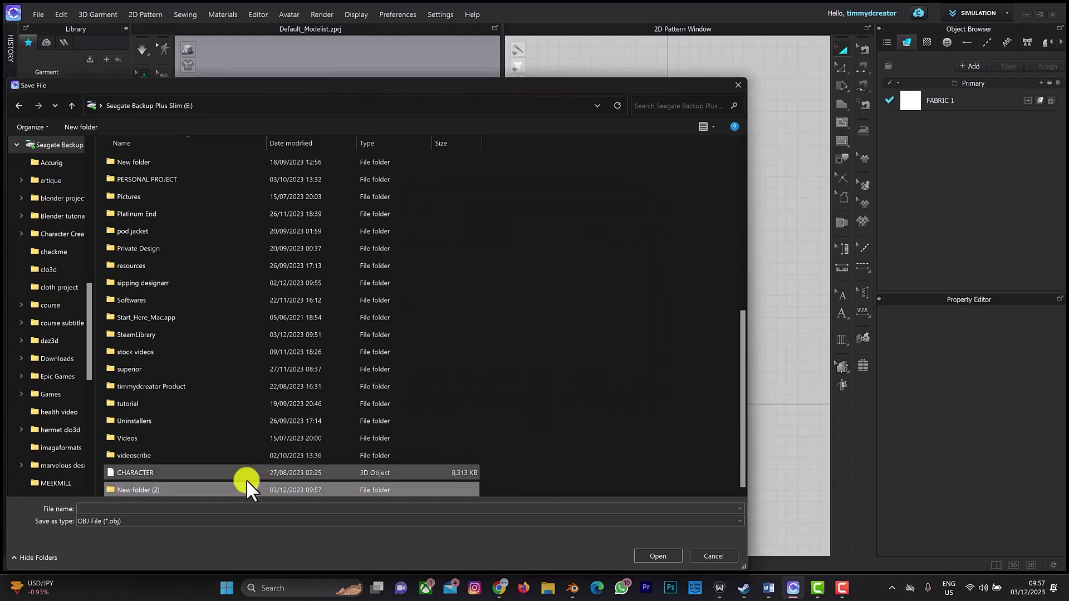
- Save the OBJ into the empty New folder (2) and confirm the export settings
double_click(213, 489)
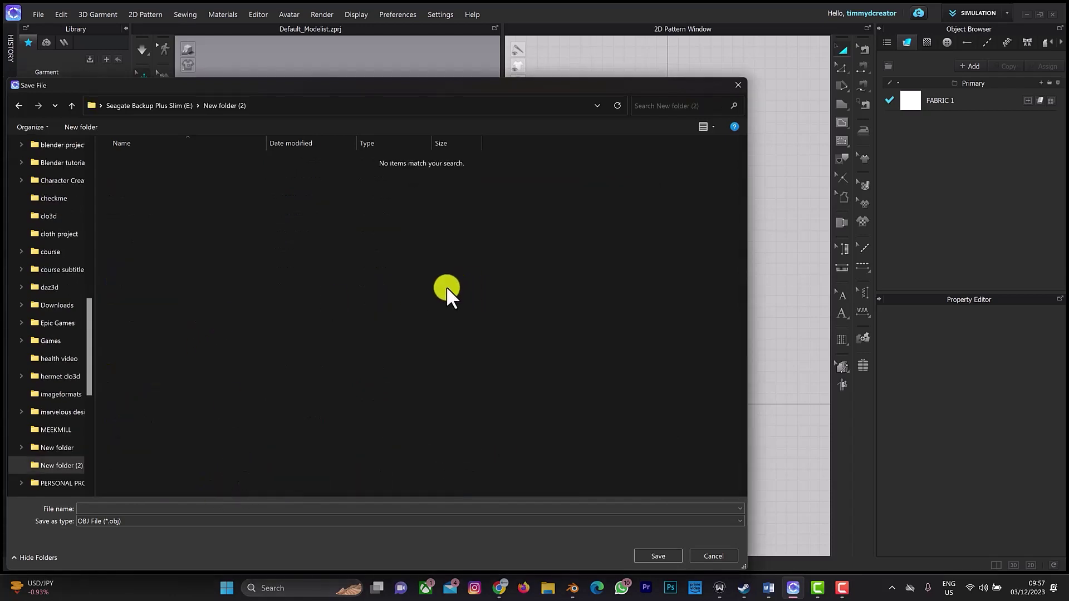
left_click(190, 508)
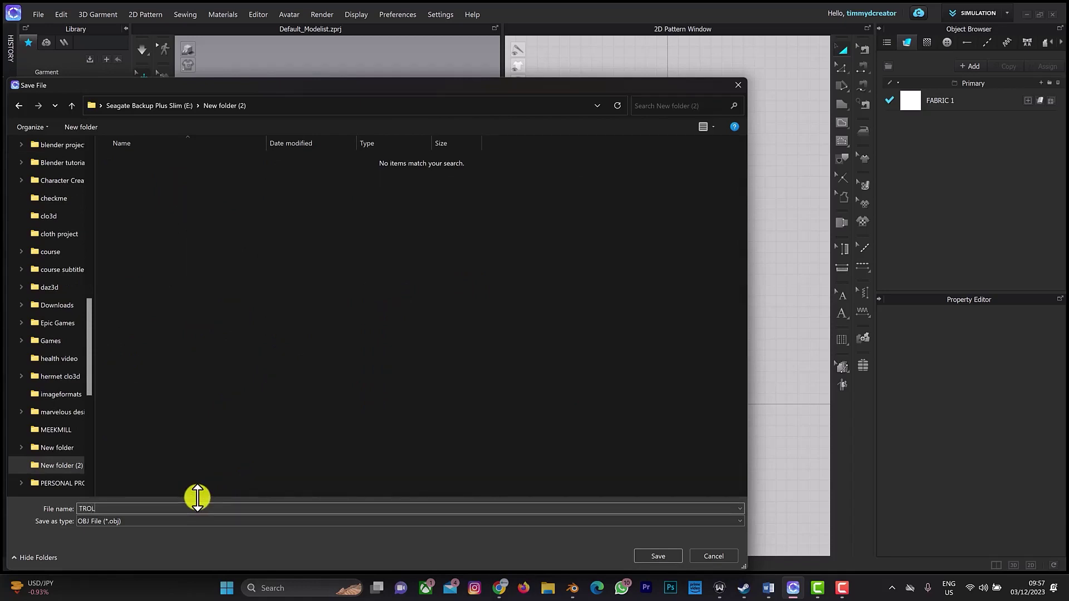
key("Return")
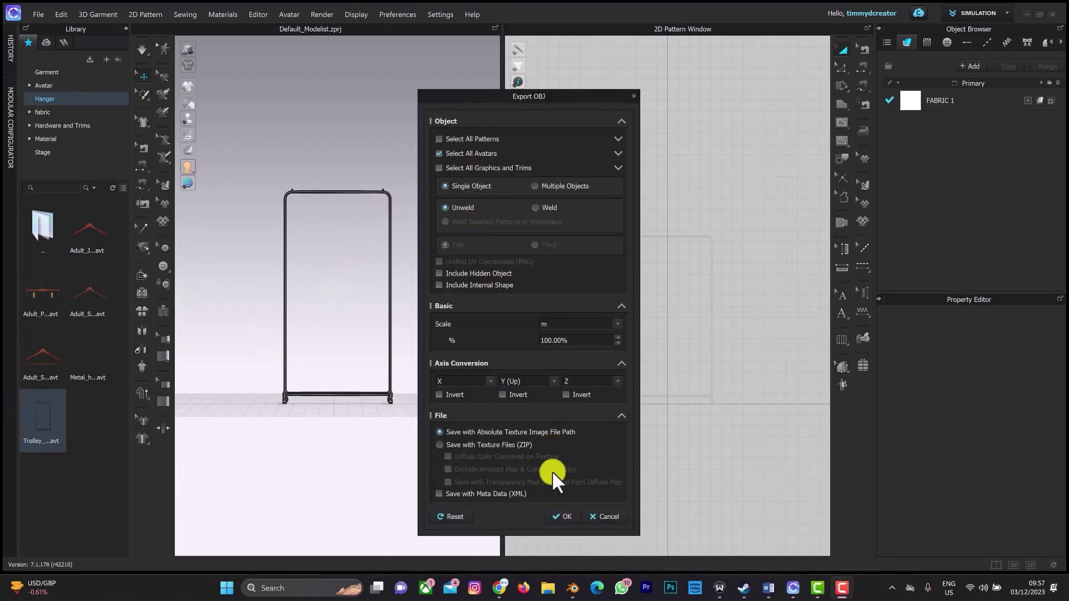
left_click(559, 515)
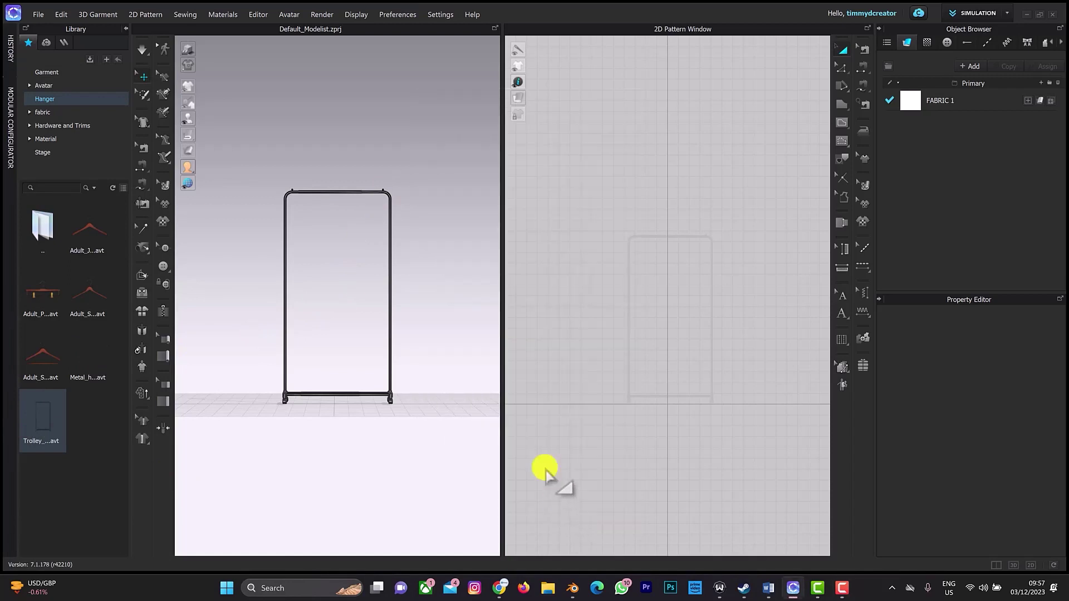
- Delete the trolley rack and put the Metal_hanger back into the scene
left_click(357, 192)
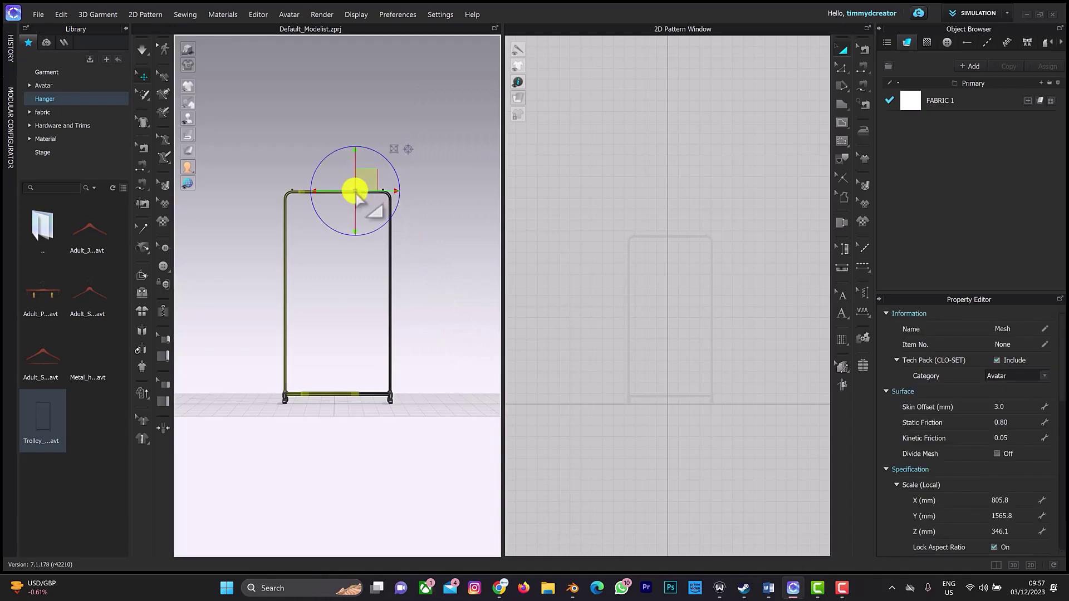
key("Delete")
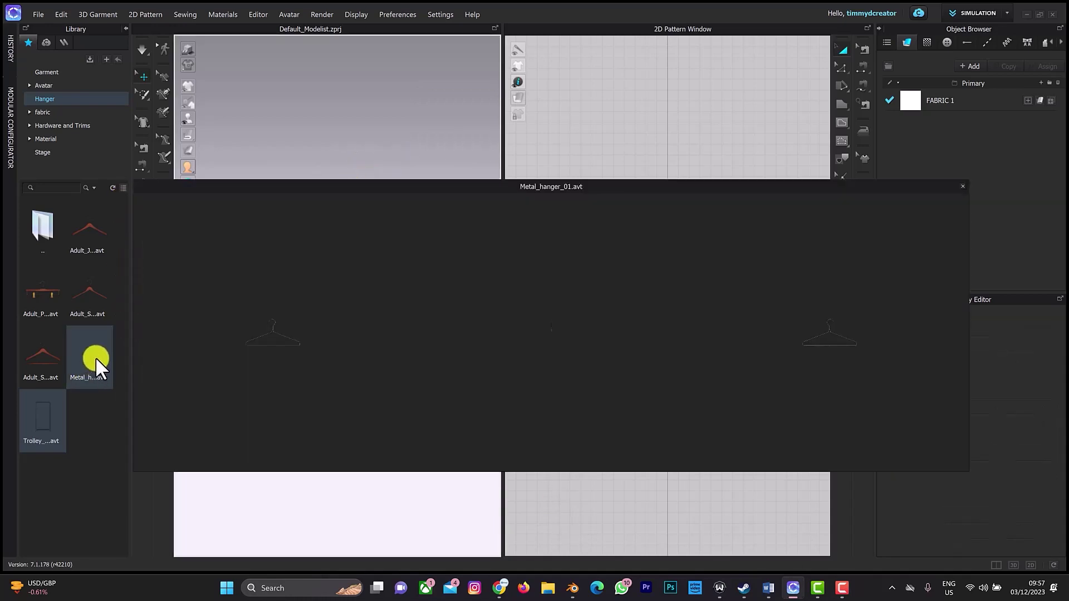
left_click_drag(95, 356, 346, 305)
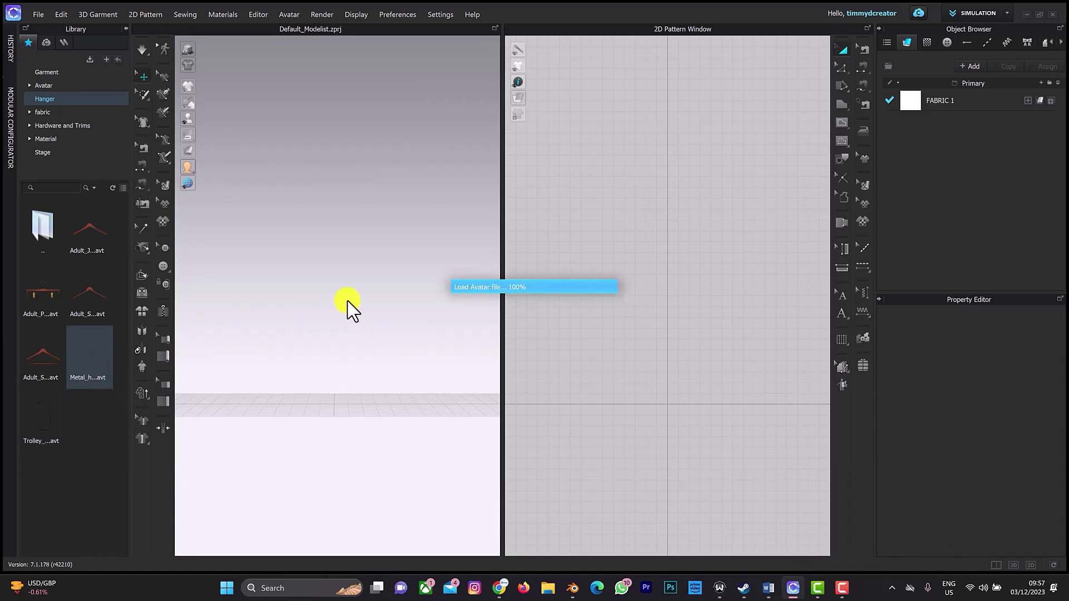
scroll(317, 298, "up", 2)
scroll(312, 301, "down", 4)
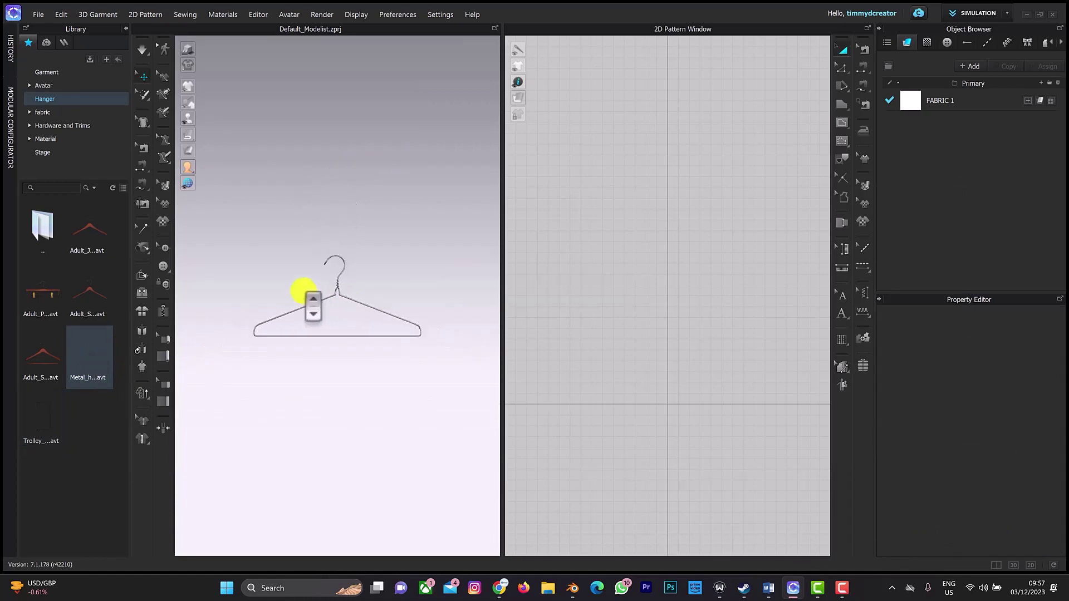
- Load TShirt.zpac from the Garment library onto the hanger, acknowledging the POM notice
left_click(63, 75)
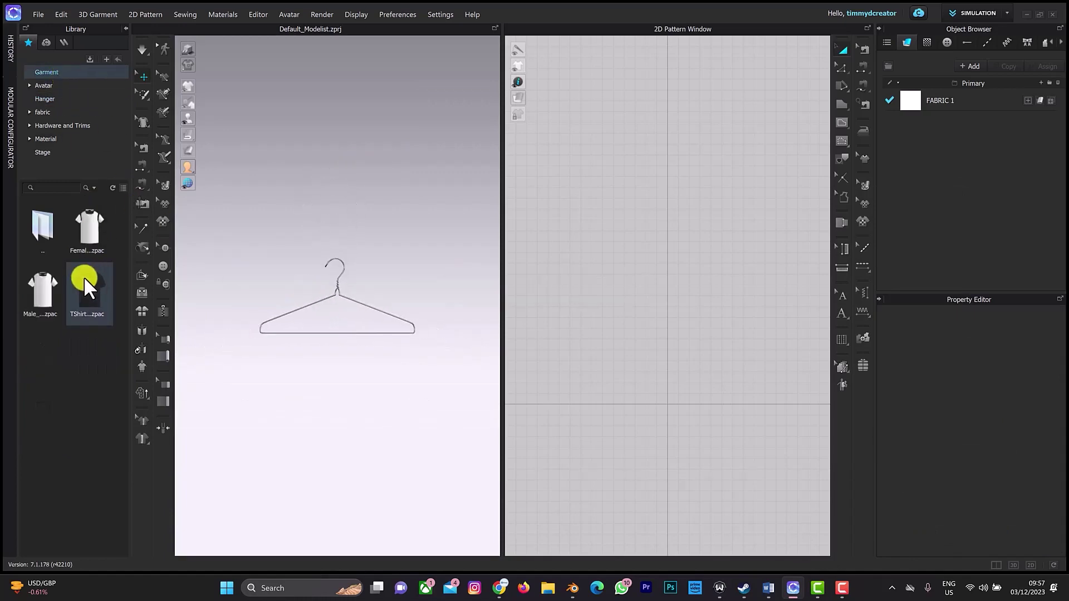
left_click_drag(85, 278, 349, 288)
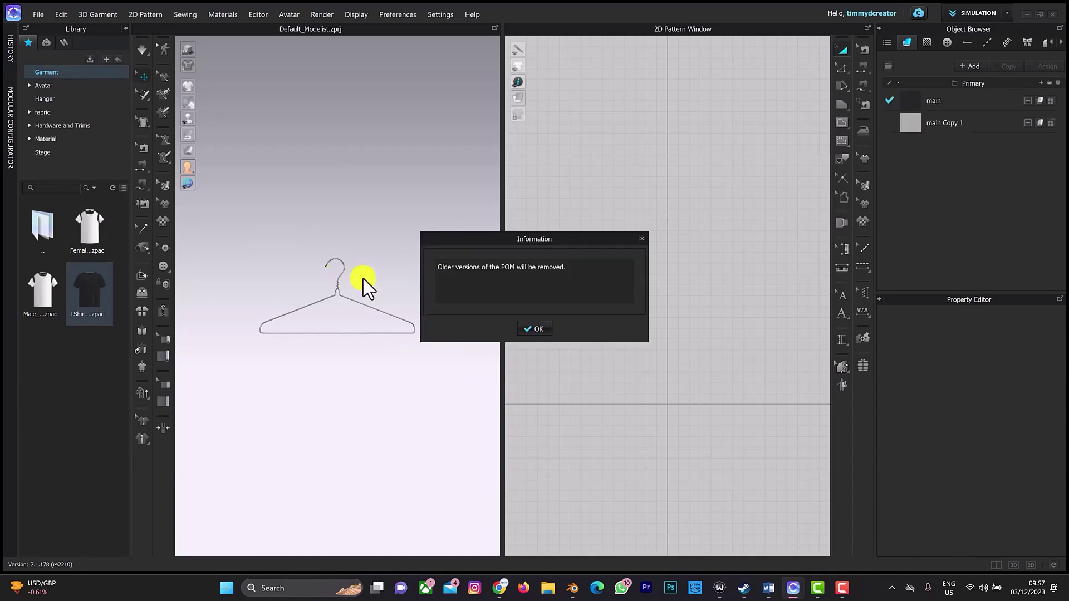
left_click(536, 329)
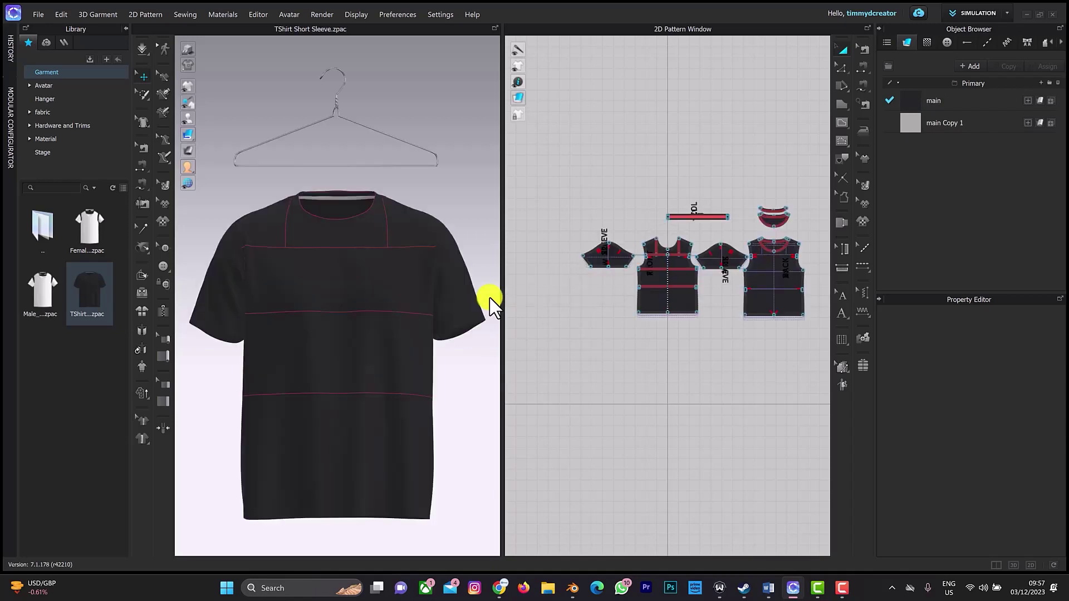
- Select all pattern pieces and raise the T-shirt up onto the hanger
scroll(551, 309, "down", 1)
scroll(552, 309, "down", 2)
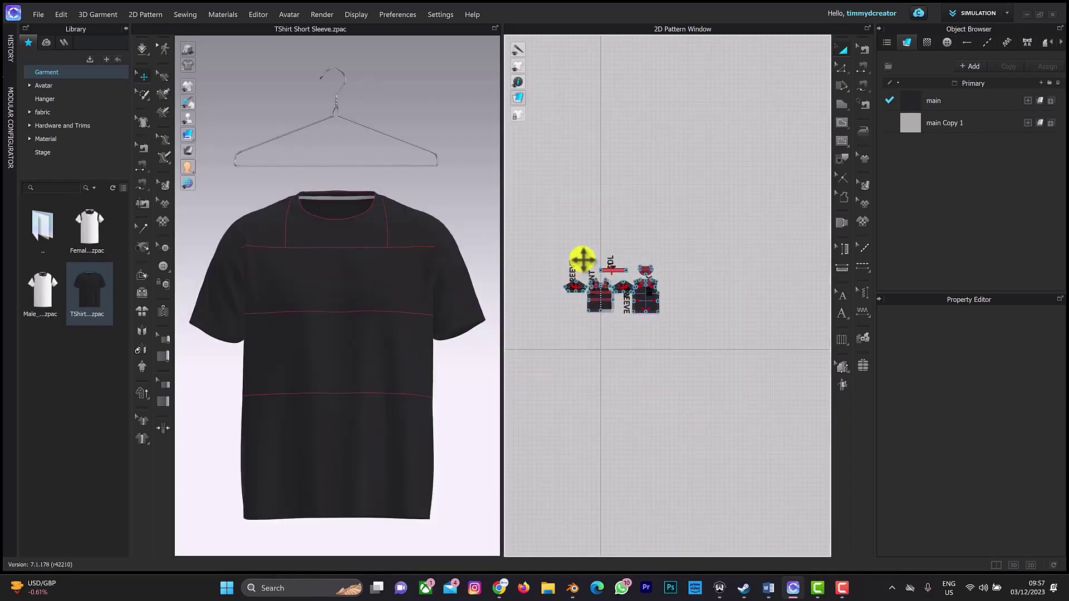
key("ctrl+a")
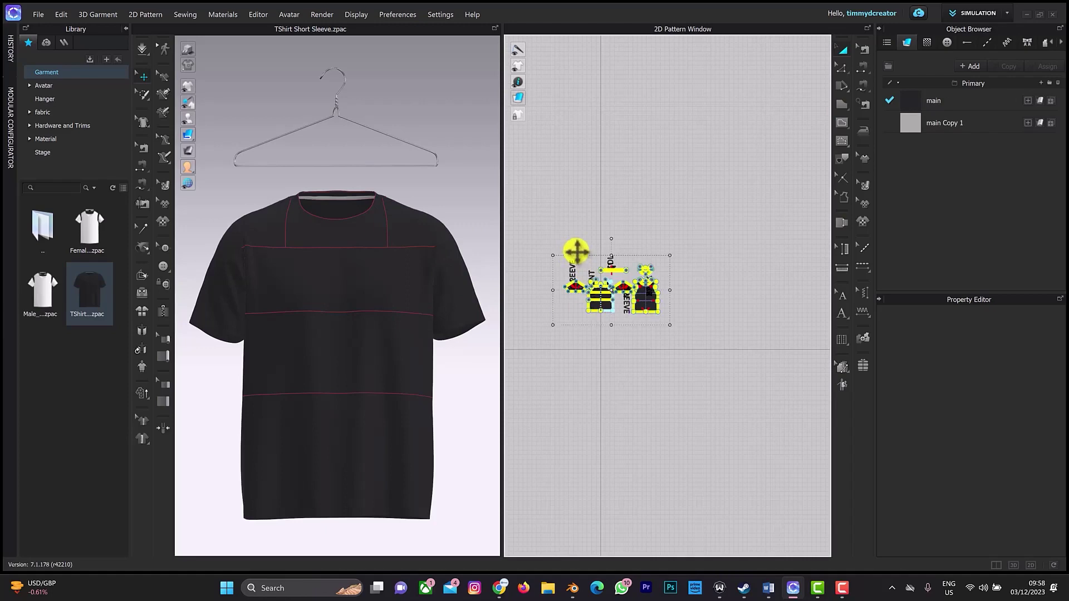
left_click(399, 252)
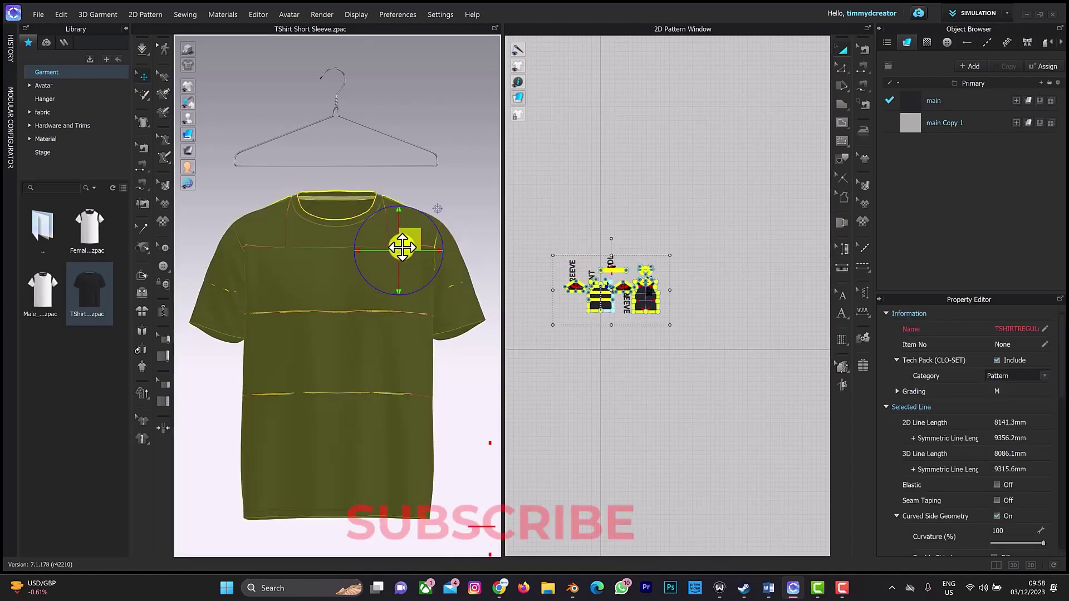
right_click_drag(393, 239, 418, 227)
left_click_drag(398, 223, 394, 158)
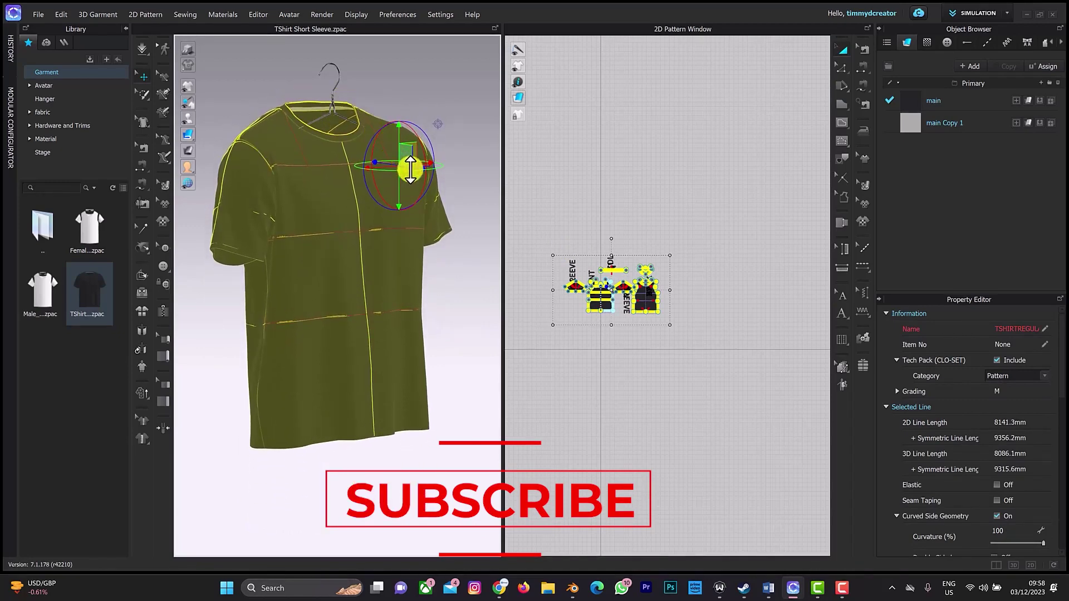
- Centre the shirt on the hanger and adjust its shoulder drape, checking from several angles
right_click_drag(411, 169, 429, 182)
left_click_drag(430, 179, 439, 184)
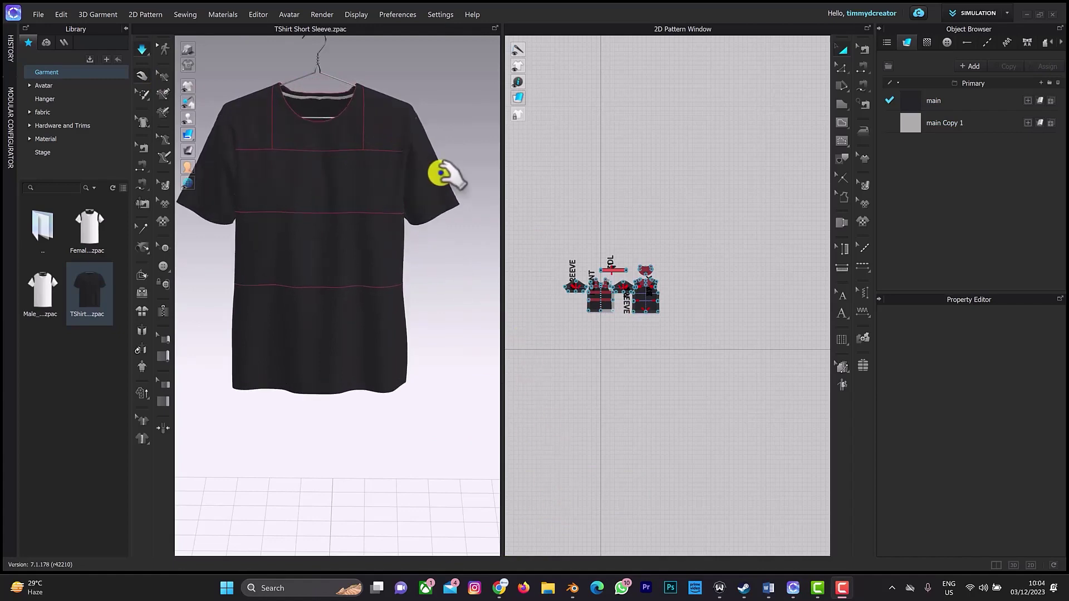
right_click_drag(410, 110, 338, 115)
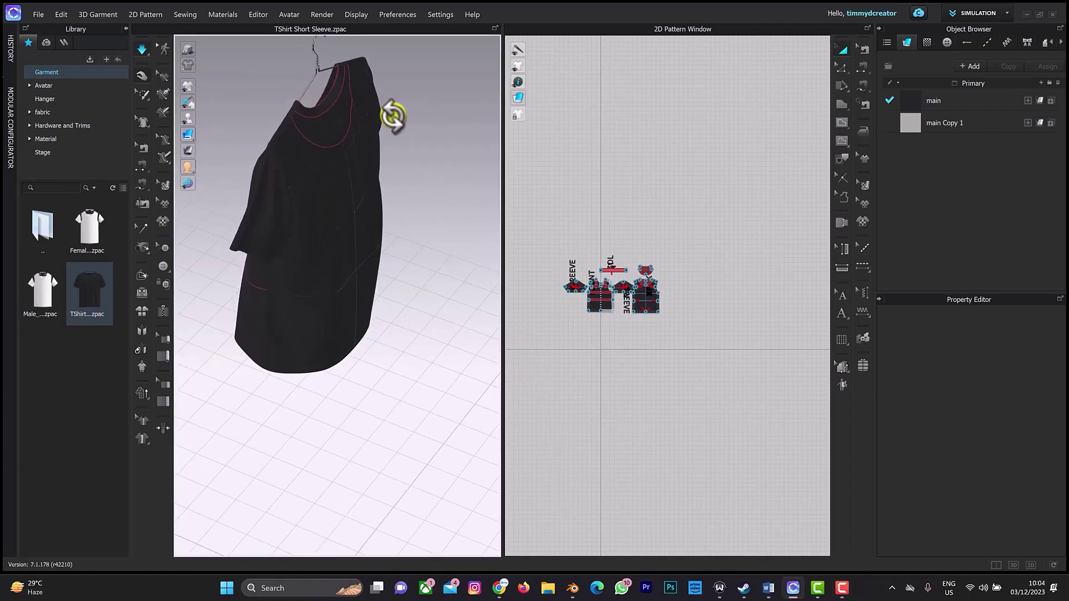
left_click_drag(390, 113, 382, 119)
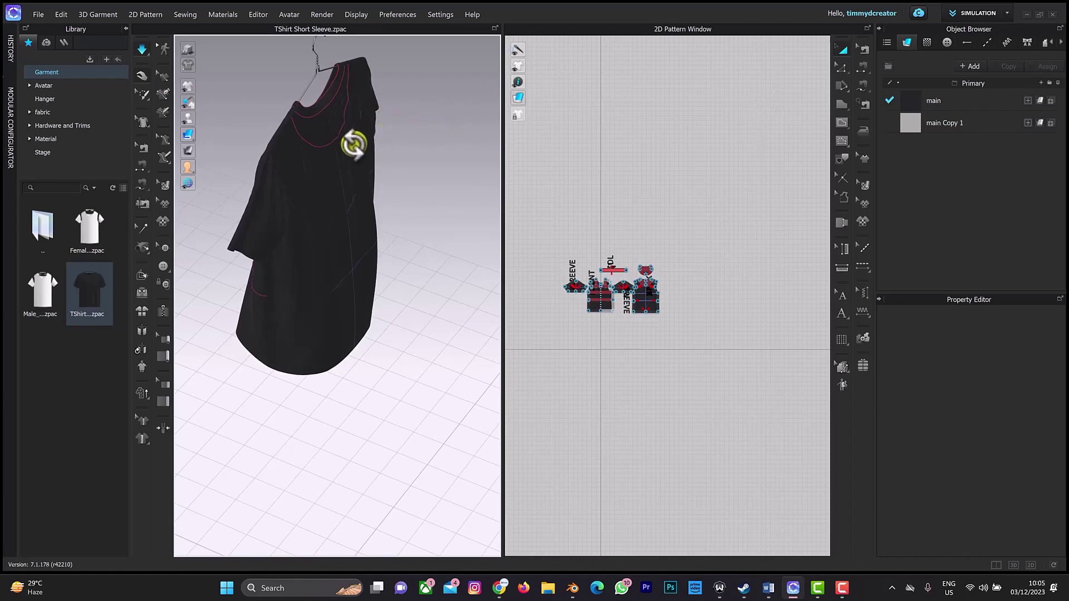
right_click_drag(354, 145, 419, 158)
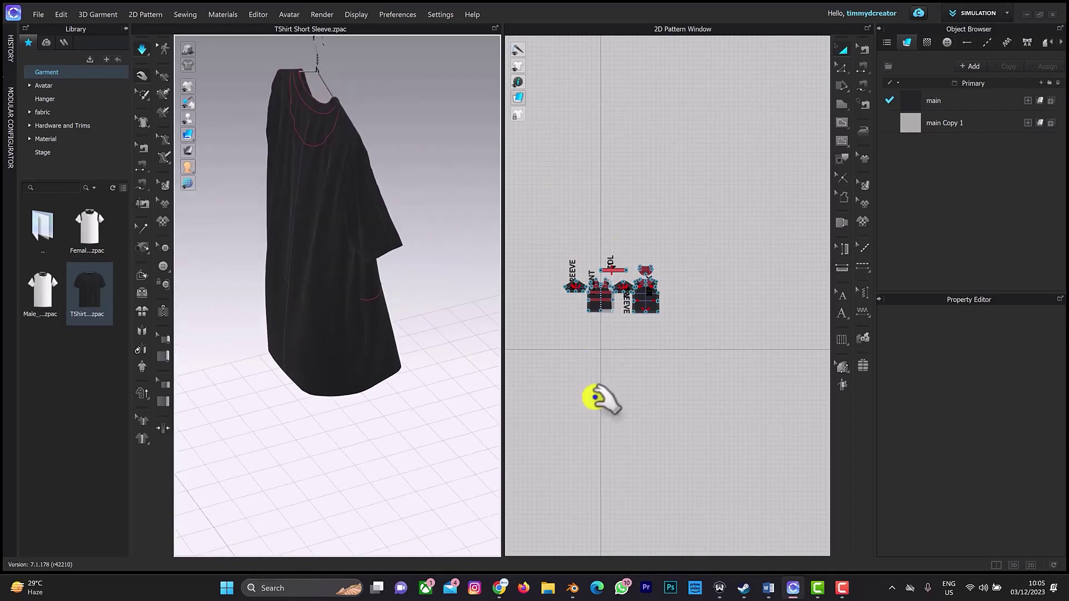
key("2")
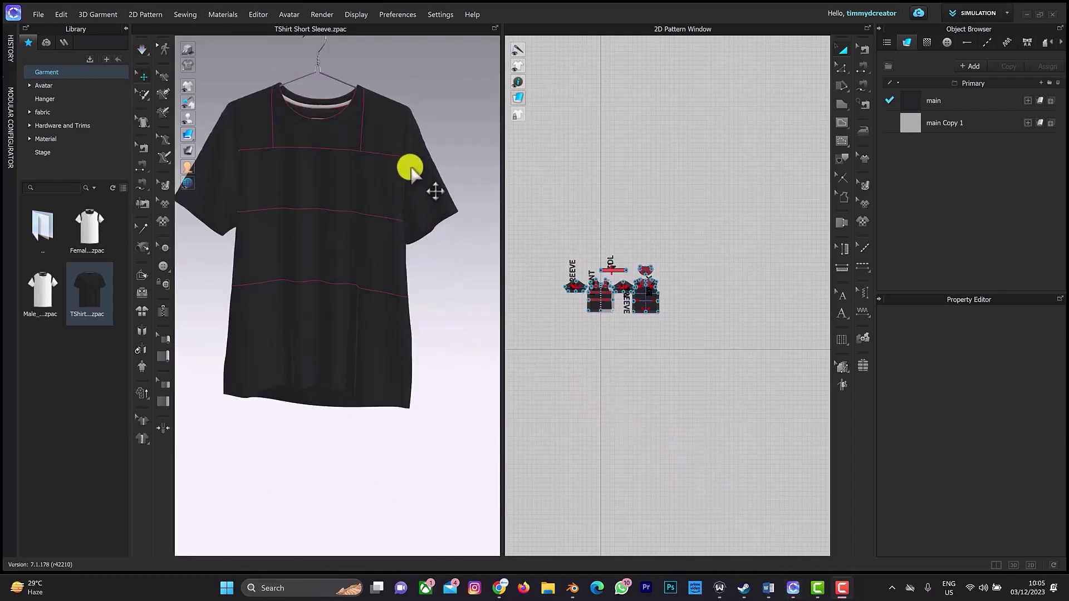
mouse_move(414, 167)
right_mouse_down()
mouse_move(362, 157)
mouse_move(334, 182)
mouse_move(305, 162)
mouse_move(418, 172)
right_mouse_up()
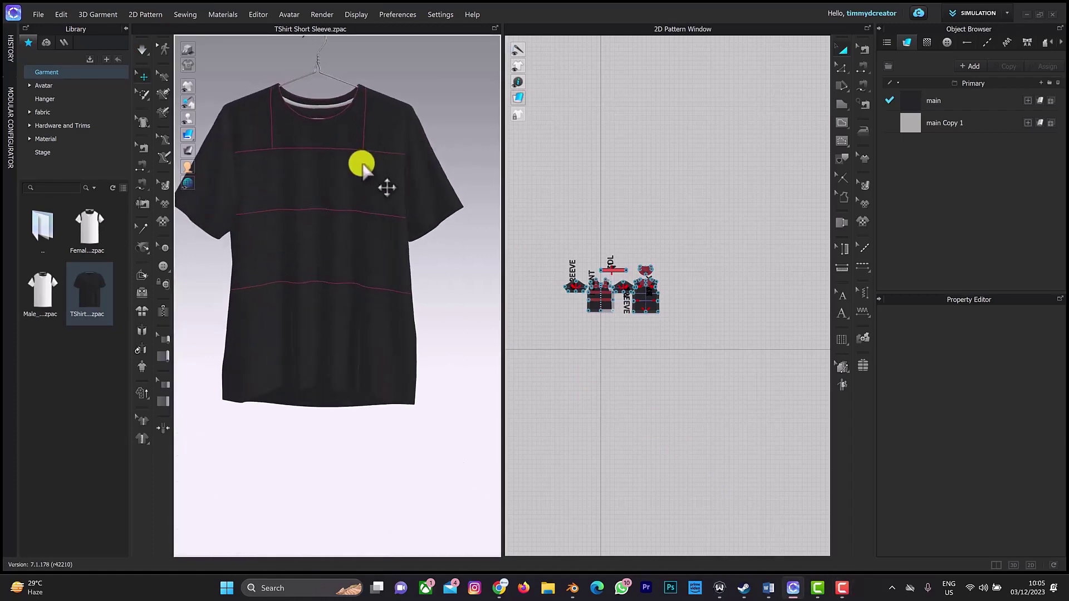
scroll(362, 164, "down", 2)
scroll(364, 167, "down", 2)
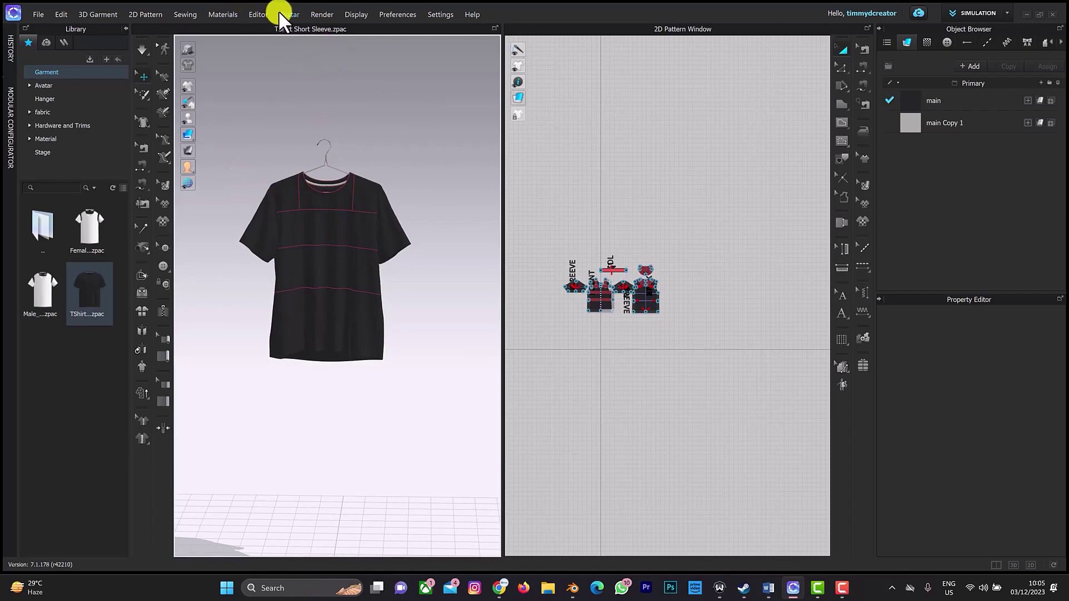
left_click(260, 10)
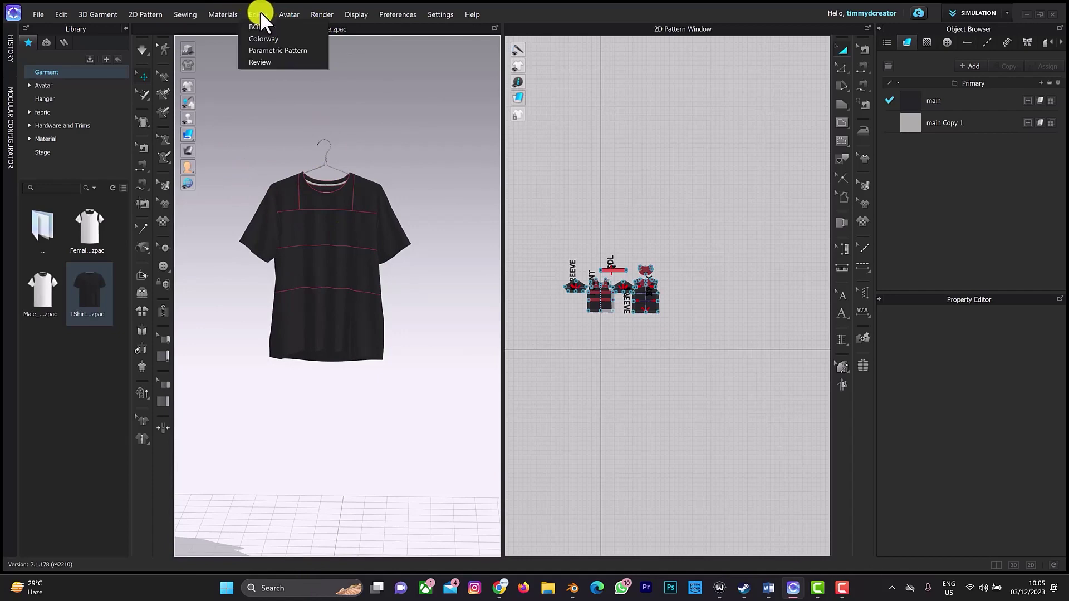
left_click(270, 35)
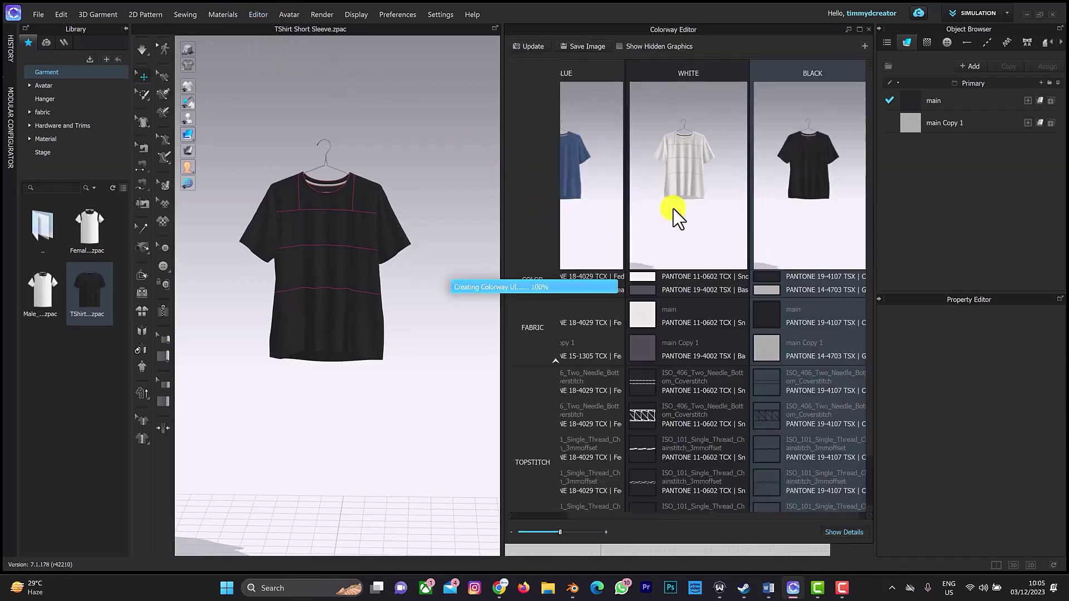
left_click(676, 223)
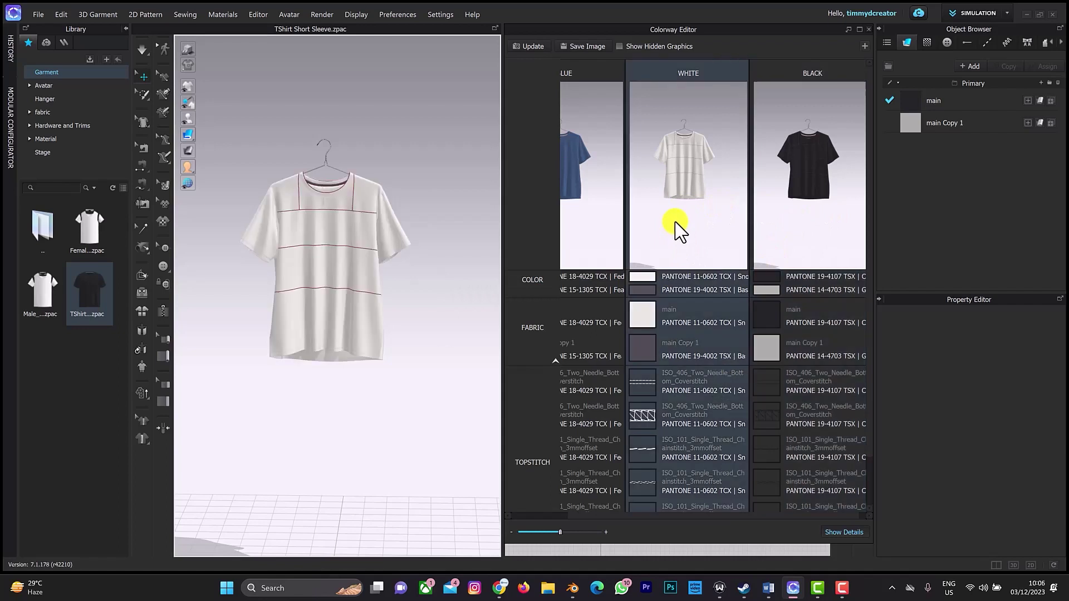
left_click(612, 220)
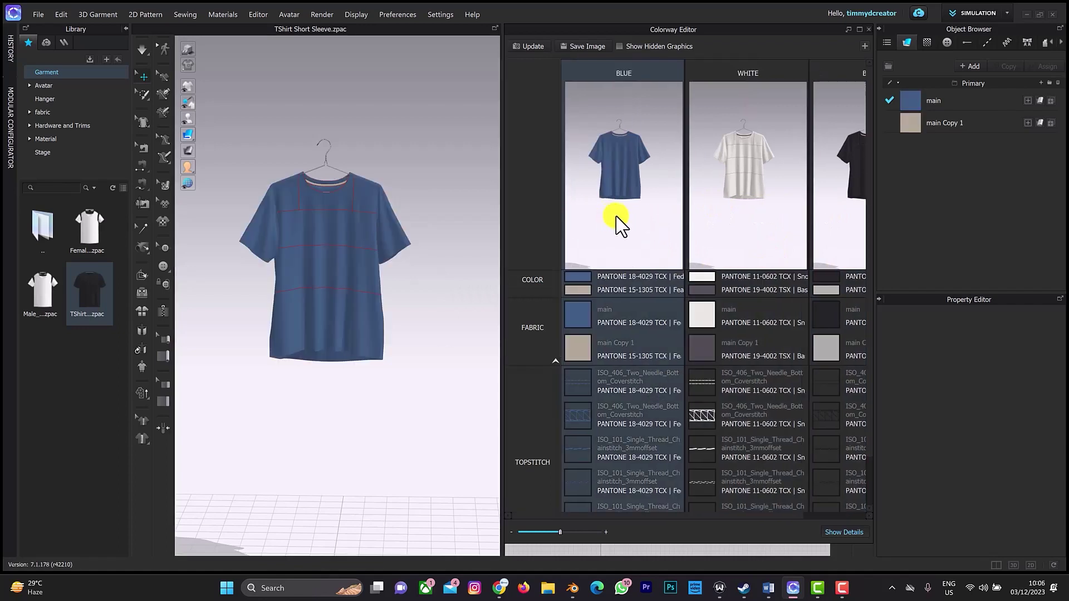
left_click(739, 194)
left_click(830, 196)
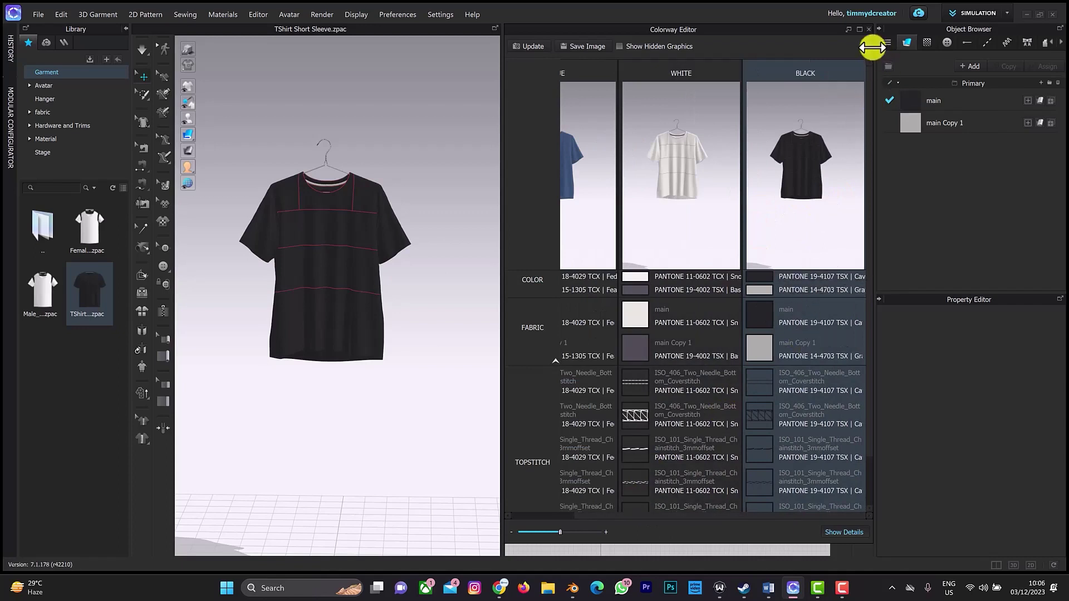
left_click(868, 29)
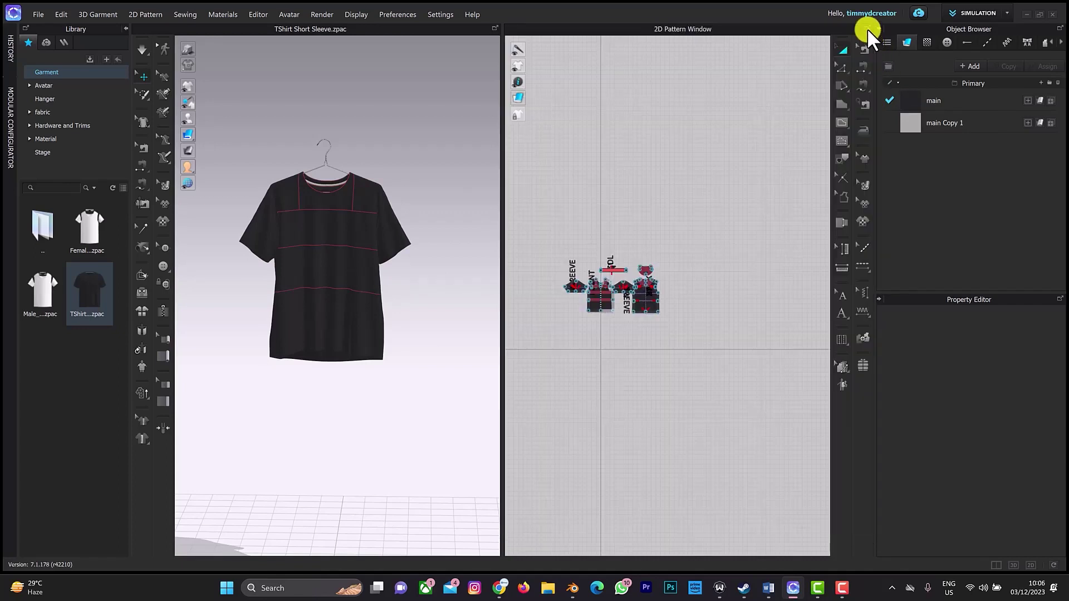
left_click(977, 17)
left_click(965, 135)
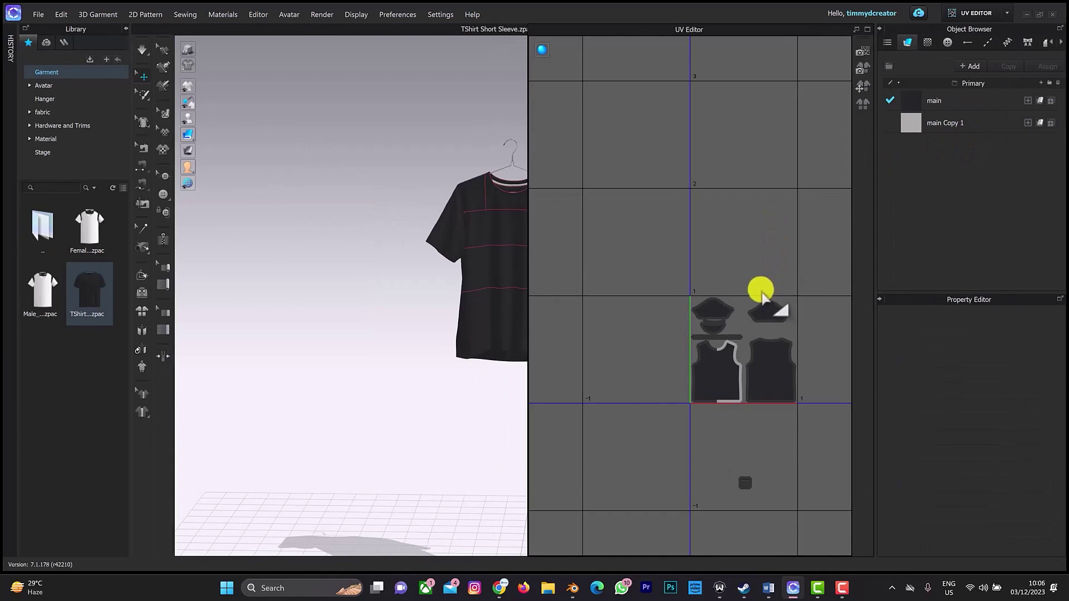
scroll(766, 302, "up", 1)
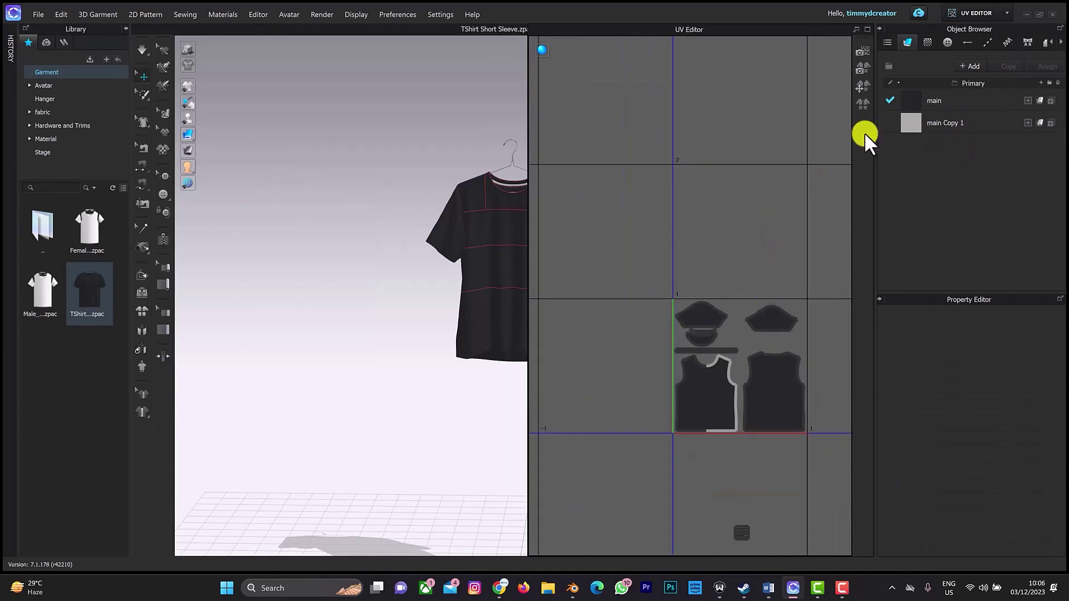
left_click(963, 6)
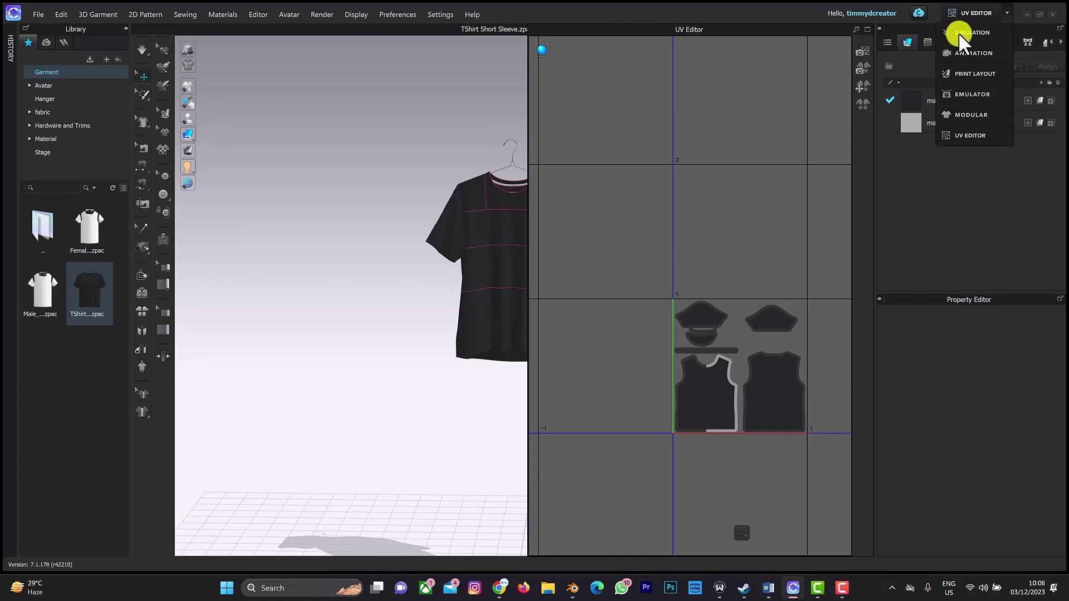
left_click(960, 32)
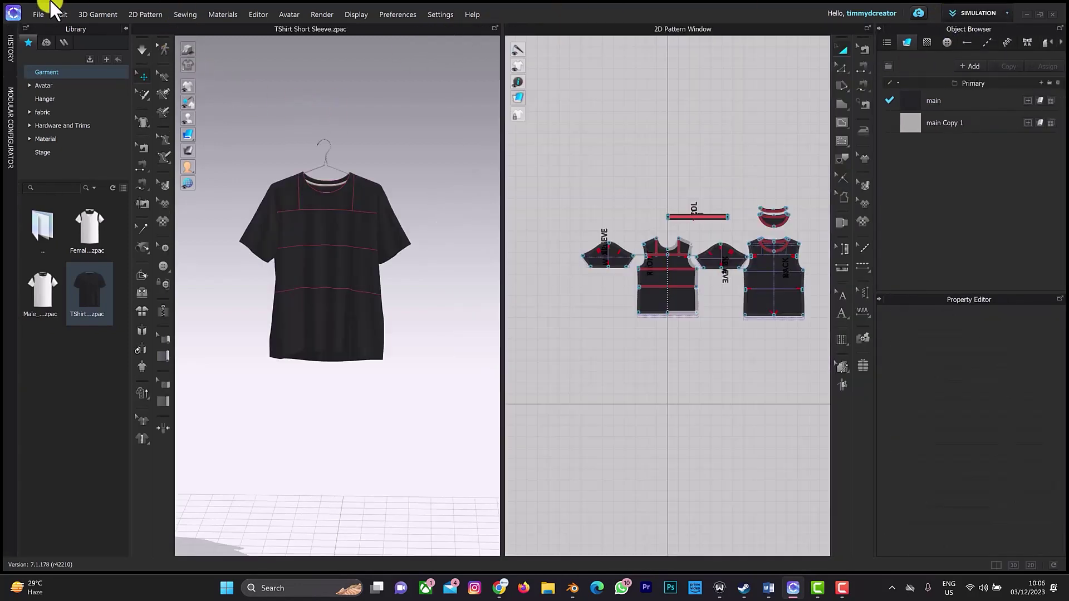
- Export the hanging T-shirt as OBJ file 'THSIRT' with Save Colorways enabled
left_click(41, 12)
left_click(39, 12)
left_click(38, 12)
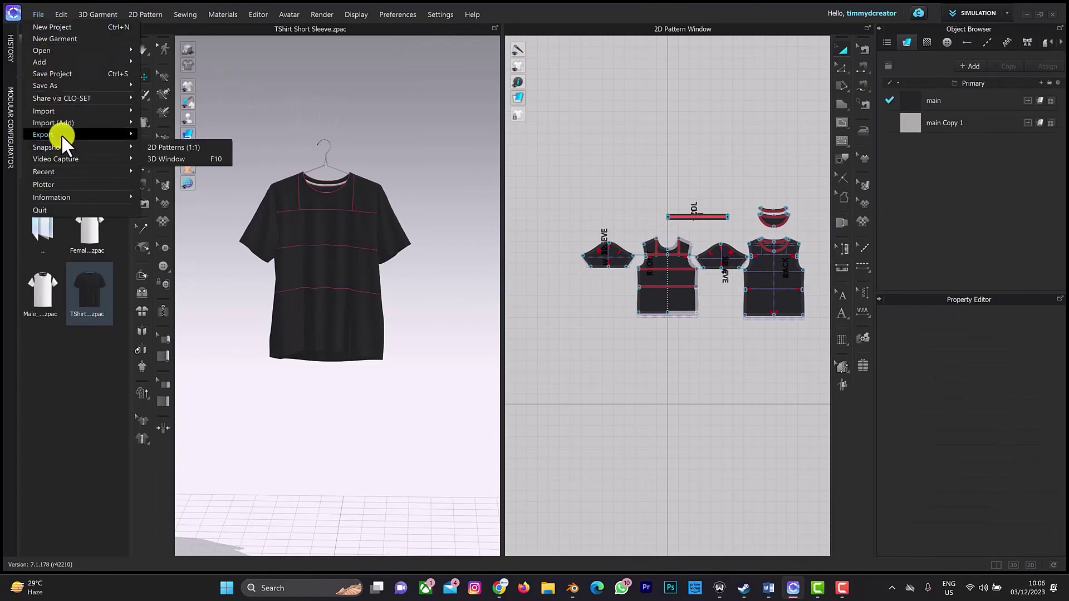
mouse_move(61, 135)
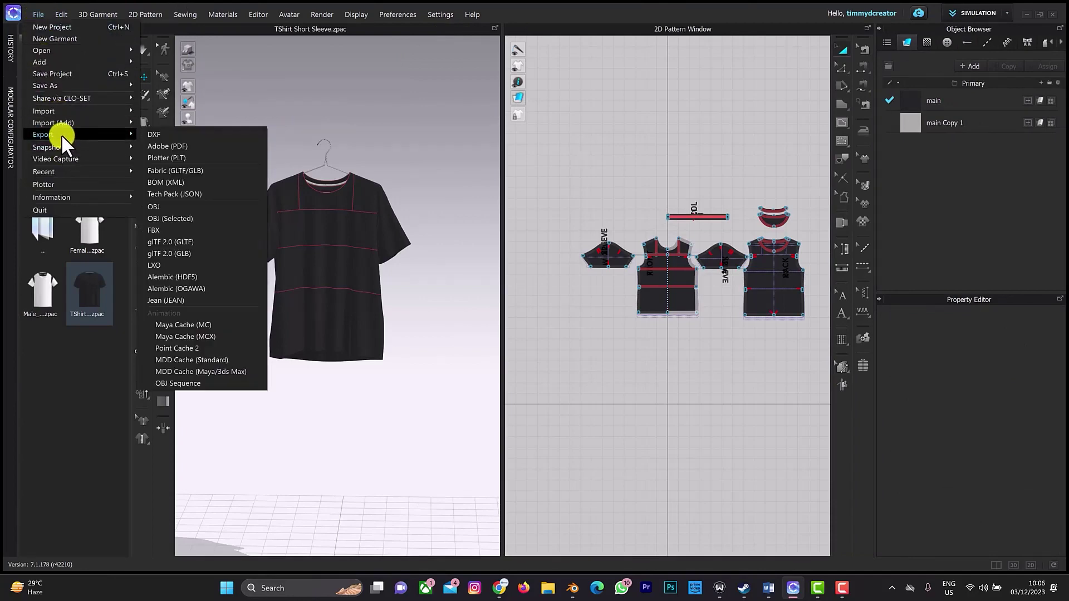
left_click(172, 207)
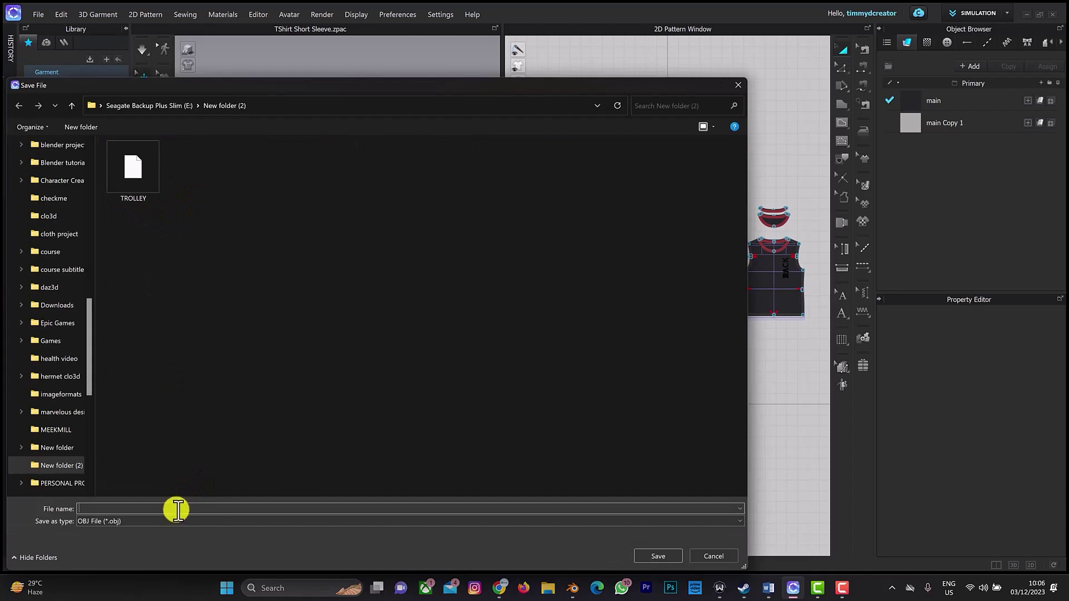
type("TH")
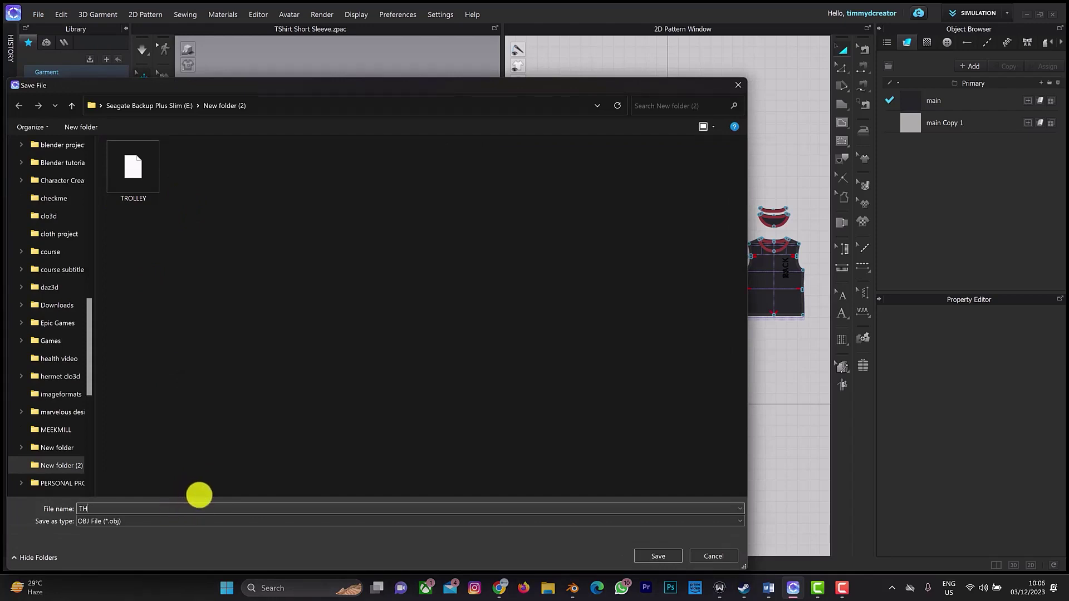
type("SIRT")
key("Return")
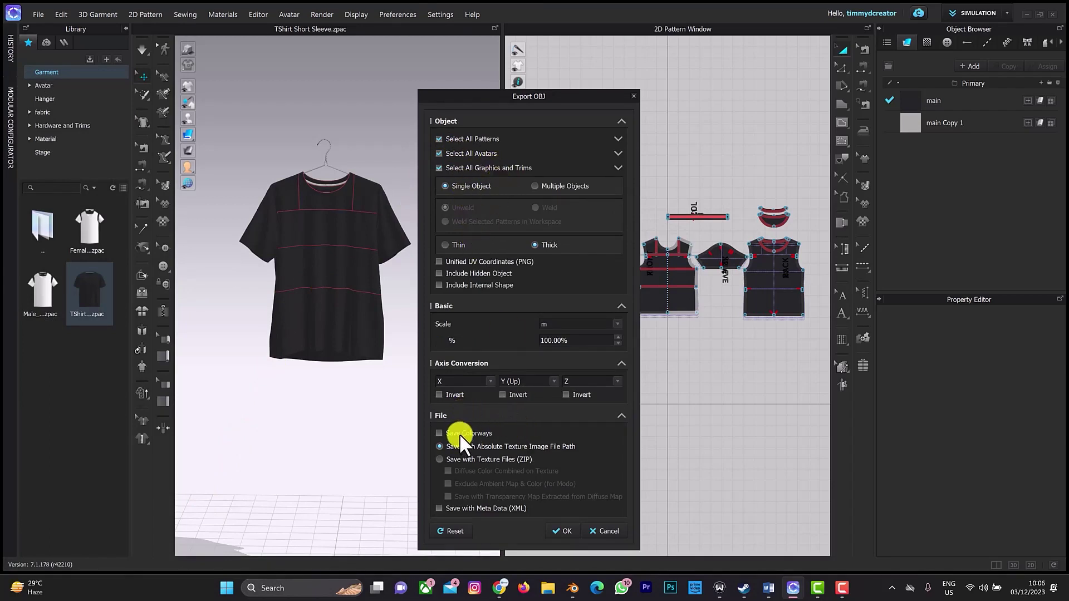
left_click(440, 433)
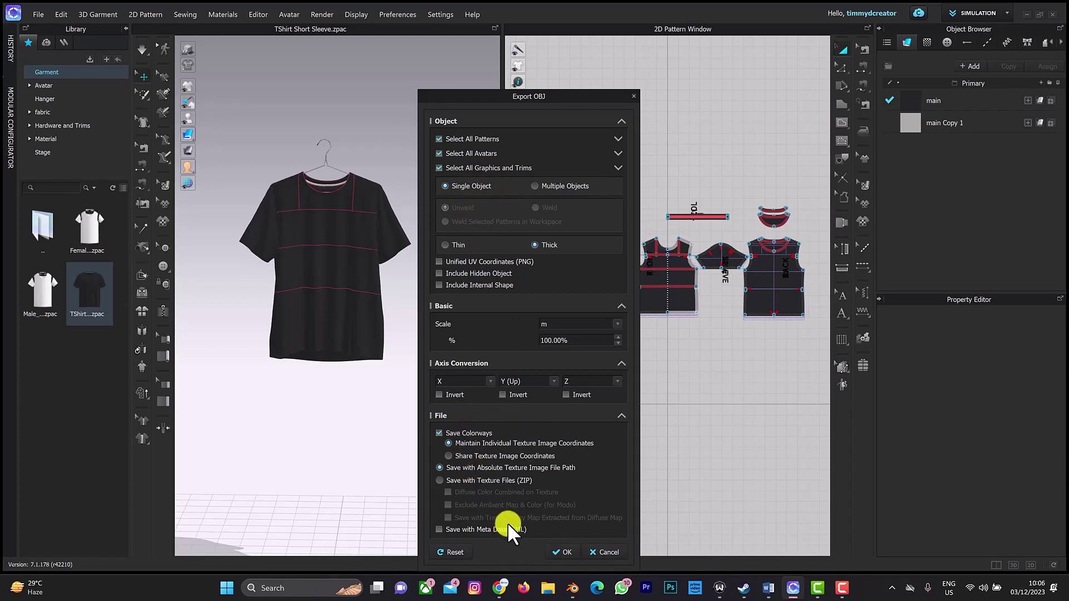
left_click(559, 550)
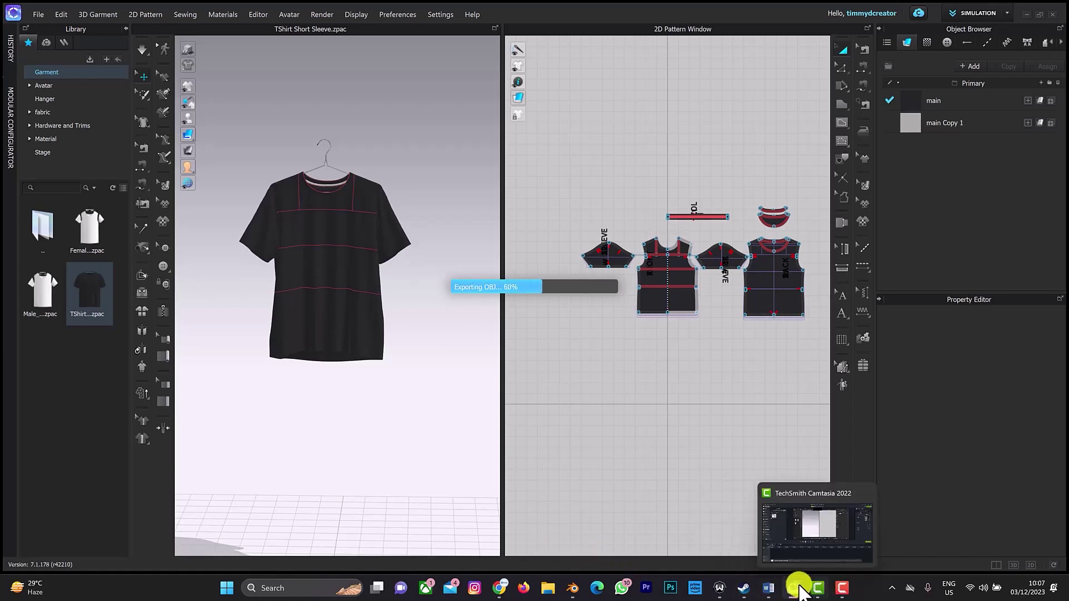
- In Blender, import TROLLEY.obj from E:\New folder (2) as a Wavefront OBJ
left_click(573, 588)
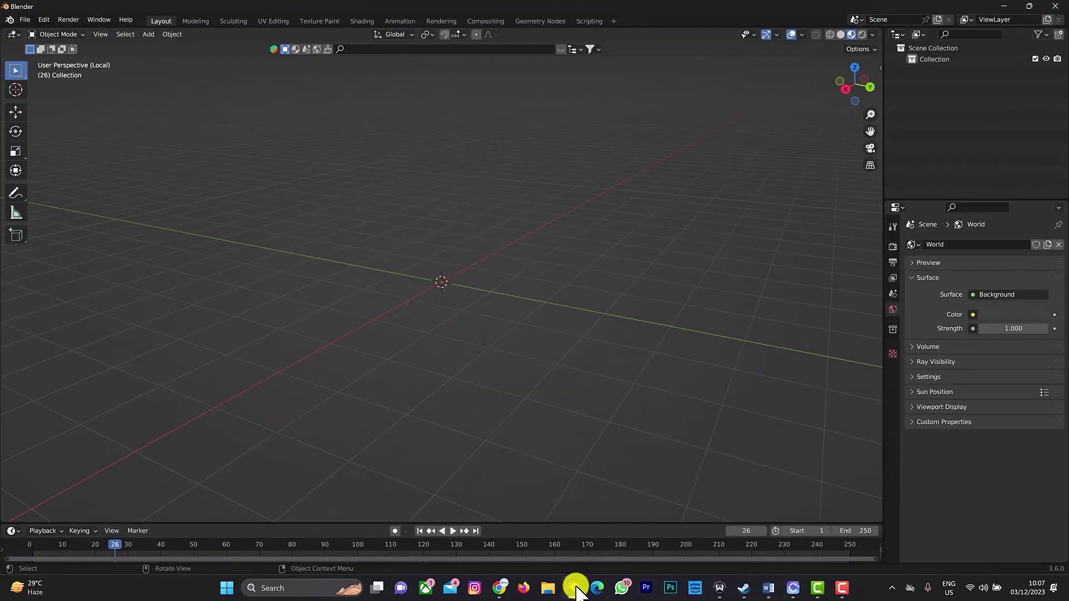
left_click(26, 20)
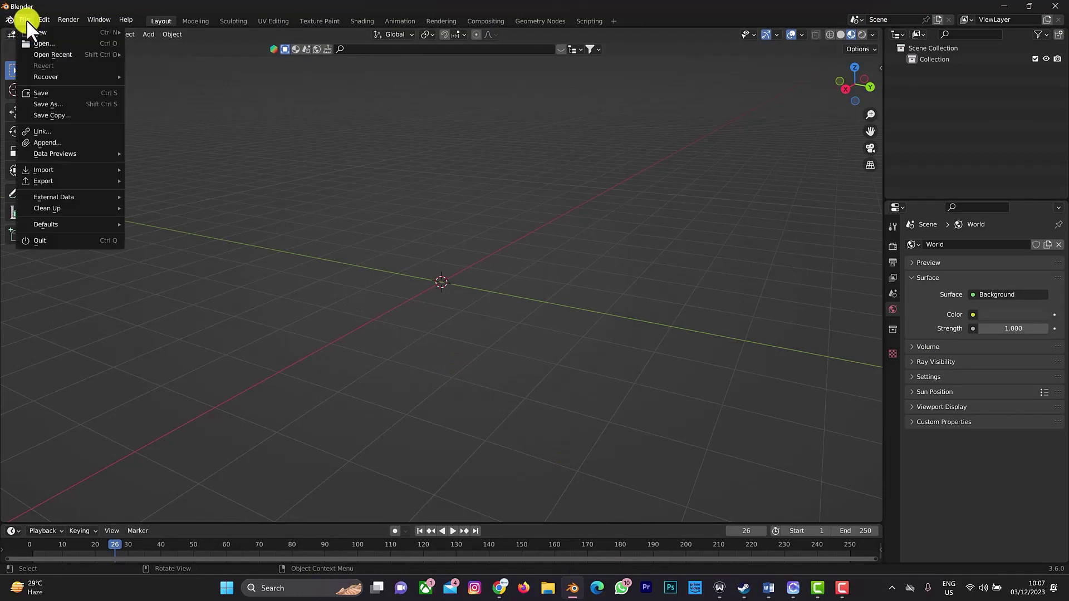
mouse_move(46, 176)
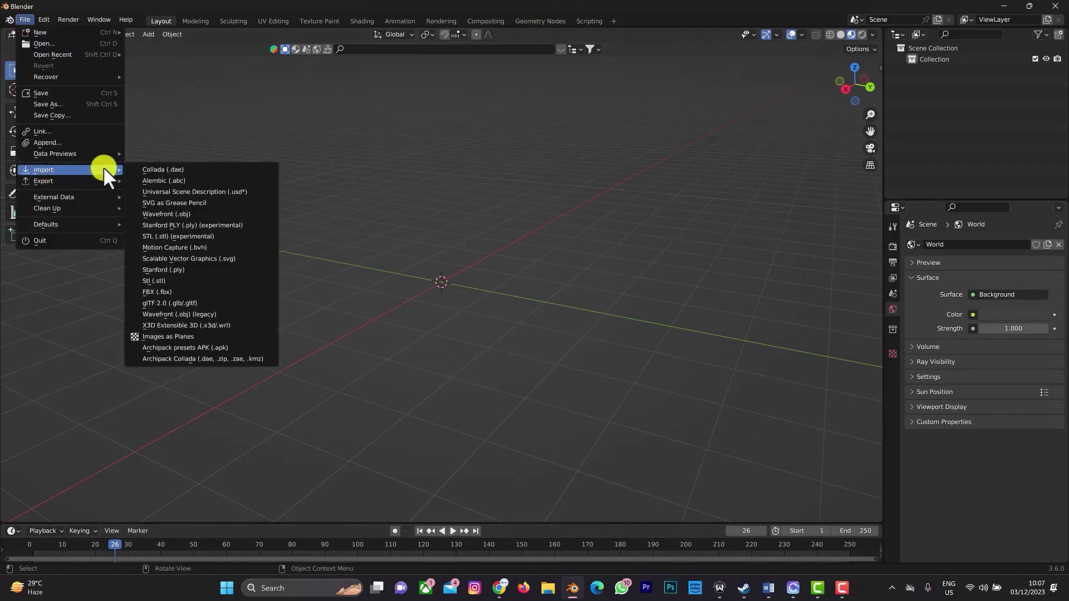
left_click(166, 213)
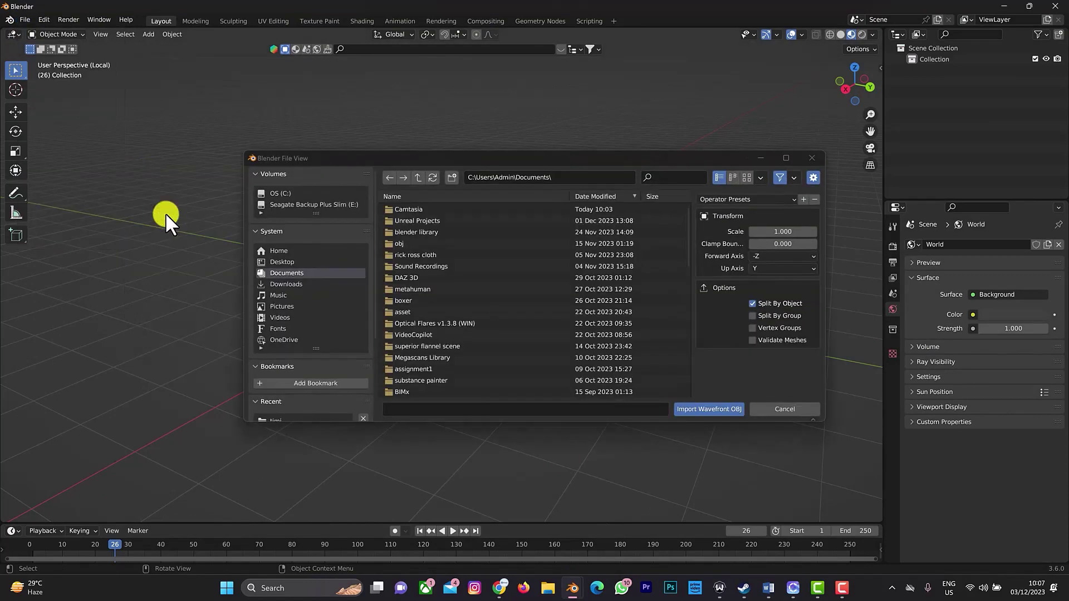
left_click(322, 205)
double_click(406, 209)
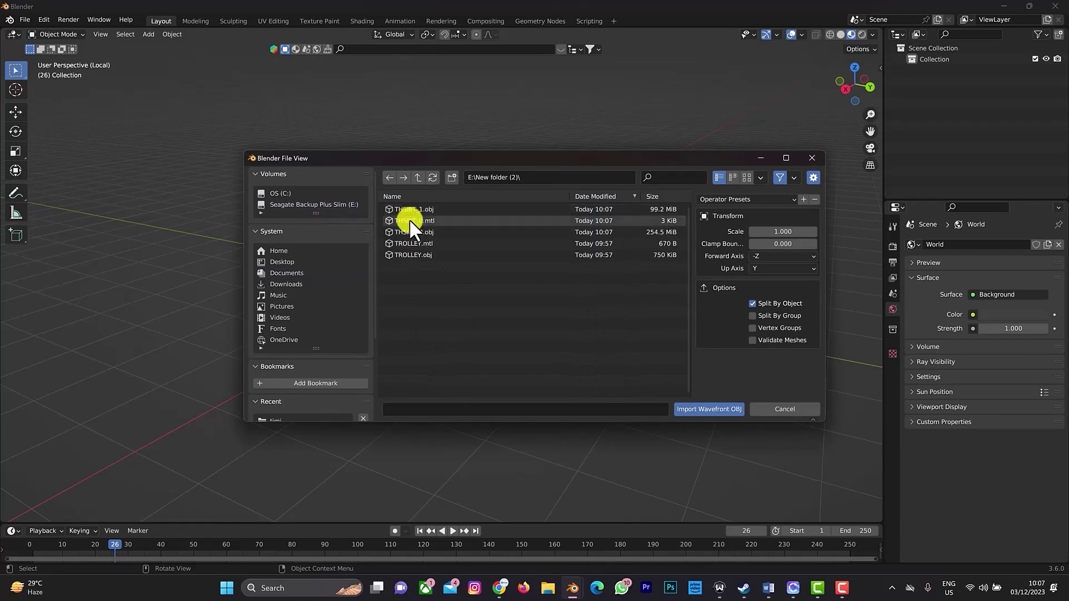
left_click(416, 254)
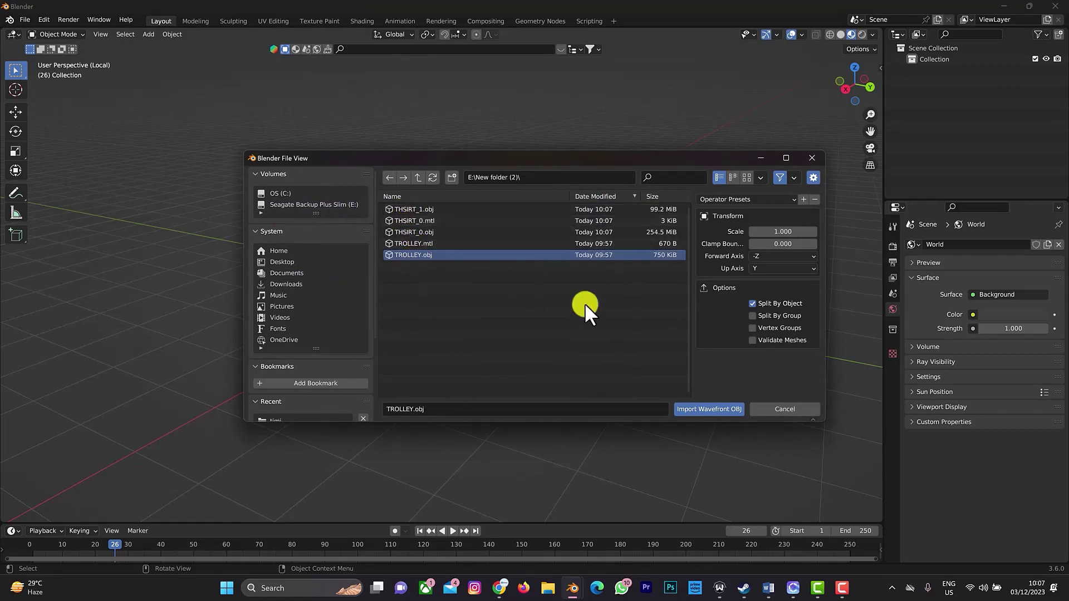
left_click(703, 407)
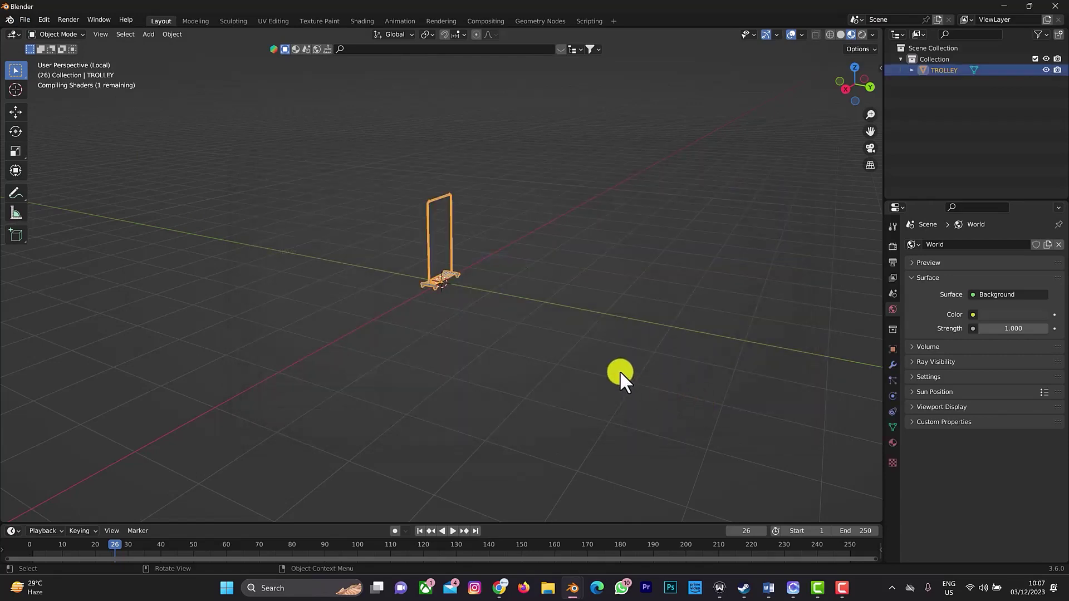
- Frame the trolley in the view and select it to show its materials
left_click(867, 87)
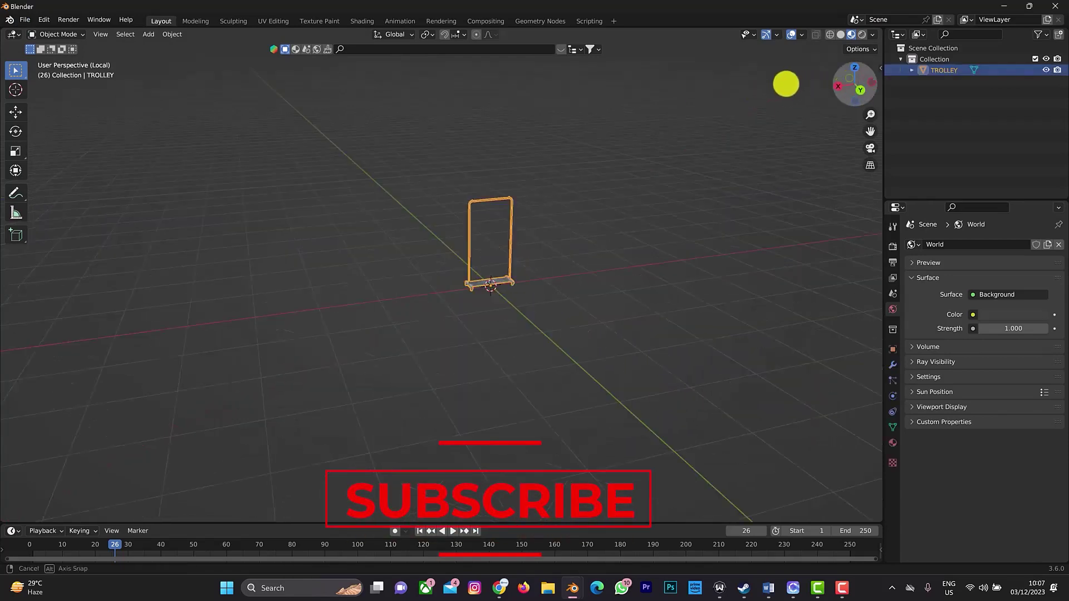
key("KP_Decimal")
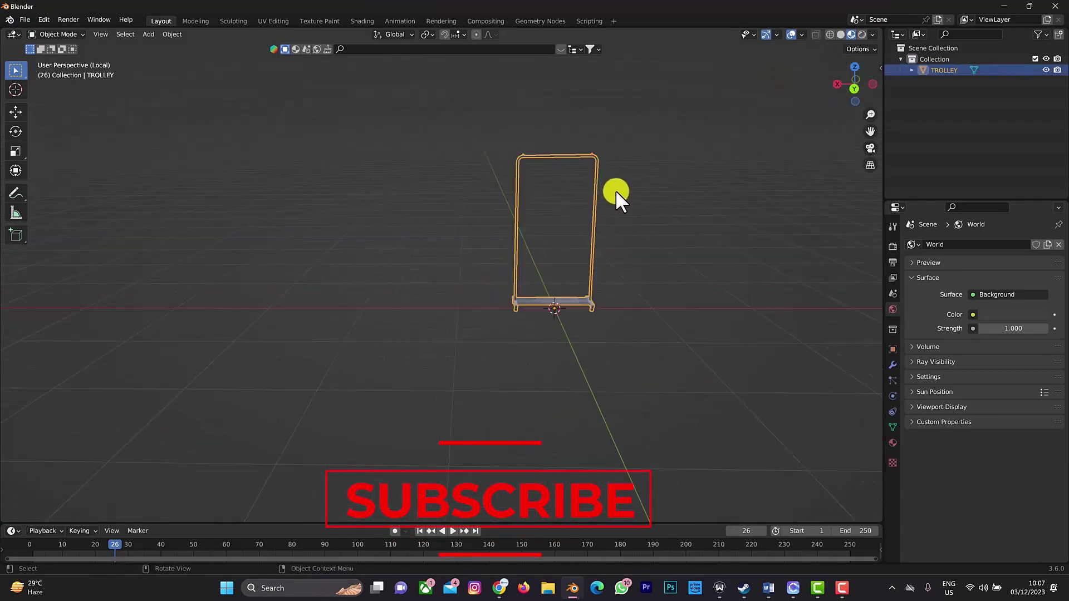
left_click_drag(880, 134, 546, 201)
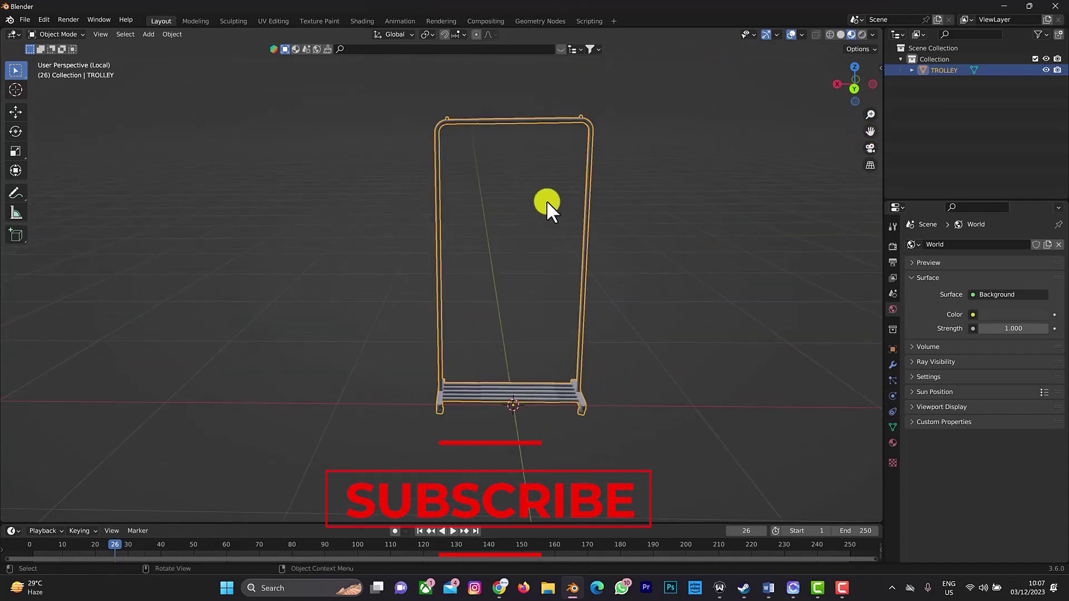
left_click(648, 165)
left_click(587, 199)
- Set Material32649's base color to black
left_click(891, 443)
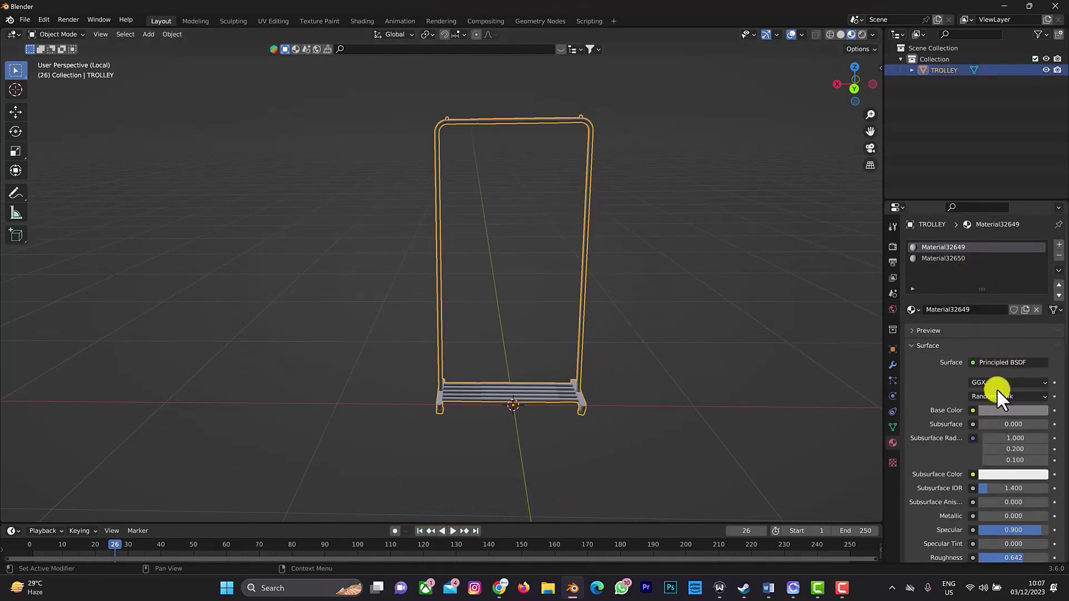
left_click(995, 410)
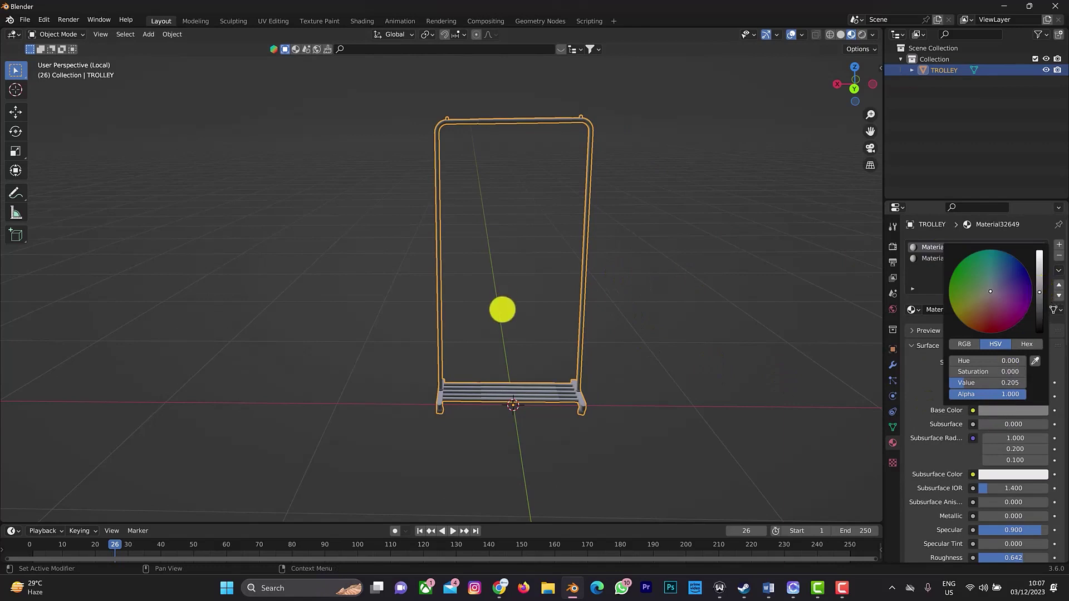
left_click_drag(503, 310, 499, 336)
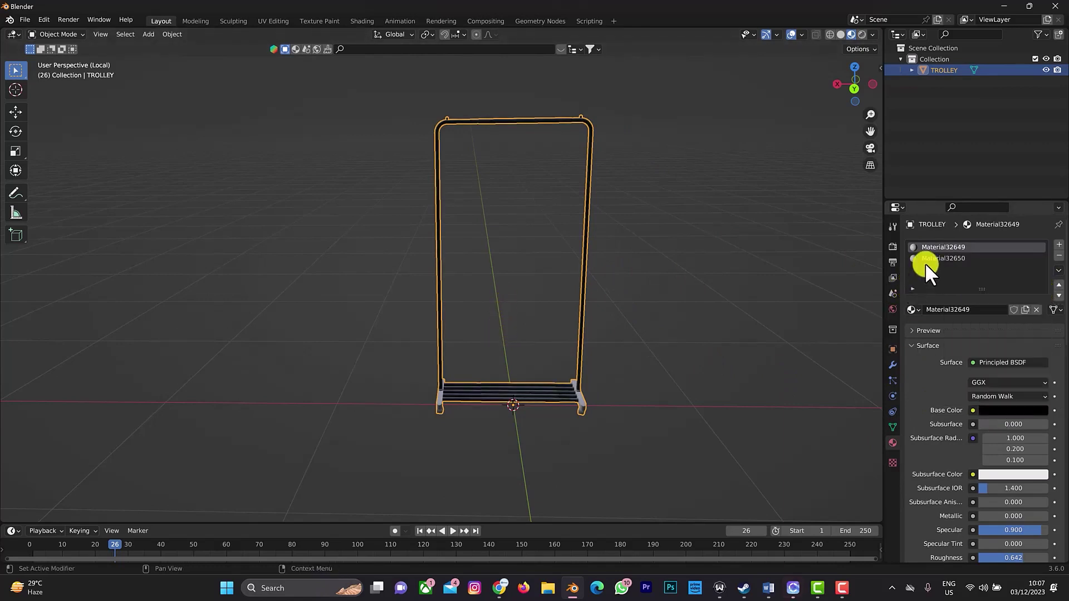
- Make Material32650's base color black and lower its roughness to 0.196
left_click(928, 259)
left_click(990, 408)
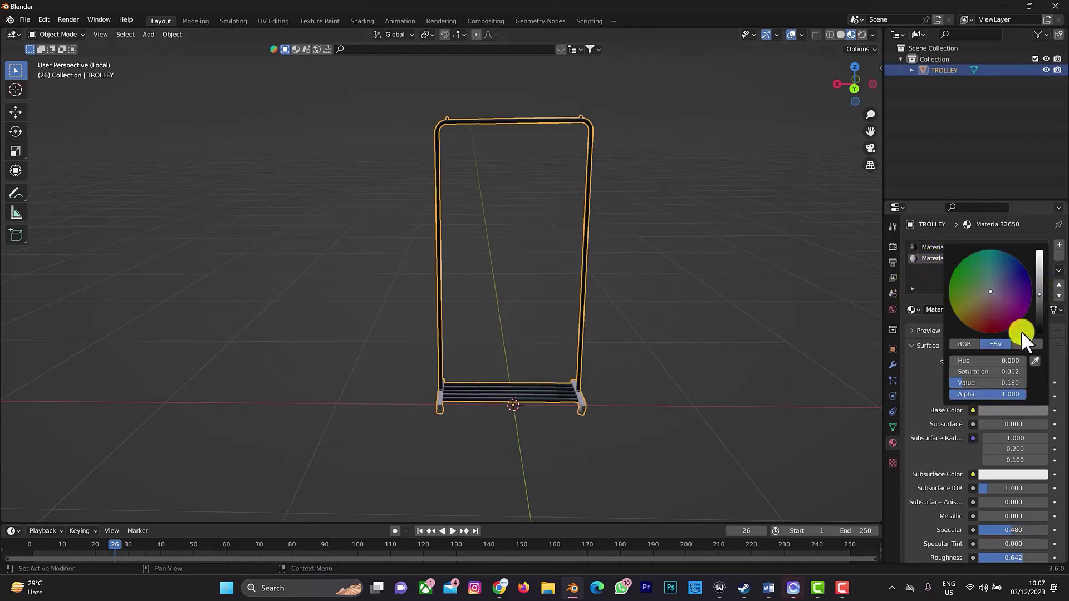
left_click_drag(1040, 288, 500, 334)
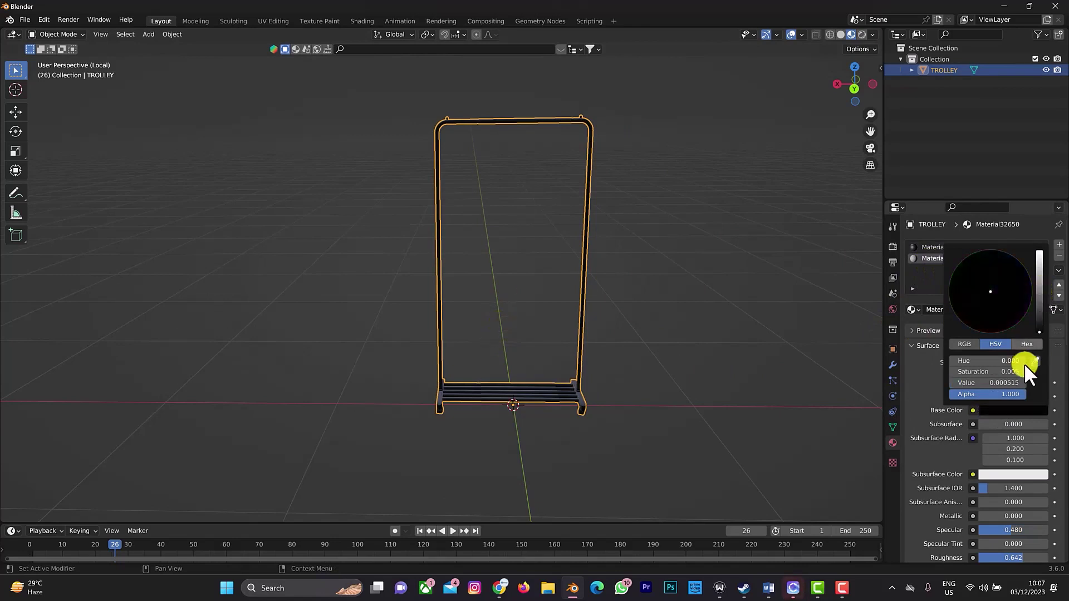
scroll(987, 464, "down", 2)
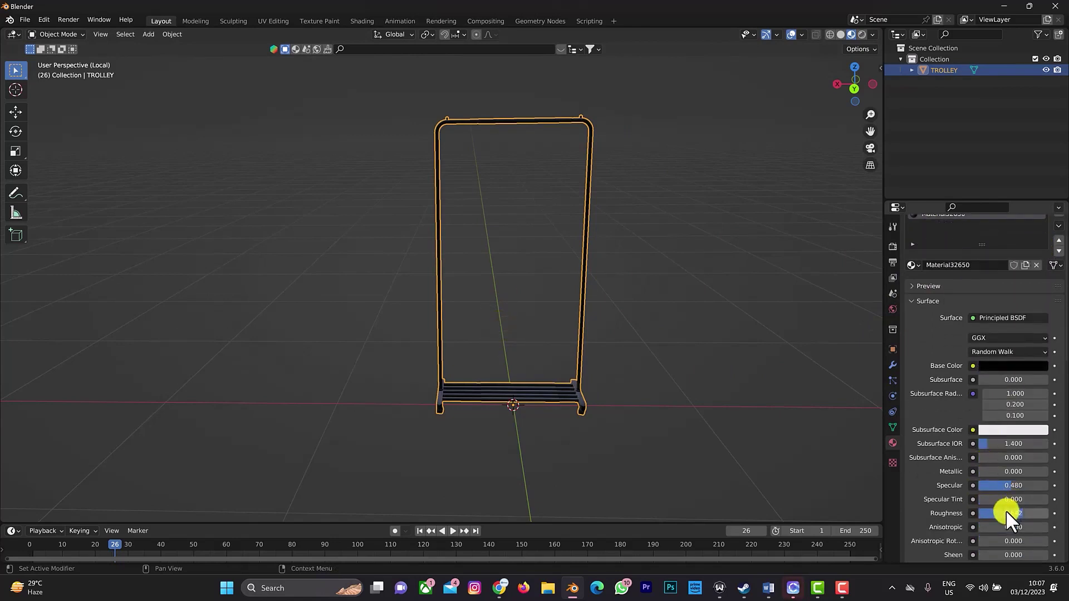
left_click_drag(1018, 511, 452, 234)
scroll(973, 249, "up", 1)
left_click(941, 224)
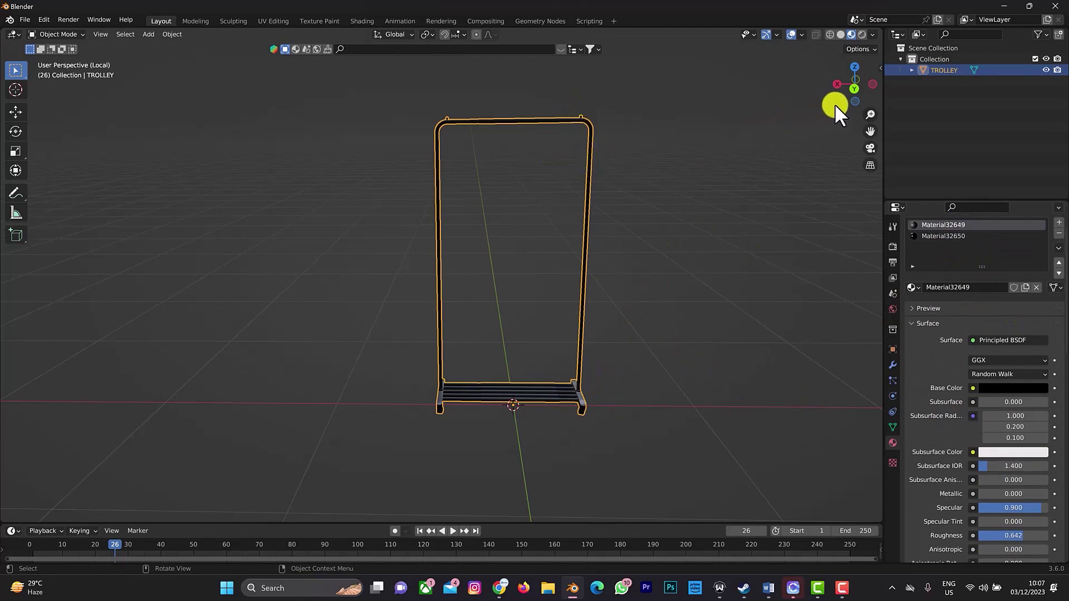
- Scale the trolley rack about 2x along the X axis and check it from several angles
left_click_drag(849, 96, 874, 151)
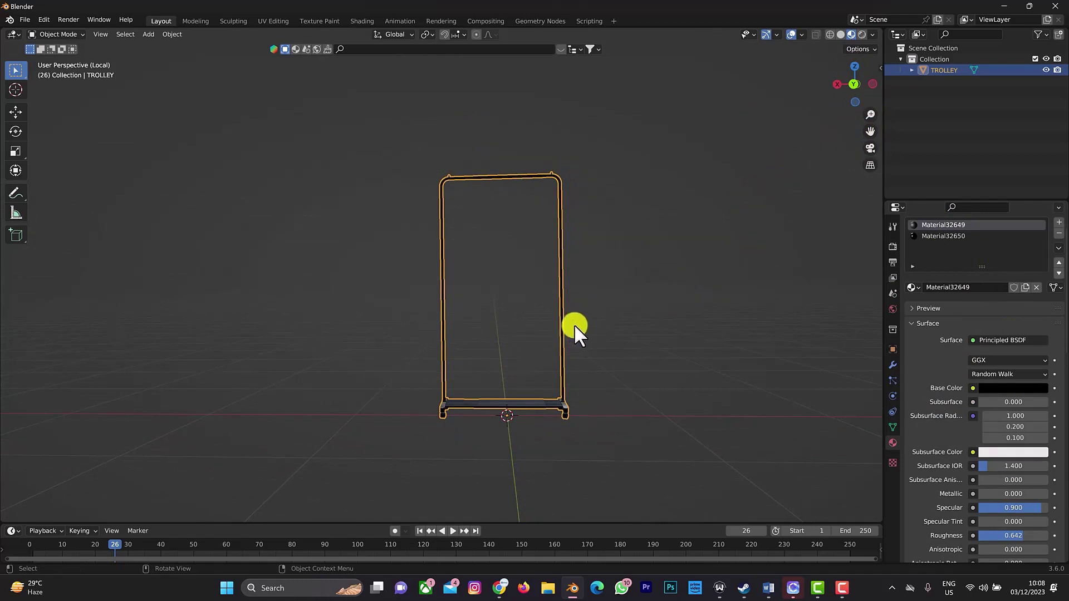
key("s")
key("x")
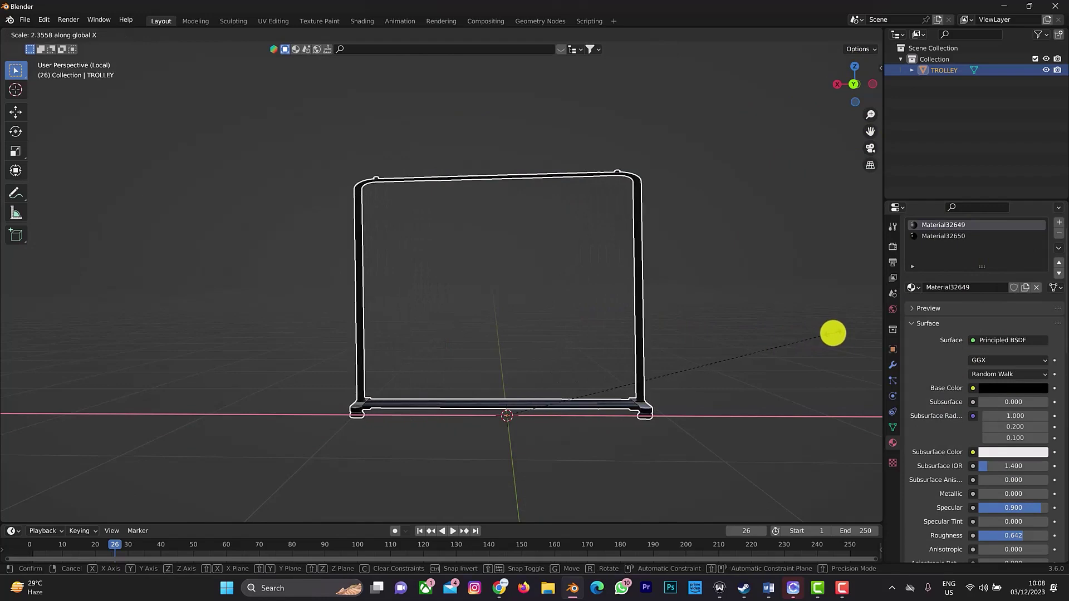
left_click(833, 332)
left_click_drag(868, 80, 373, 87)
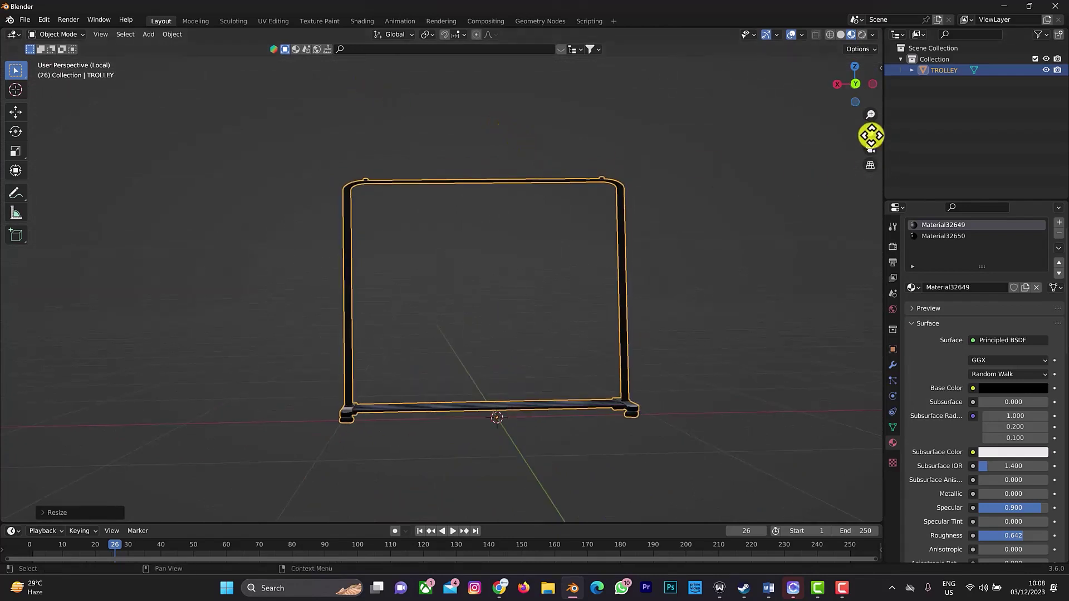
left_click_drag(867, 134, 841, 167)
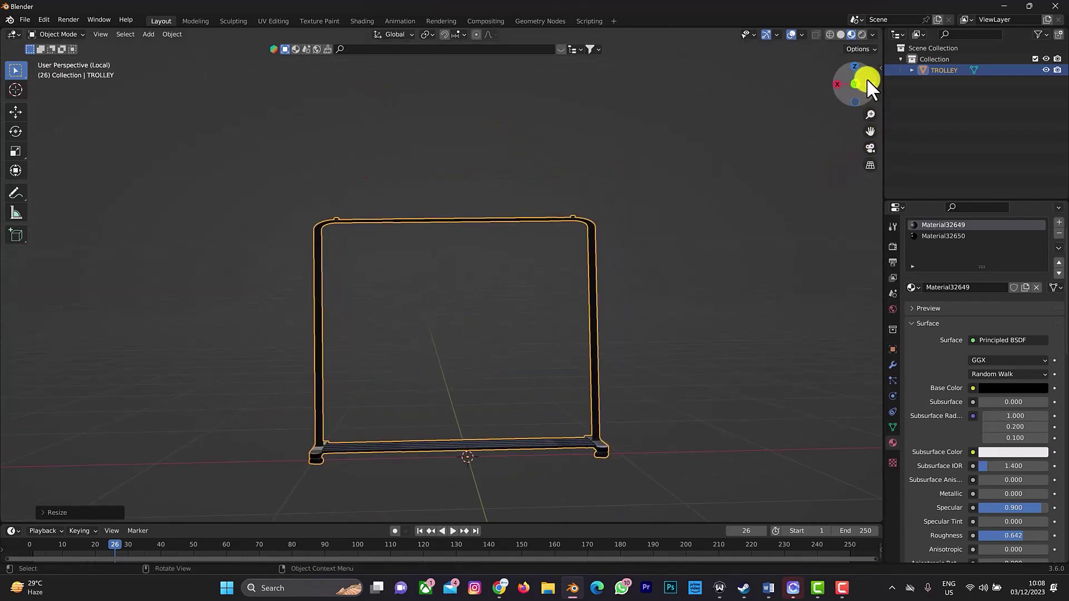
left_click_drag(866, 78, 869, 172)
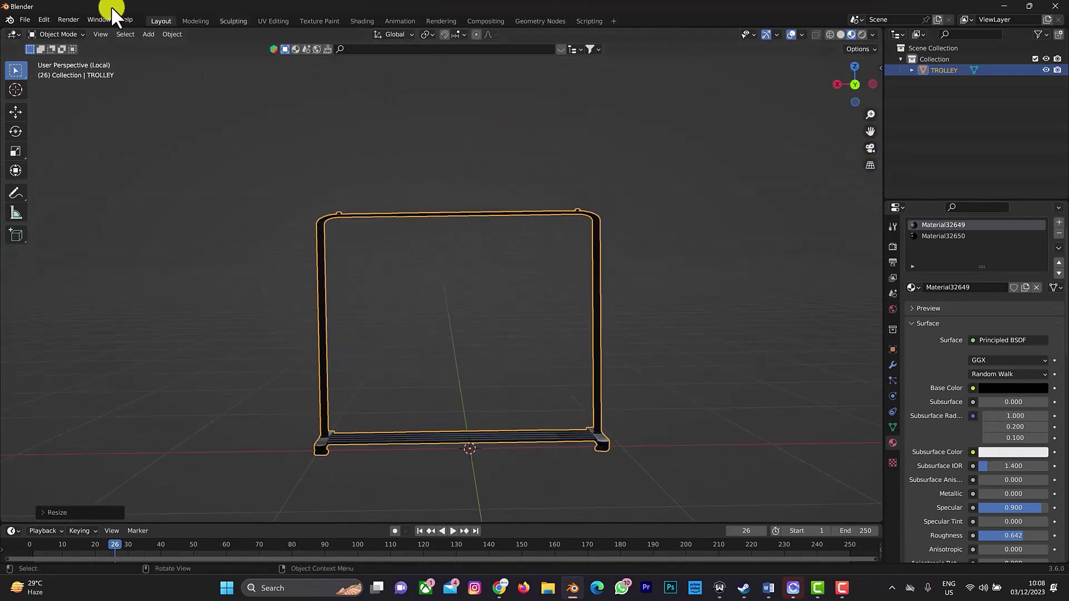
left_click(28, 15)
left_click(21, 18)
- Import THSIRT_0.obj from E:\New folder (2) so the shirt hangs above the rack
mouse_move(102, 169)
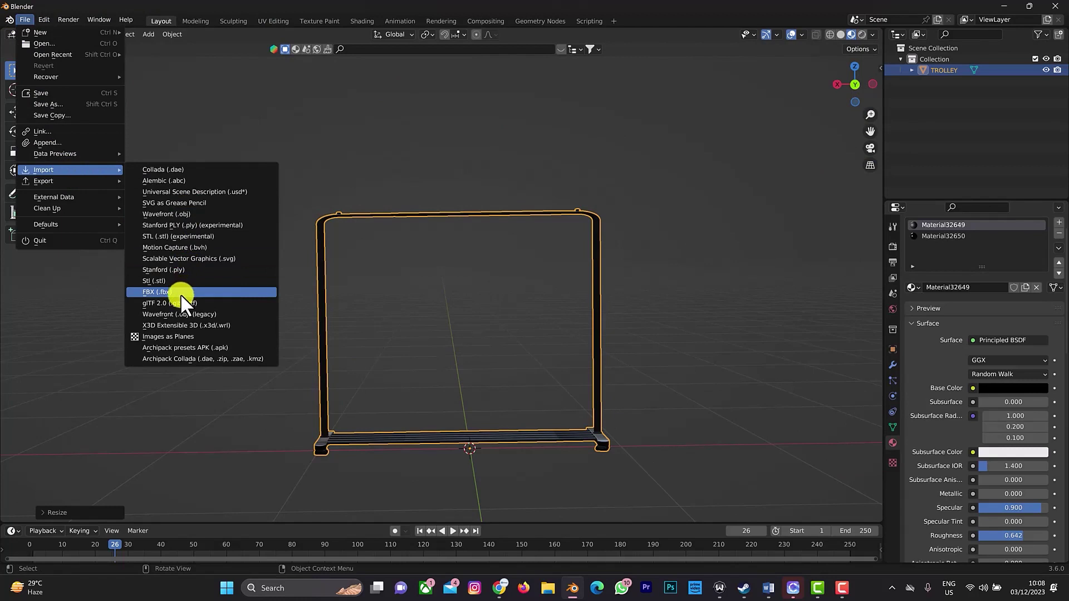
left_click(168, 213)
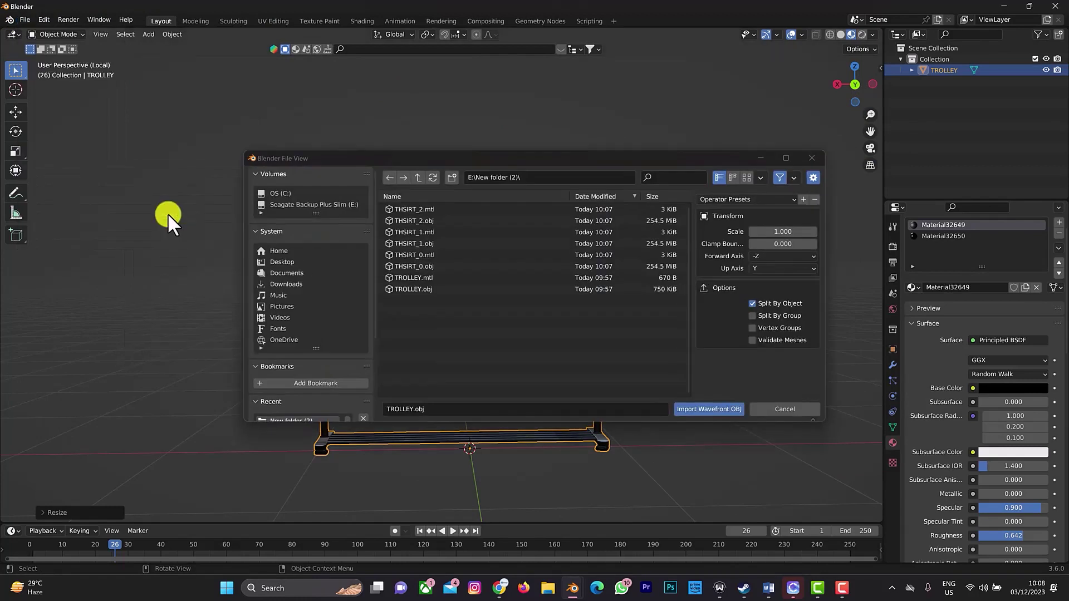
left_click(423, 265)
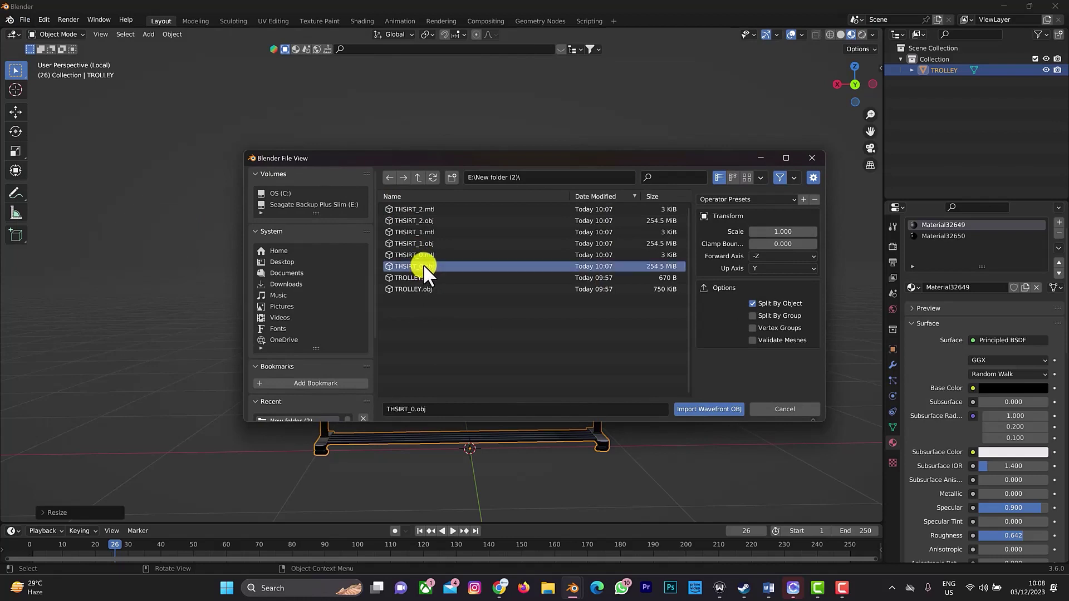
left_click(699, 409)
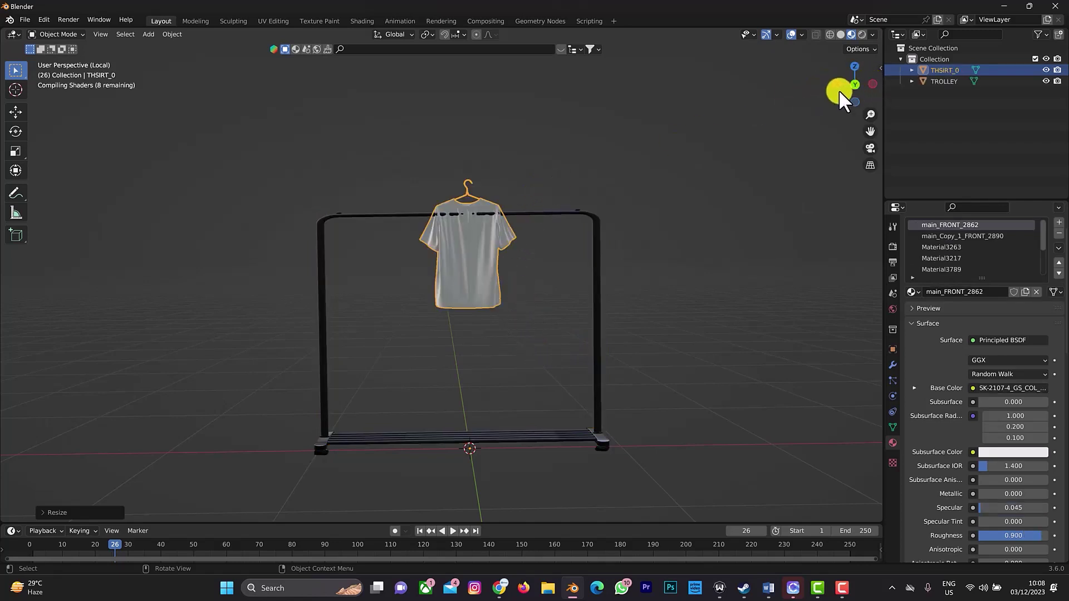
- Select the T-shirt on its hanger and turn it about its vertical axis
scroll(832, 91, "up", 3)
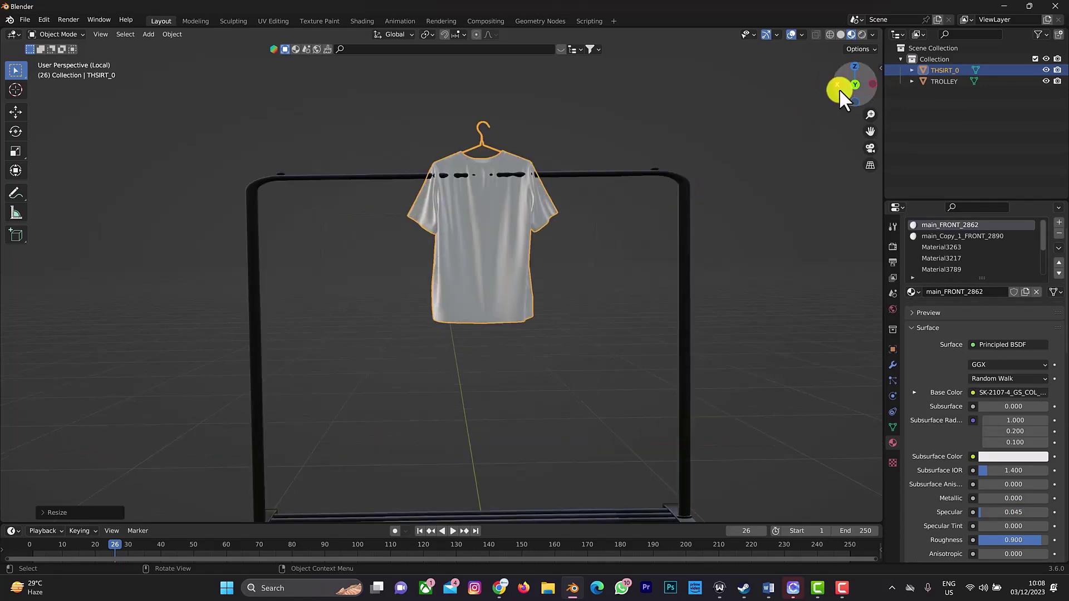
left_click_drag(871, 82, 863, 81)
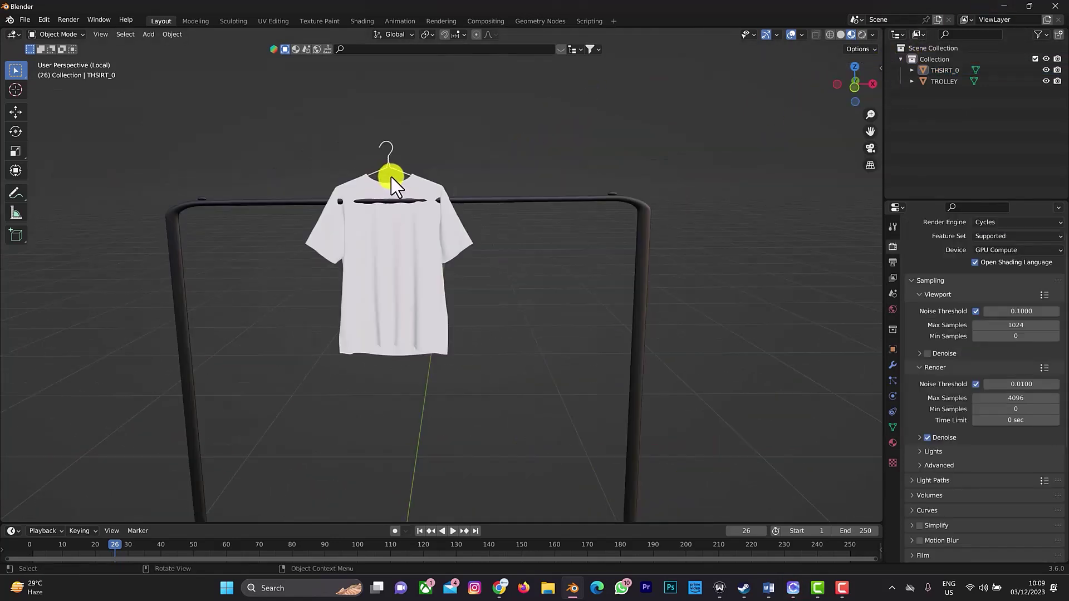
left_click(391, 177)
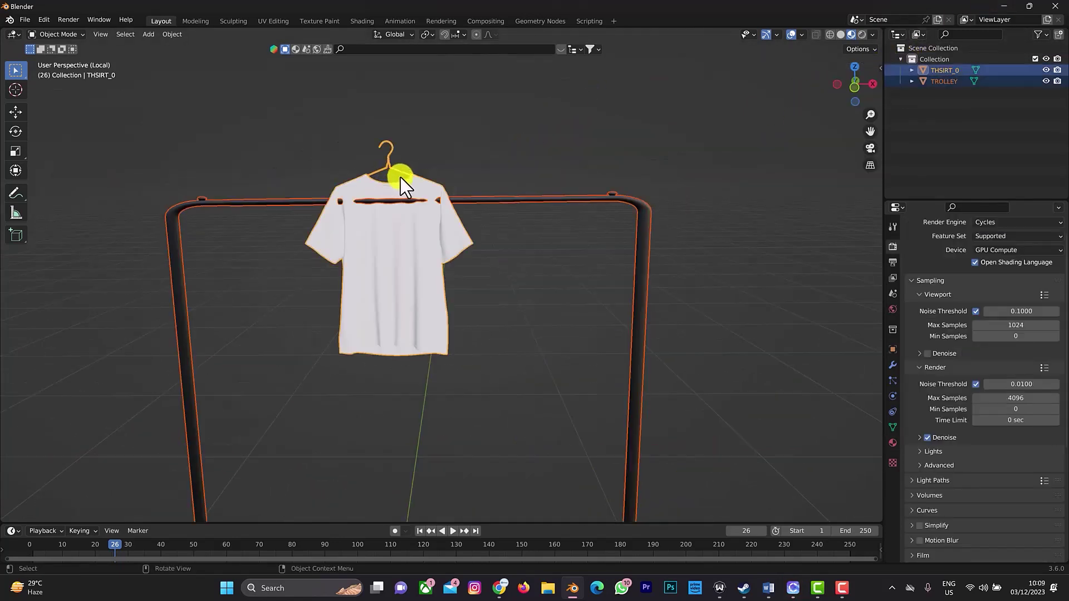
left_click(406, 166)
left_click(403, 169)
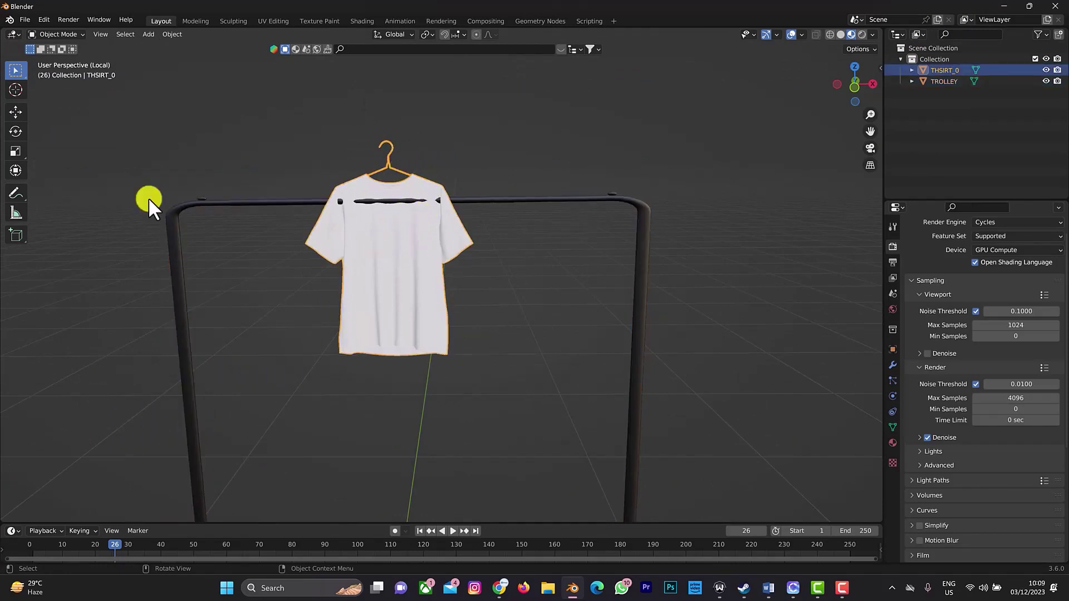
left_click(12, 126)
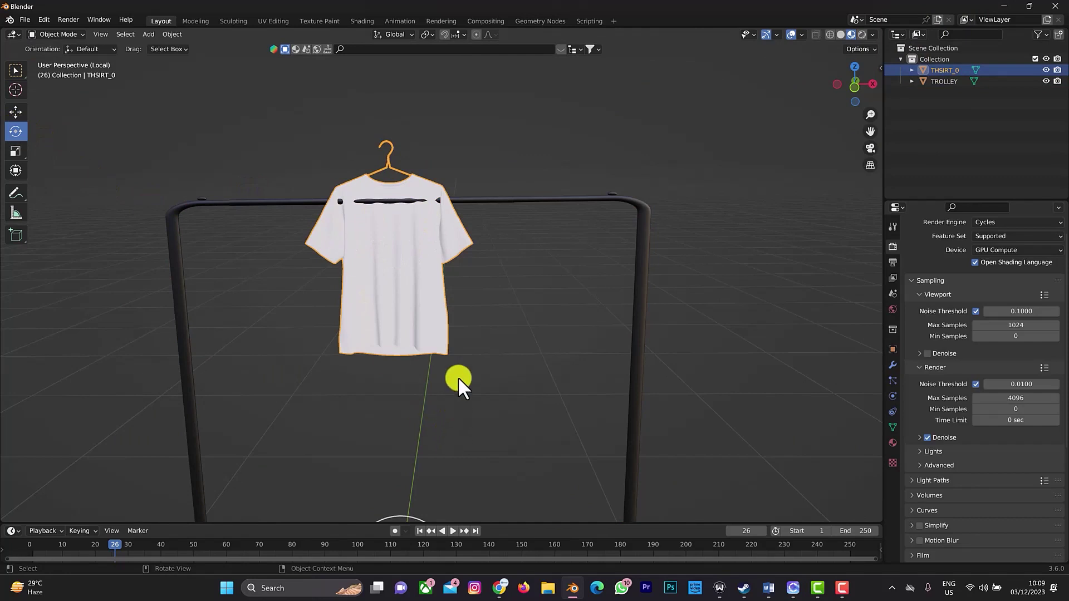
scroll(458, 377, "down", 4)
left_click_drag(406, 442, 469, 292)
- Slide the shirt along X toward the rail, then lower it vertically onto the rail
key("g")
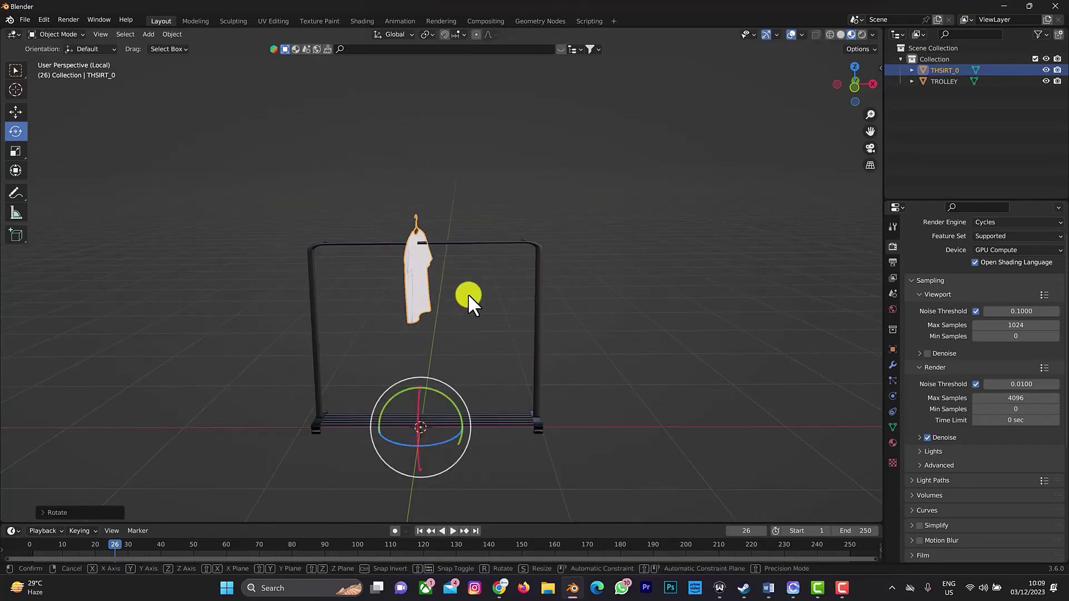
key("x")
left_click(513, 271)
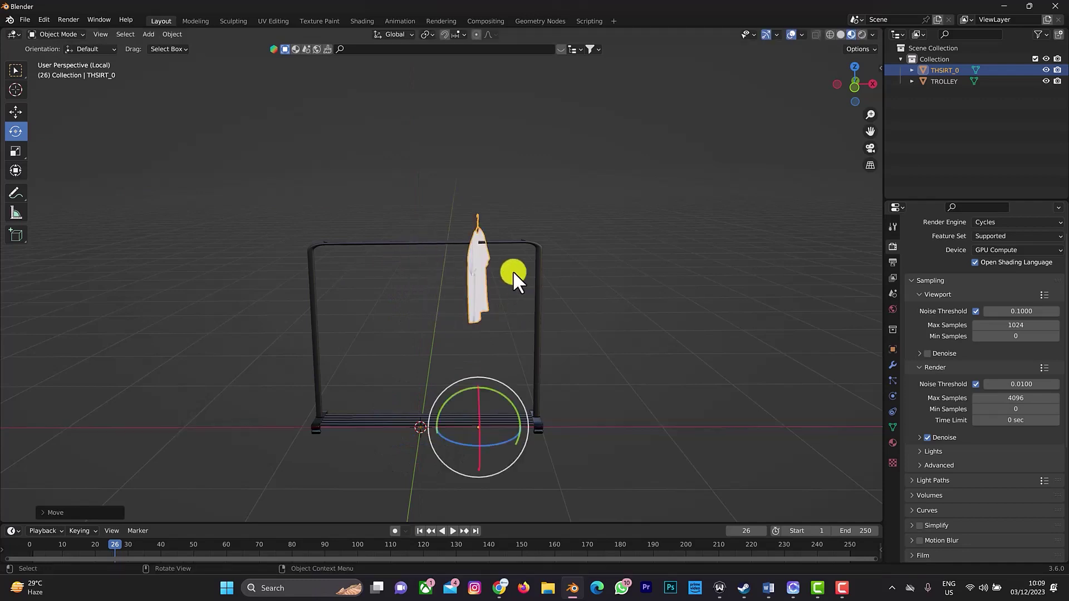
scroll(508, 247, "down", 5)
scroll(508, 246, "up", 8)
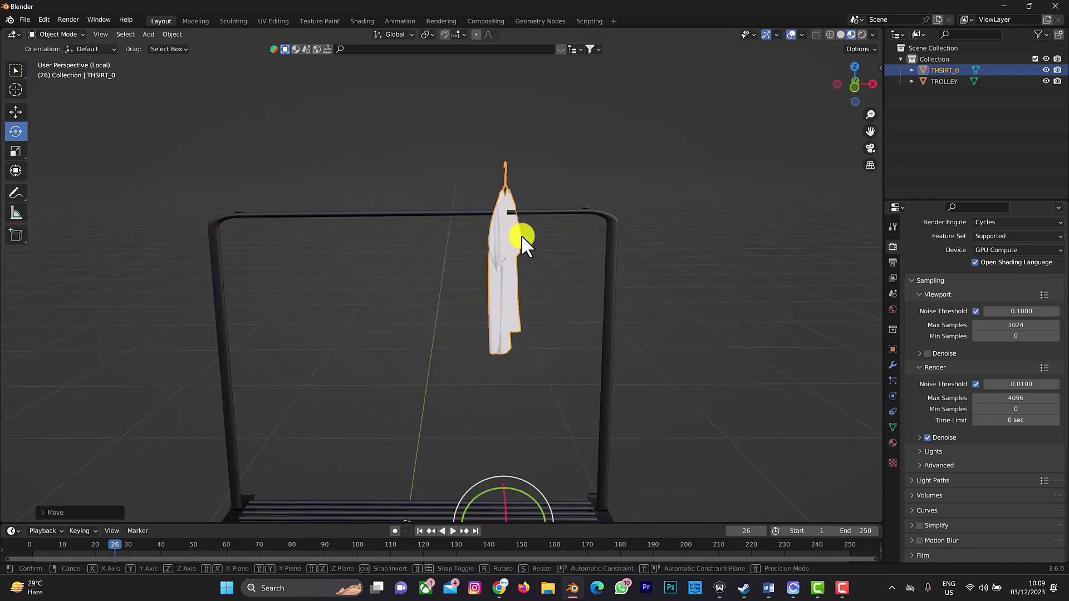
key("g")
key("z")
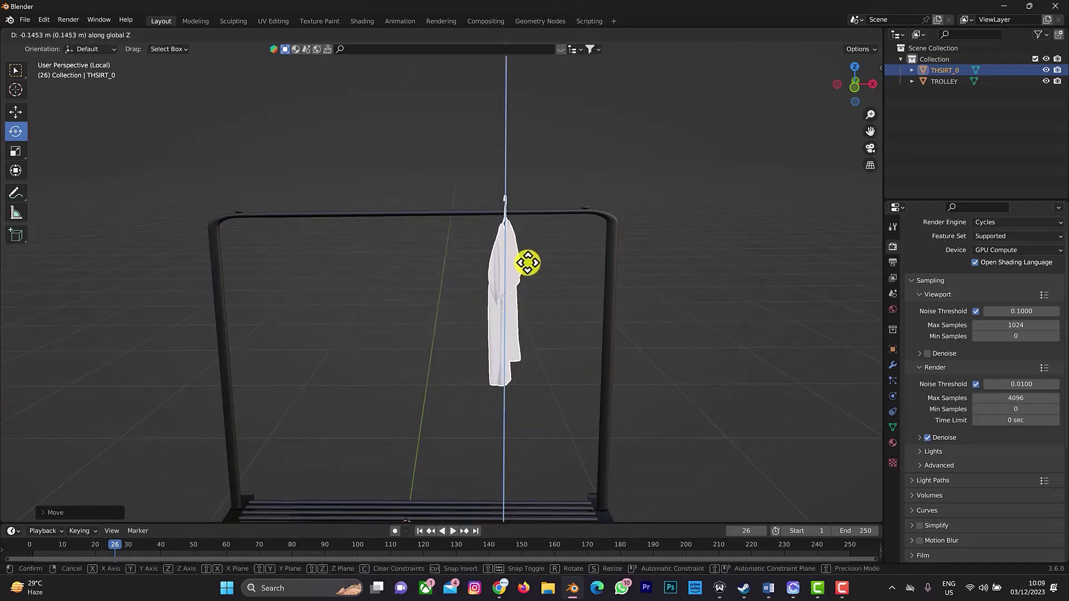
left_click(527, 263)
- Place the 3D cursor right of the rack and adjust the shirt's height from an angled view
right_click(762, 119)
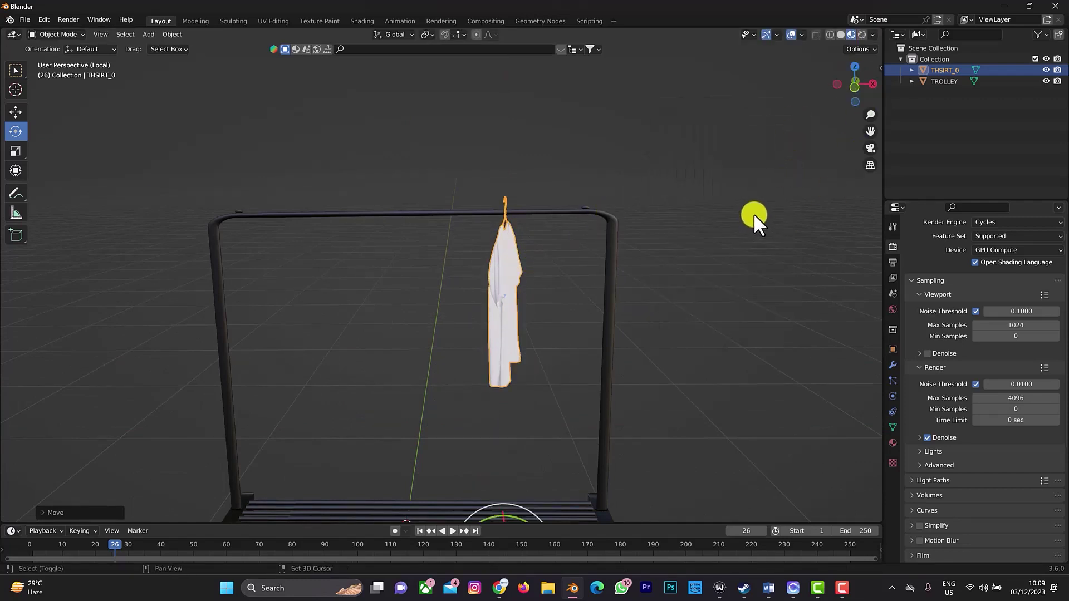
right_click_drag(754, 213, 724, 214, "shift")
left_click_drag(833, 84, 440, 191)
key("g")
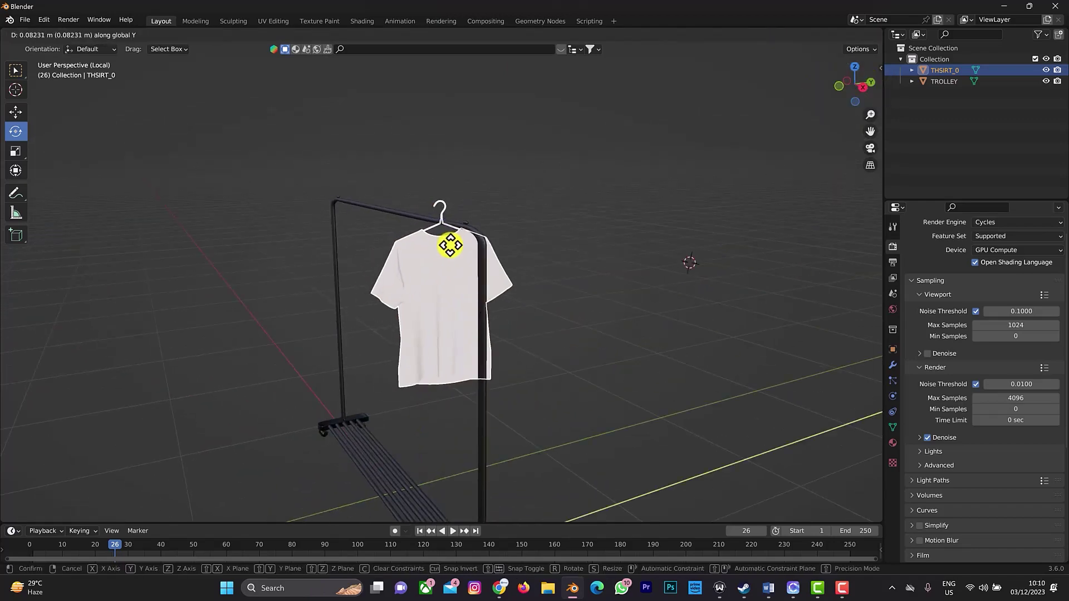
key("z")
left_click(478, 255)
left_click_drag(855, 84, 791, 97)
key("g")
left_click(401, 238)
- Nudge the shirt vertically, then set its front-back depth along Y
scroll(444, 220, "up", 5)
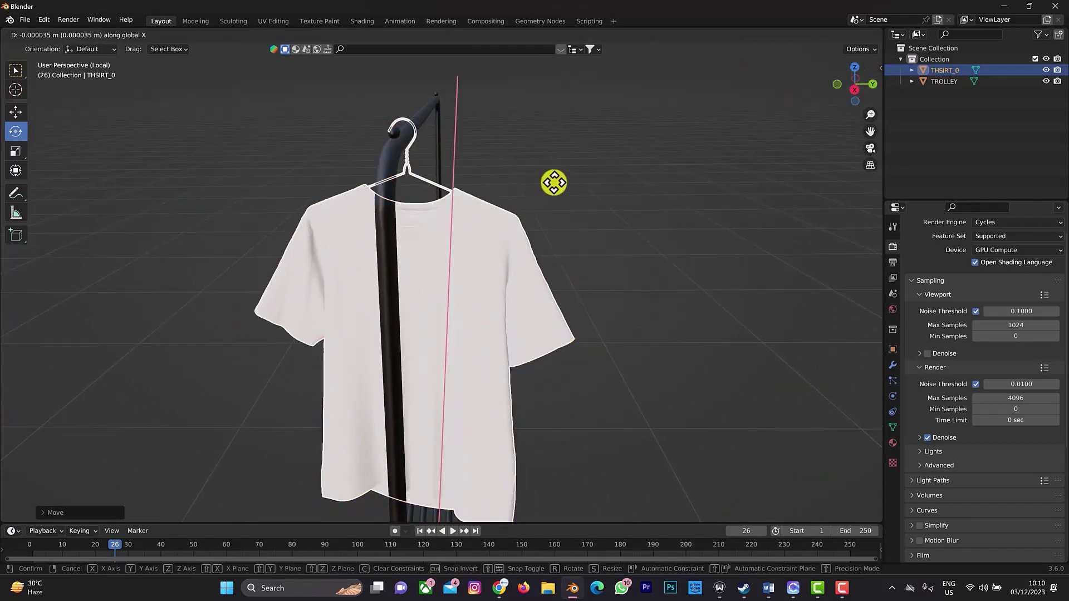
key("g")
key("z")
left_click(557, 185)
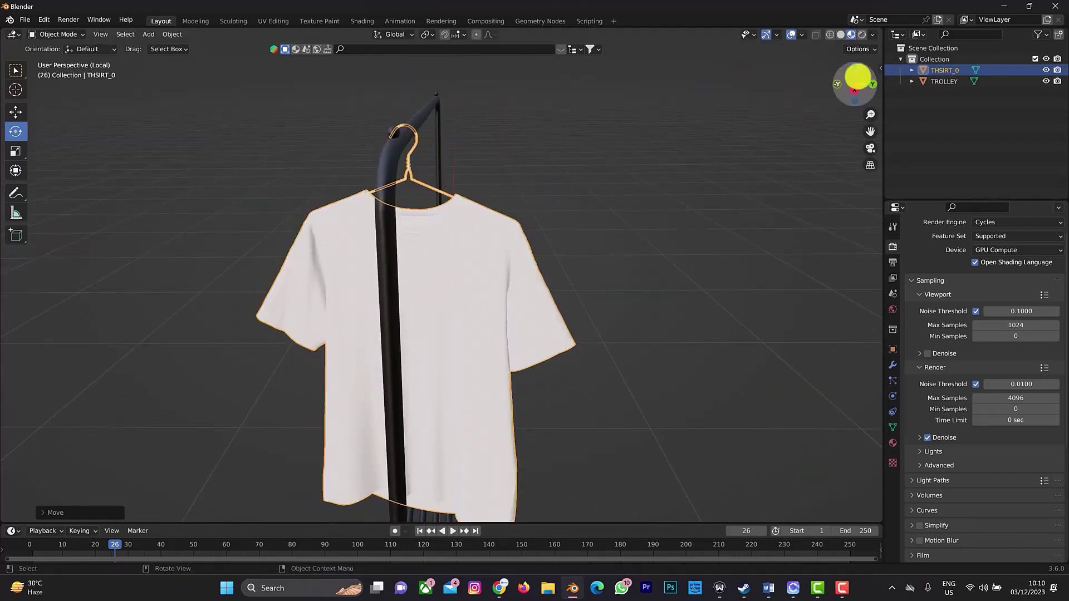
left_click_drag(854, 86, 637, 108)
key("g")
key("z")
key("y")
left_click(856, 84)
- Slide the shirt along X onto the rail and check it from front and side views
key("g")
key("x")
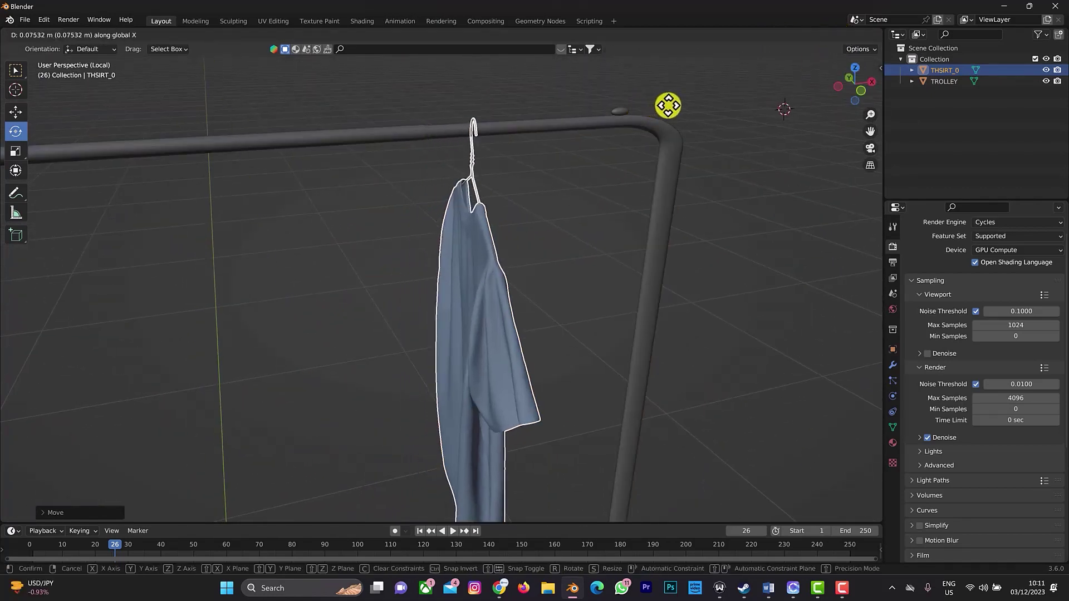
left_click(669, 106)
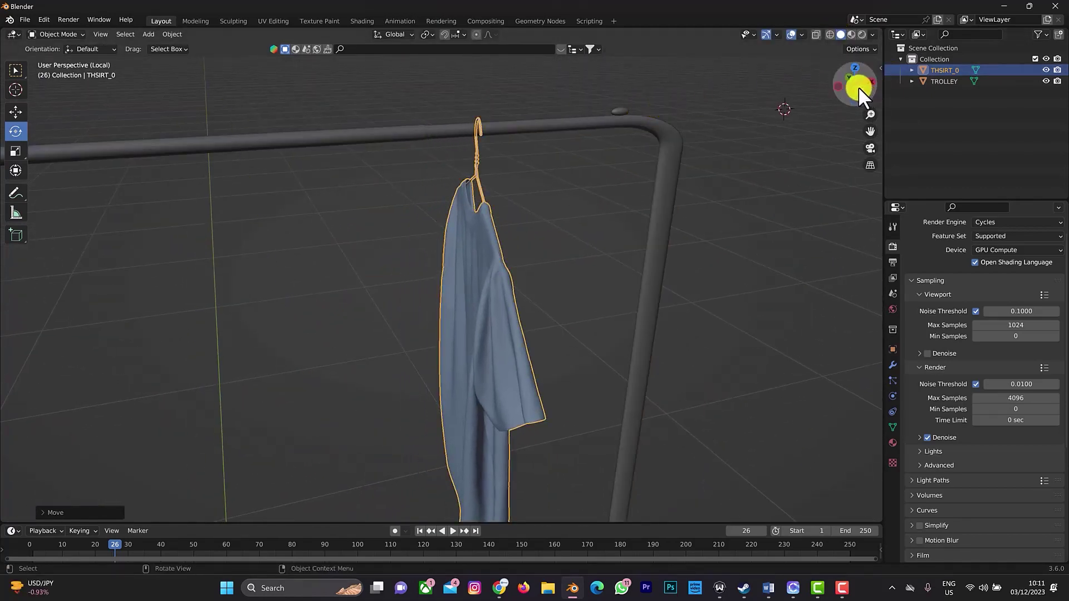
left_click_drag(857, 85, 778, 99)
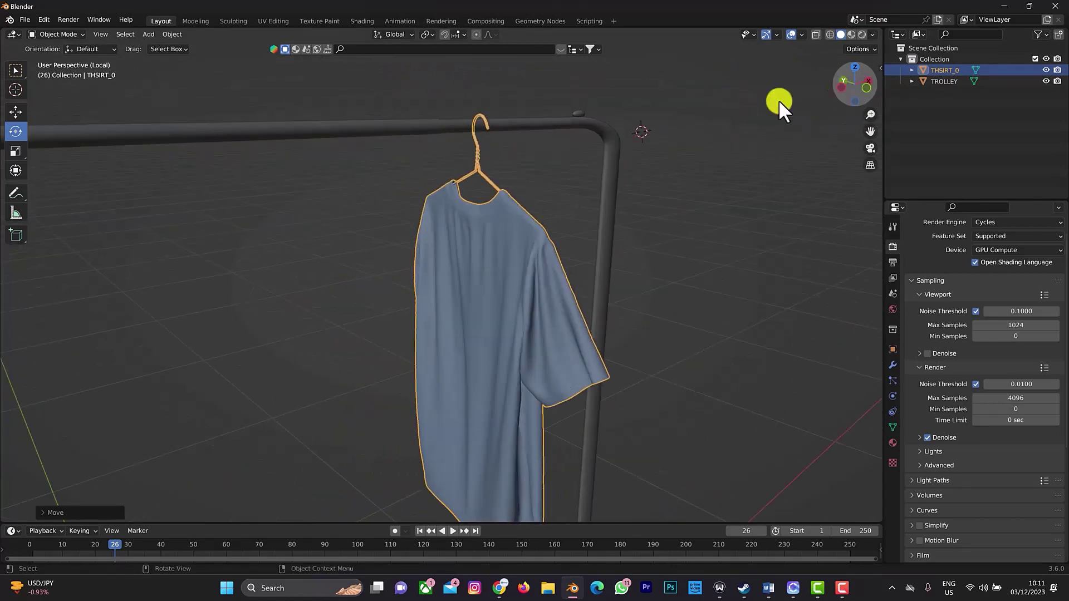
scroll(607, 201, "up", 3)
scroll(607, 200, "down", 4)
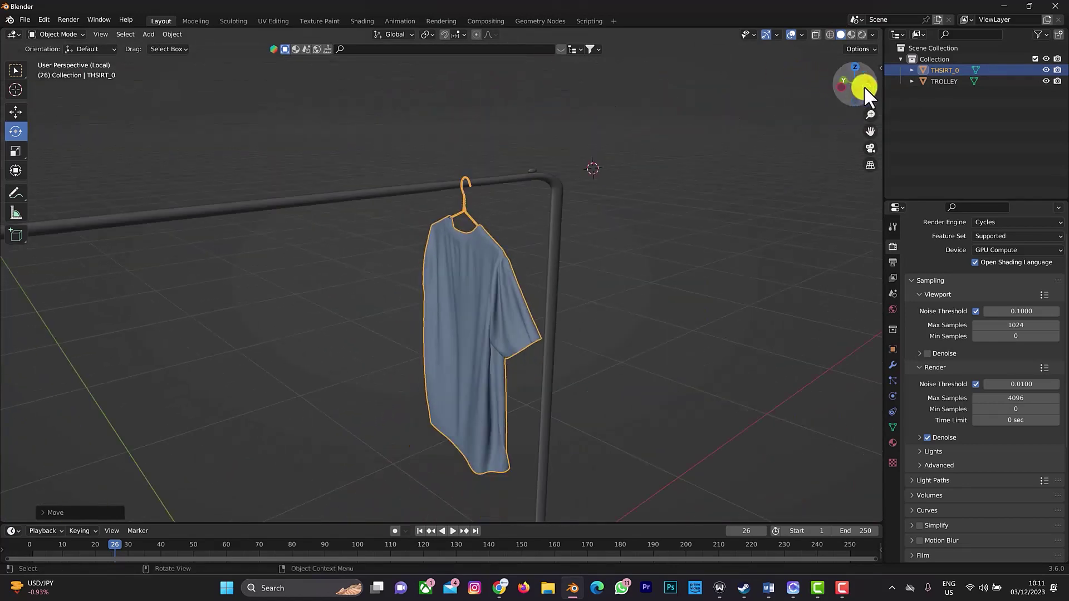
left_click_drag(863, 85, 802, 85)
scroll(564, 287, "up", 2)
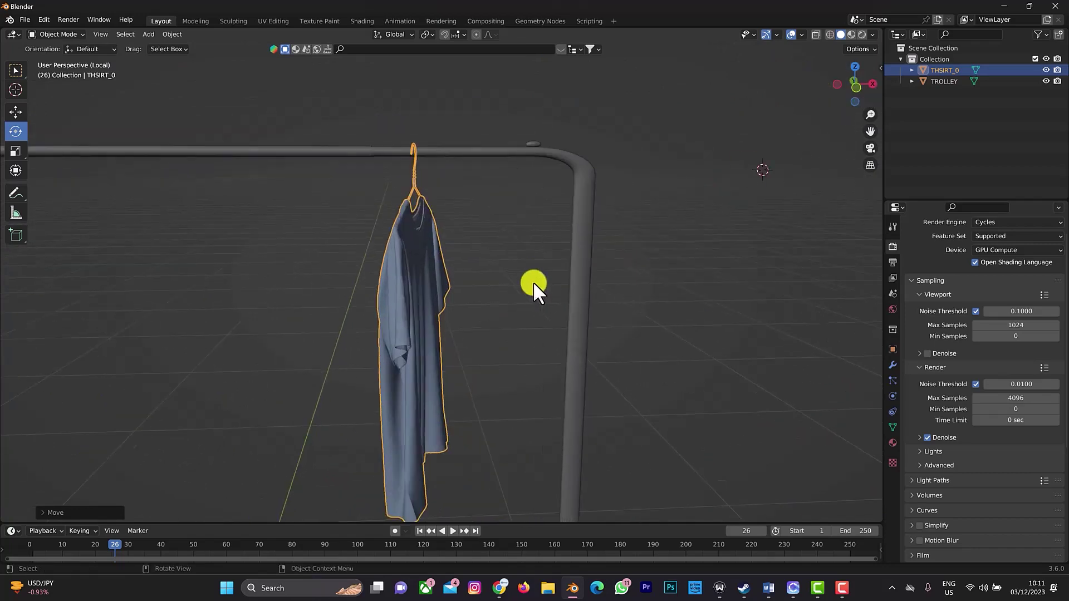
scroll(547, 263, "down", 3)
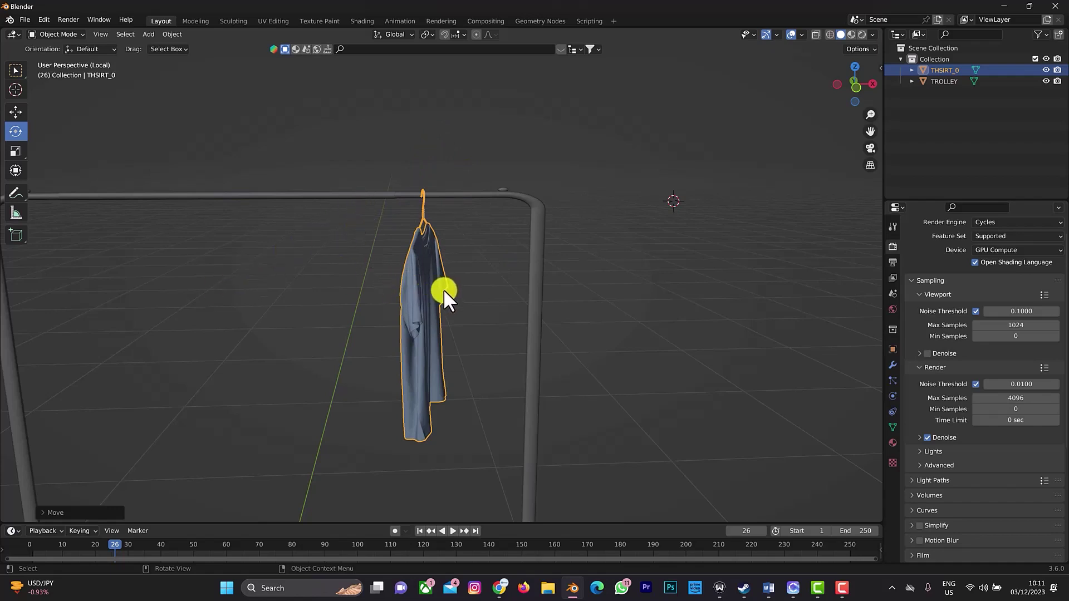
scroll(440, 288, "down", 4)
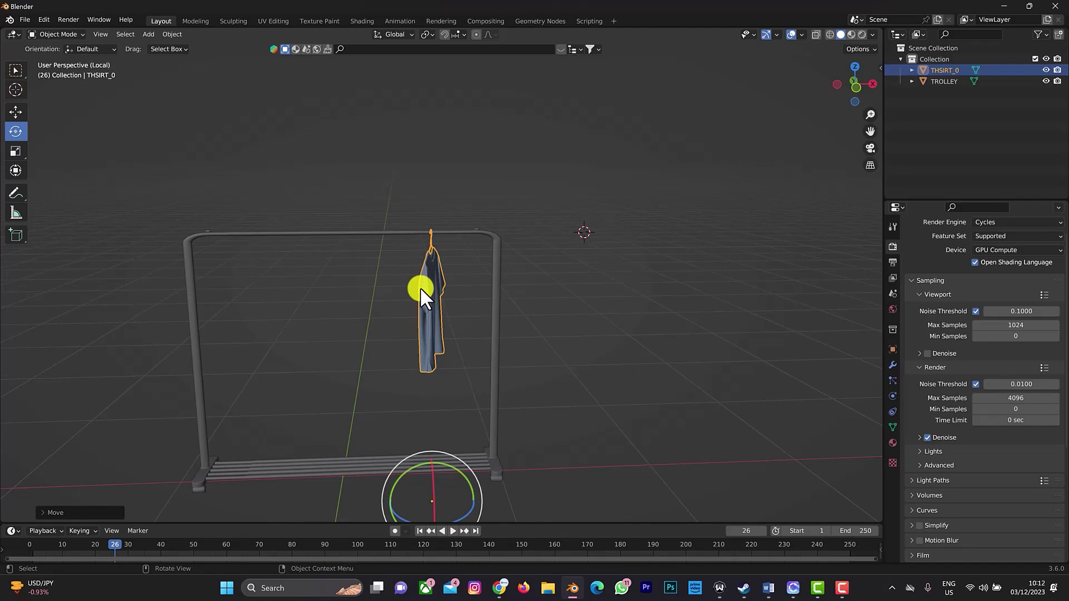
- Duplicate the shirt twice, sliding each copy further left along X on the rail
key("shift")
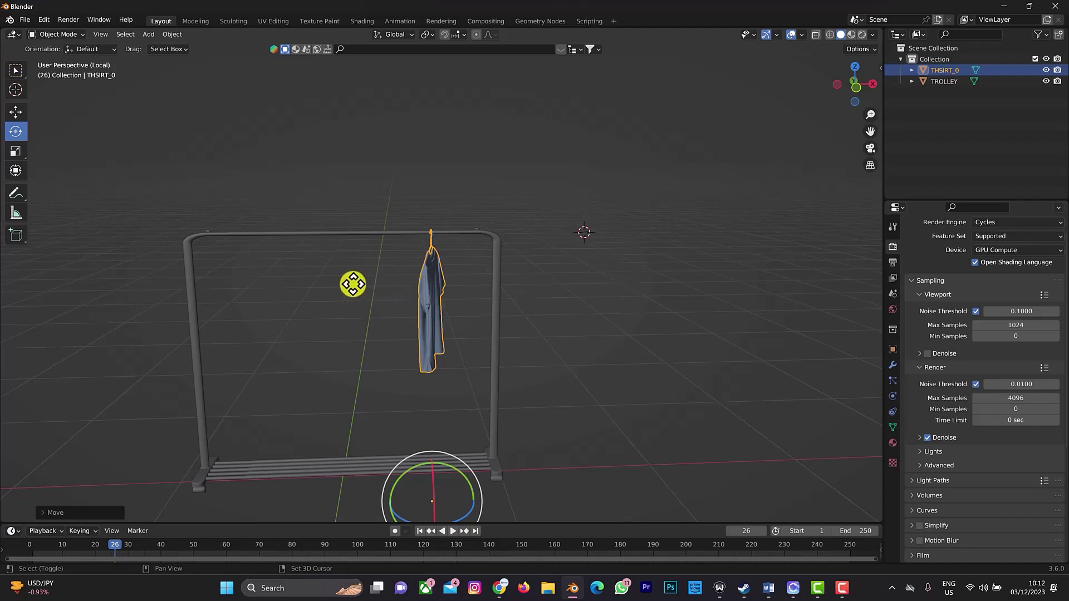
key("shift+d")
key("x")
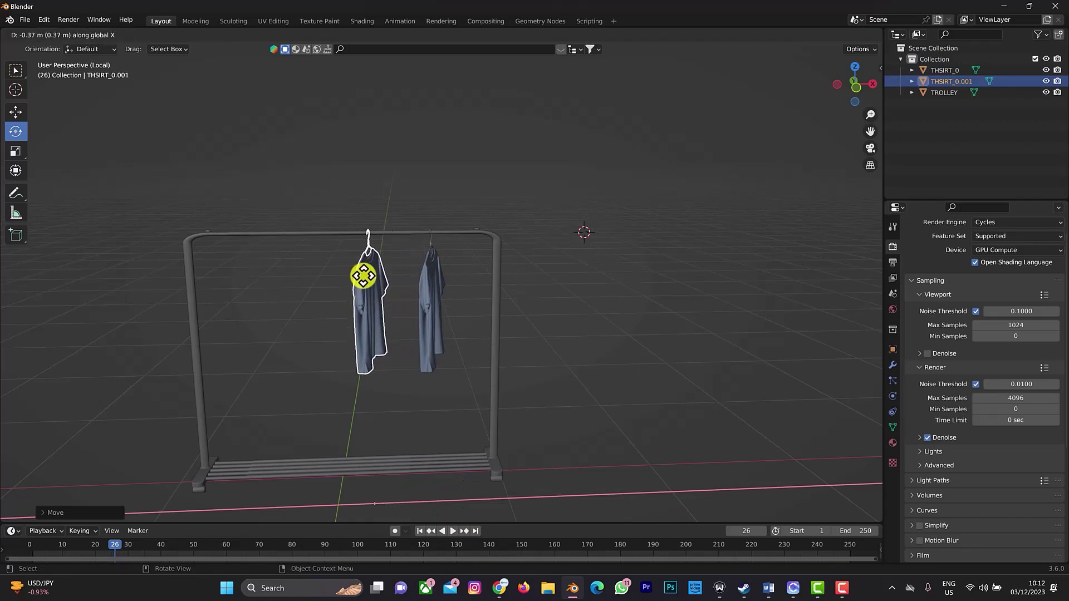
left_click(352, 272)
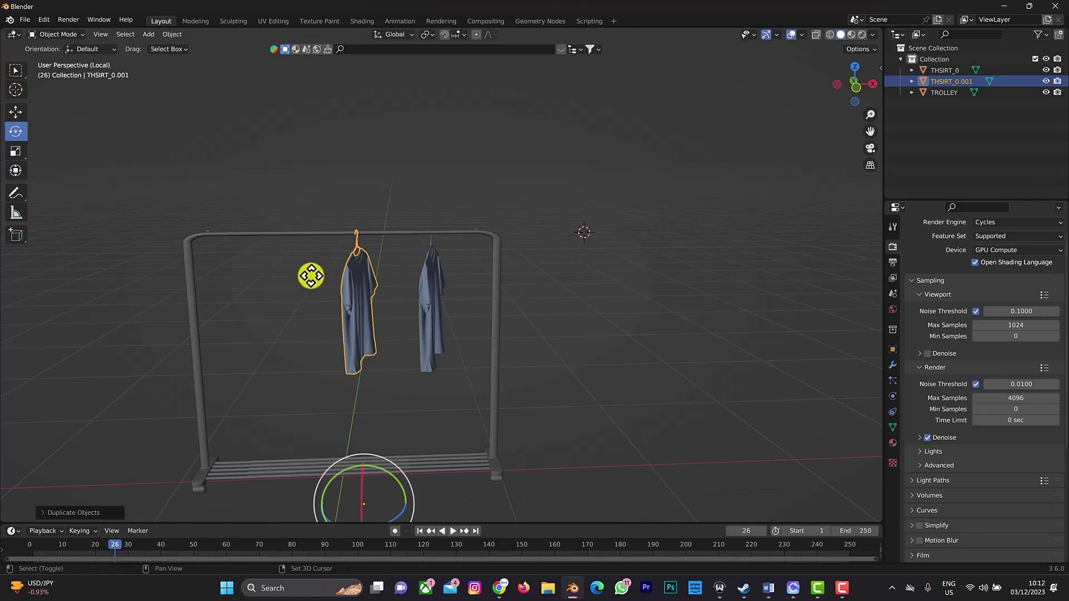
key("shift+d")
key("x")
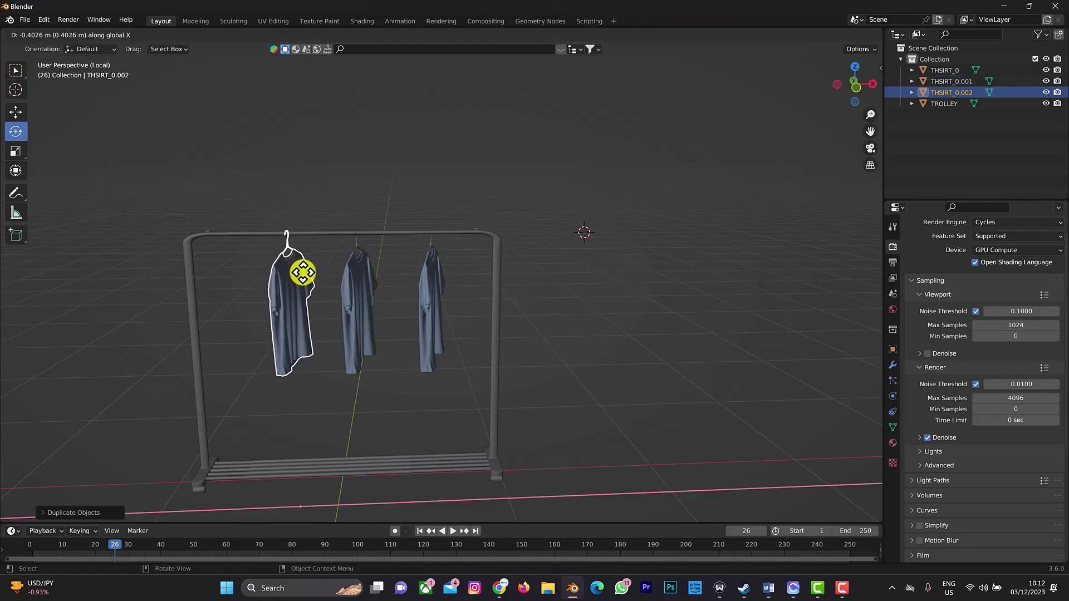
left_click(296, 273)
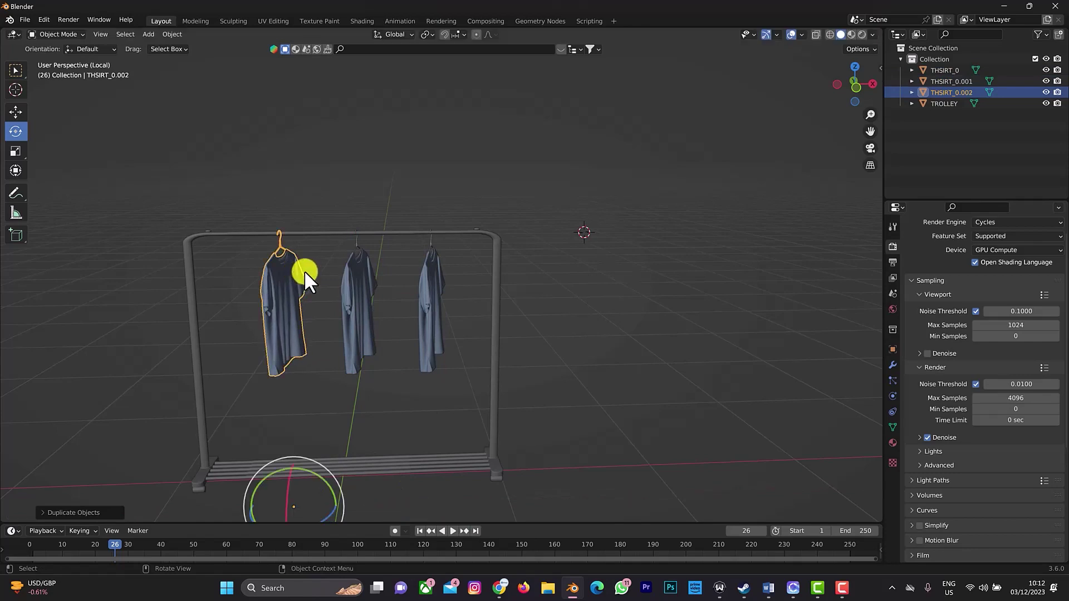
- Orbit around the rack to inspect the three shirts and select the right-end one
mouse_move(865, 81)
left_mouse_down()
mouse_move(757, 88)
mouse_move(870, 81)
left_mouse_up()
scroll(439, 275, "up", 6)
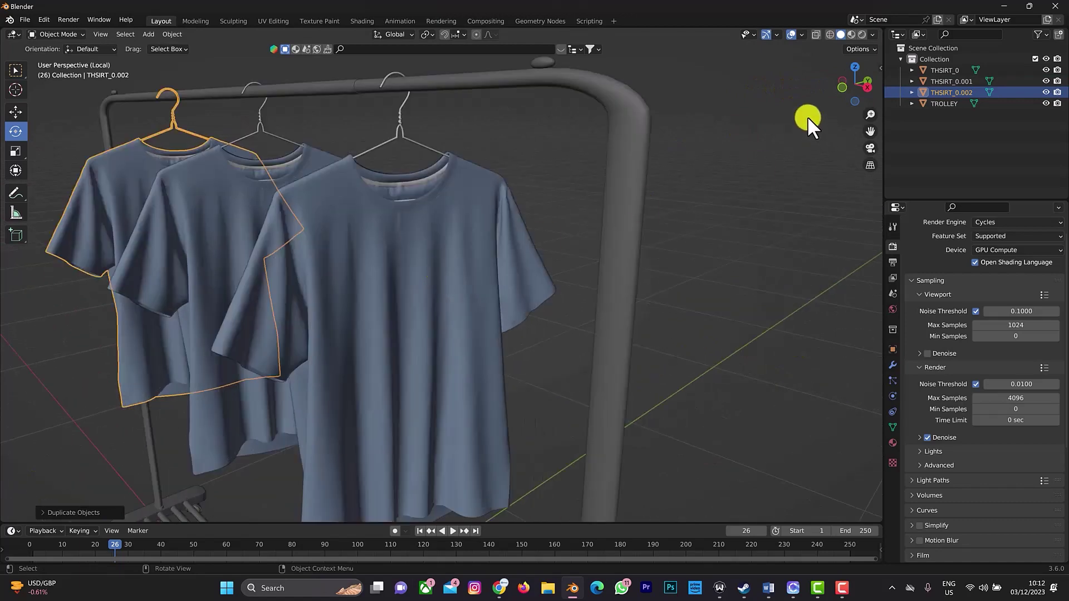
left_click_drag(838, 82, 730, 151)
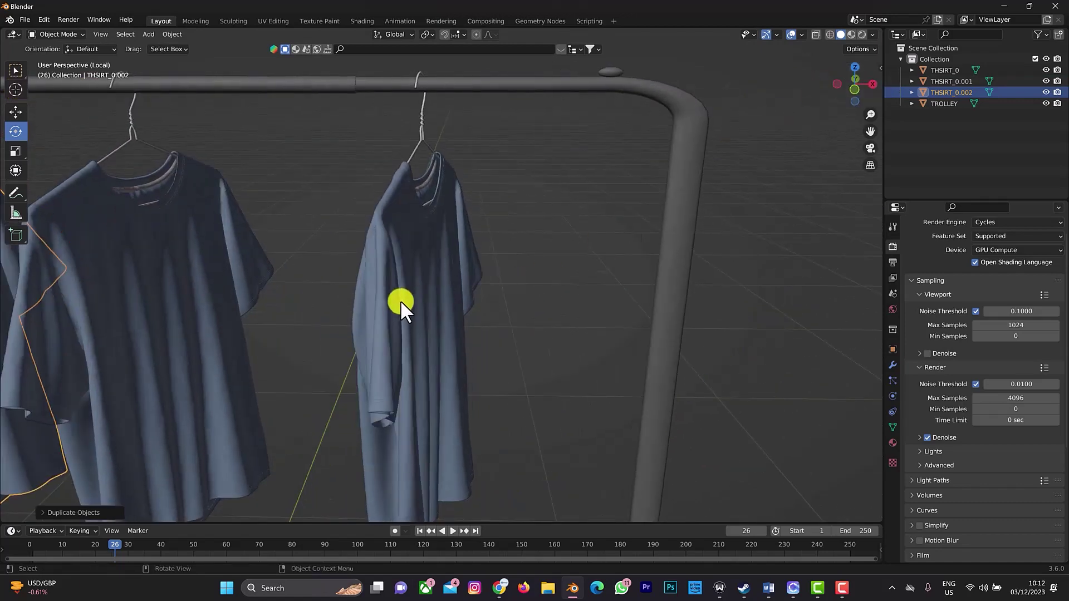
scroll(400, 300, "down", 4)
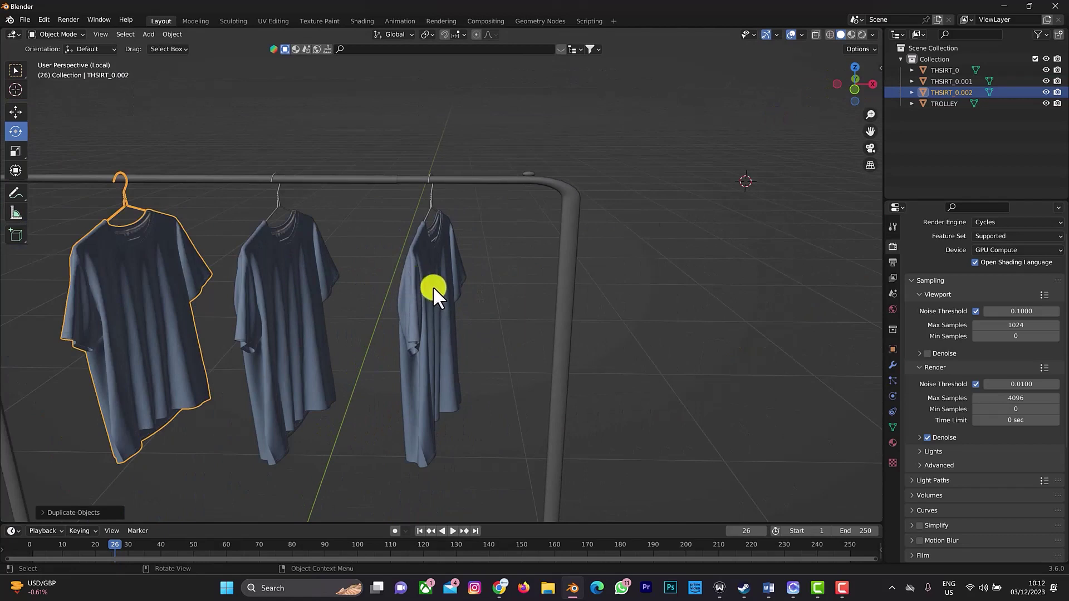
left_click(432, 286)
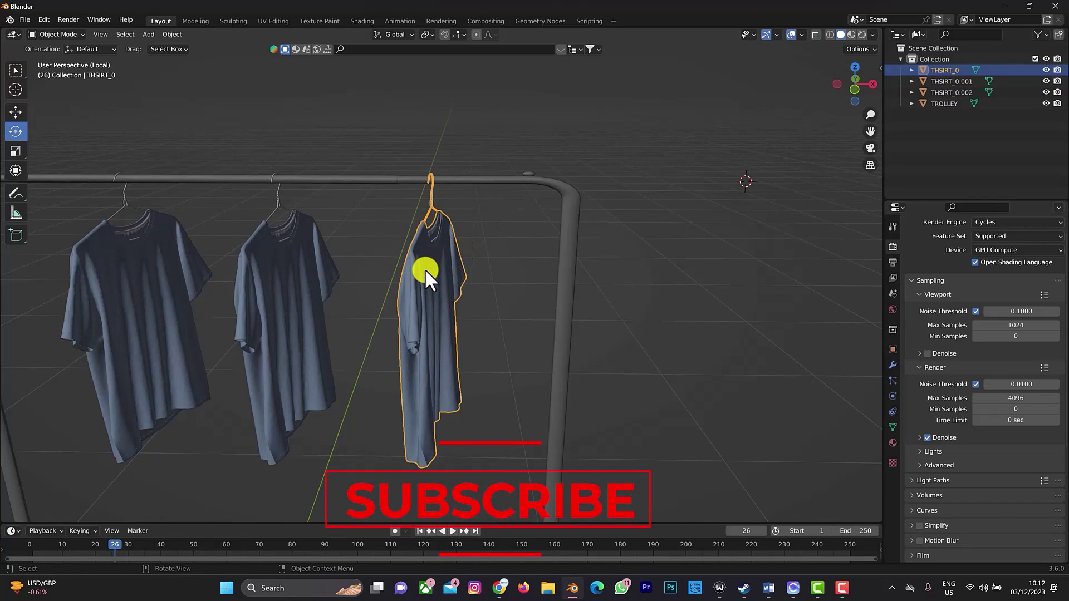
scroll(385, 315, "down", 3)
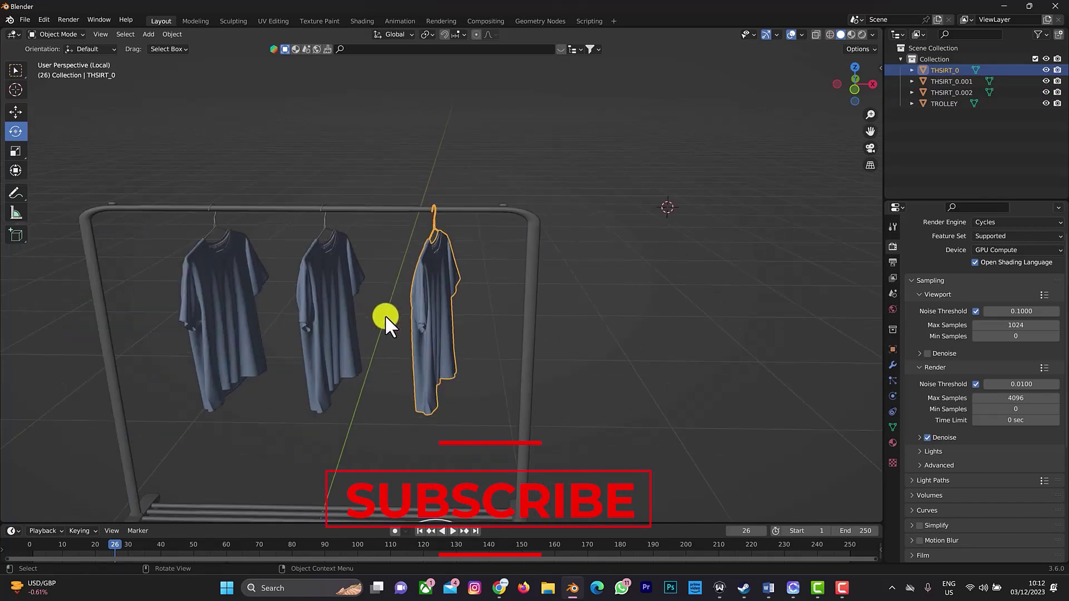
middle_click_drag(393, 342, 393, 333)
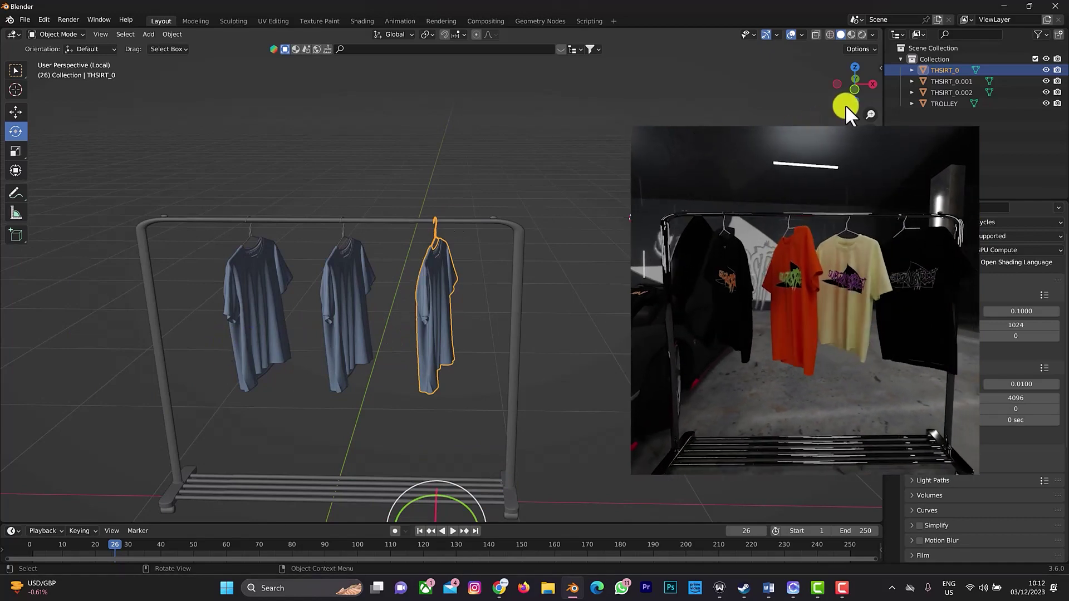
mouse_move(854, 85)
left_mouse_down()
mouse_move(873, 68)
mouse_move(856, 83)
left_mouse_up()
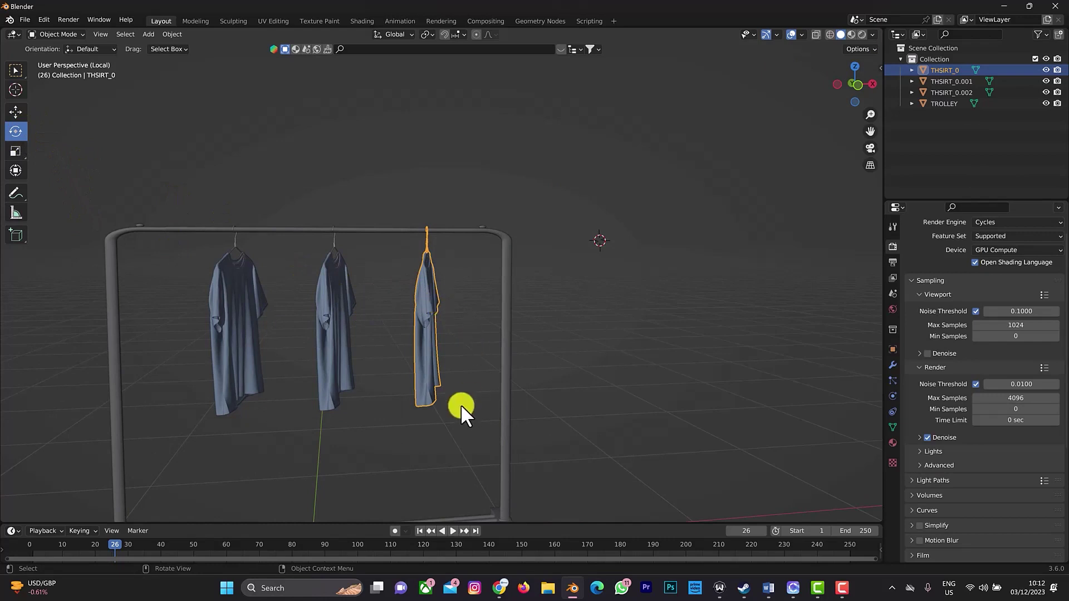
- Select all three shirts and set their origins to geometry
scroll(457, 415, "down", 5)
scroll(440, 356, "up", 2)
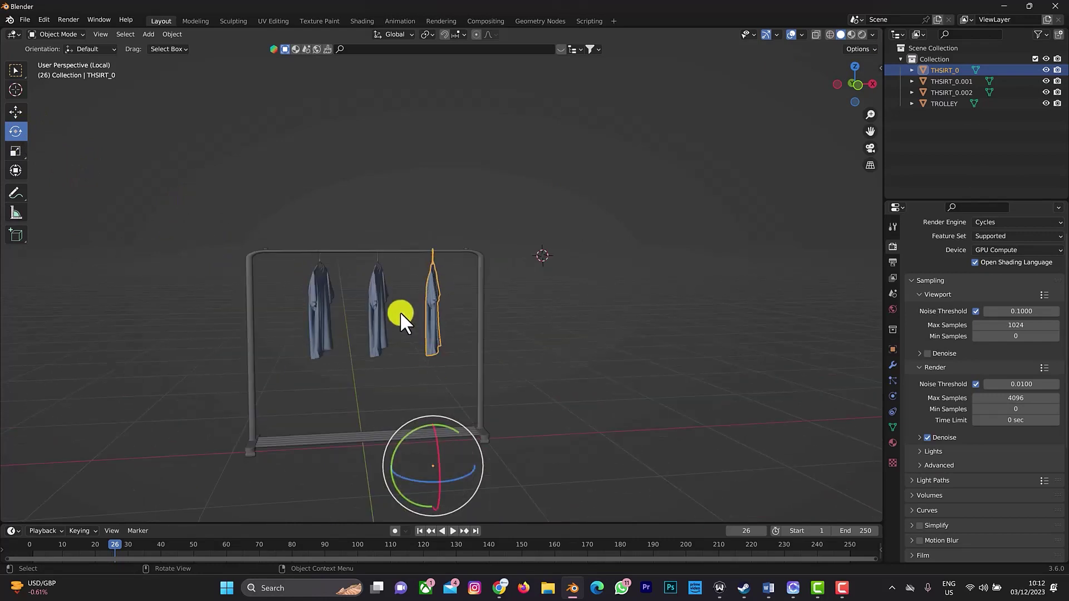
left_click(376, 316, "shift")
left_click(318, 314, "shift")
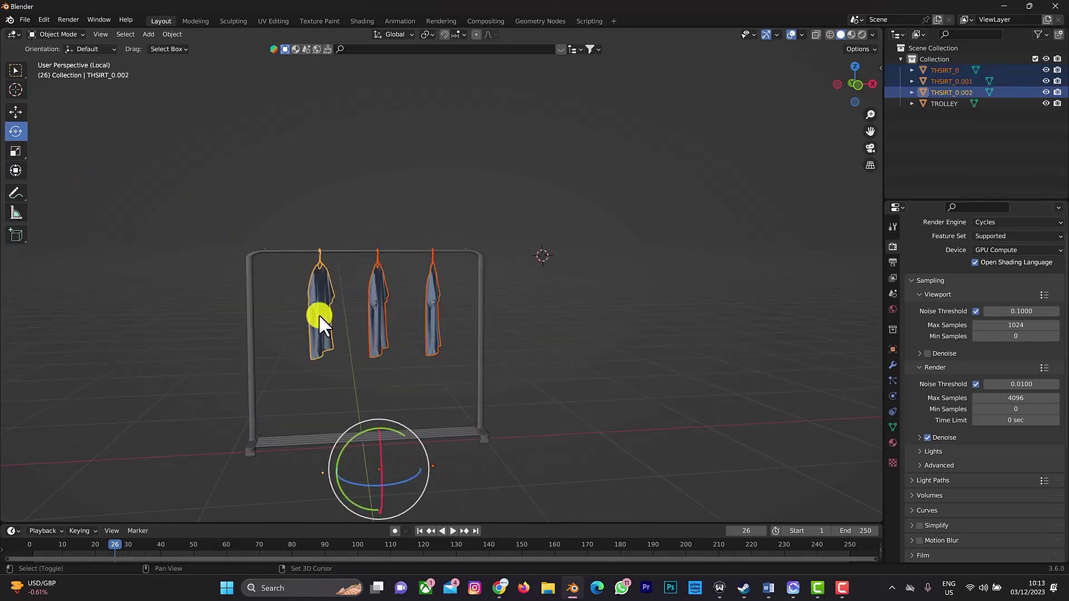
right_click(320, 314)
mouse_move(321, 371)
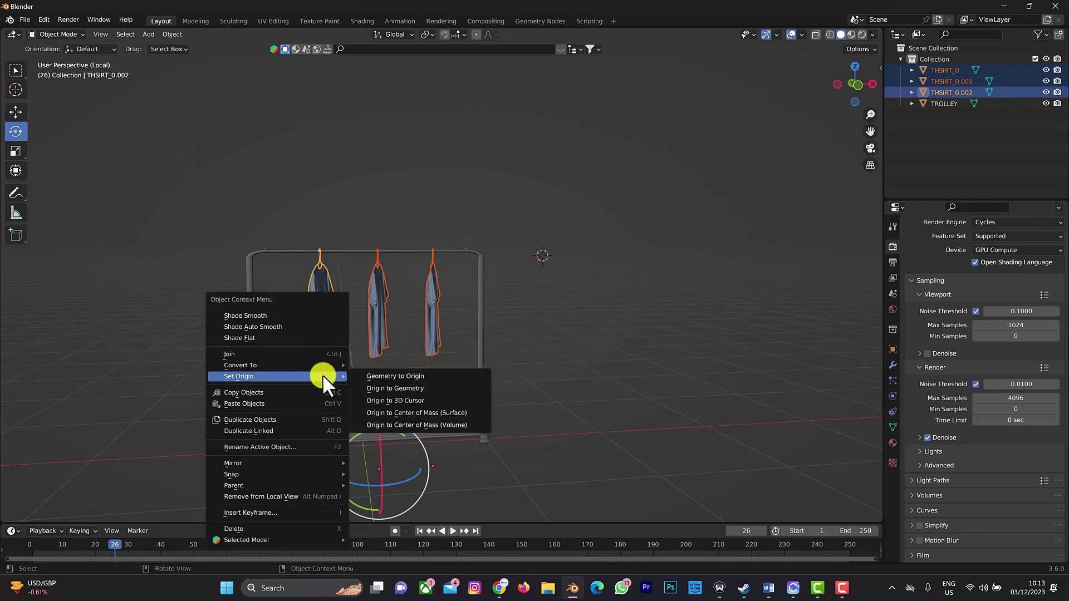
left_click(373, 387)
- Rotate the right and left shirts about Z, undoing the middle shirt's turn
left_click(552, 295)
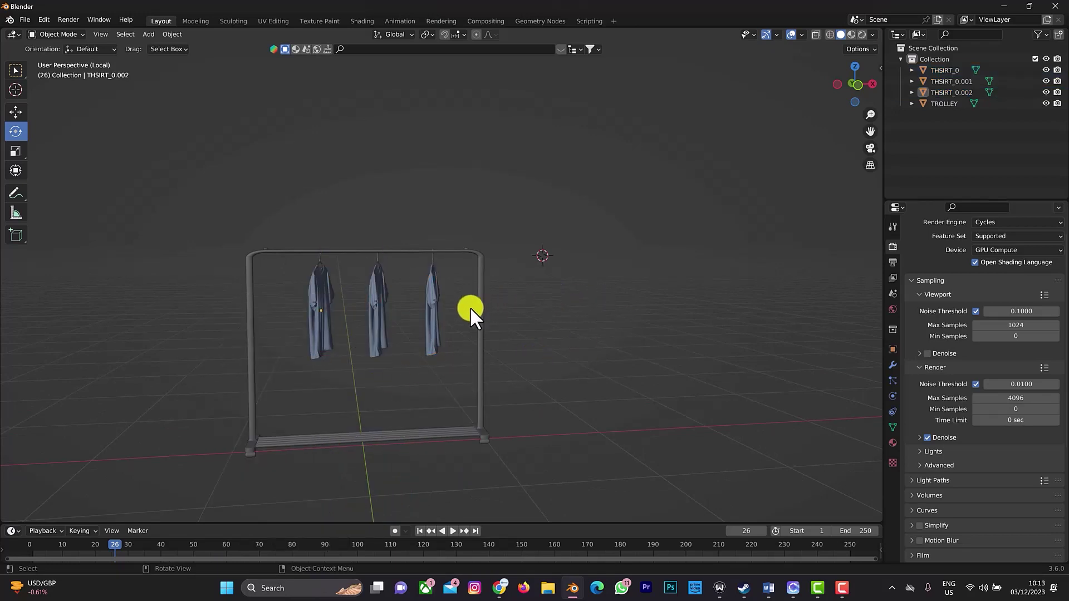
scroll(462, 310, "up", 5)
left_click(426, 309)
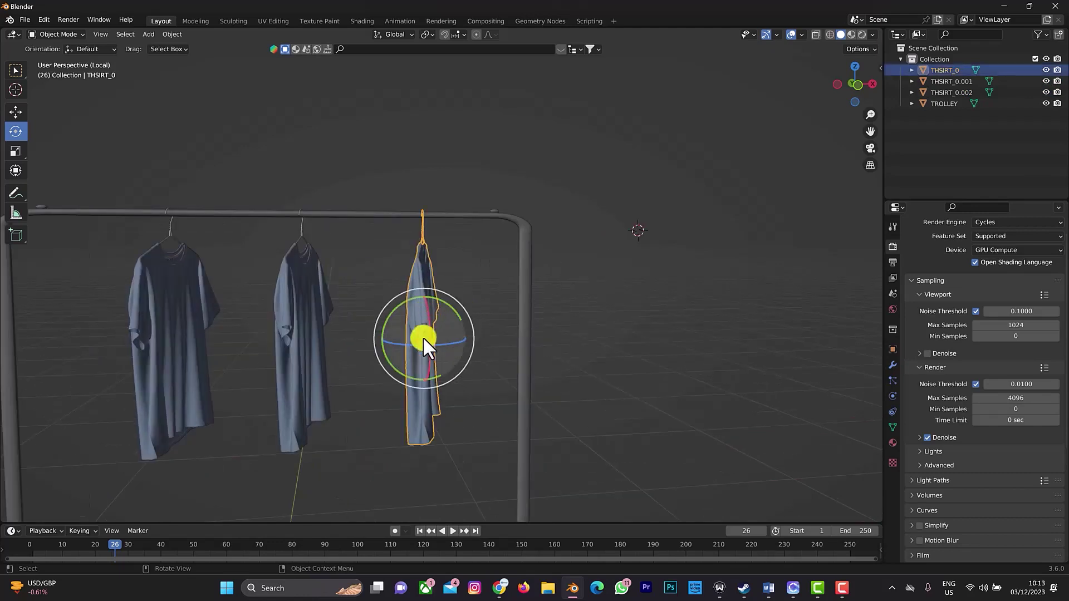
left_click_drag(409, 343, 381, 336)
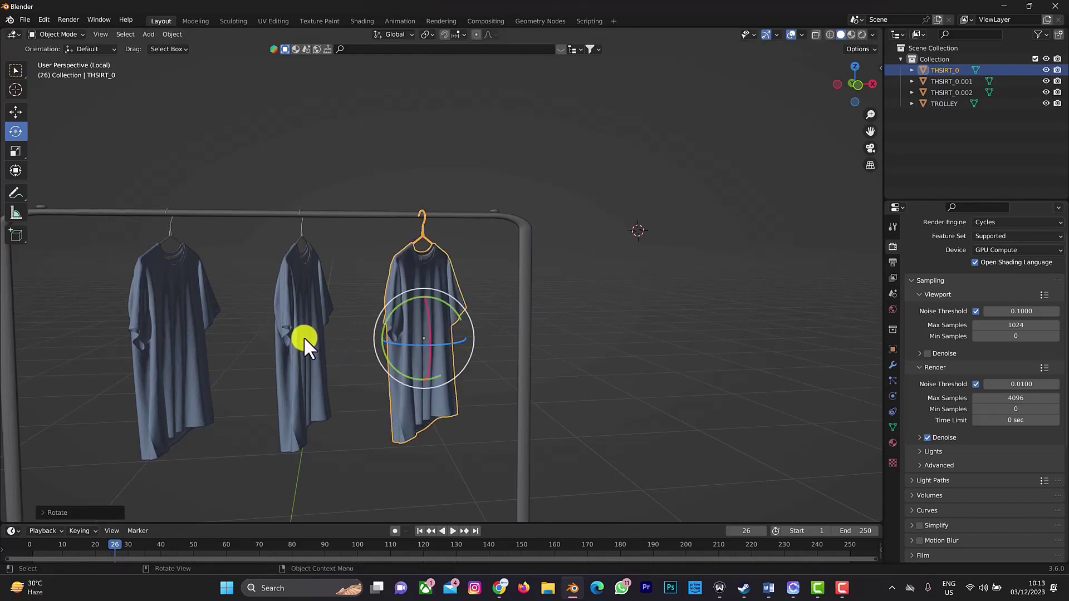
left_click(305, 337)
left_click_drag(310, 346, 199, 350)
key("ctrl+z")
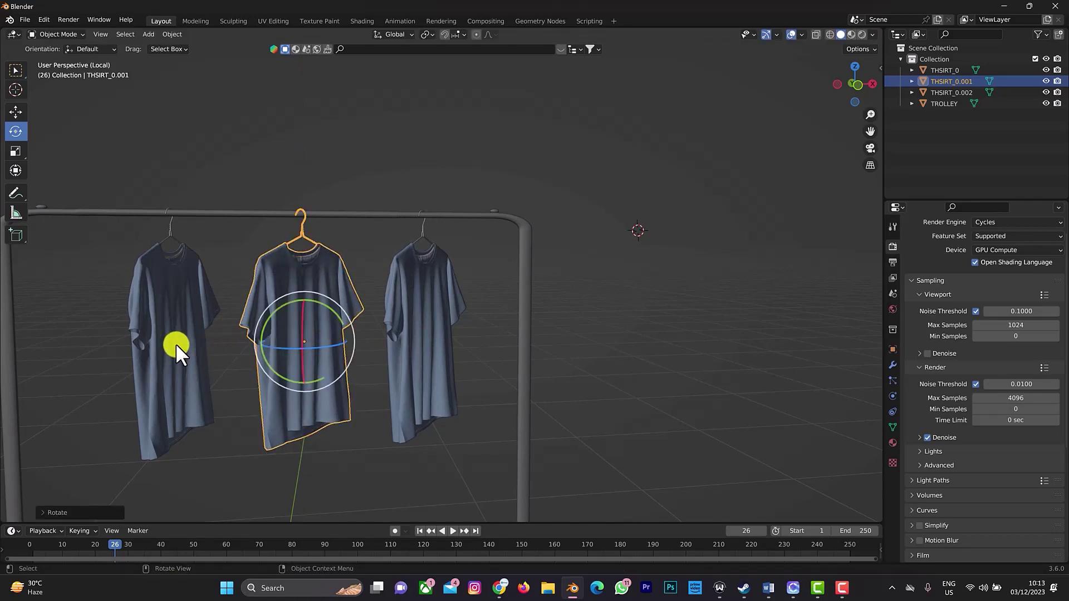
left_click(175, 343)
left_click_drag(179, 349, 179, 345)
left_click(464, 288)
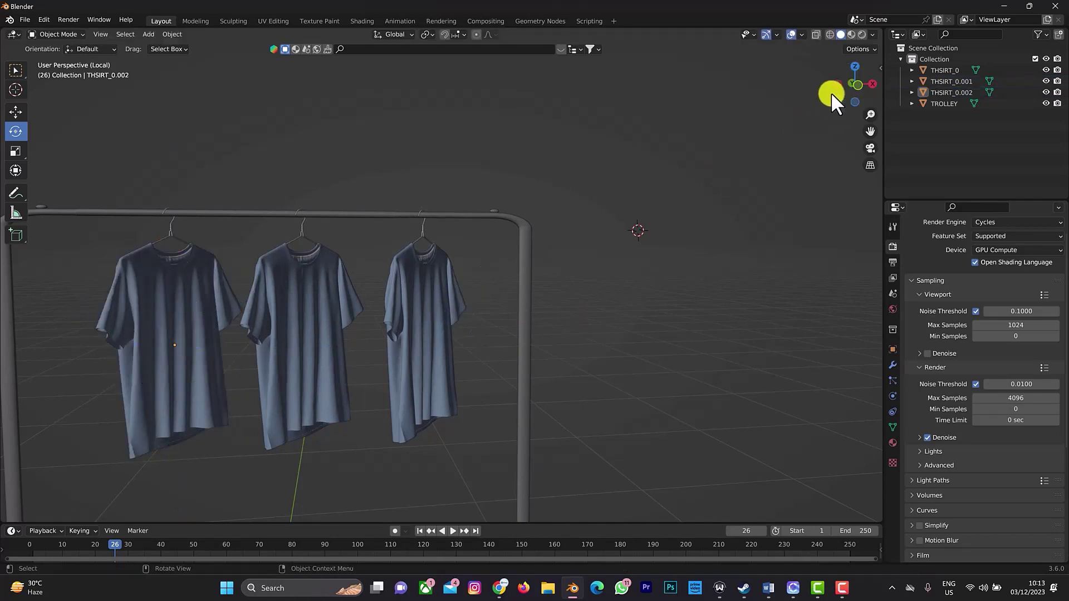
left_click_drag(818, 93, 98, 503)
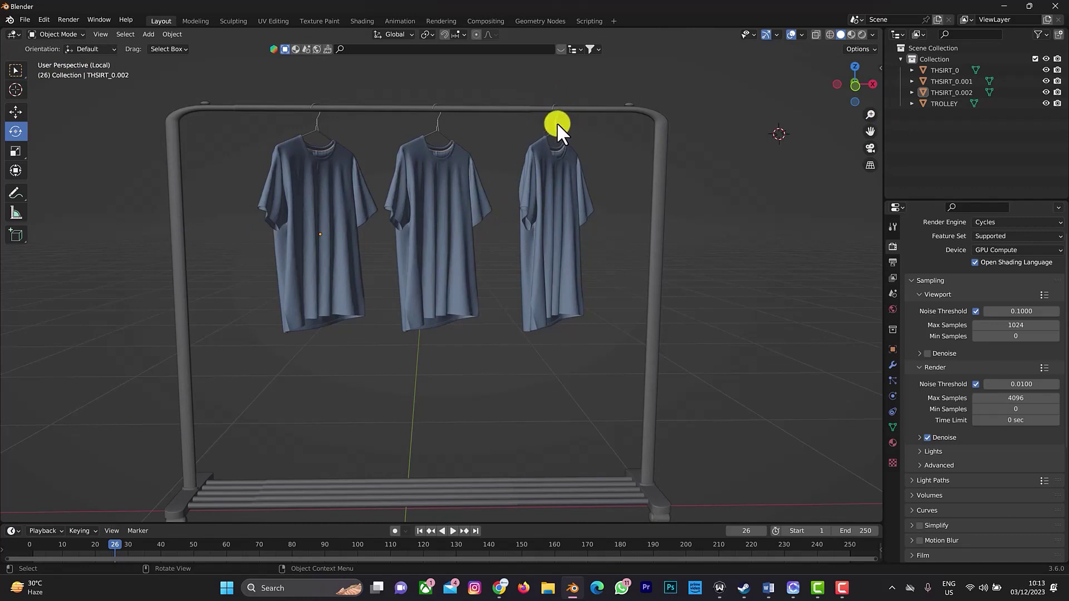
- With Affect Only Origins on, raise all three shirts' origins about 0.469 m along Z
left_click(870, 47)
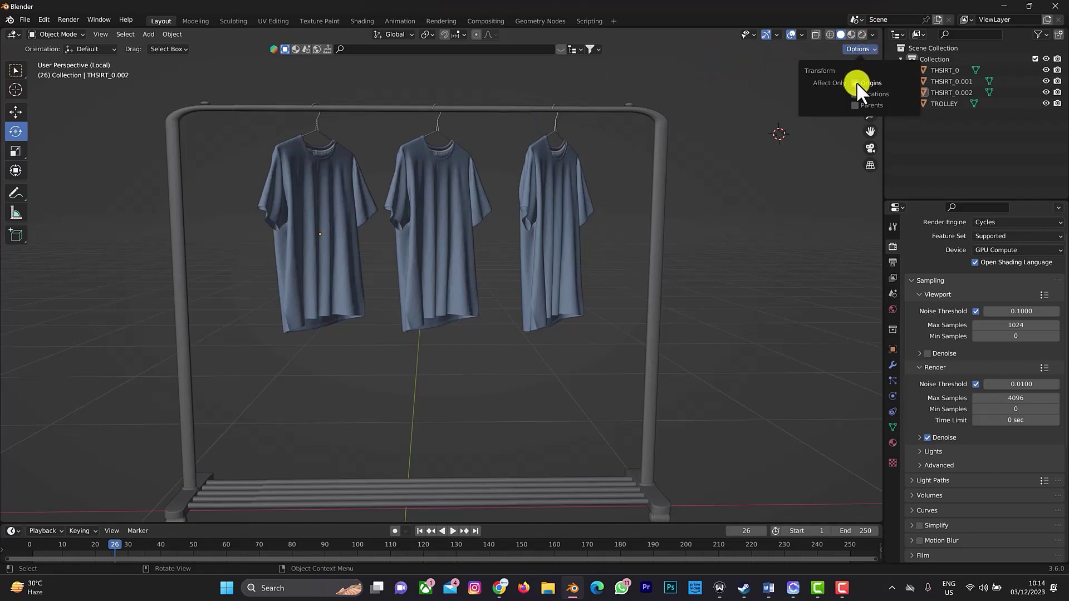
left_click(556, 213)
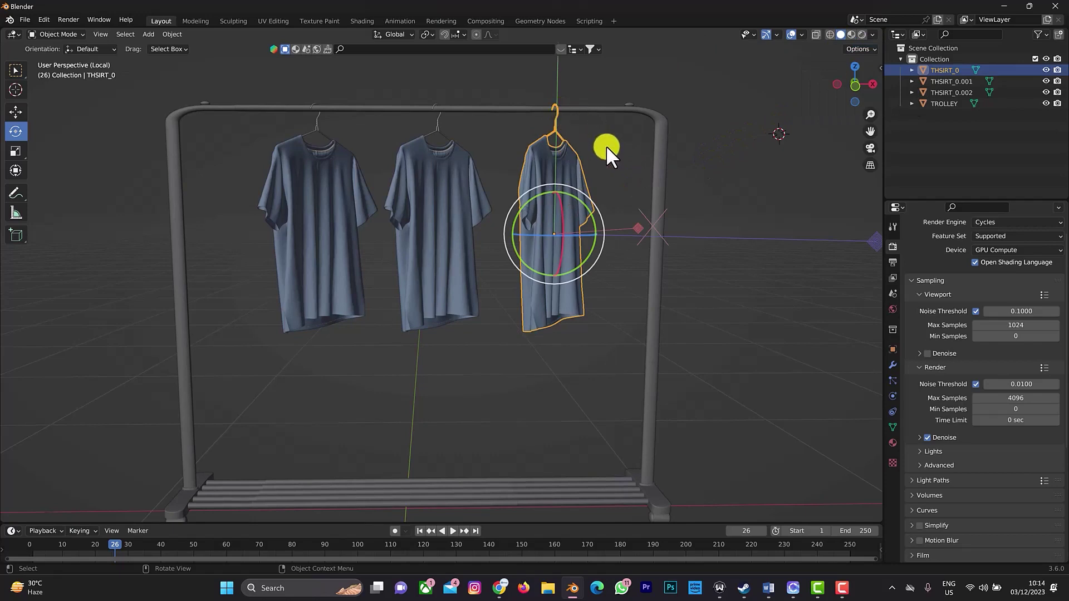
scroll(606, 145, "up", 2)
scroll(606, 146, "down", 3)
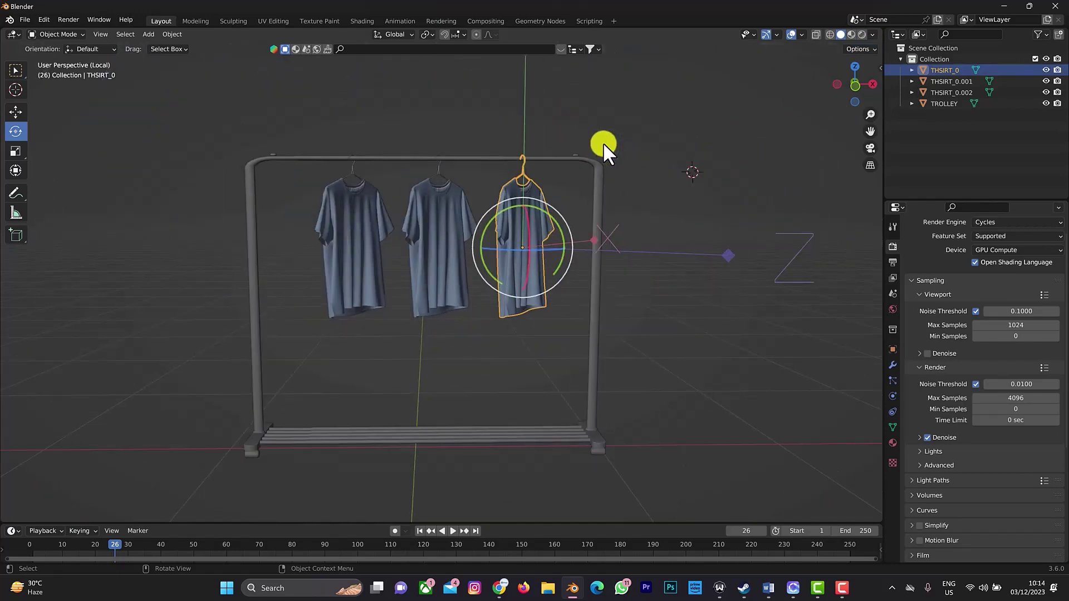
left_click(422, 226, "shift")
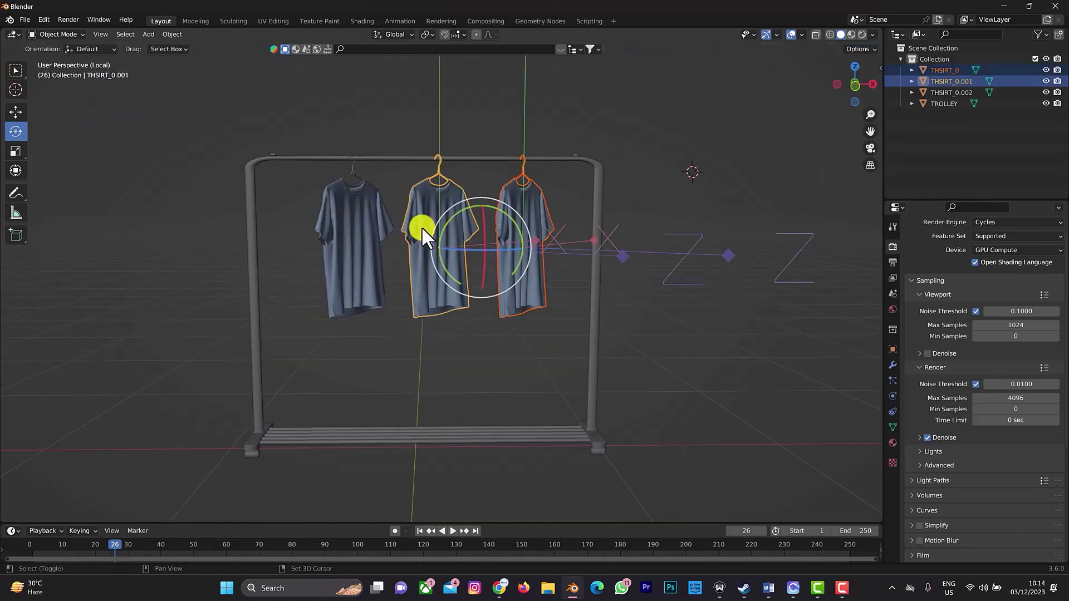
left_click(360, 242, "shift")
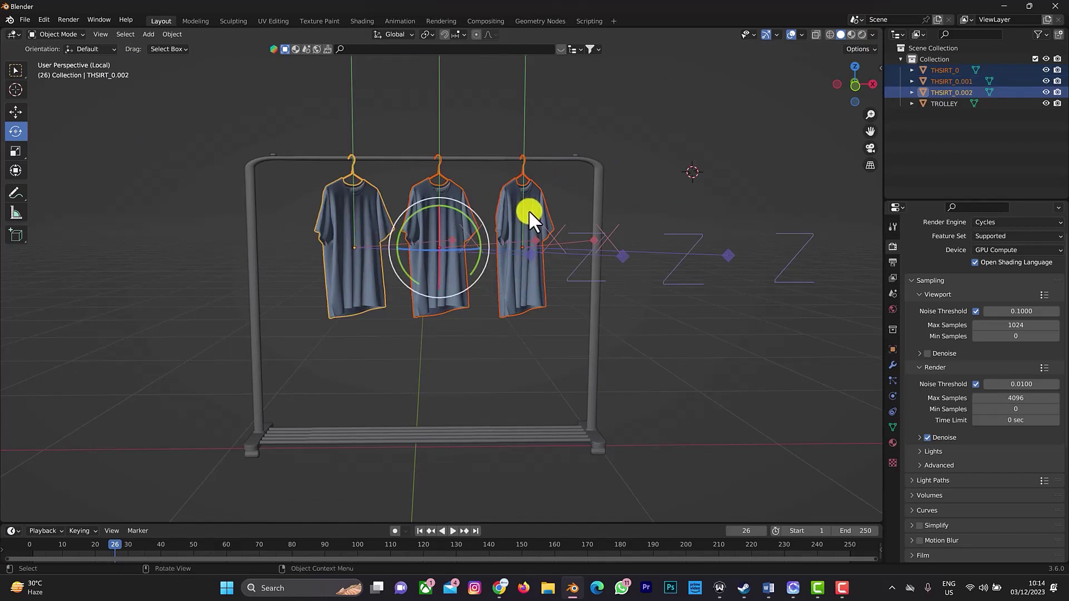
key("g")
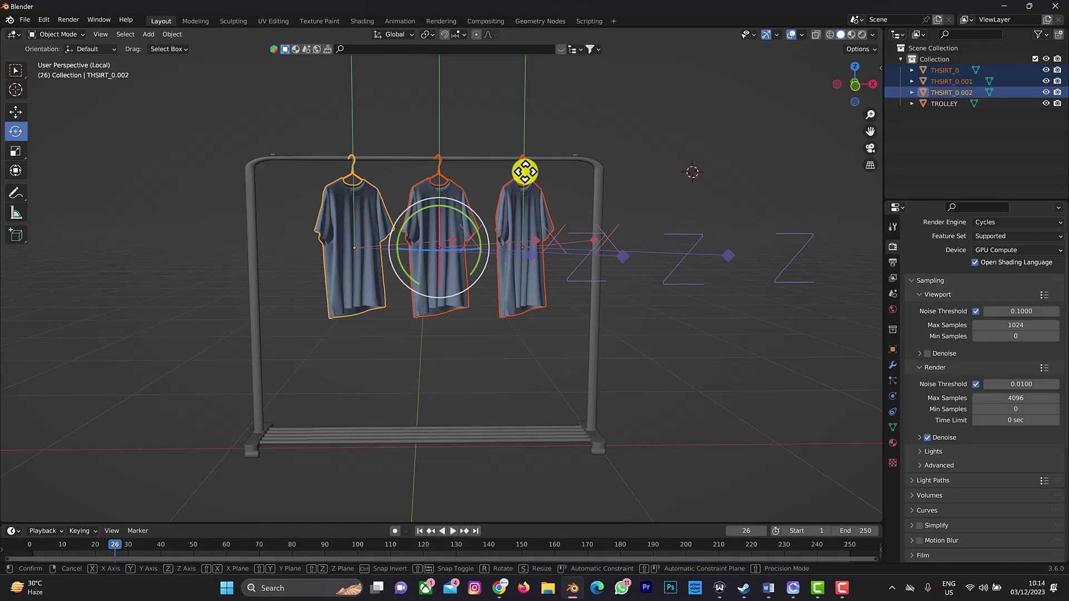
left_click_drag(525, 172, 527, 151)
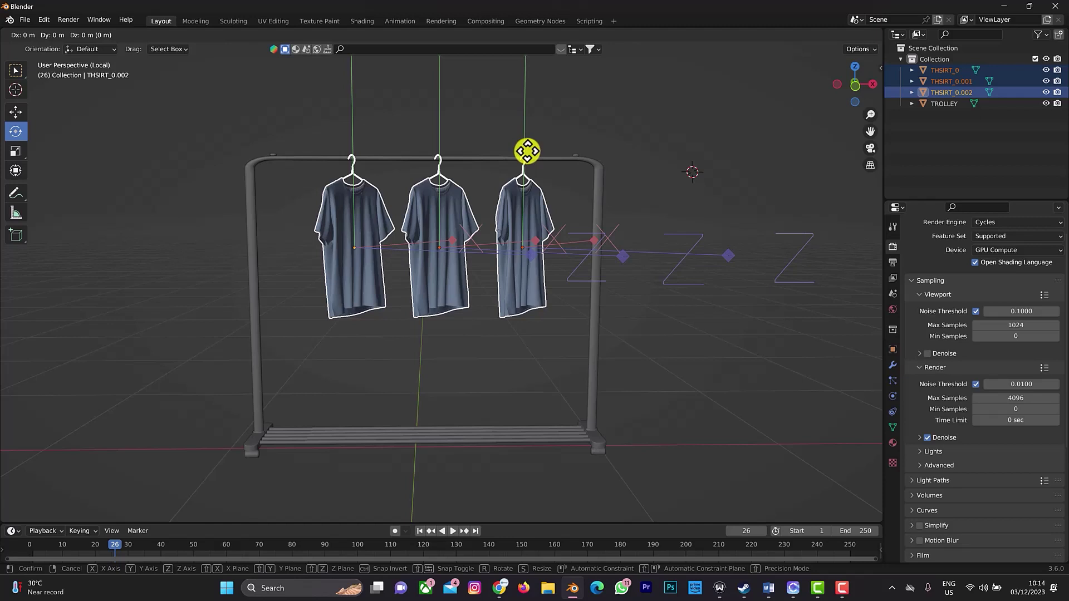
key("z")
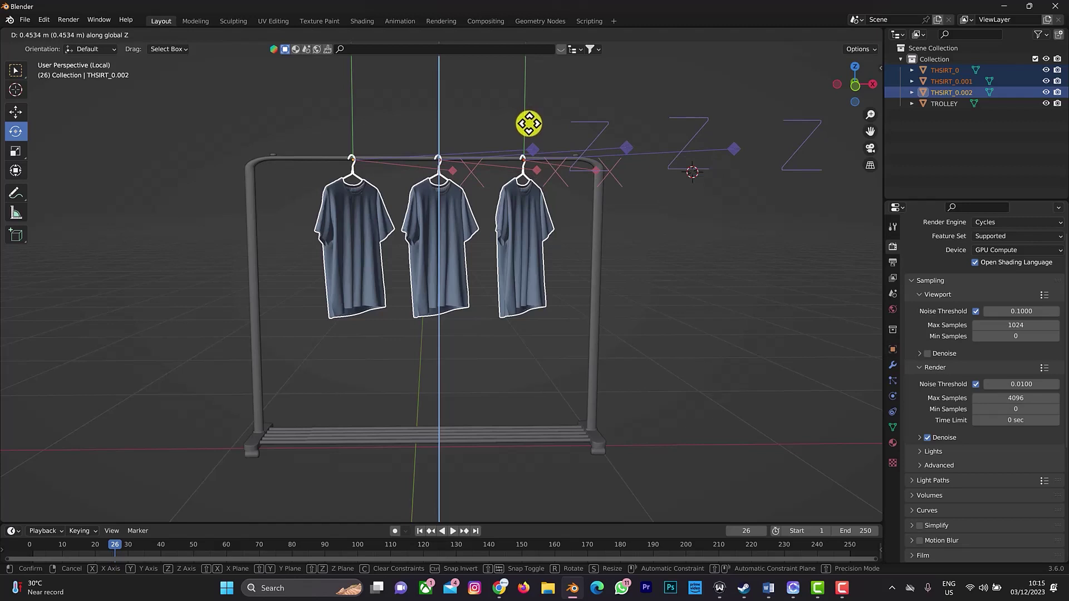
left_click(529, 124)
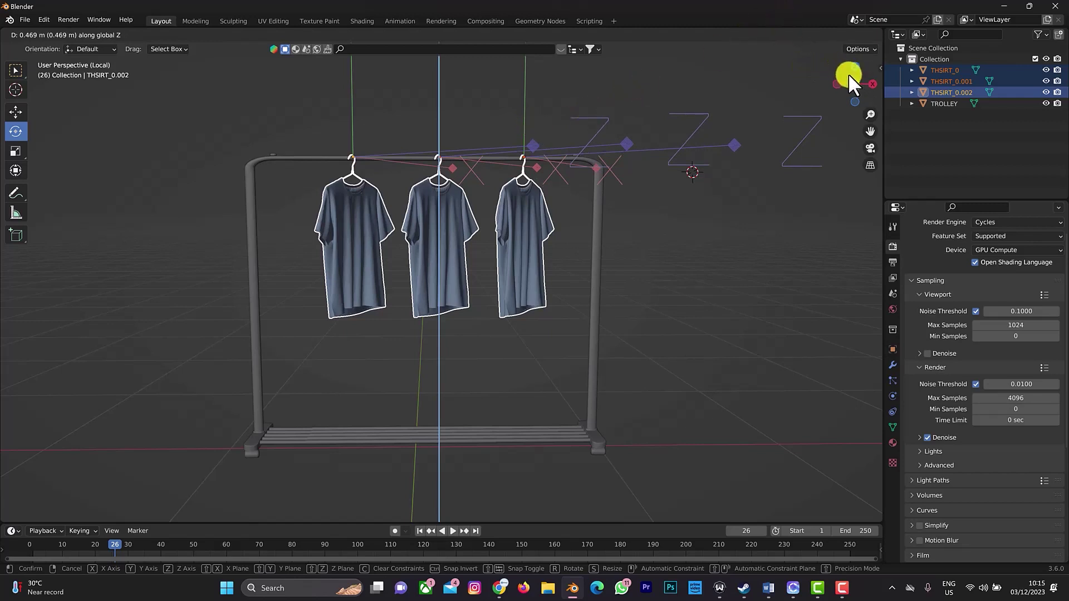
- Confirm the raised origins and turn off Affect Only Origins
left_click(867, 48)
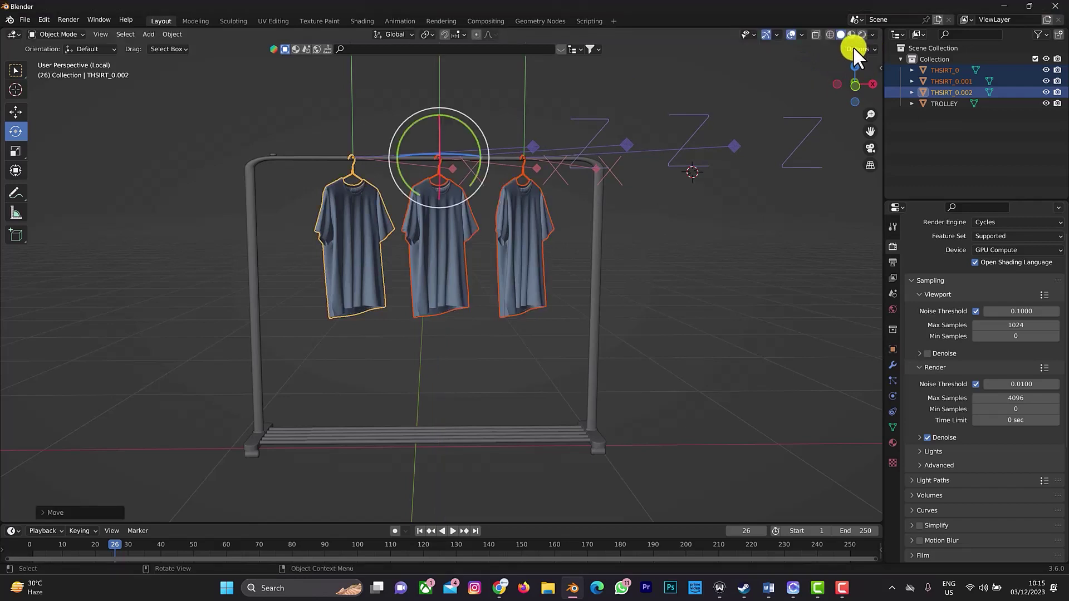
left_click(855, 48)
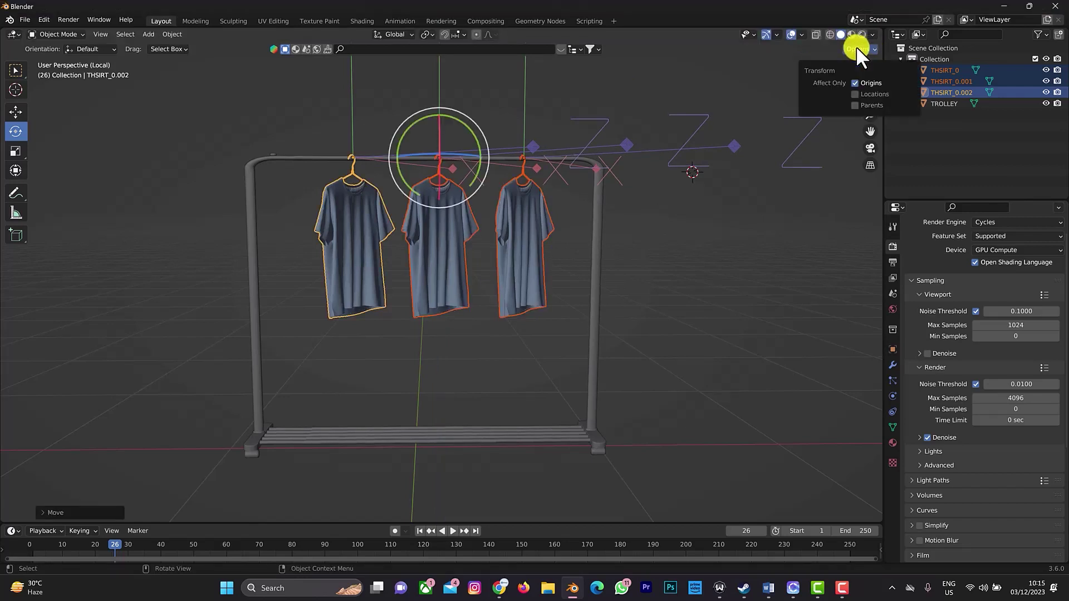
left_click(856, 83)
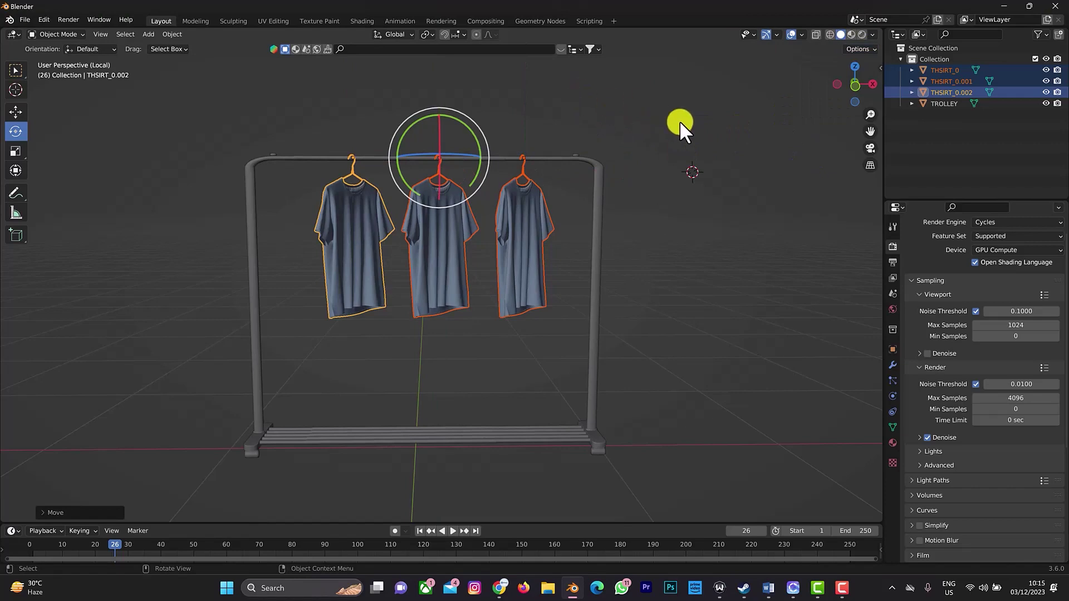
left_click(507, 149)
- Test-tilt the front shirt on its hanger, undo it, and enlarge the timeline area
left_click_drag(852, 85, 690, 158)
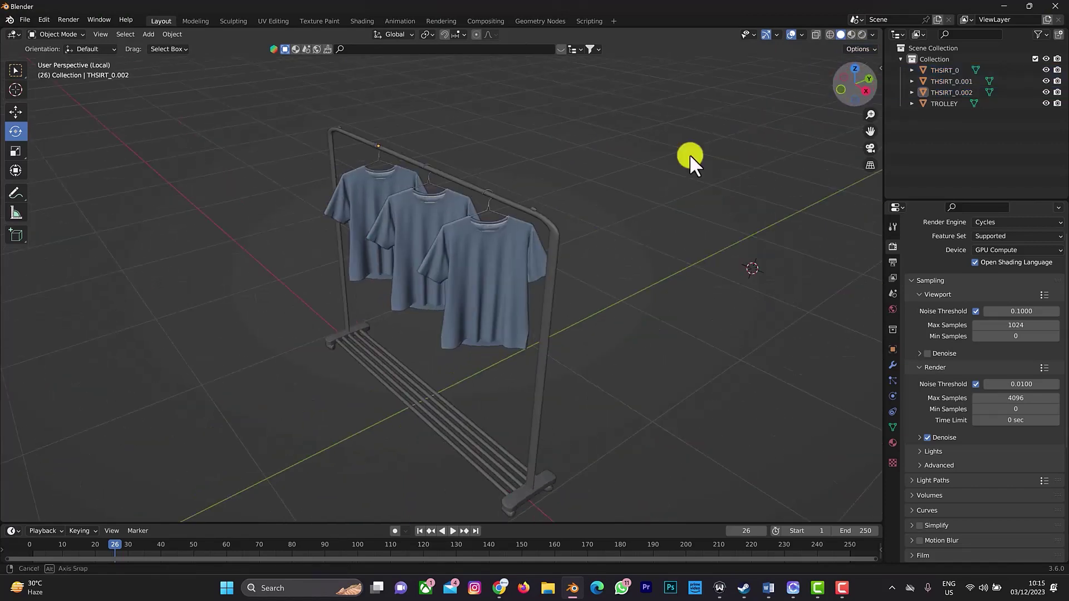
left_click(512, 215)
left_click_drag(474, 160, 517, 164)
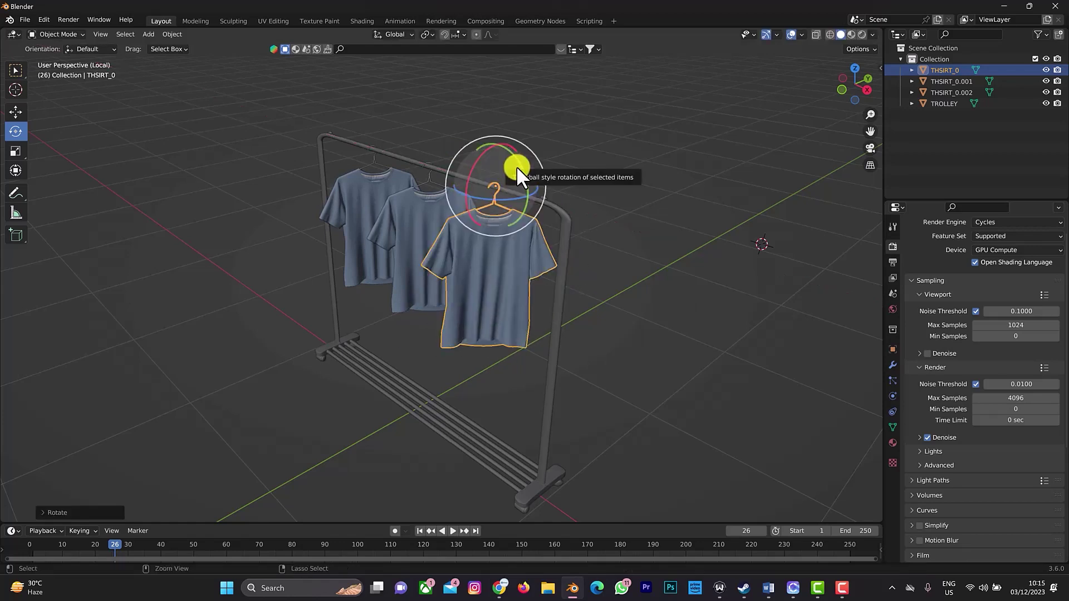
key("ctrl+z")
left_click_drag(846, 92, 843, 88)
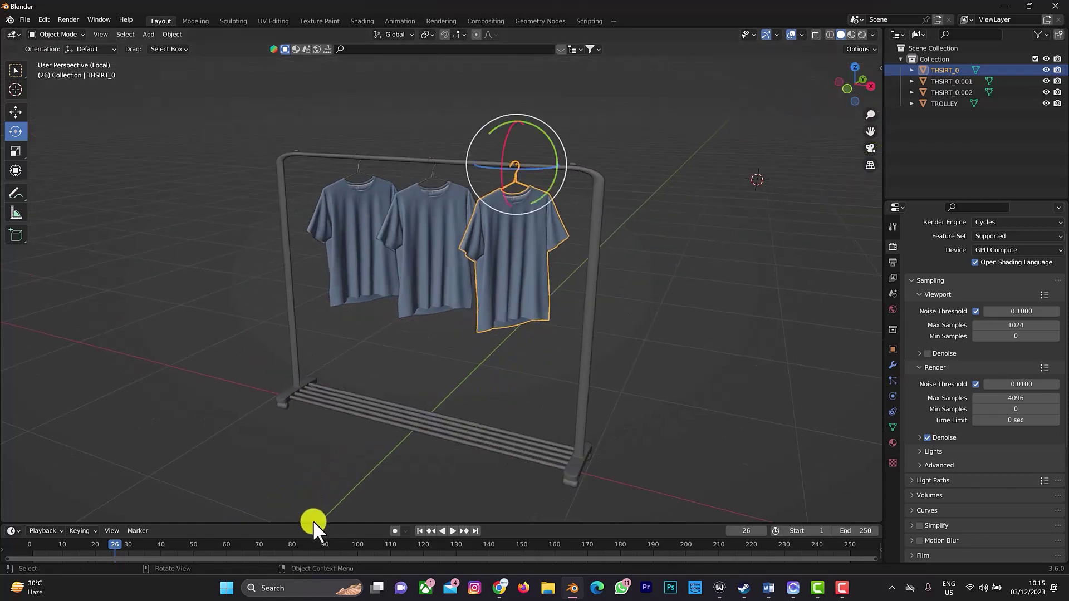
left_click_drag(313, 521, 342, 460)
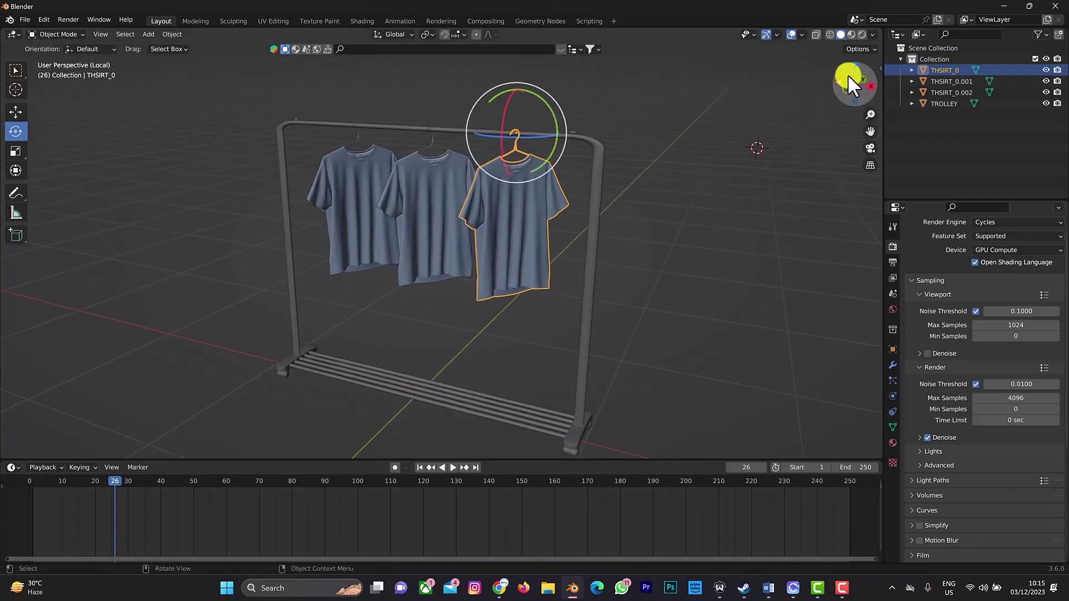
left_click_drag(858, 81, 460, 334)
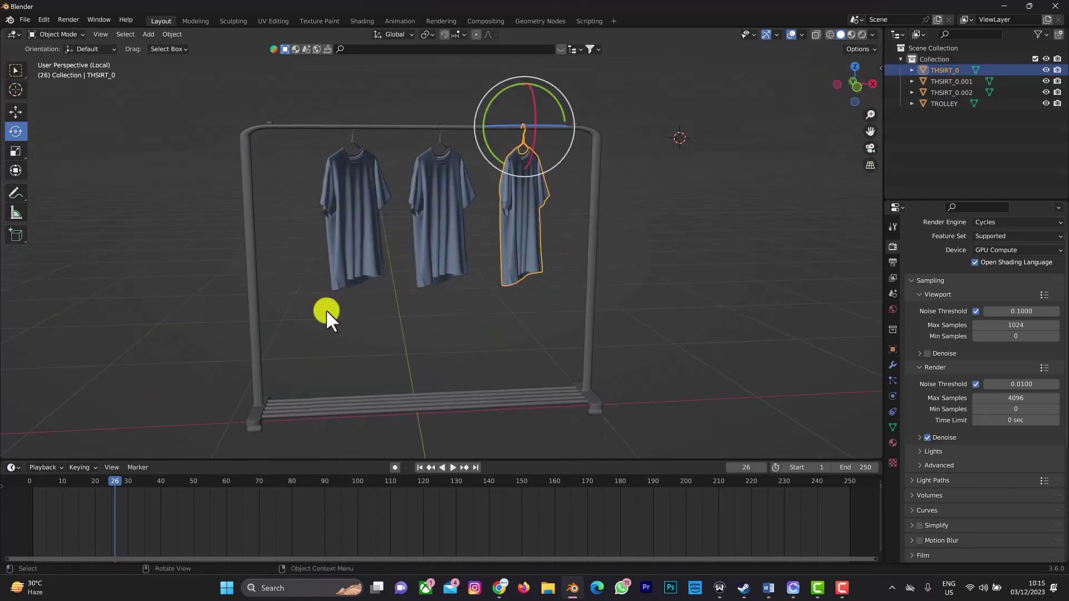
- At frame 1, select THSIRT_0 and insert a Rotation keyframe
left_click_drag(118, 480, 32, 490)
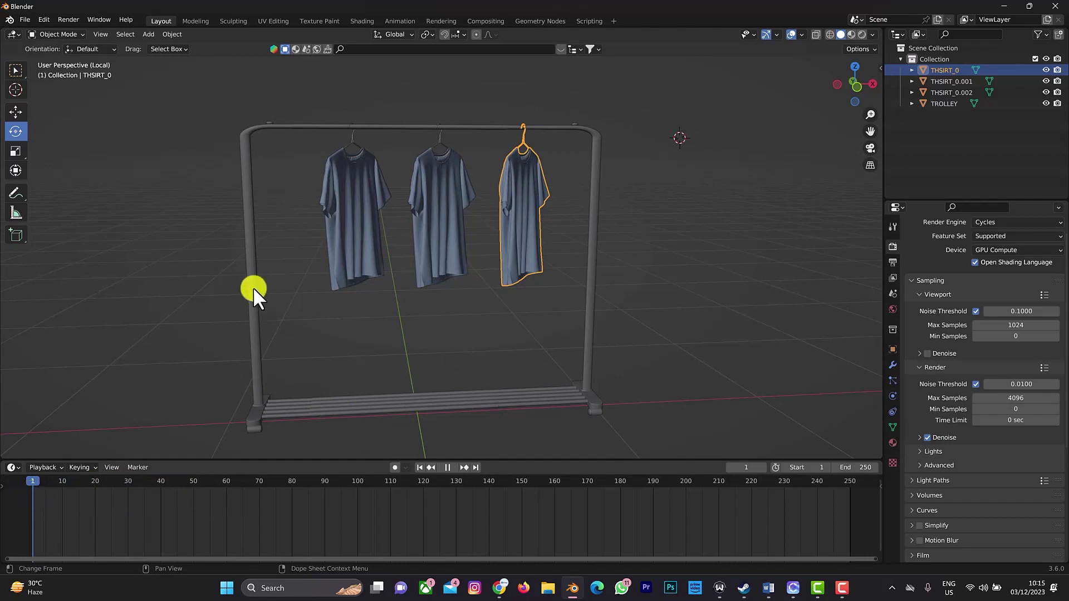
key("space")
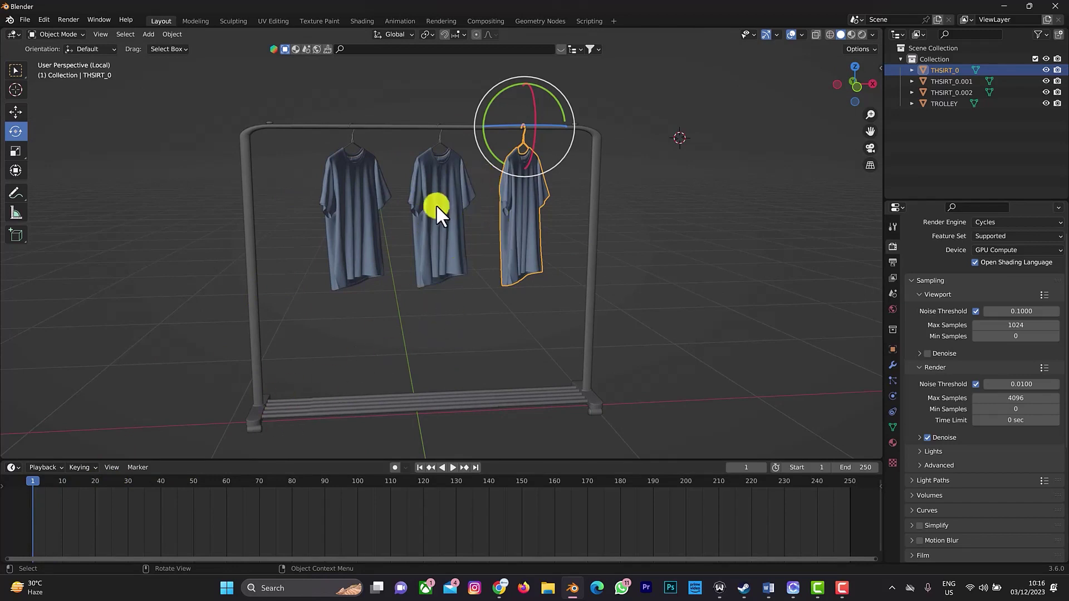
key("space")
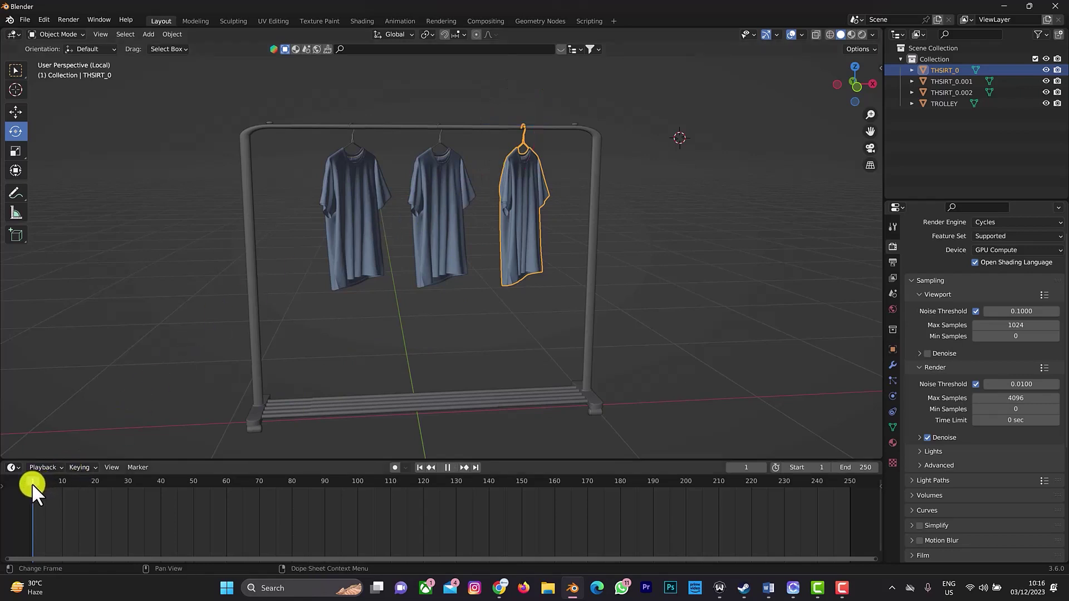
key("space")
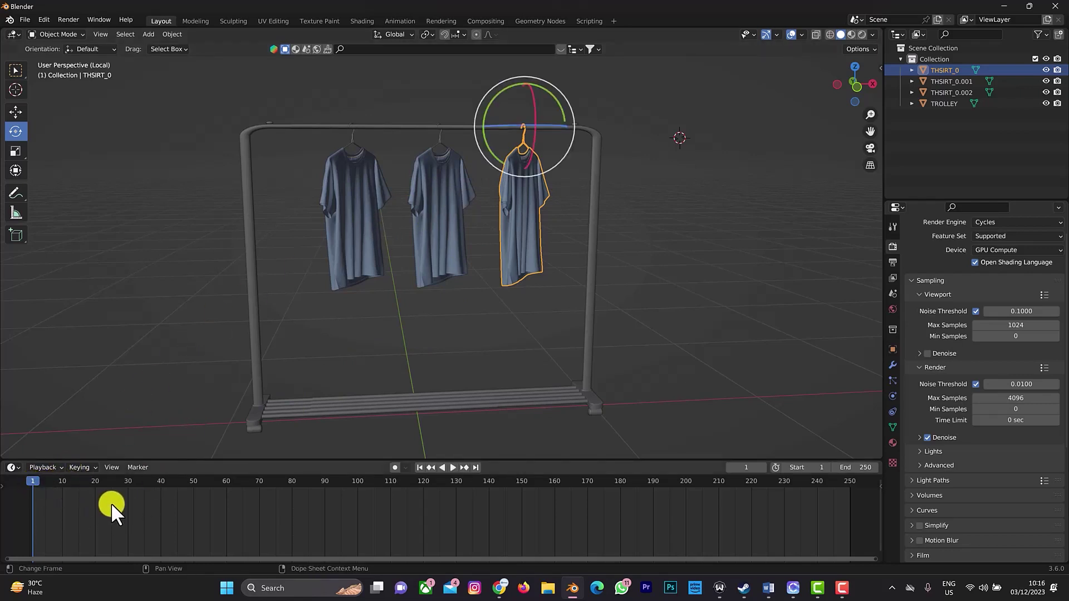
right_click(113, 503)
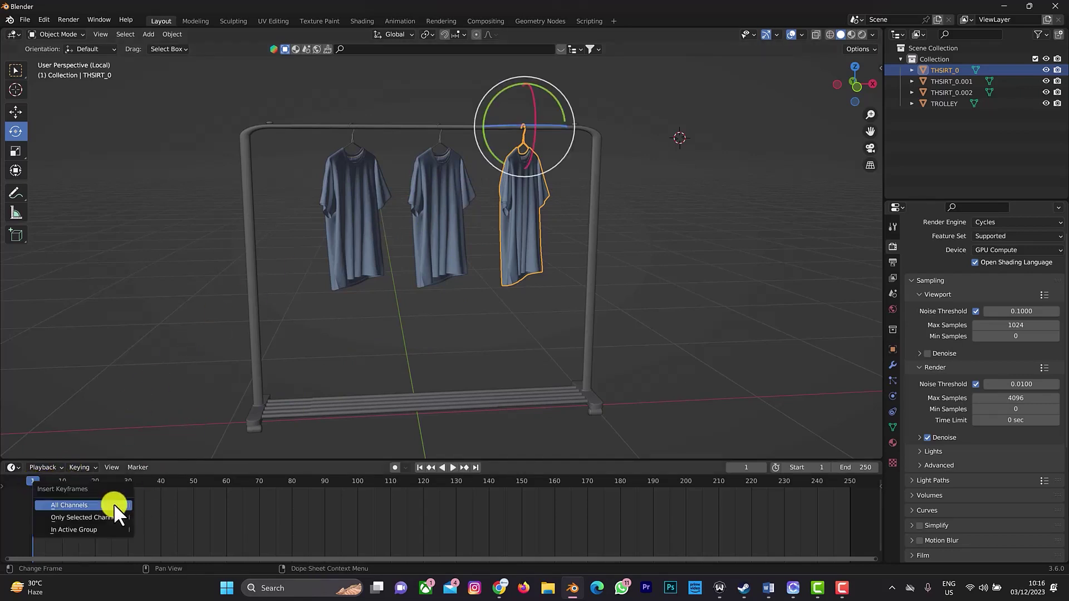
left_click(166, 365)
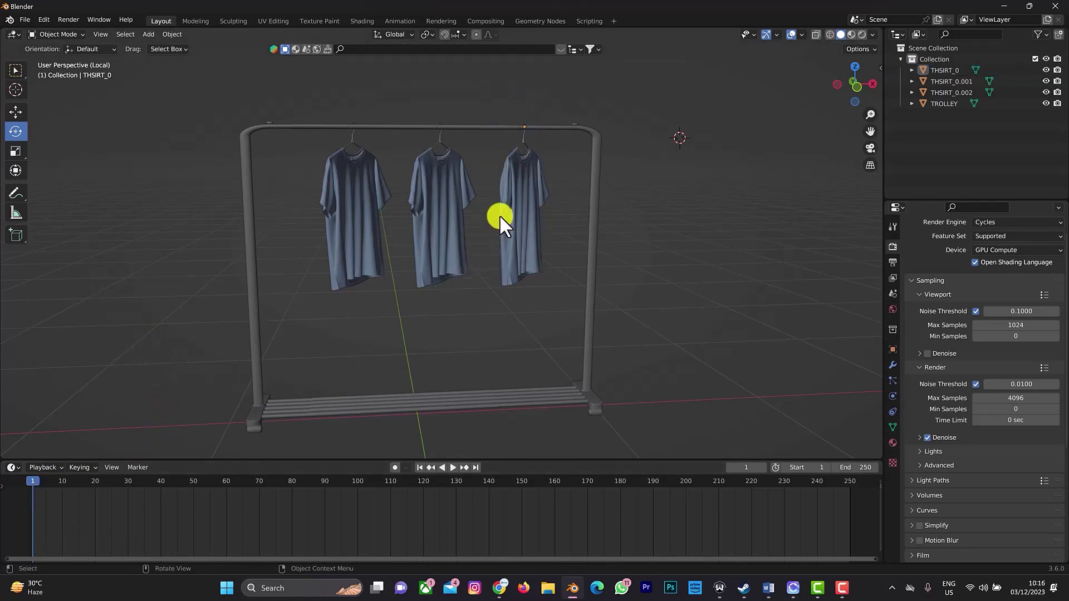
left_click(516, 183)
key("i")
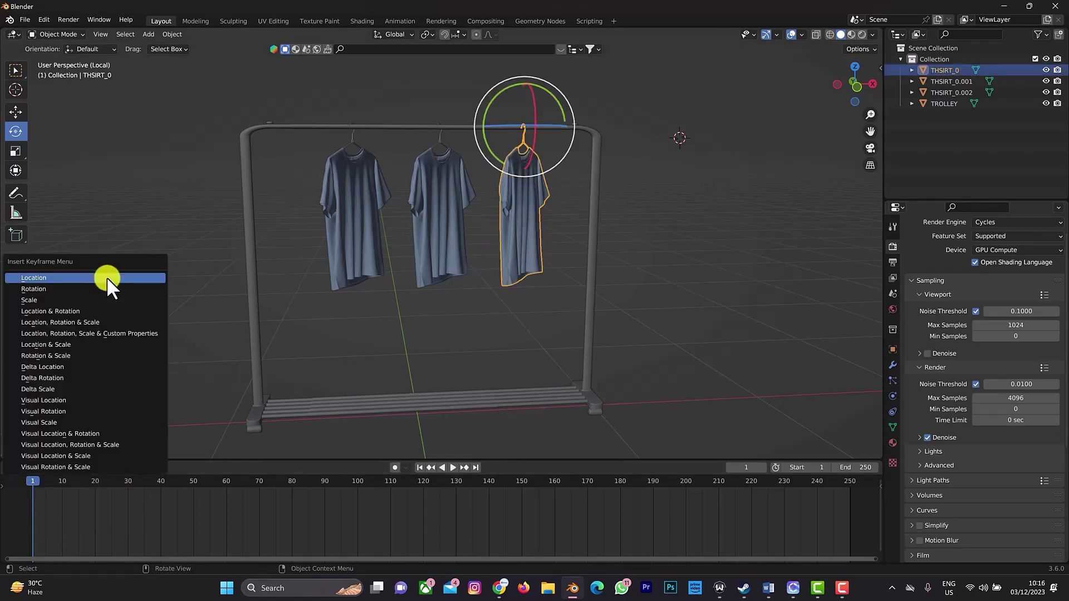
left_click(78, 289)
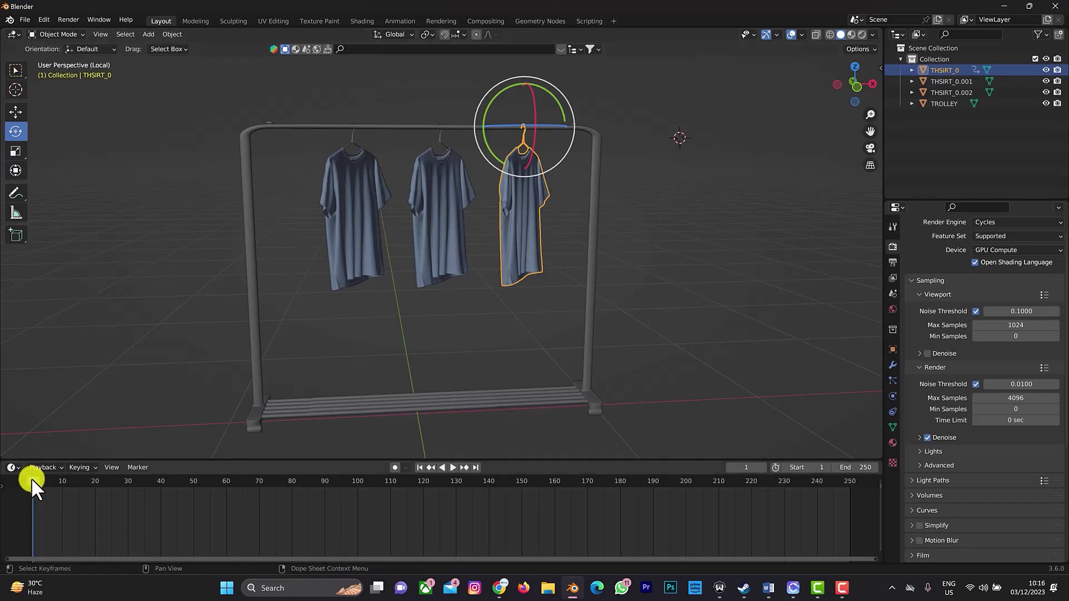
key("space")
left_click_drag(102, 487, 94, 490)
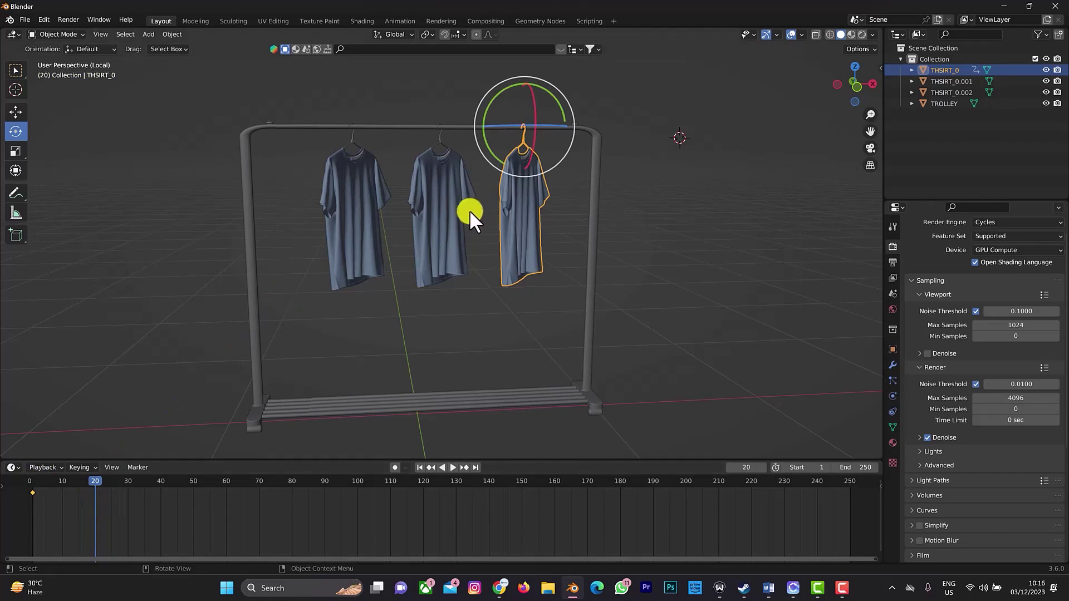
- Tilt THSIRT_0 30° about X at frame 20 and keyframe its rotation
key("r")
key("x")
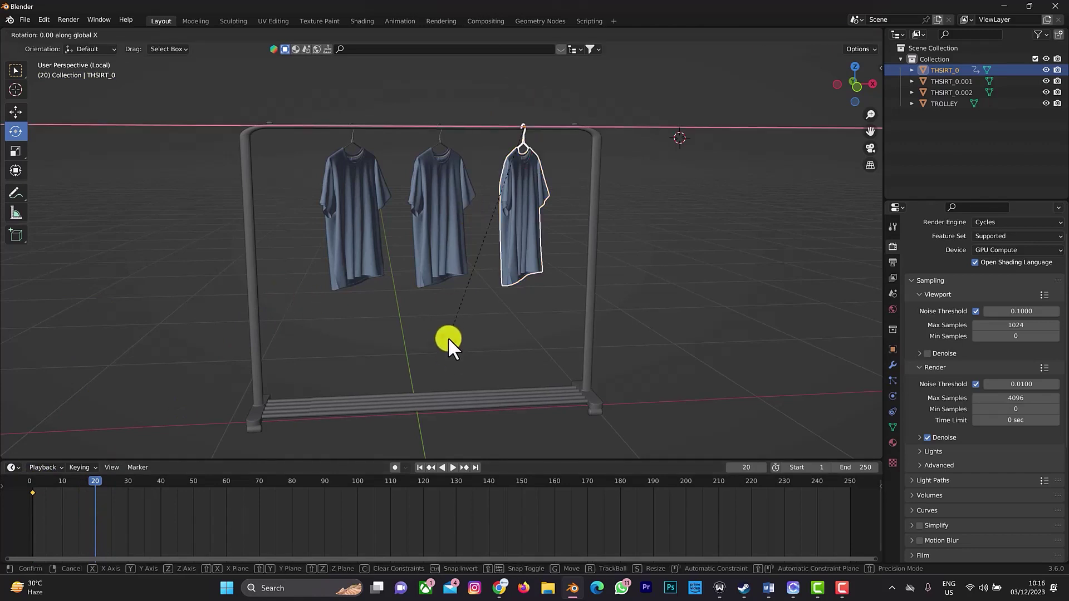
type("30")
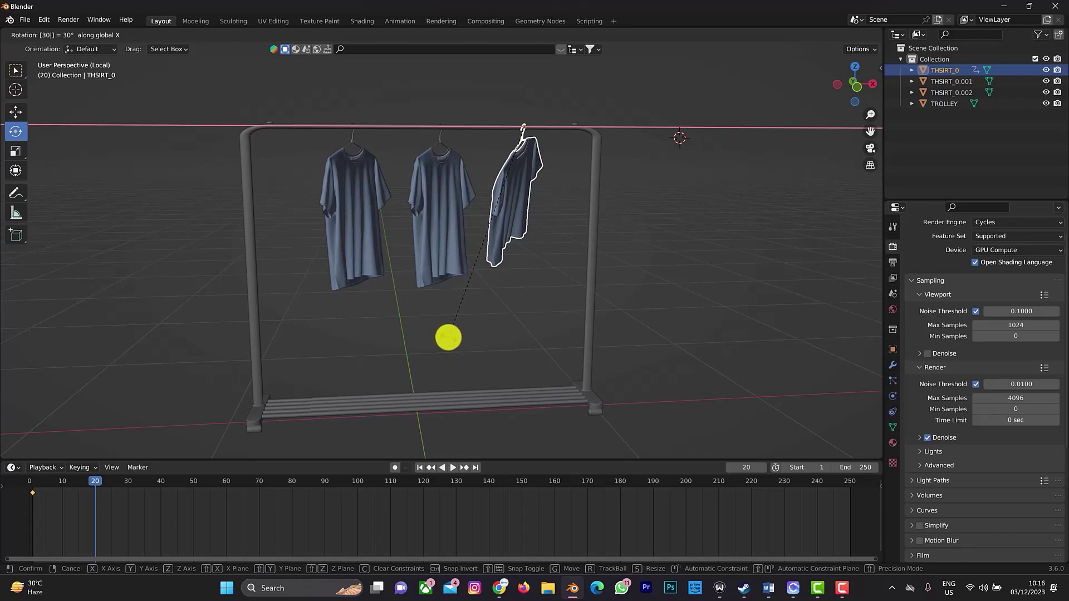
left_click(449, 337)
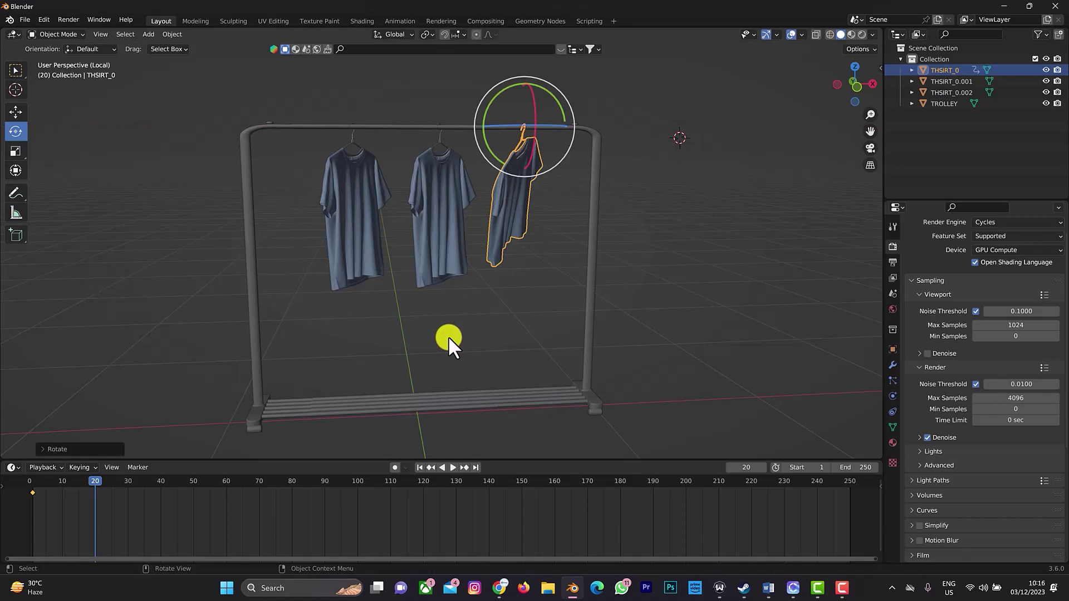
key("i")
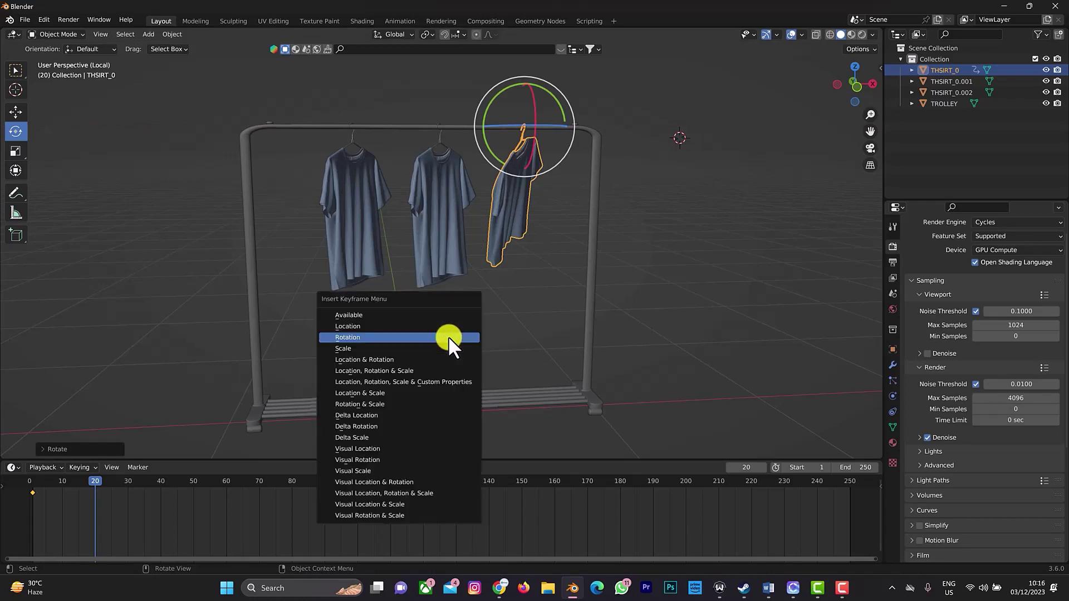
left_click(410, 335)
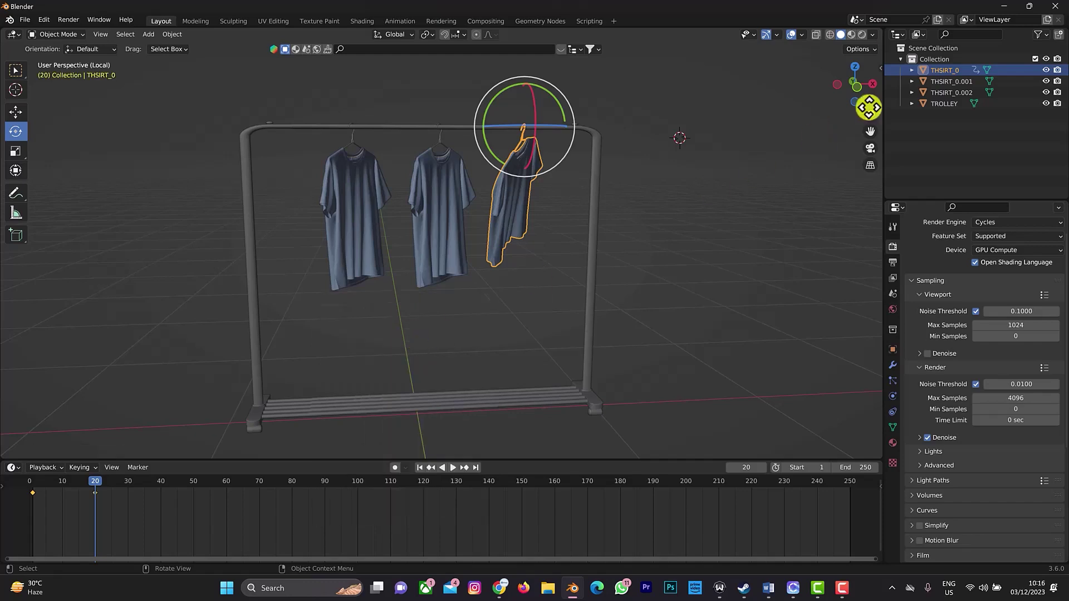
left_click_drag(869, 81, 841, 88)
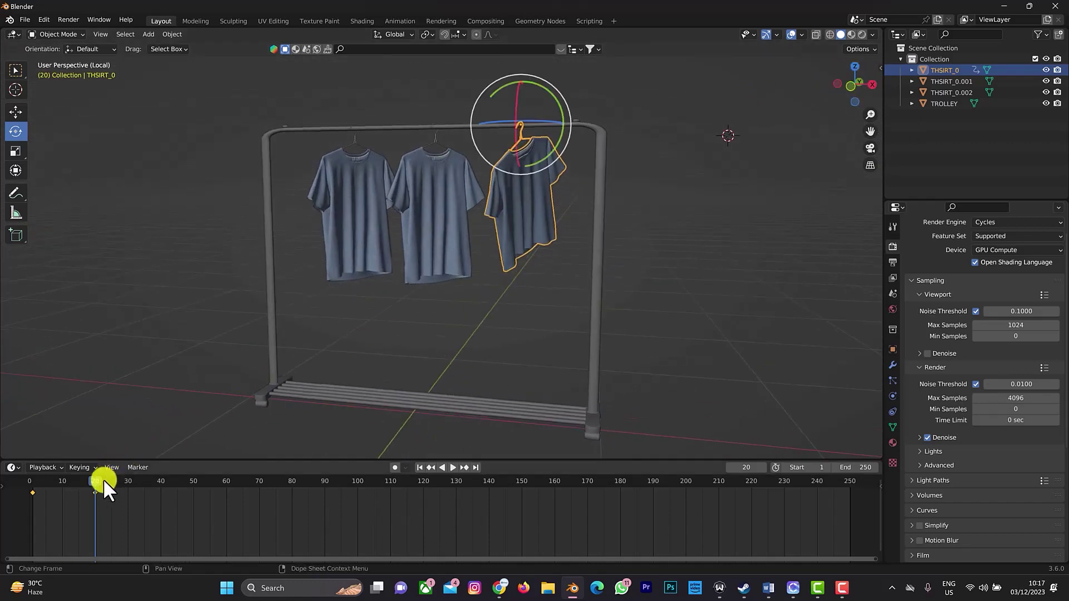
- Go to frame 40, try a -30° X rotation on the shirt, then undo it
left_click_drag(98, 480, 158, 491)
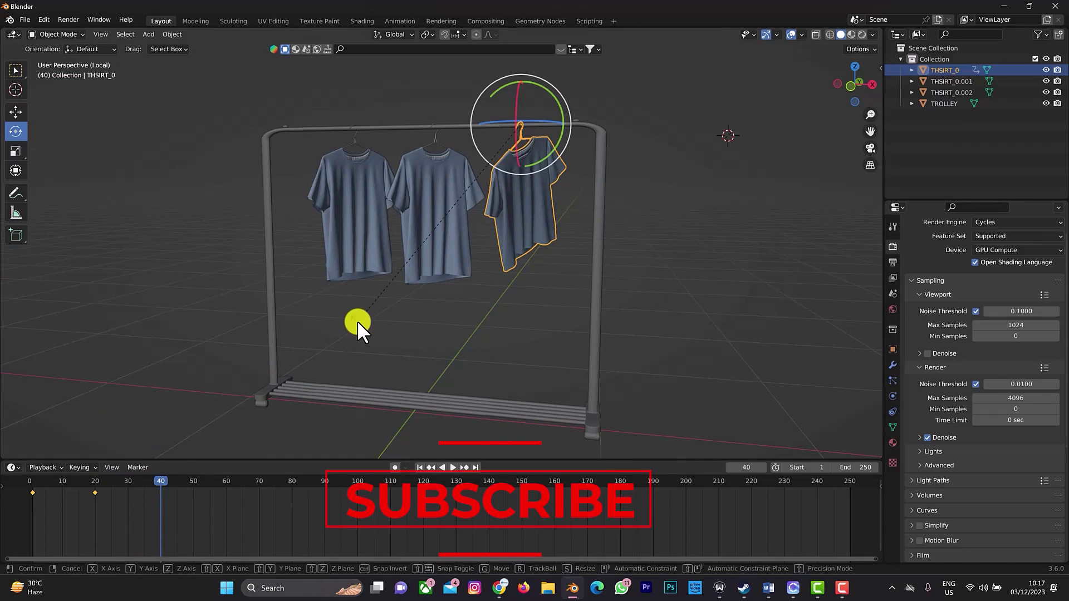
key("r")
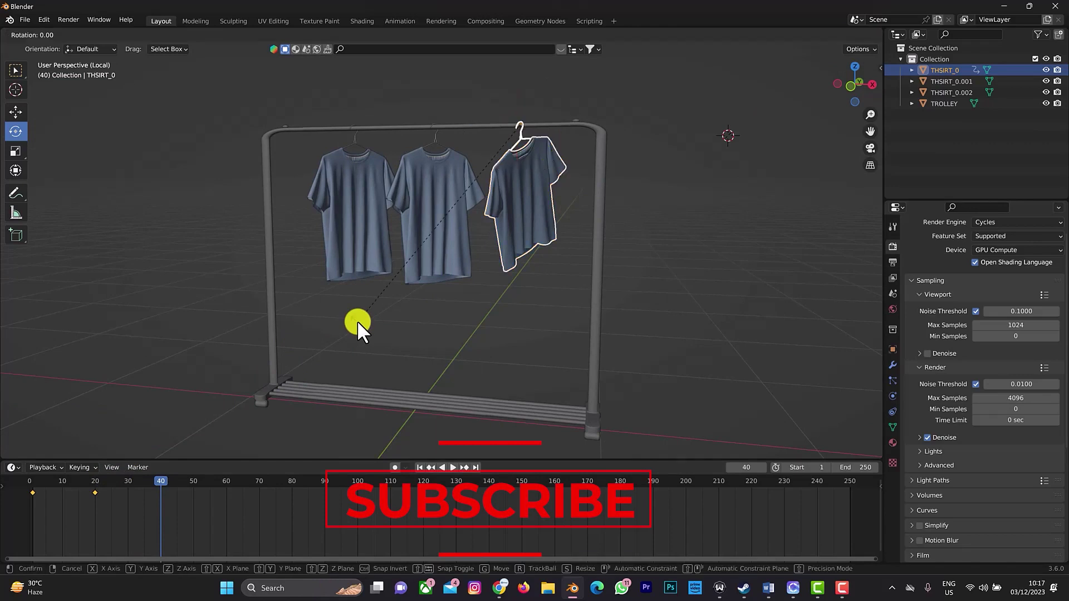
key("x")
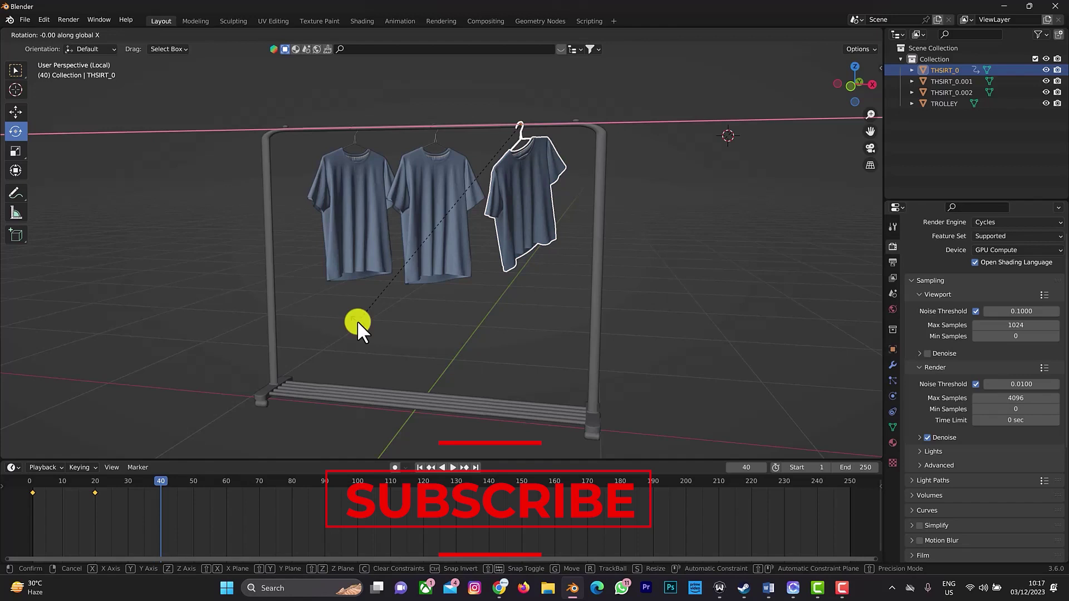
key("minus")
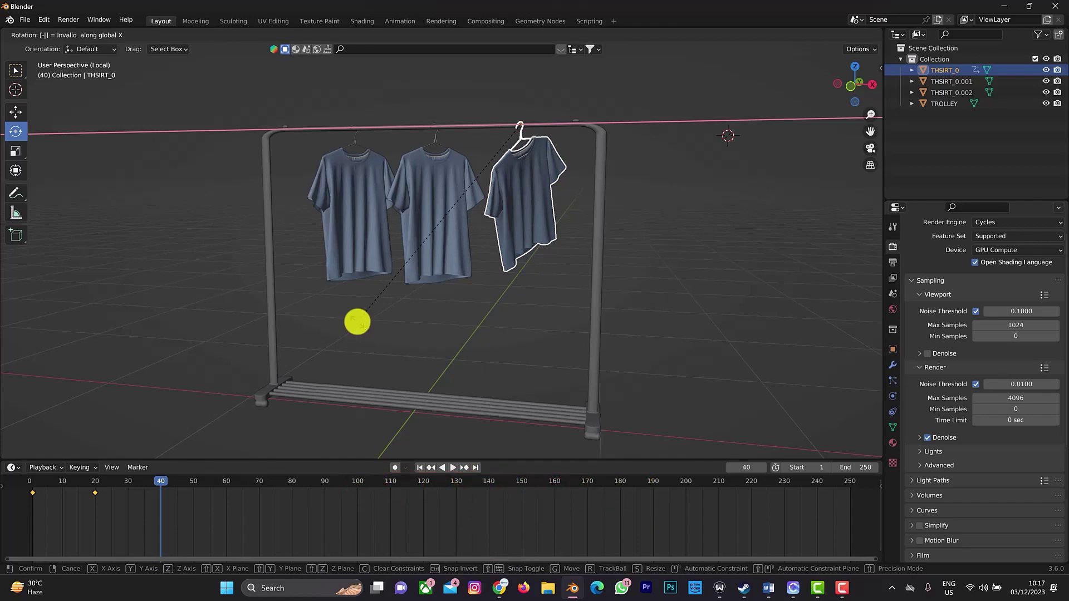
type("30")
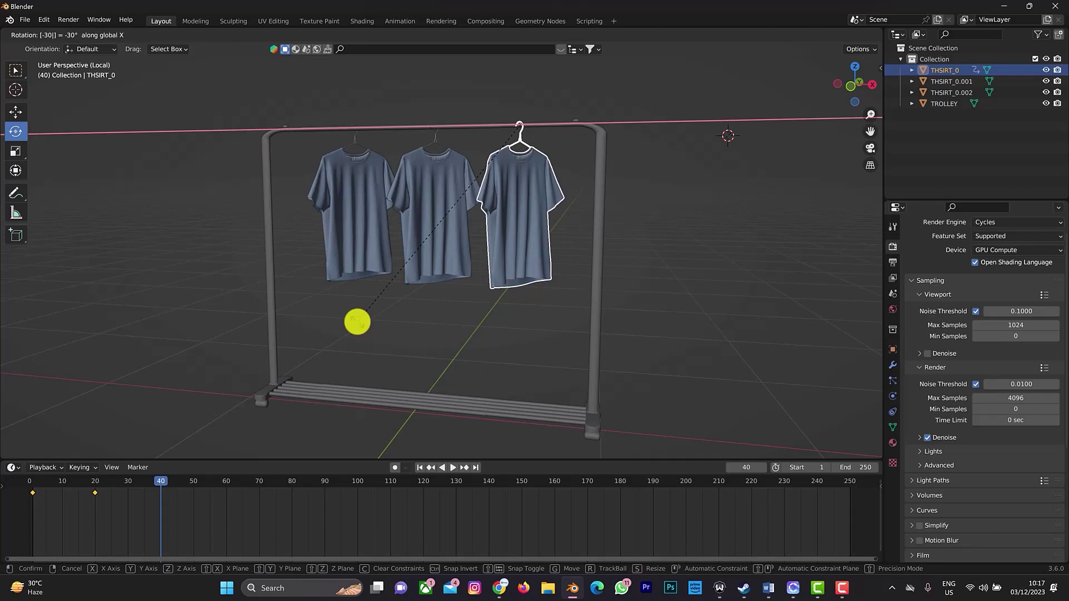
left_click(356, 322)
key("ctrl+z")
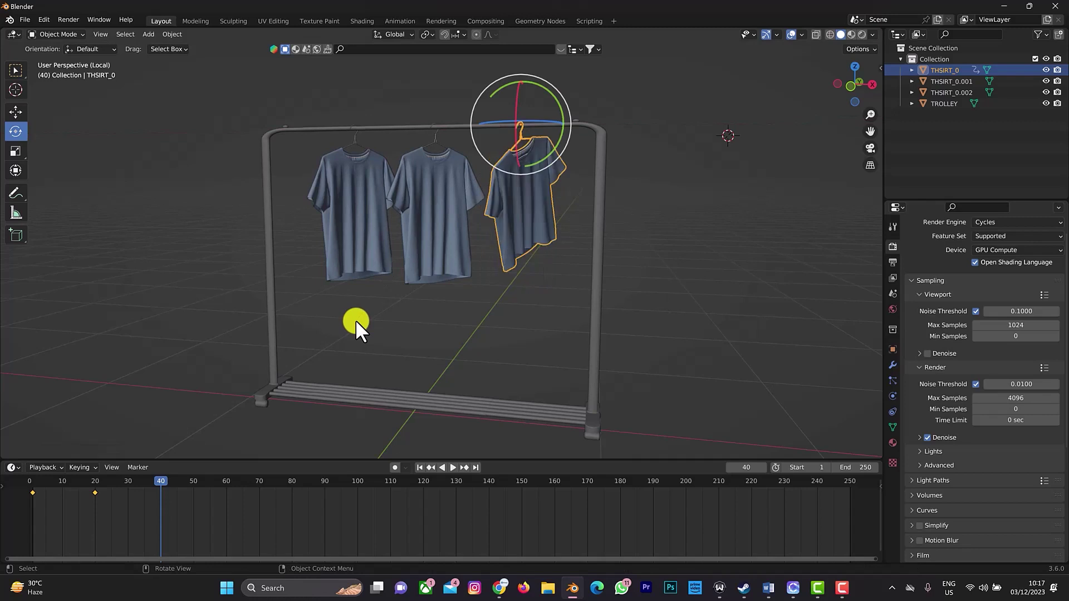
- Rotate the shirt -60° about X and begin keying its rotation
key("r")
key("x")
key("minus")
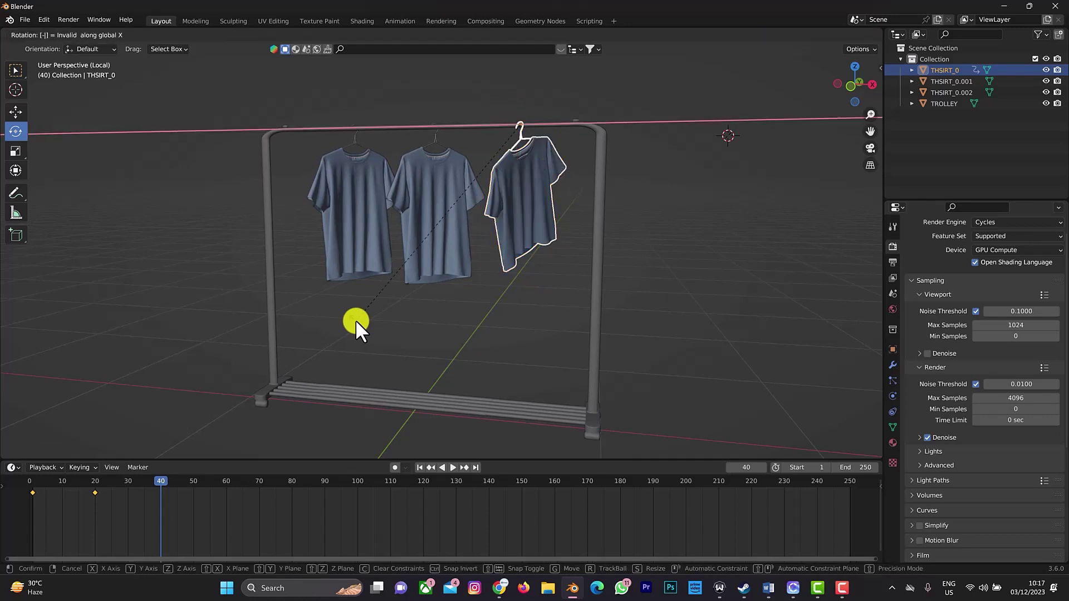
type("60")
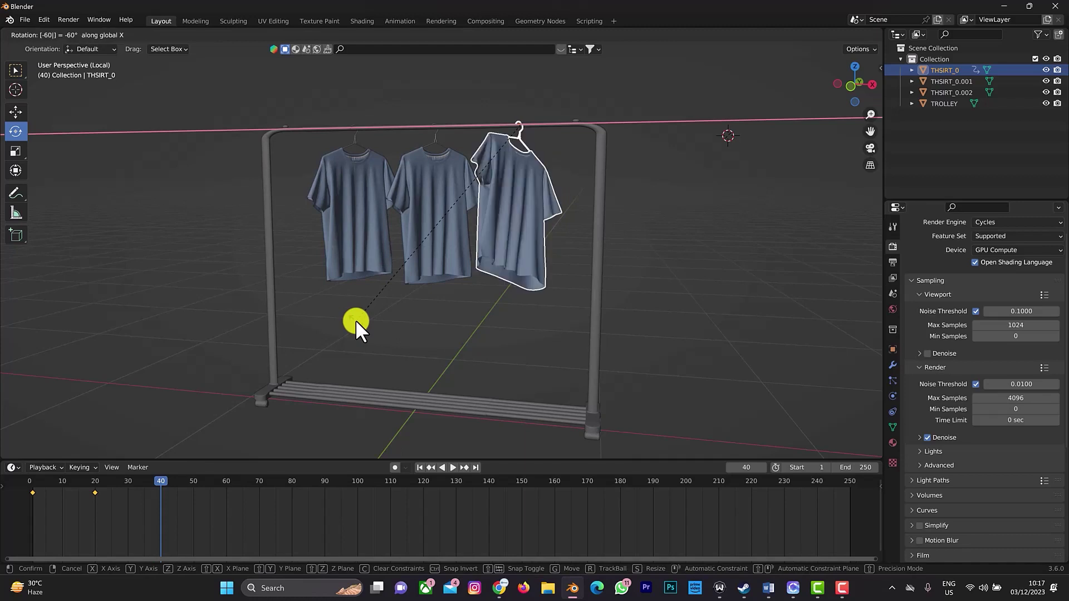
key("Return")
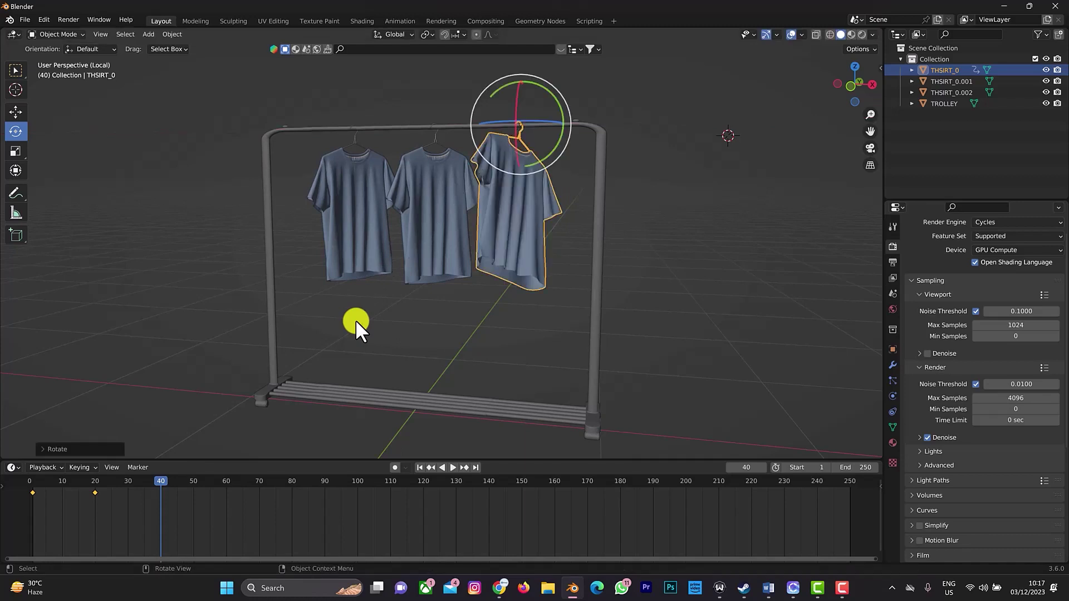
key("i")
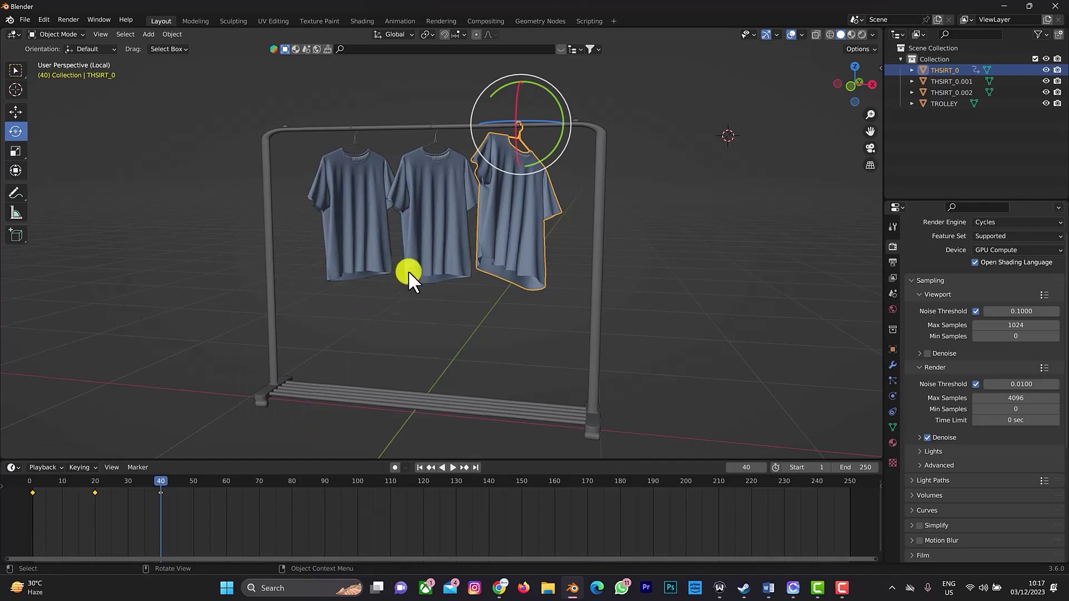
- At frame 60, tilt the right-hand shirt 60° about X and keyframe its rotation
key("space")
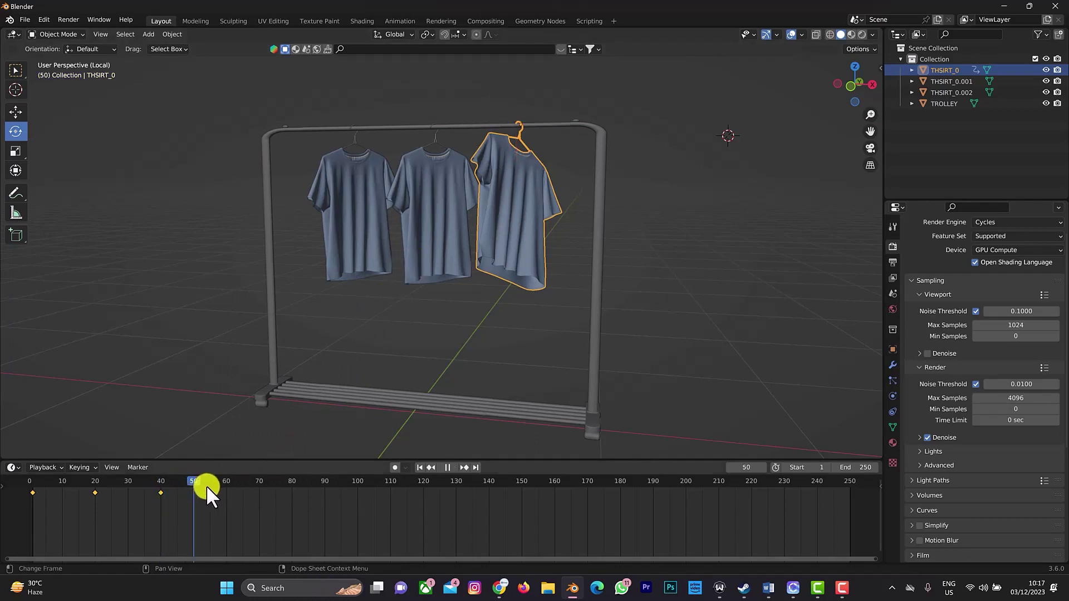
key("space")
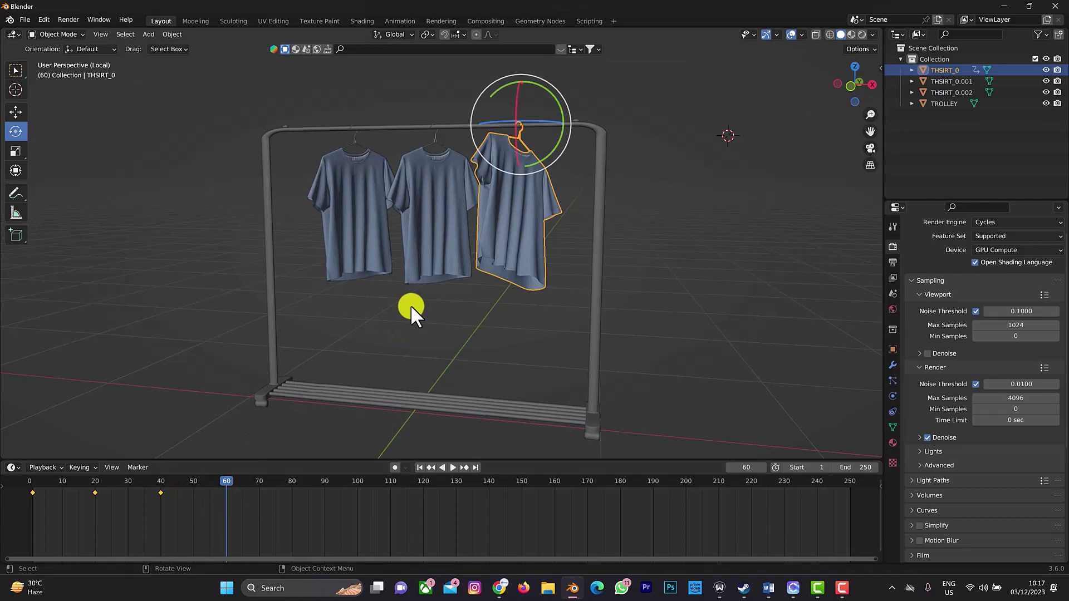
key("r")
key("x")
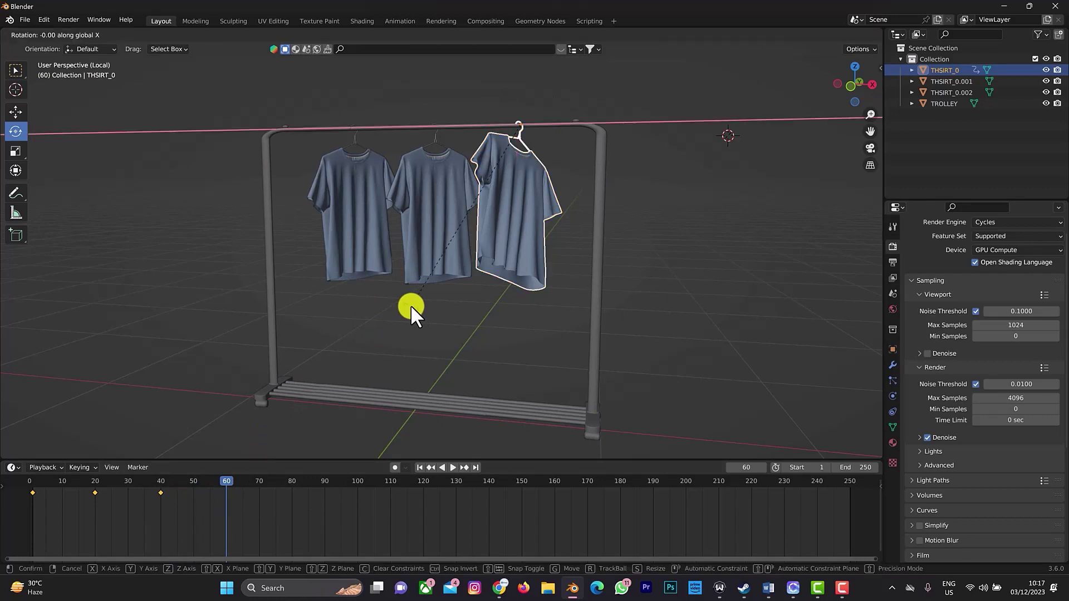
type("60")
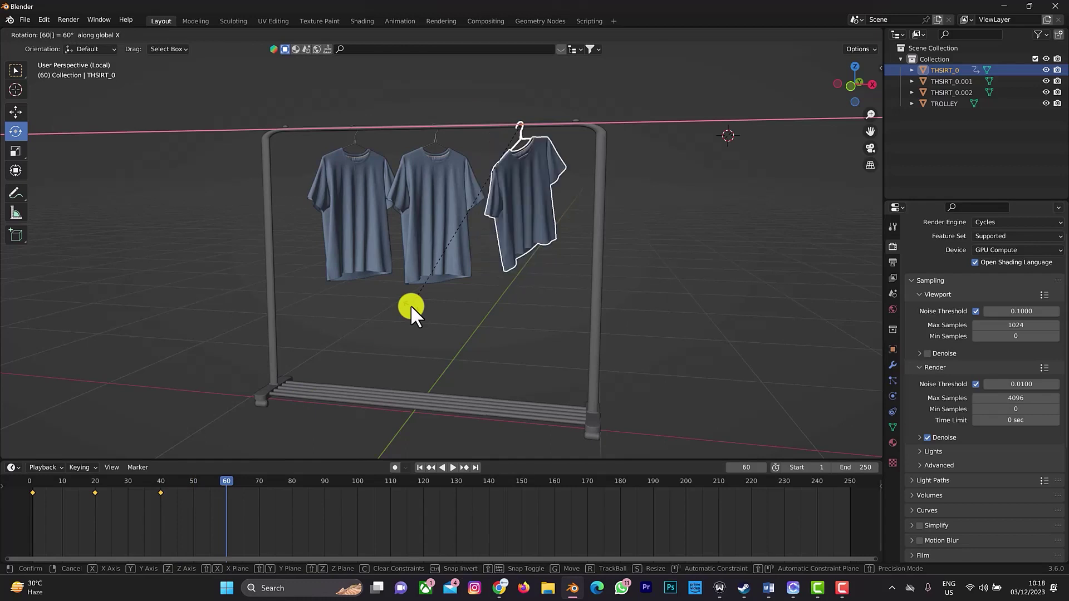
key("Return")
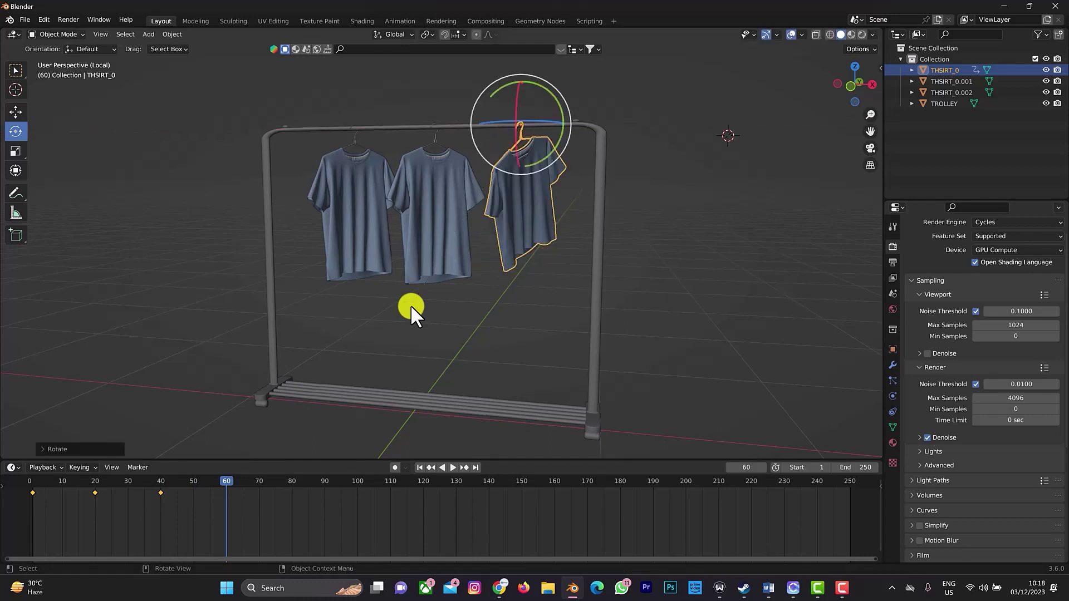
key("i")
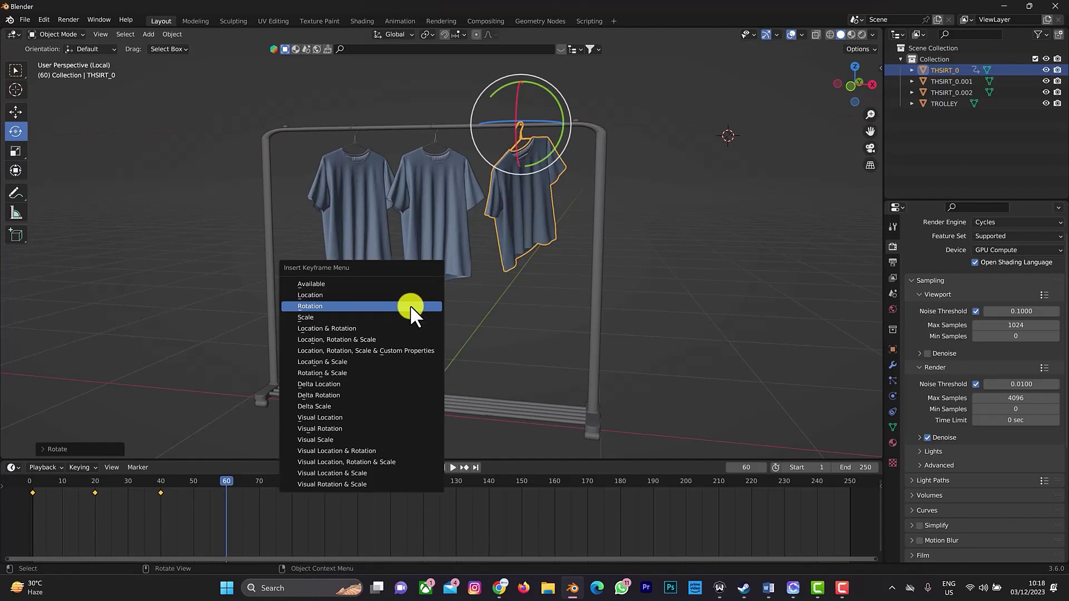
left_click(343, 306)
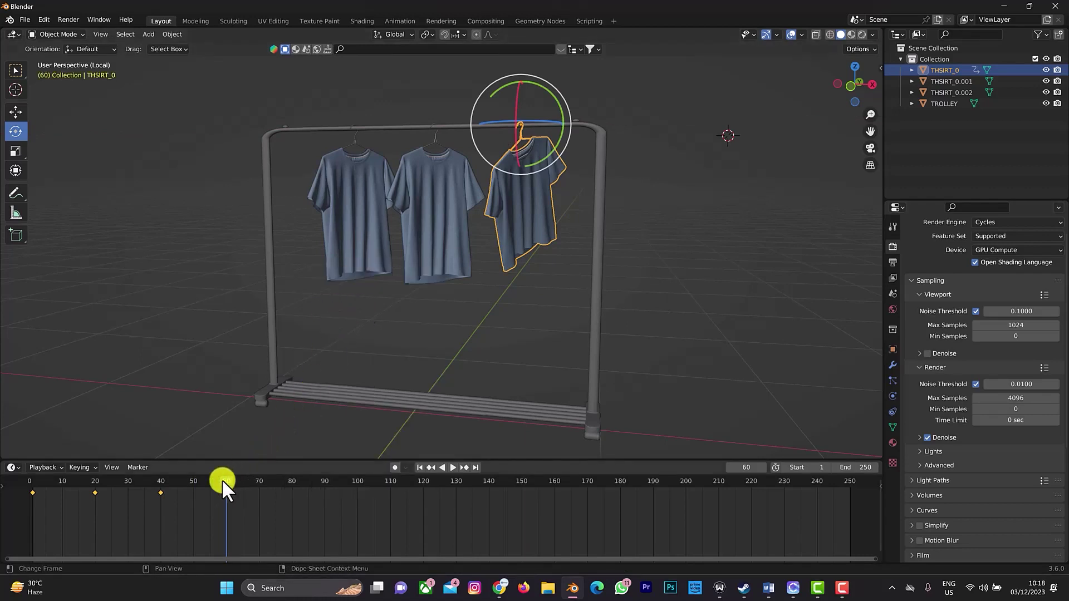
- At frame 80, rotate the shirt -60° about X to hang straight and keyframe its rotation
left_click_drag(224, 480, 292, 492)
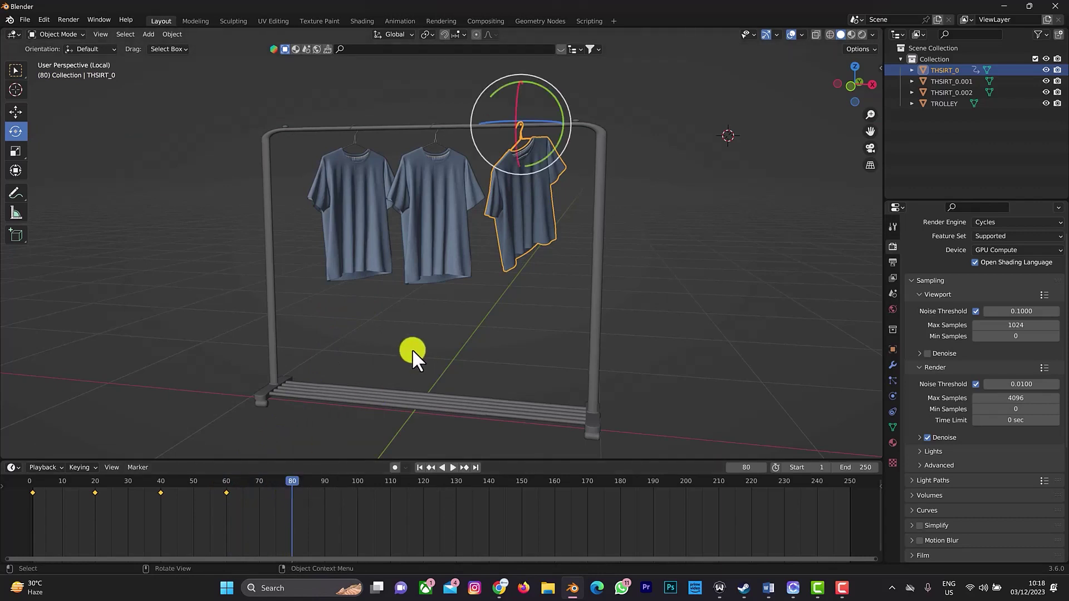
key("r")
type("x")
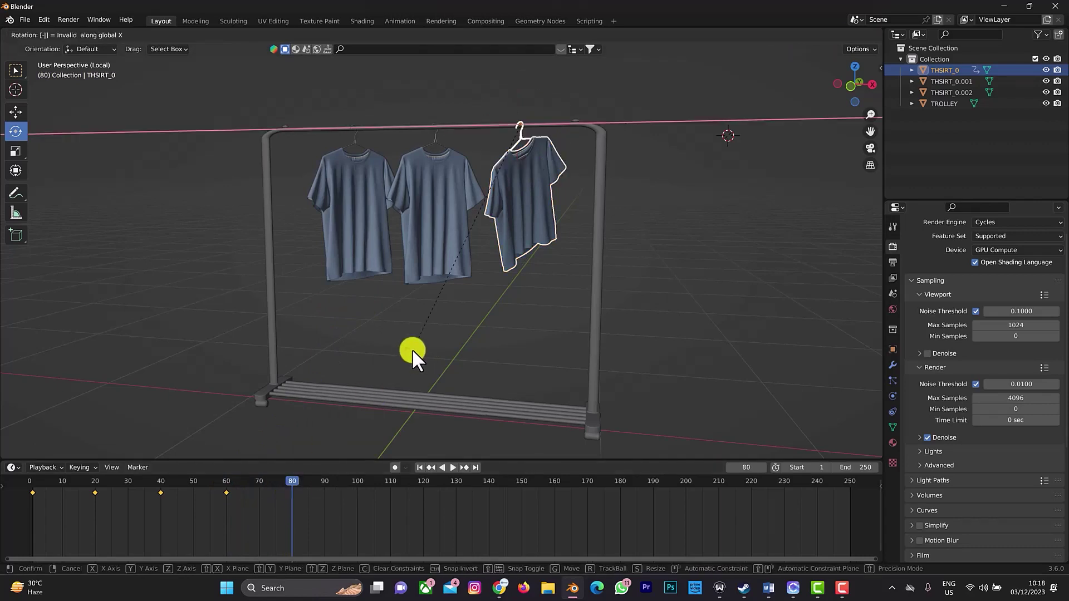
type("-60")
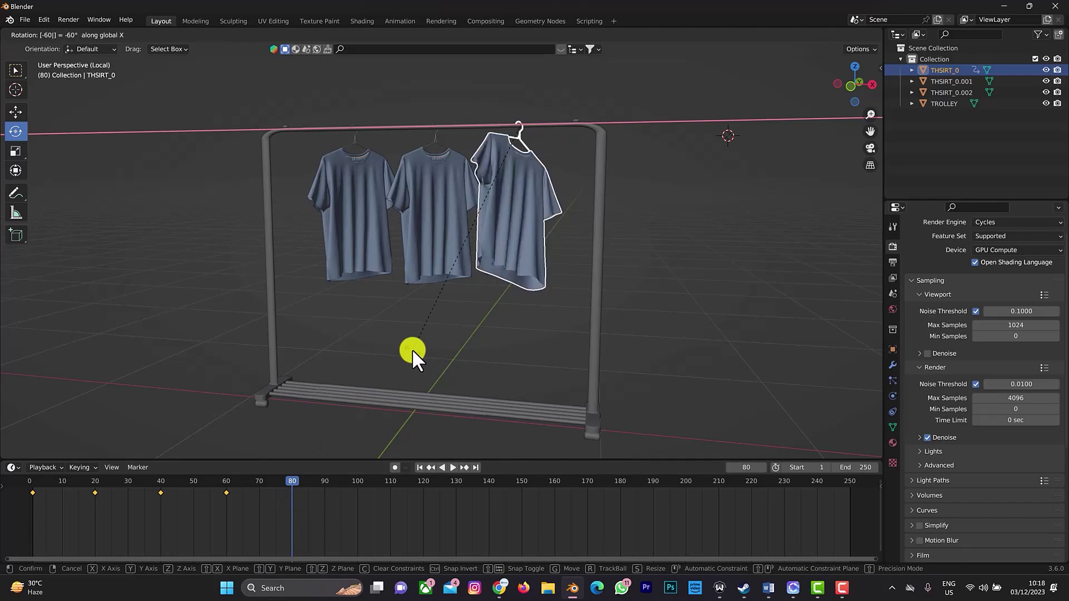
key("Return")
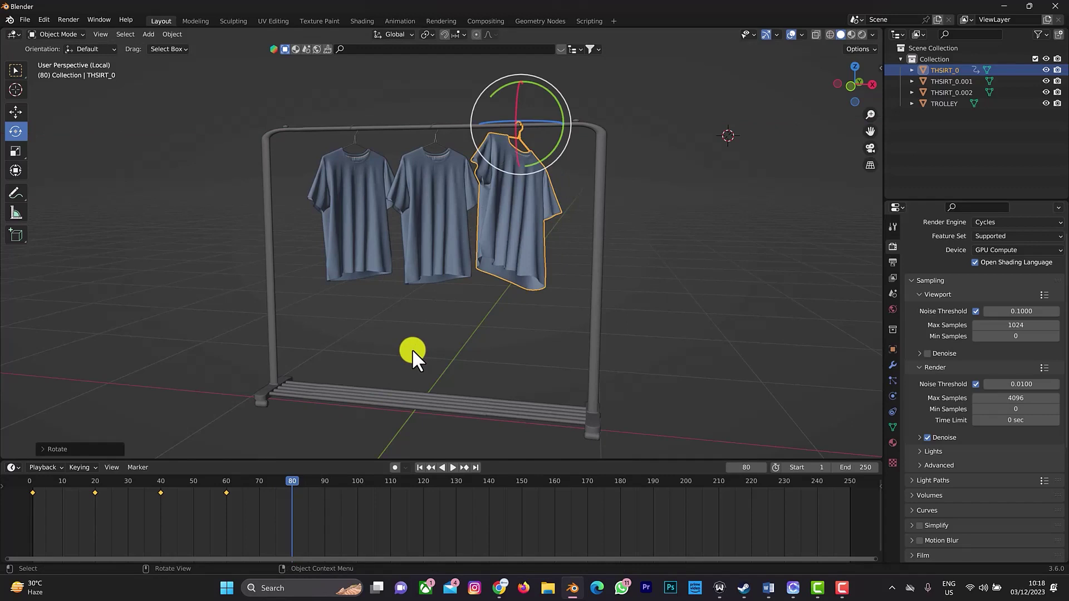
key("i")
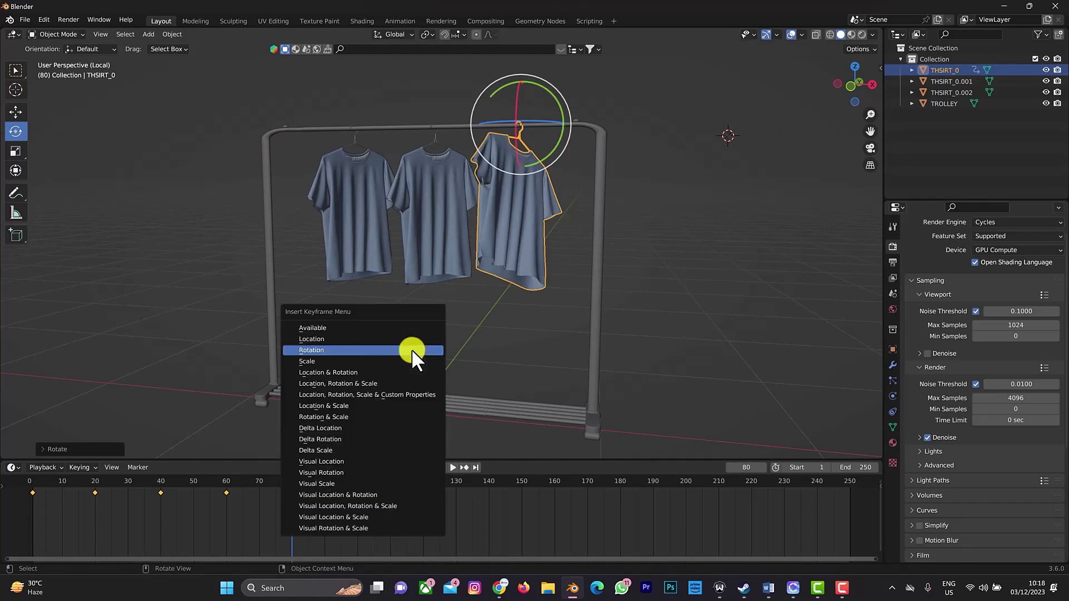
left_click(412, 349)
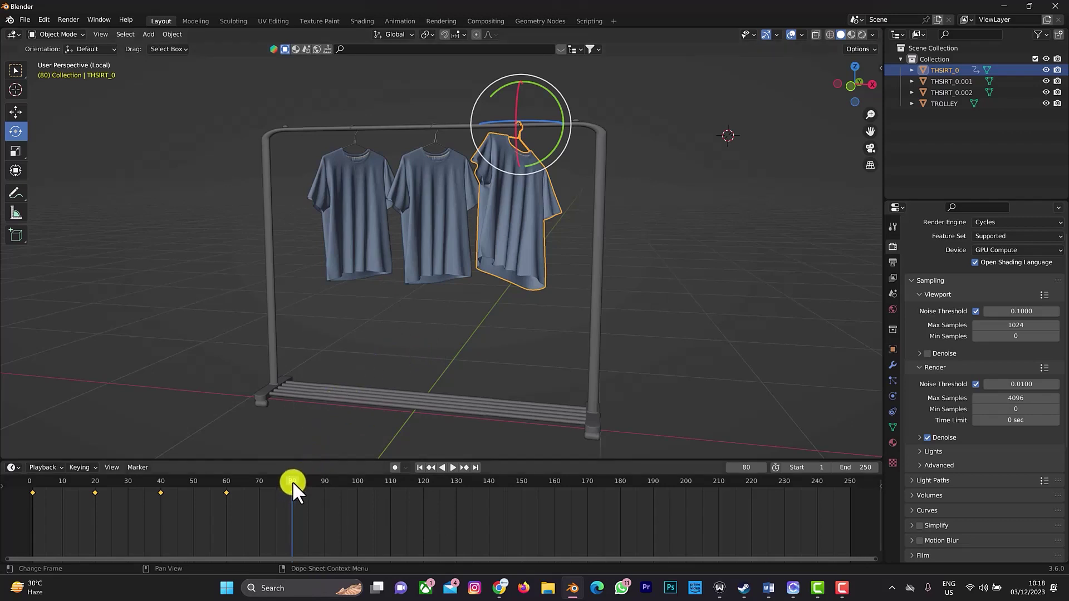
- At frame 100, tilt the right shirt 60° about X, keyframe its rotation, and play the swing
left_click_drag(292, 481, 357, 493)
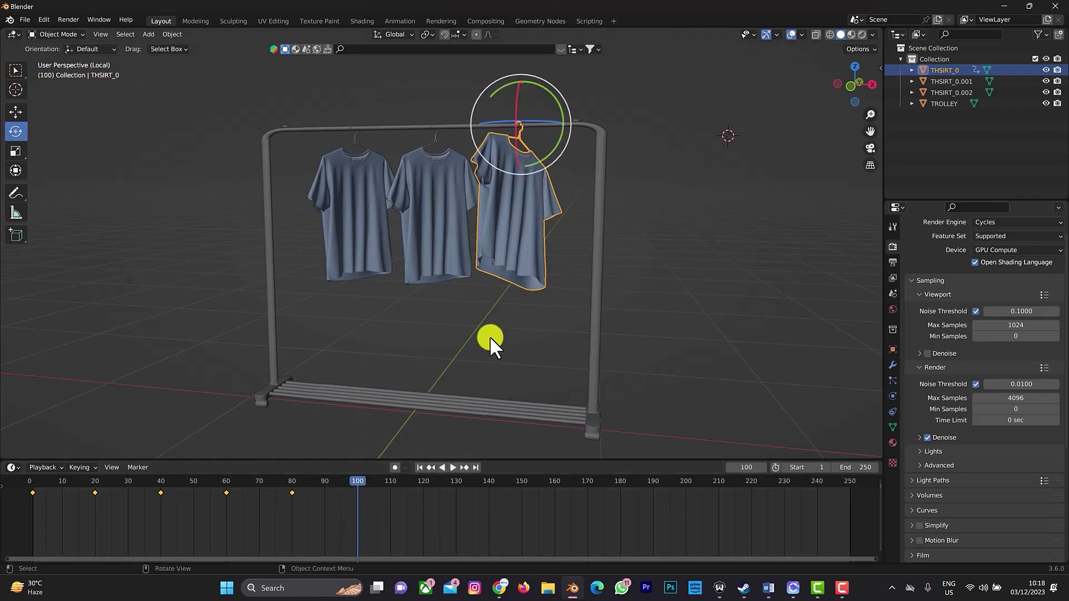
key("r")
key("x")
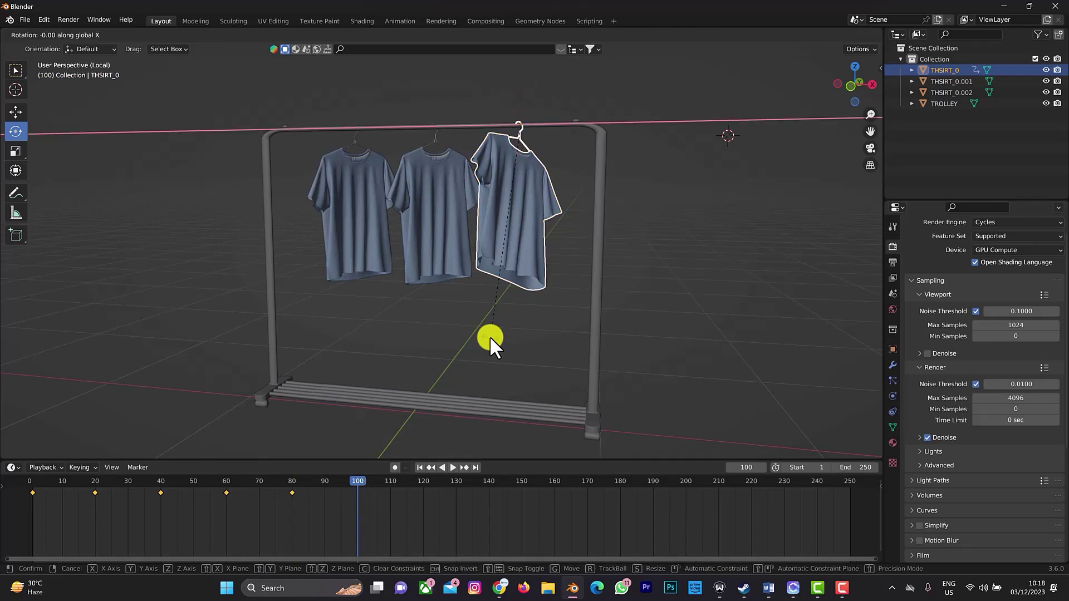
type("60")
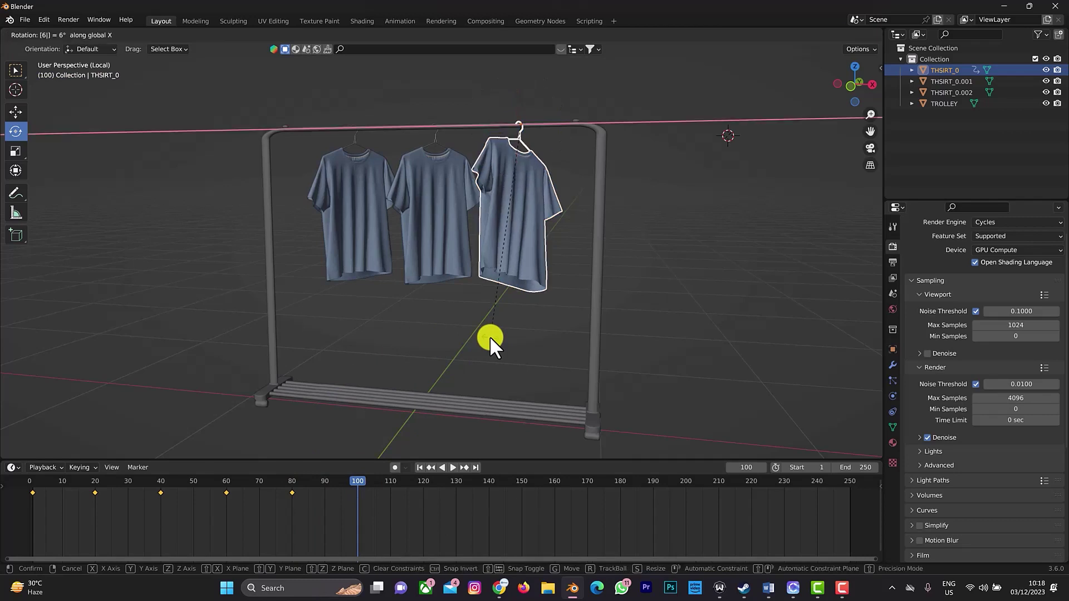
key("Return")
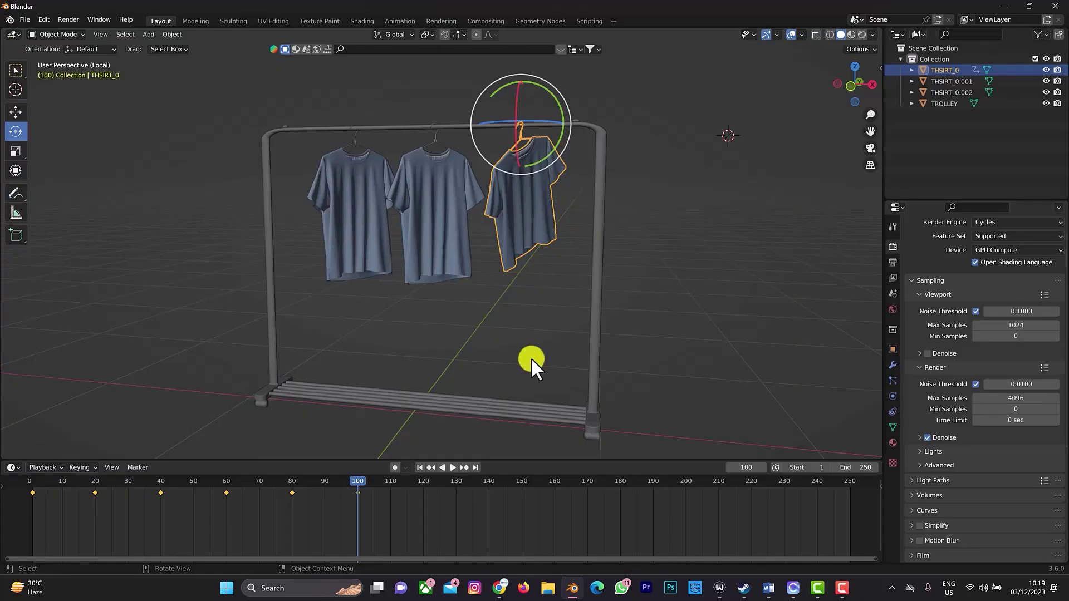
key("i")
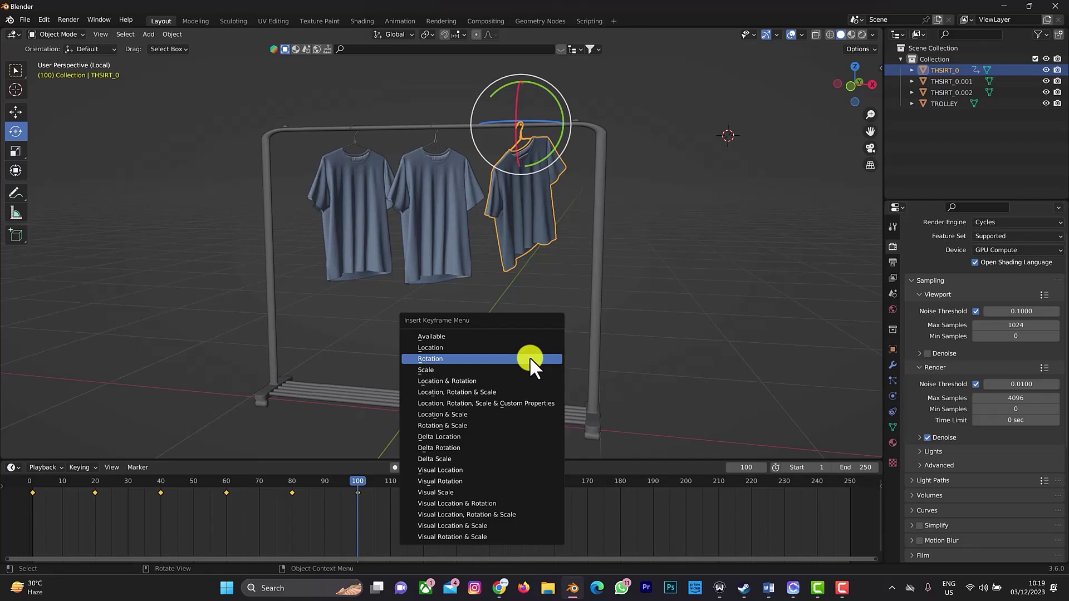
left_click(529, 358)
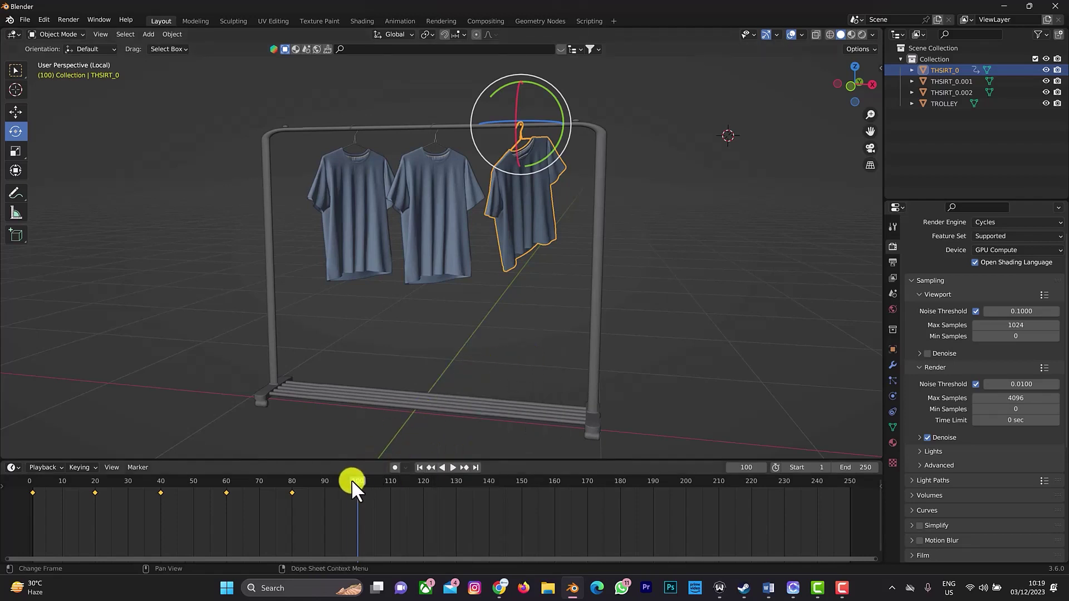
key("space")
left_click_drag(352, 480, 35, 475)
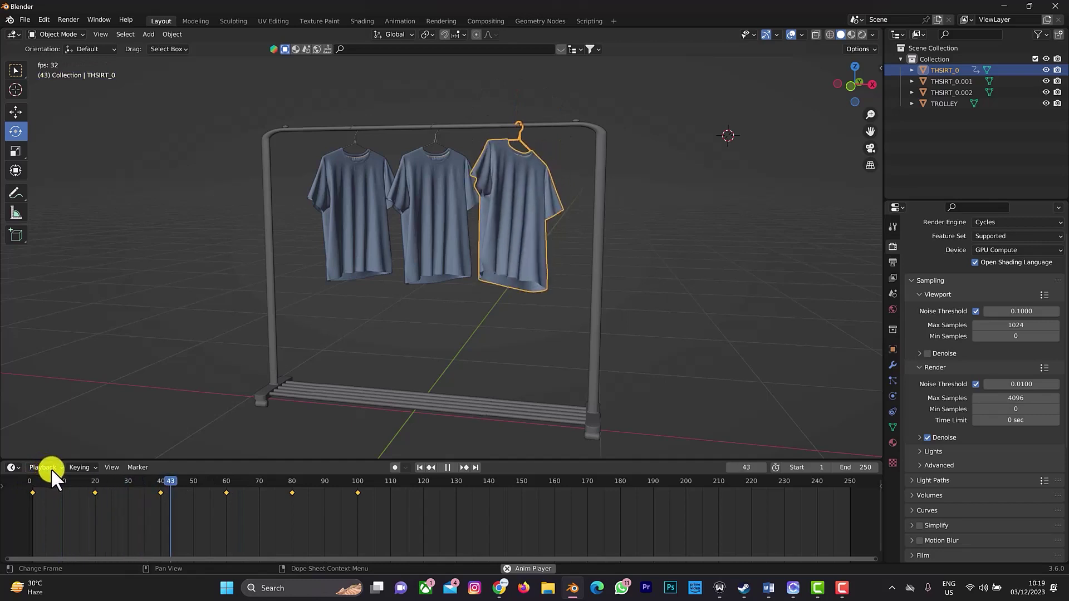
- Set the right shirt's swing keyframes to Linear interpolation
key("space")
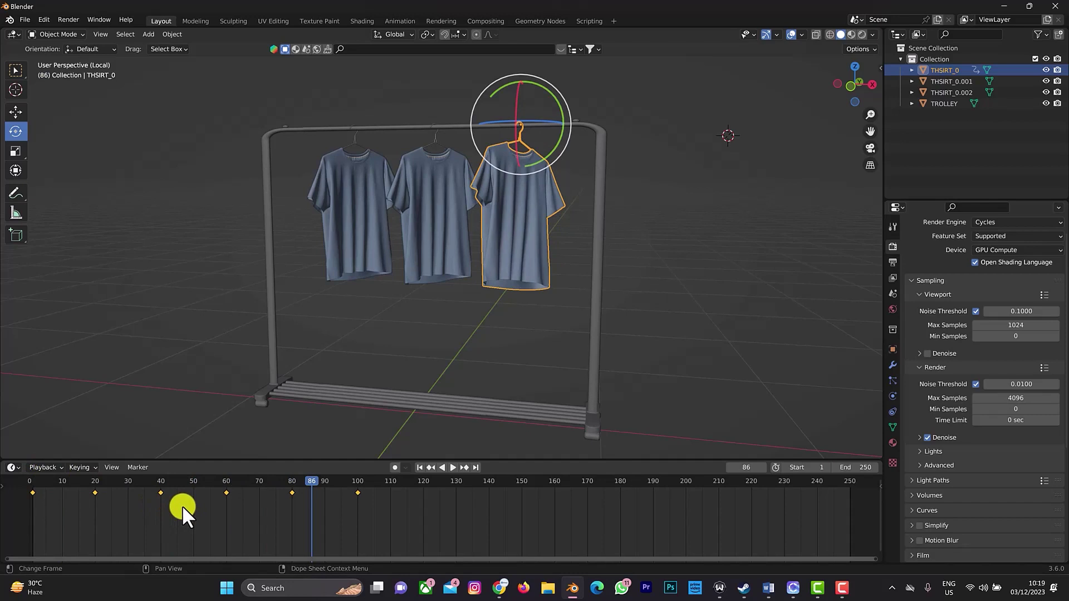
key("t")
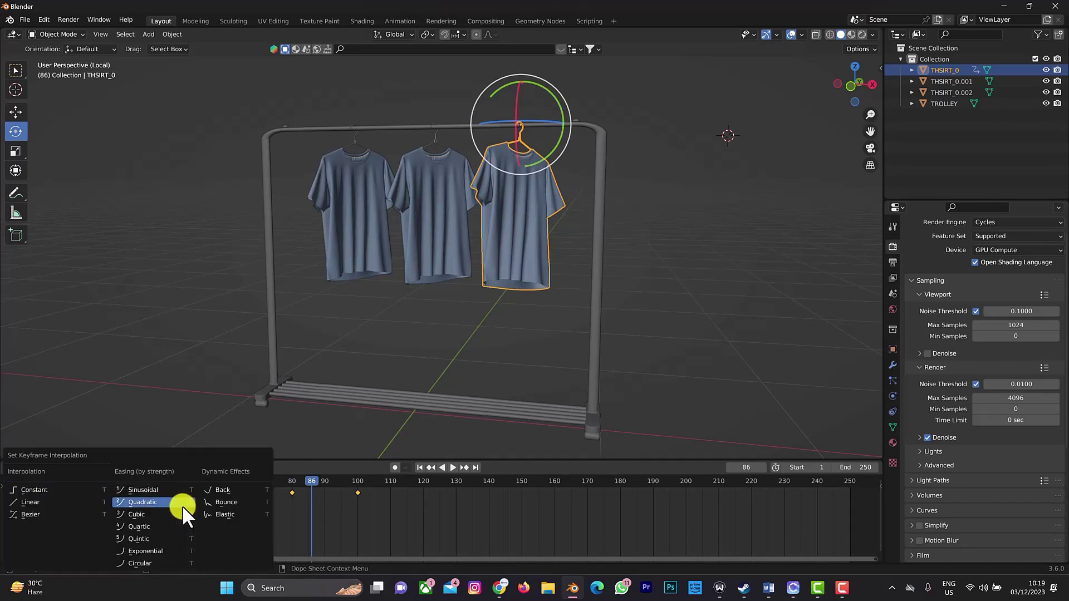
left_click(288, 513)
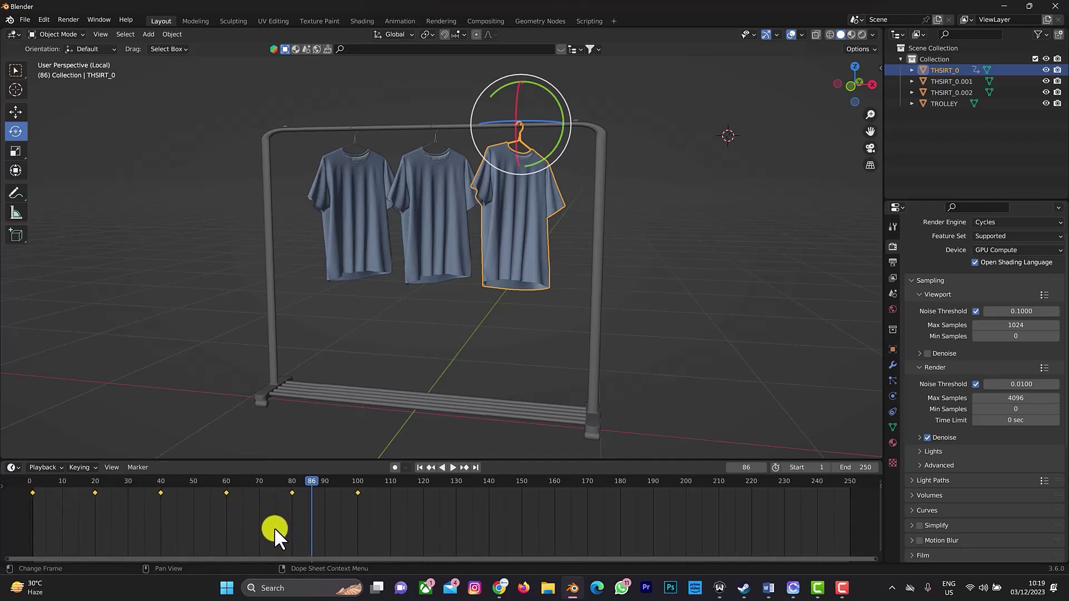
key("t")
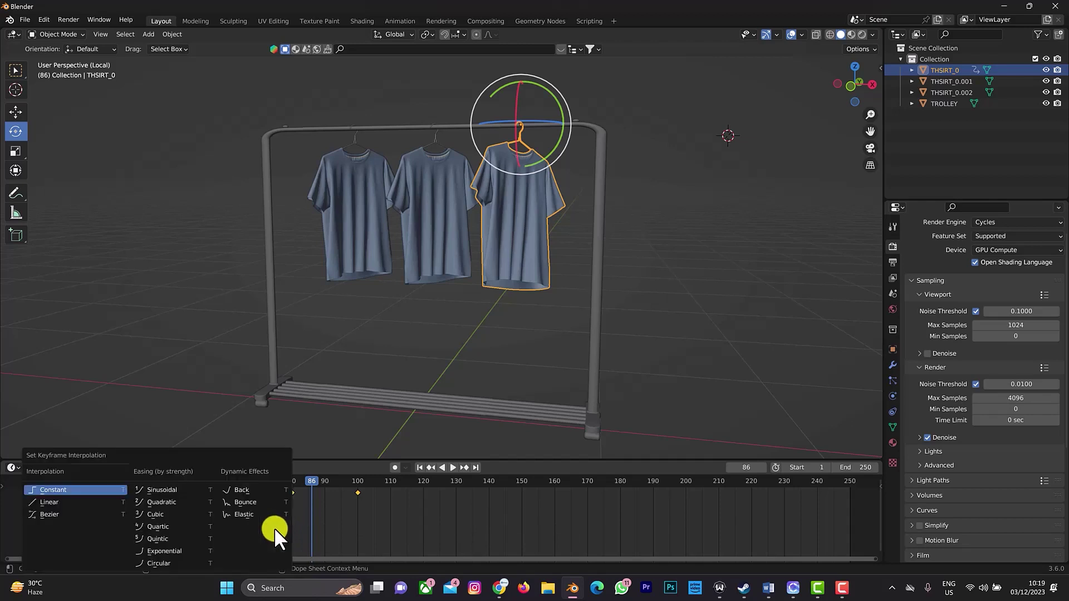
left_click(72, 501)
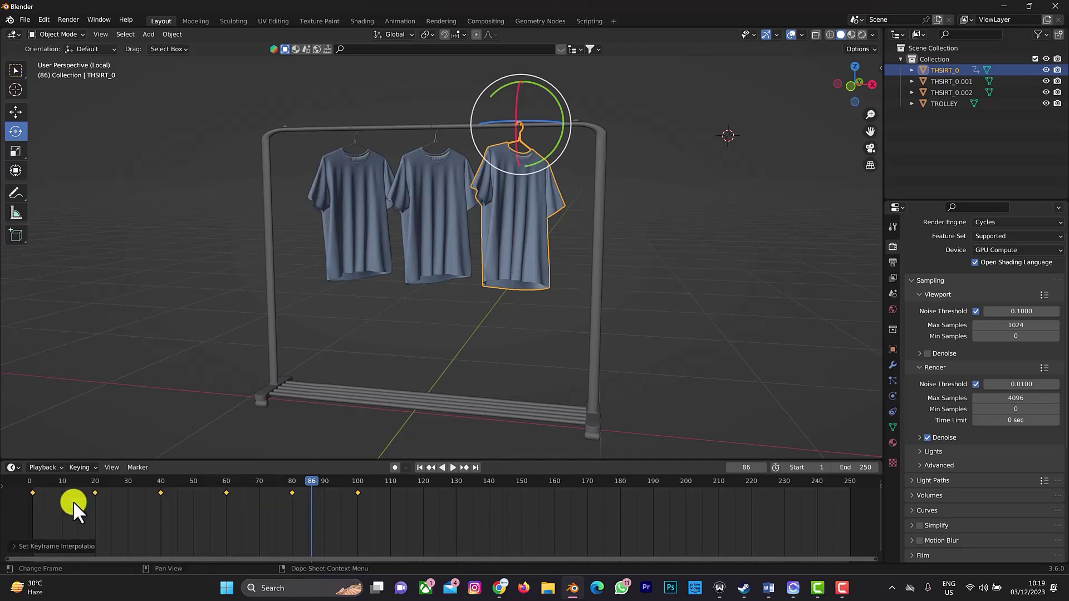
- Replay and scrub the swing from frame 0 to check the linear motion
left_click_drag(306, 480, 27, 500)
key("space")
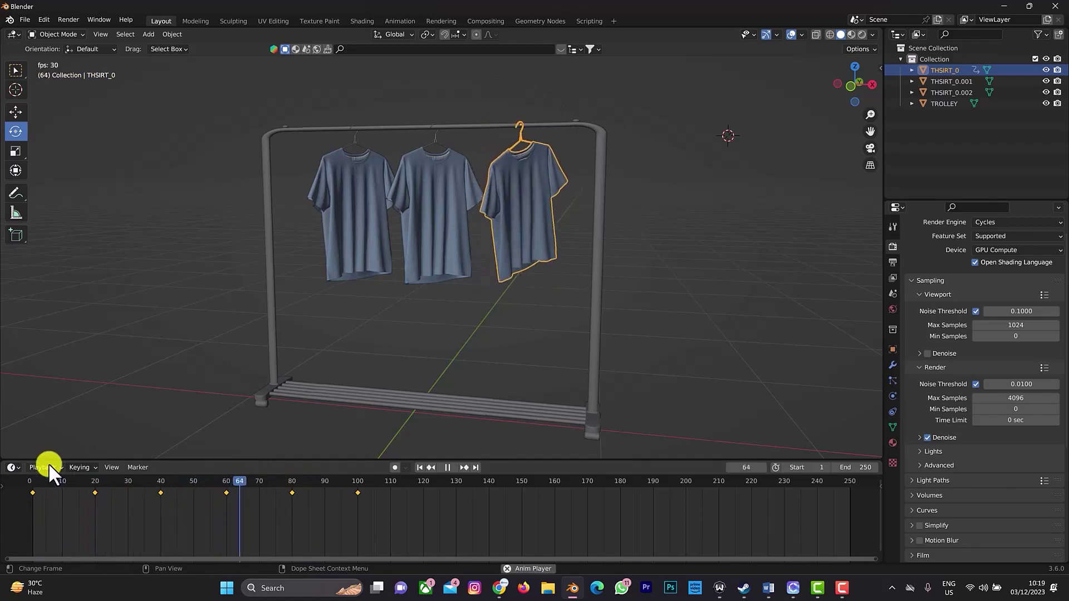
key("space")
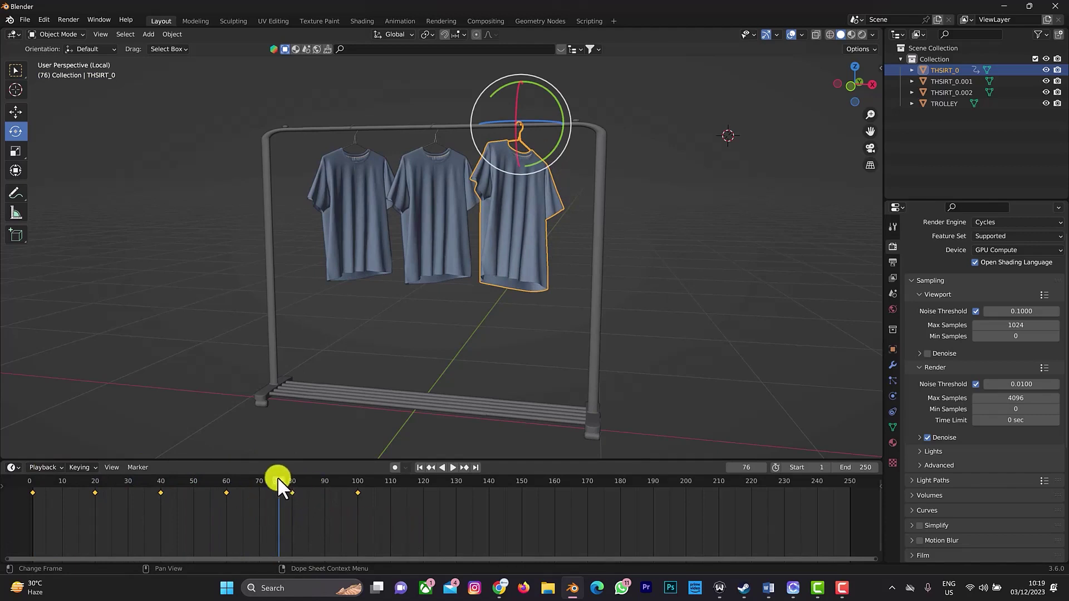
left_click_drag(278, 477, 55, 498)
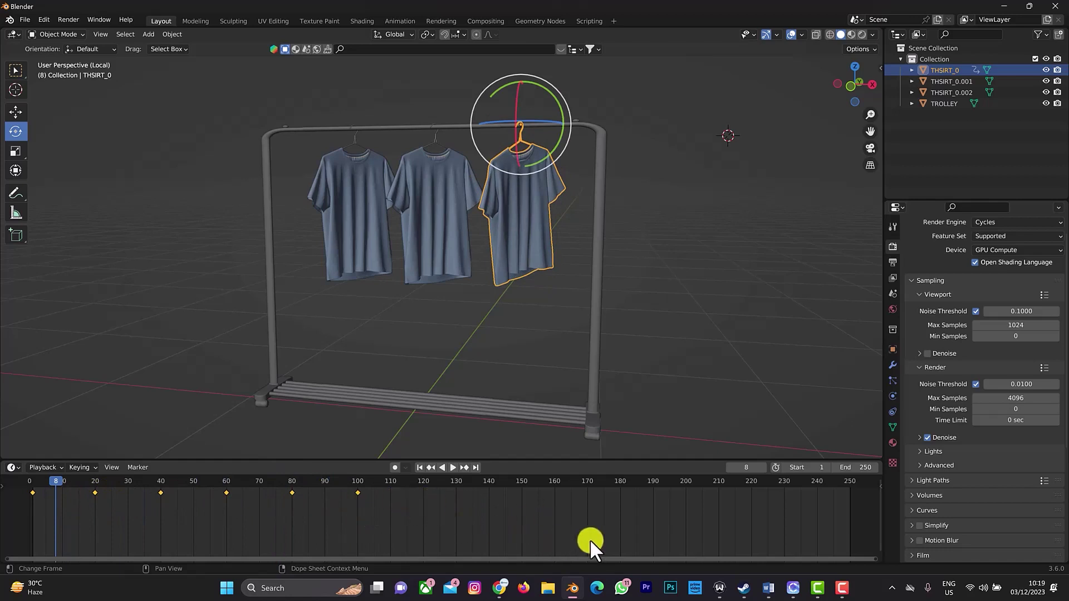
key("s")
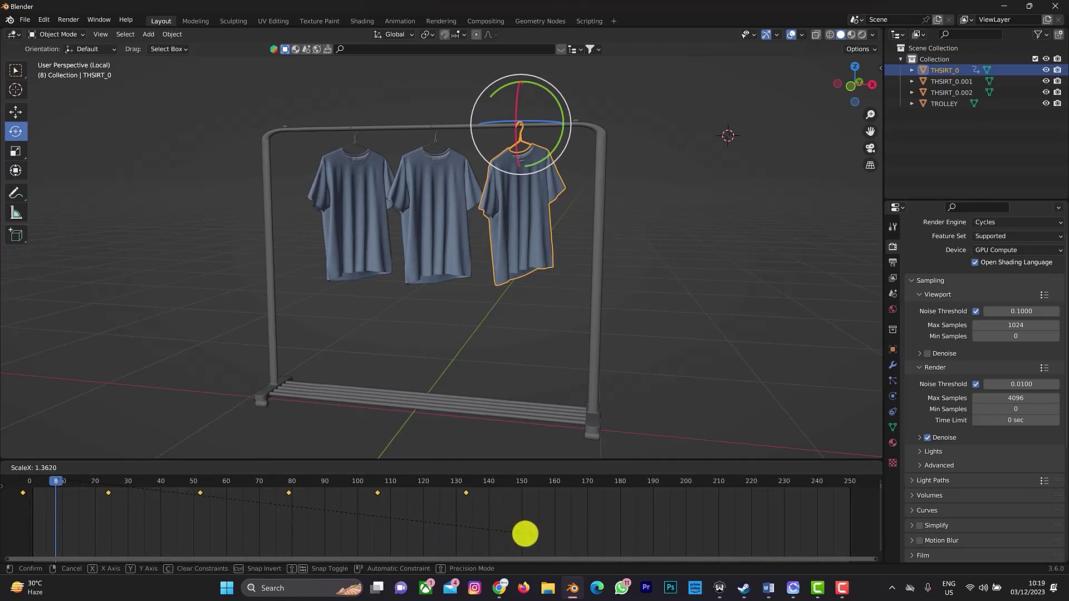
- Apply the stretched key timing, nudge the keys later to end near frame 138, and replay
left_click(530, 538)
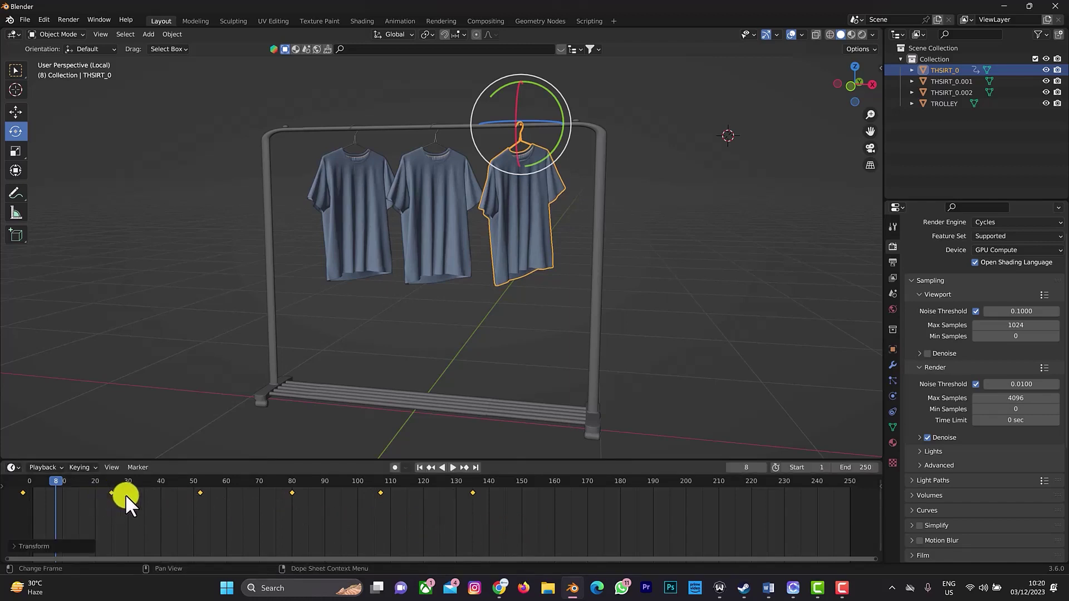
key("g")
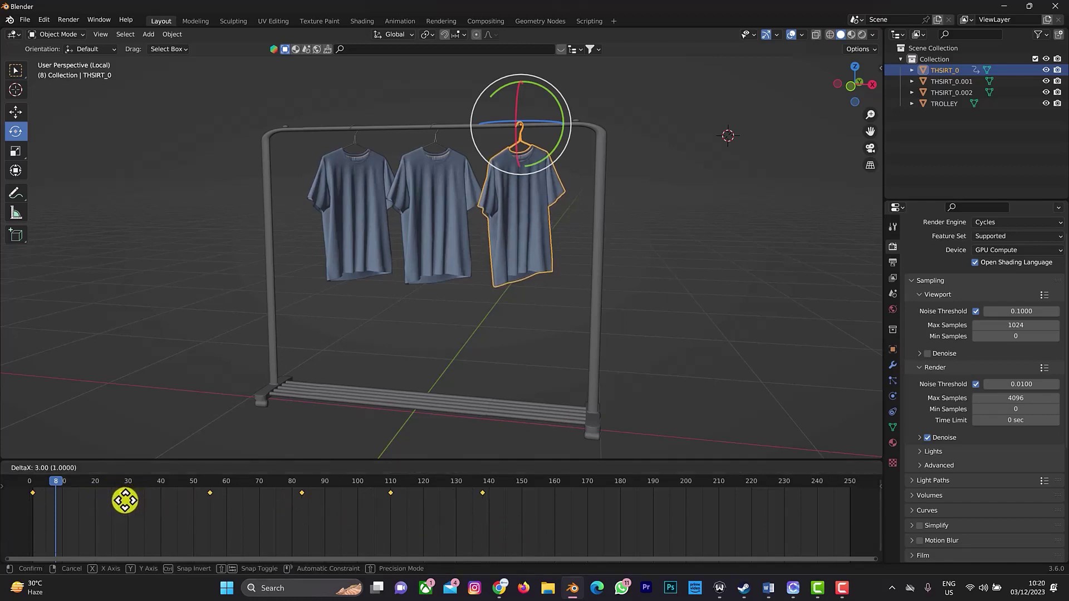
left_click(123, 500)
left_click_drag(58, 483, 34, 483)
key("space")
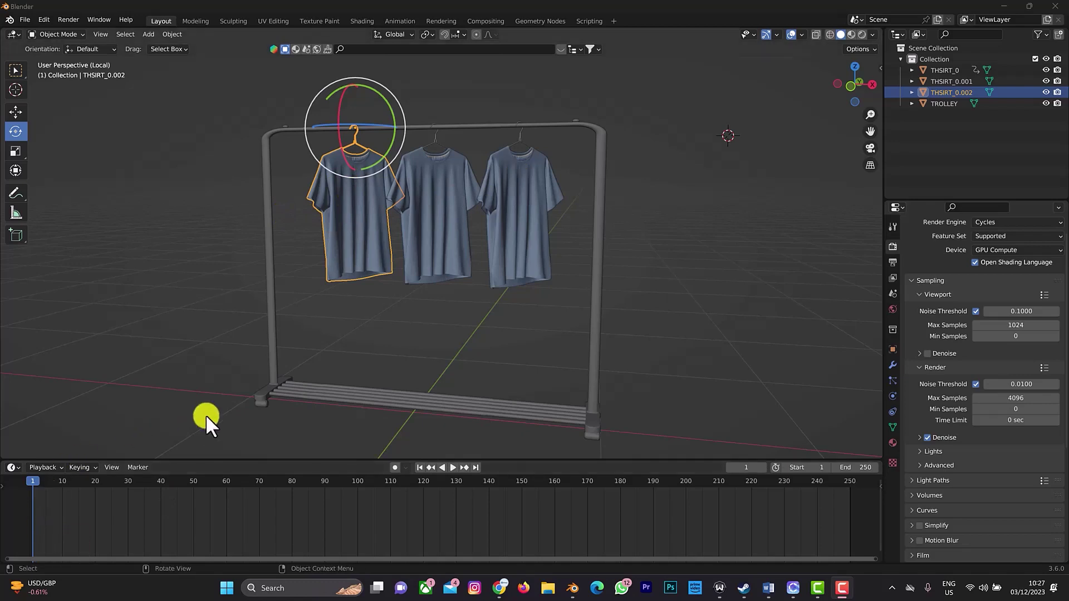
- Select the left shirt THSIRT_0.002 and set its swing keyframes to Linear, checking playback
left_click(328, 345)
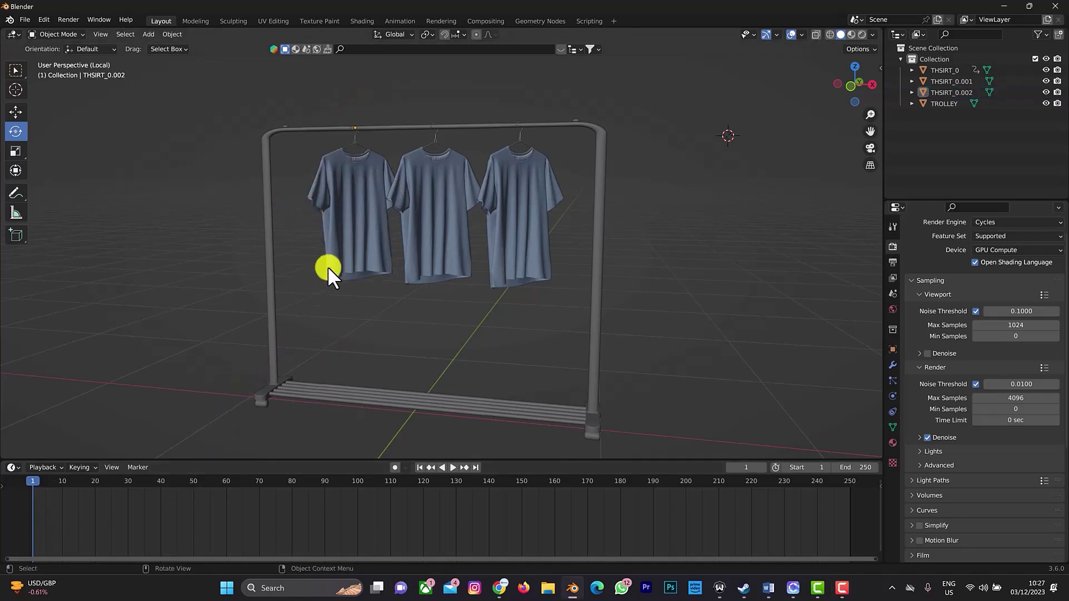
left_click(356, 199)
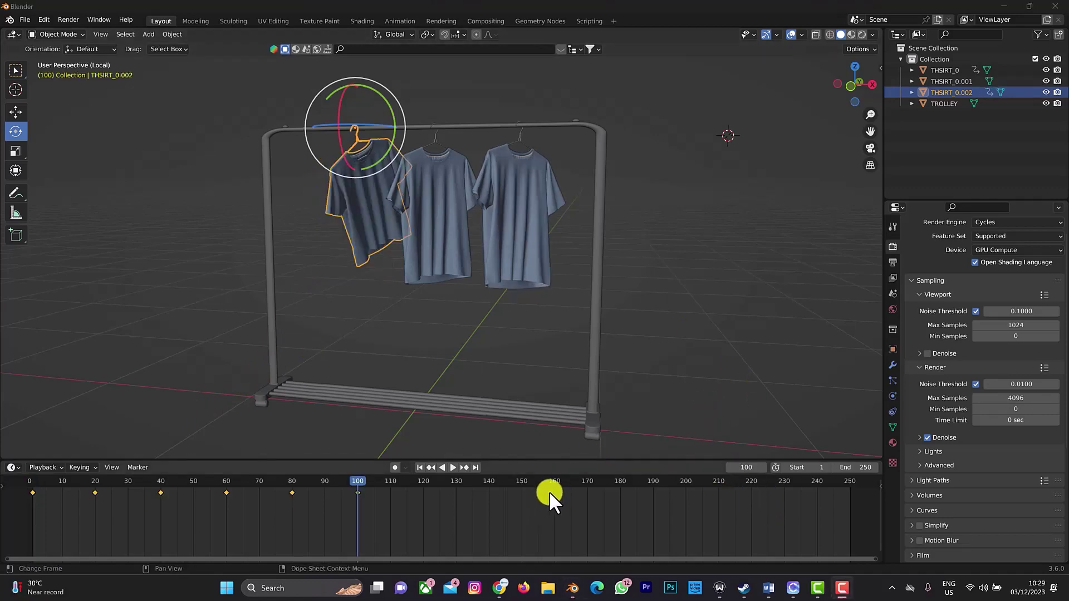
key("shift+ctrl+space")
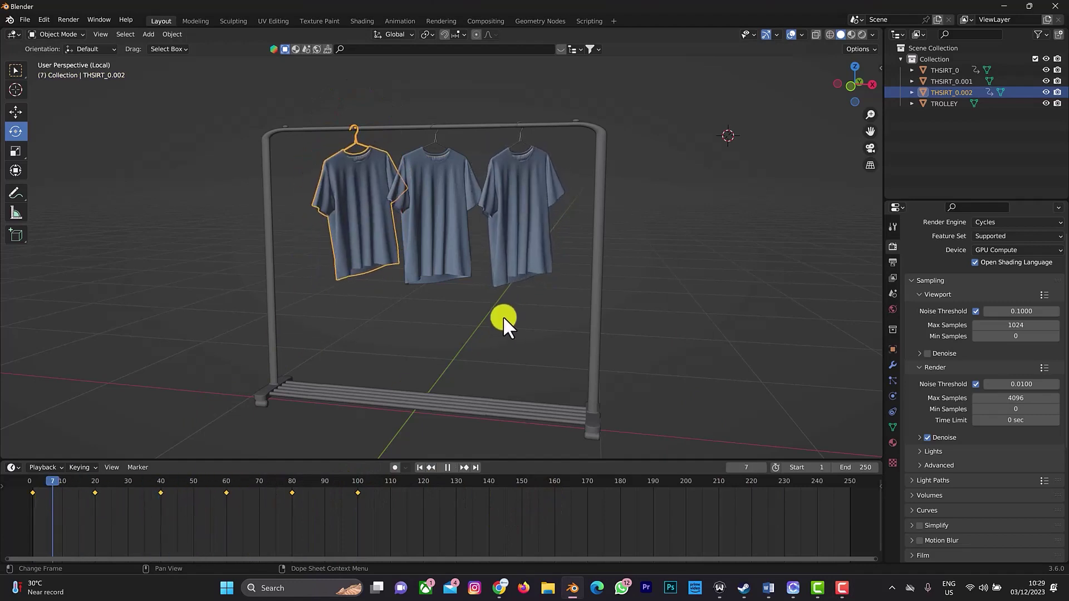
key("space")
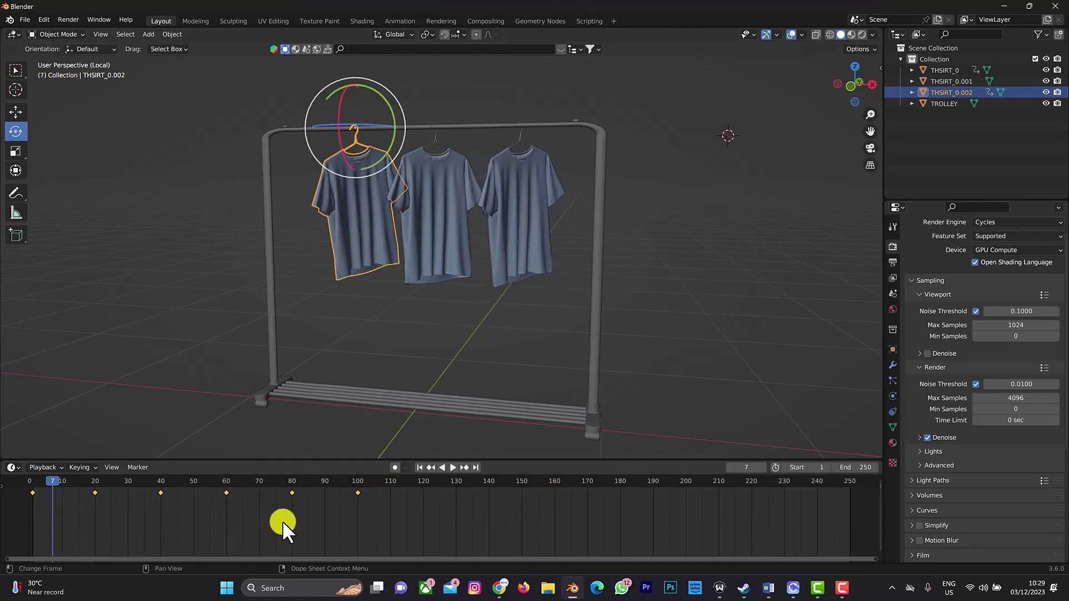
key("t")
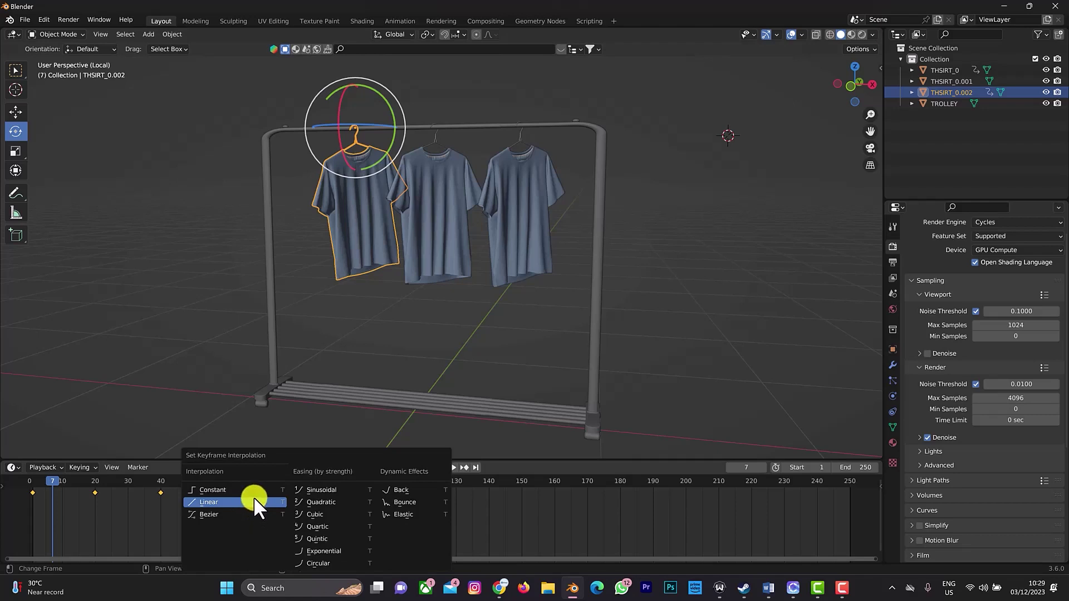
left_click(253, 497)
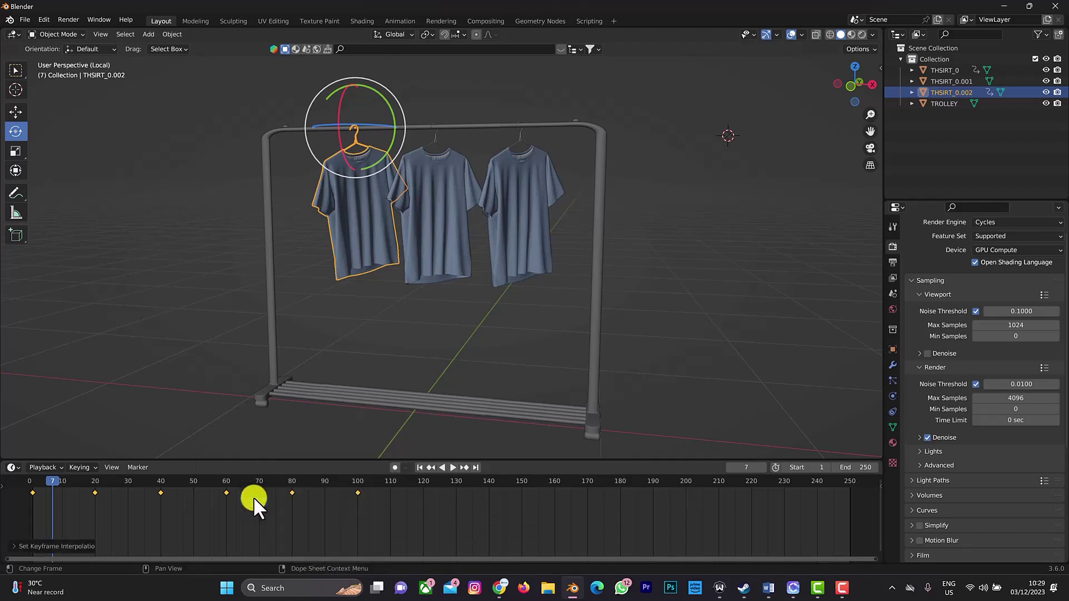
key("space")
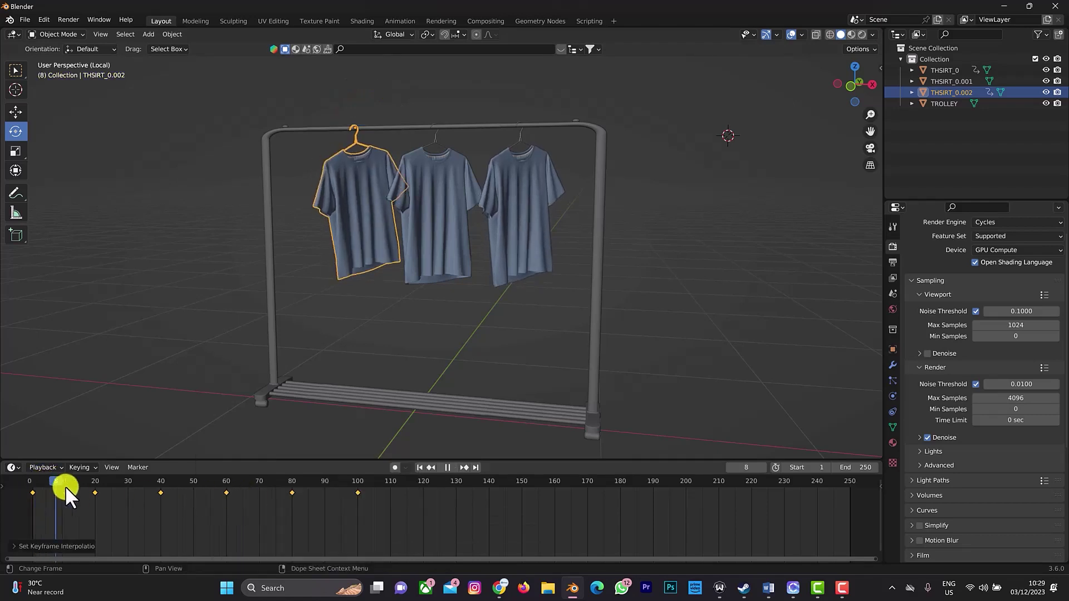
key("space")
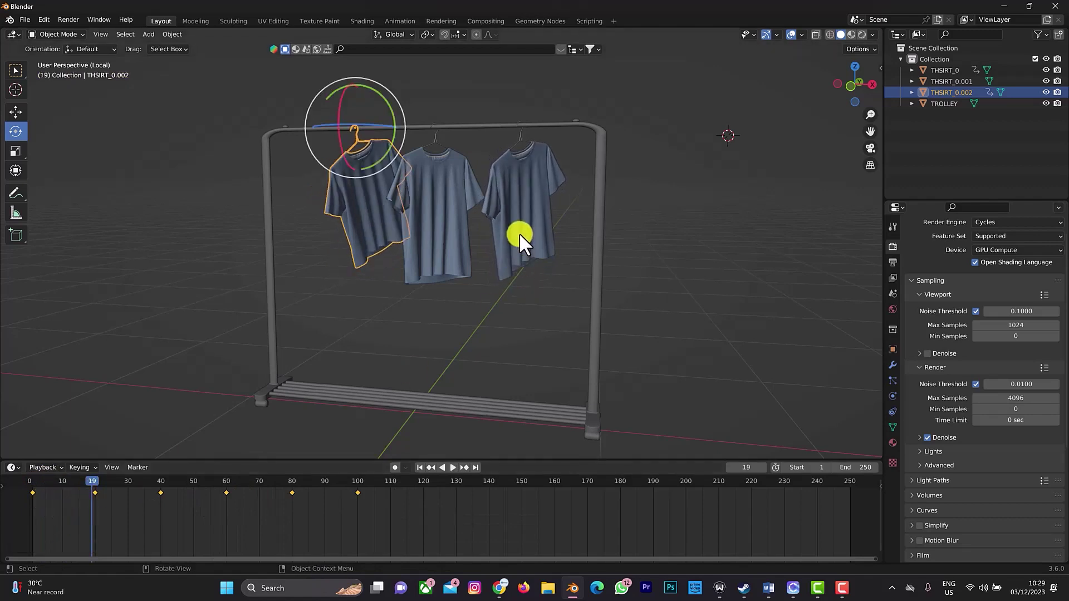
- Scale and shift the left shirt's swing keyframes so they run to about frame 139
left_click(519, 233)
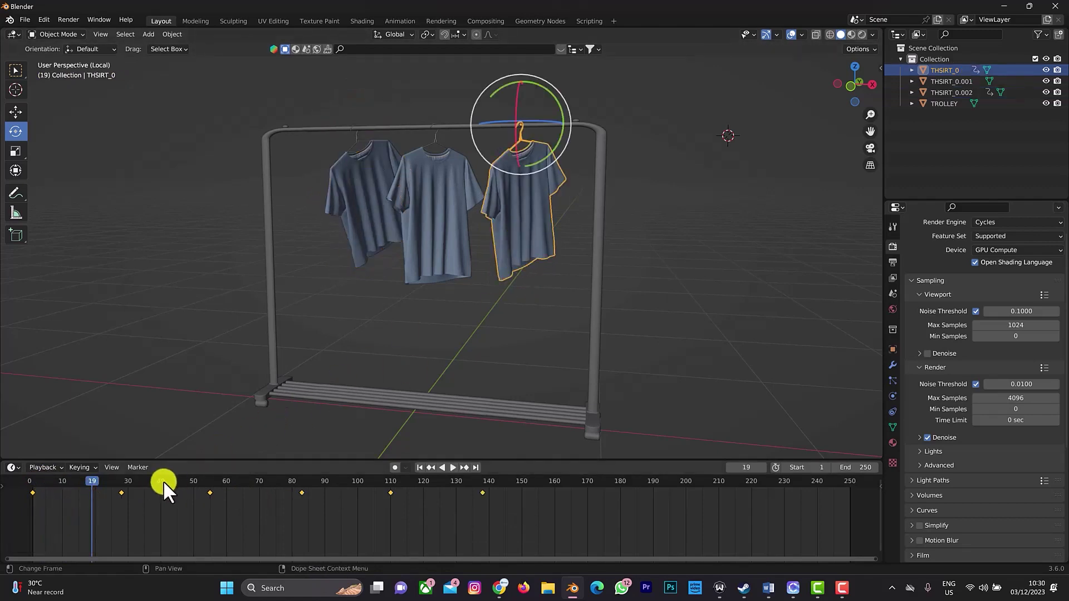
left_click(362, 202)
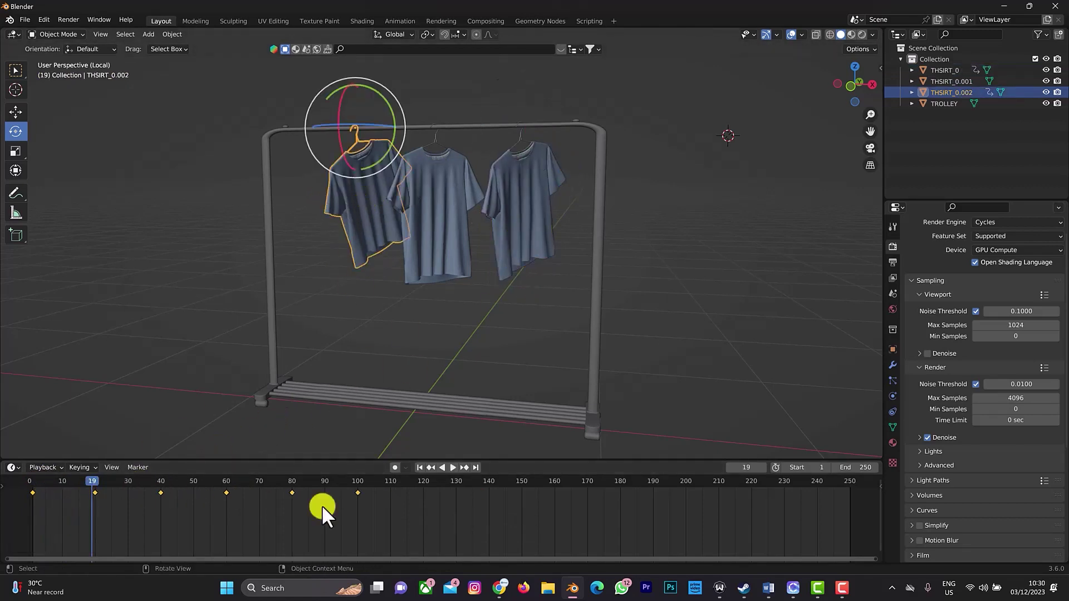
key("s")
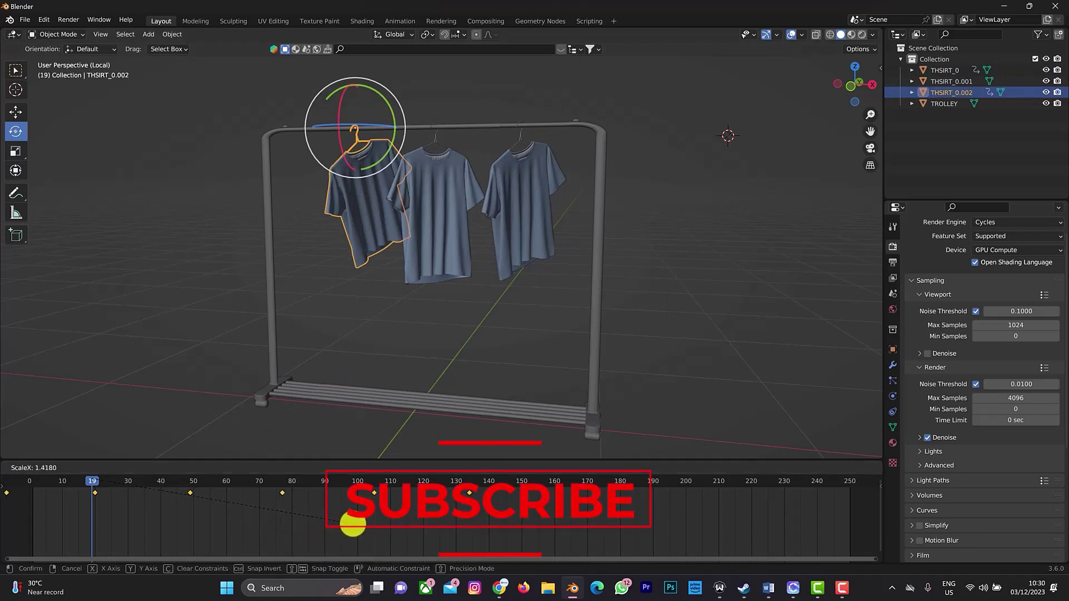
left_click(339, 520)
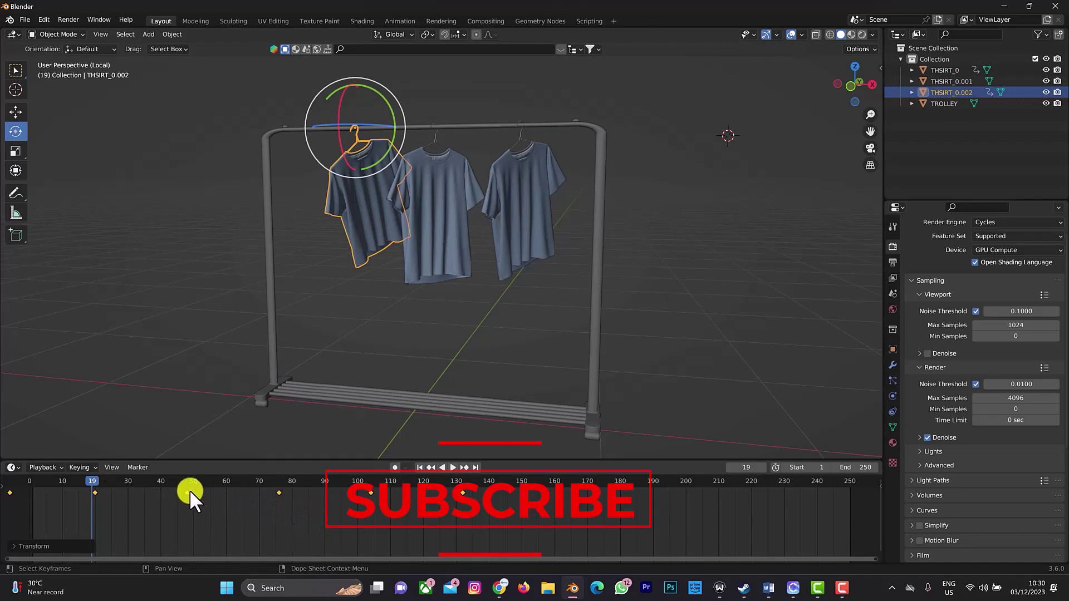
key("g")
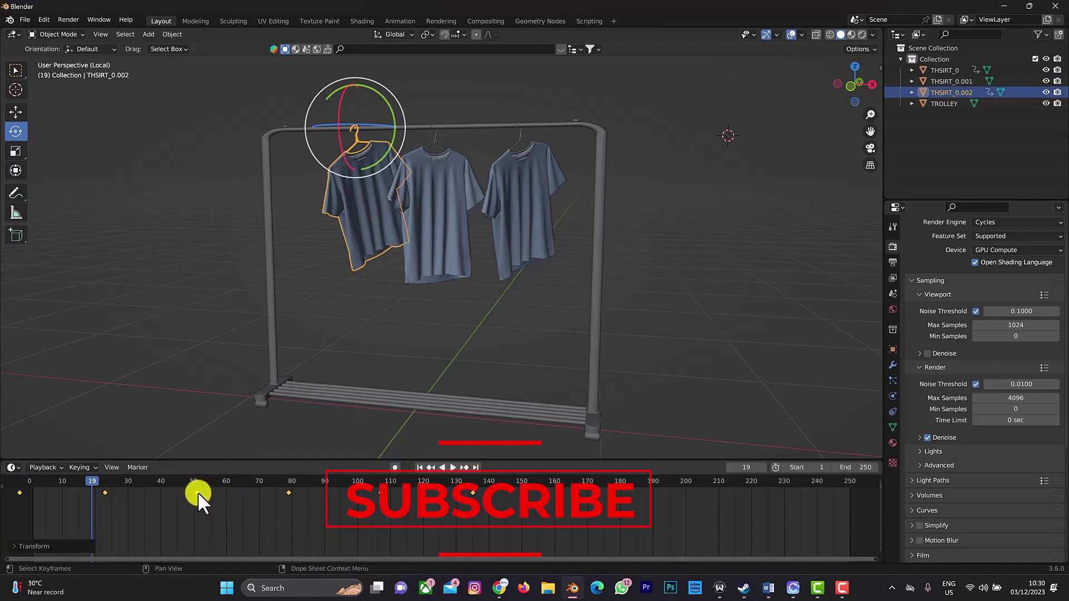
left_click(213, 498)
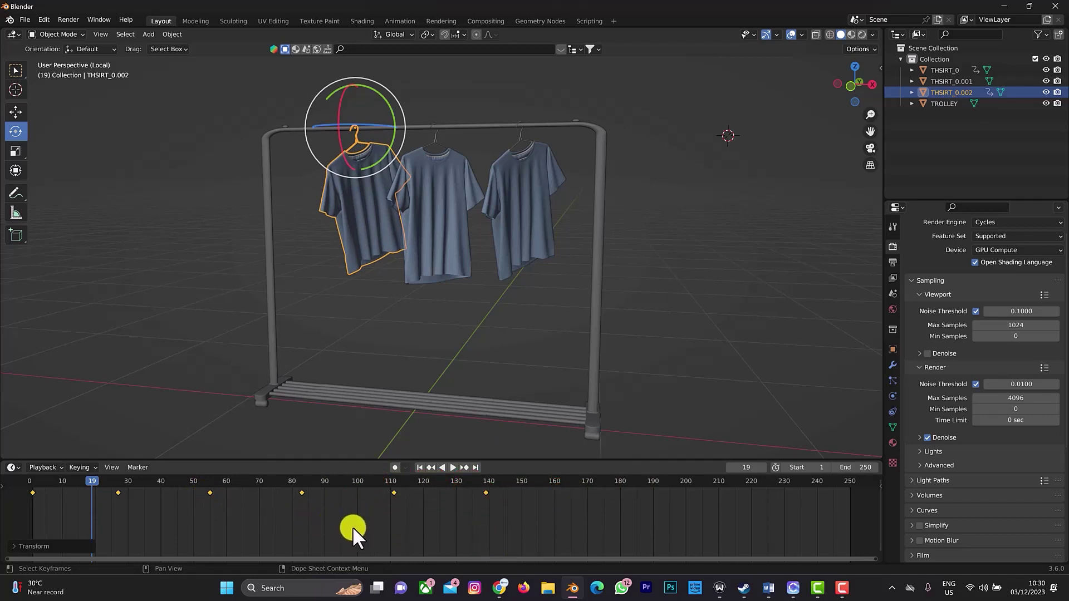
- Play and scrub the animation to preview the offset swings of both shirts
key("space")
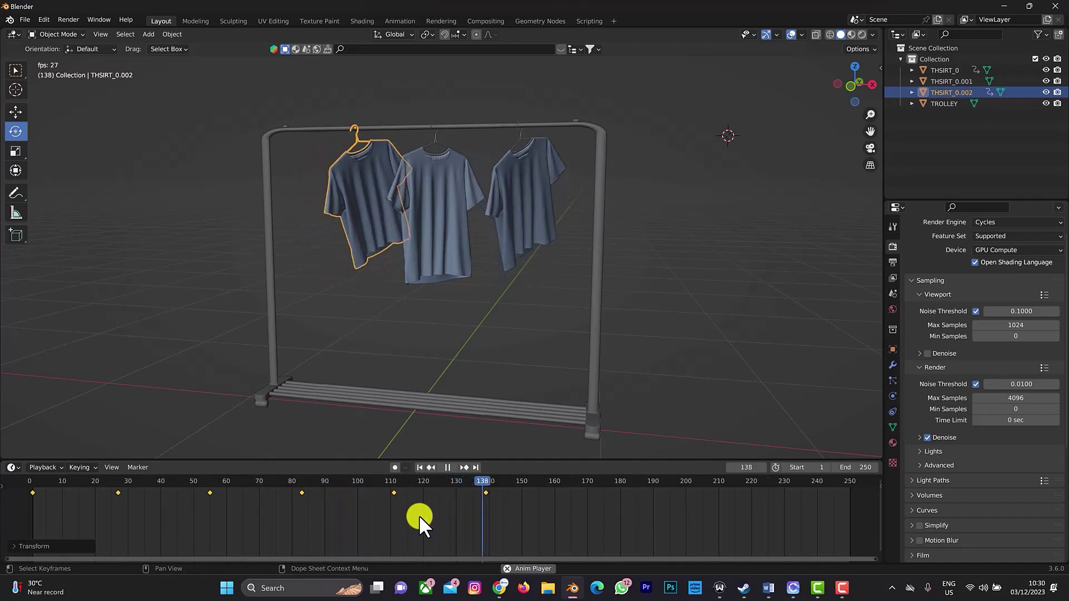
left_click_drag(557, 480, 480, 477)
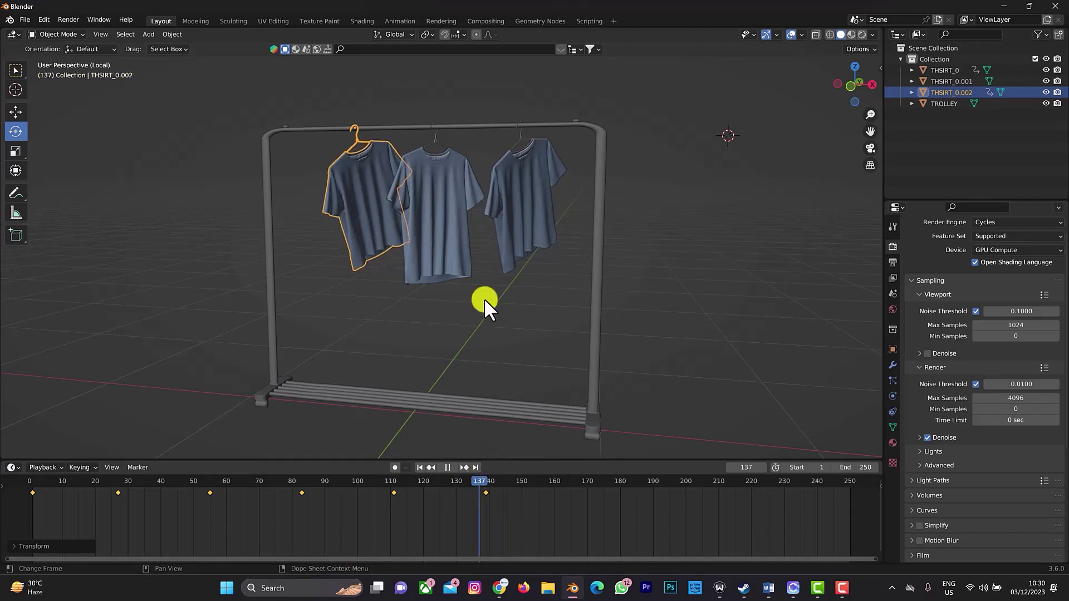
key("space")
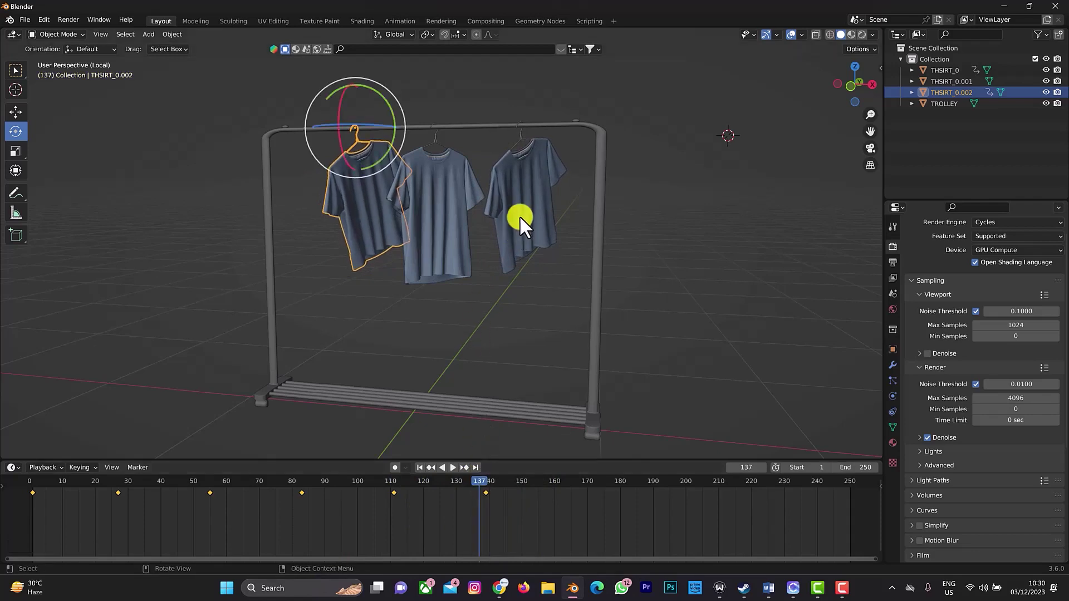
- Select the middle shirt THSIRT_0.001, trying an X rotation without applying it
left_click(436, 221)
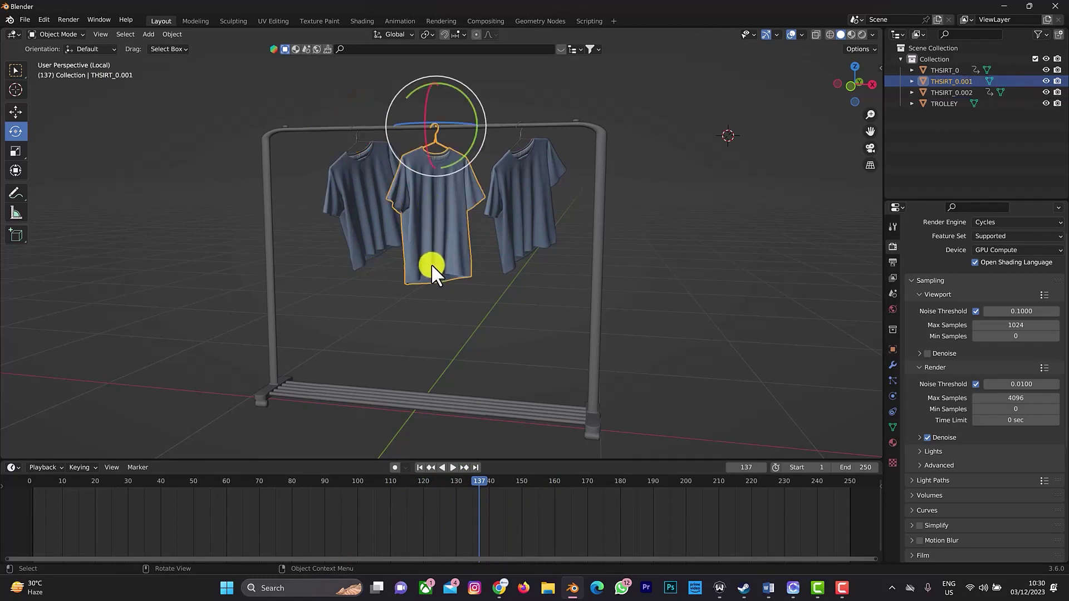
key("r")
key("x")
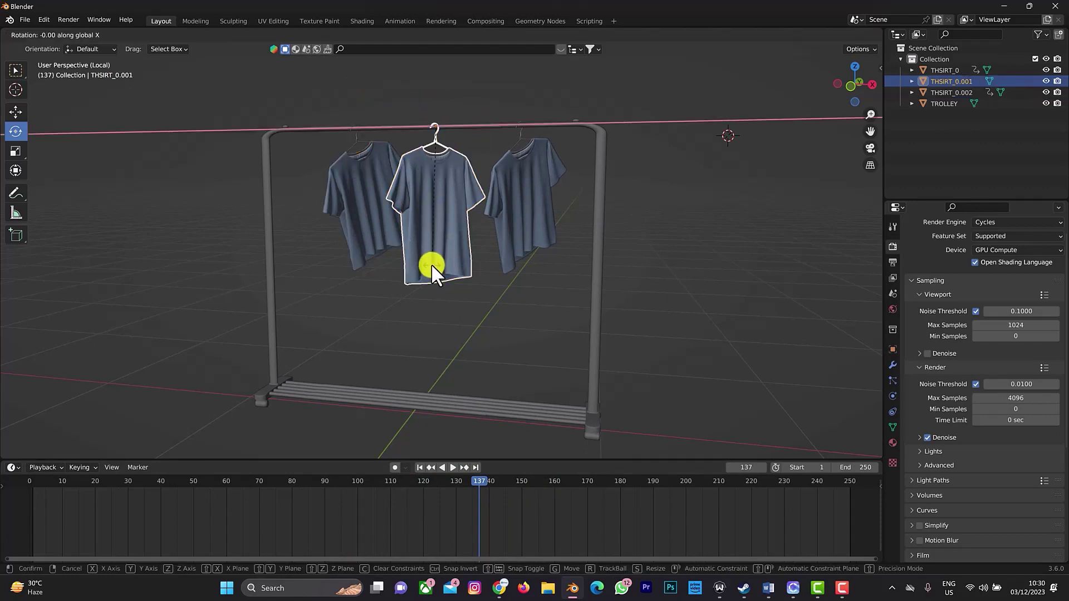
left_click(431, 263)
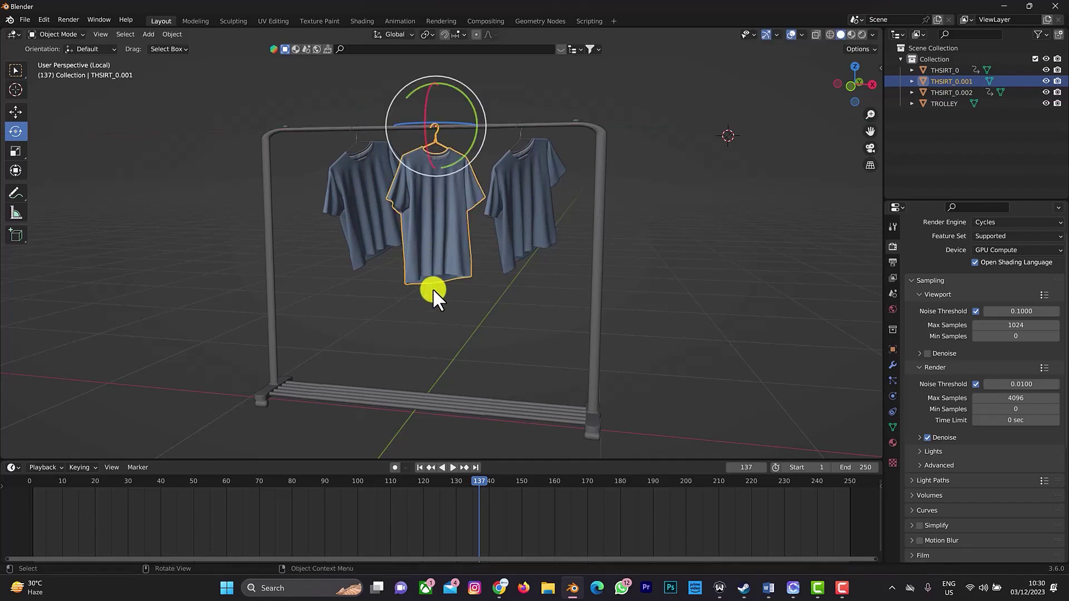
left_click(433, 289)
left_click(442, 222)
- At frame 1, tilt the middle shirt -30° about X and keyframe its rotation
left_click(419, 467)
key("r")
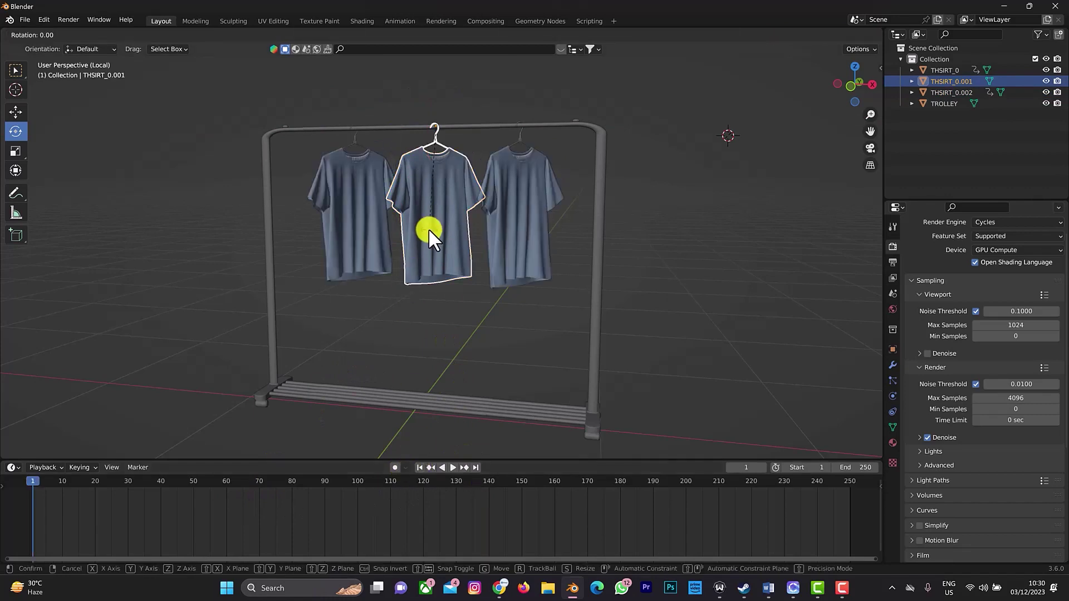
key("x")
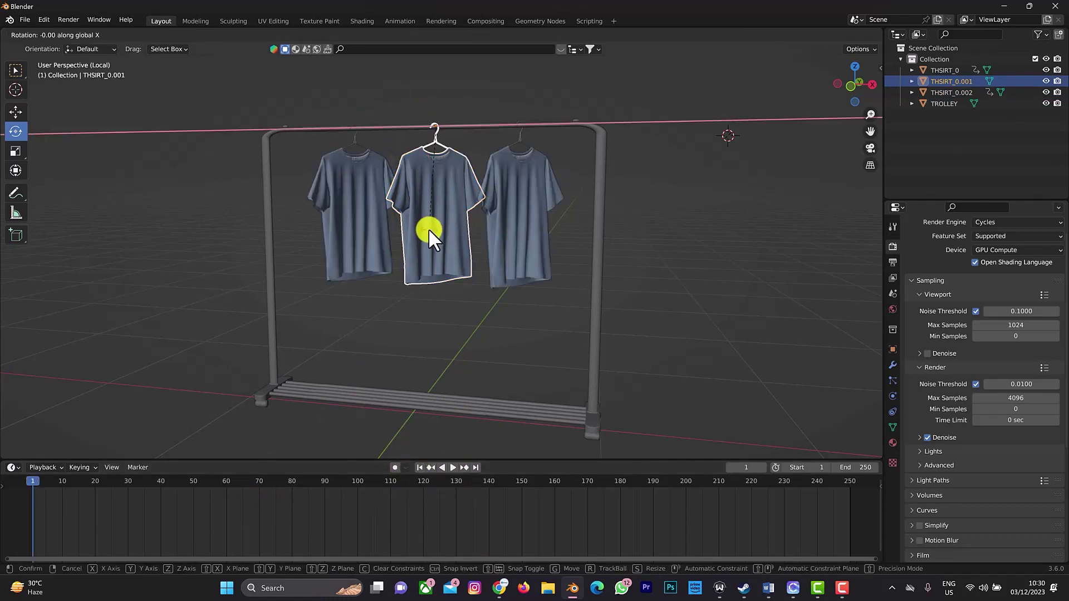
type("-30")
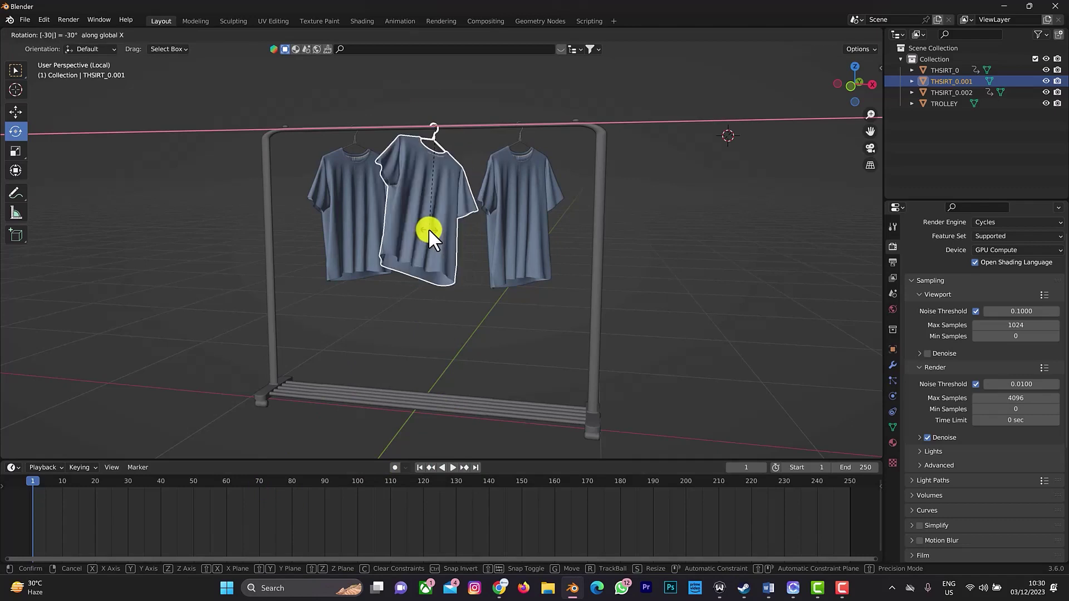
key("Return")
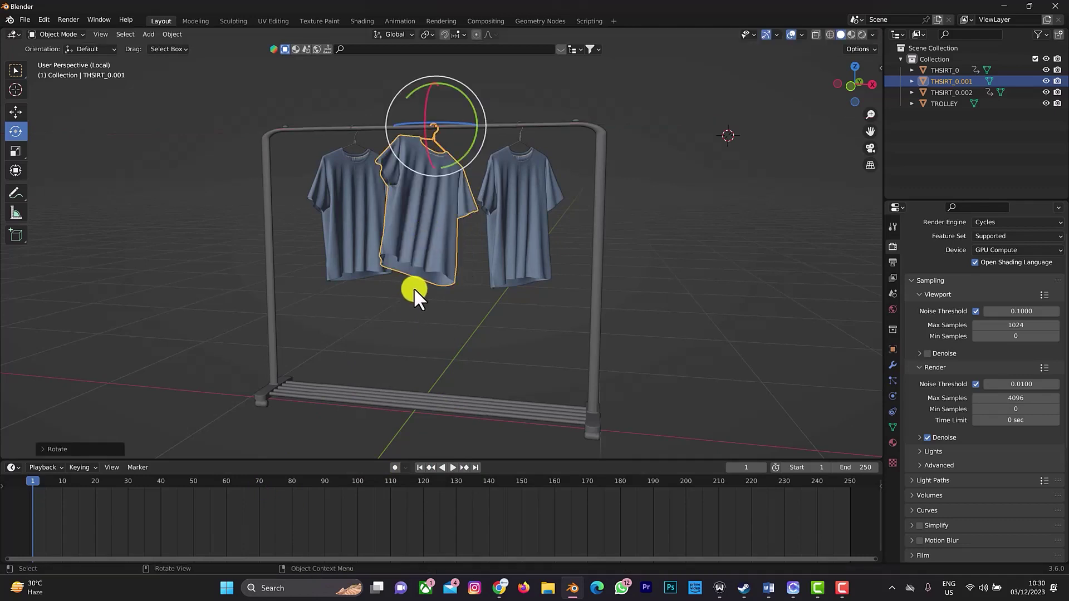
key("i")
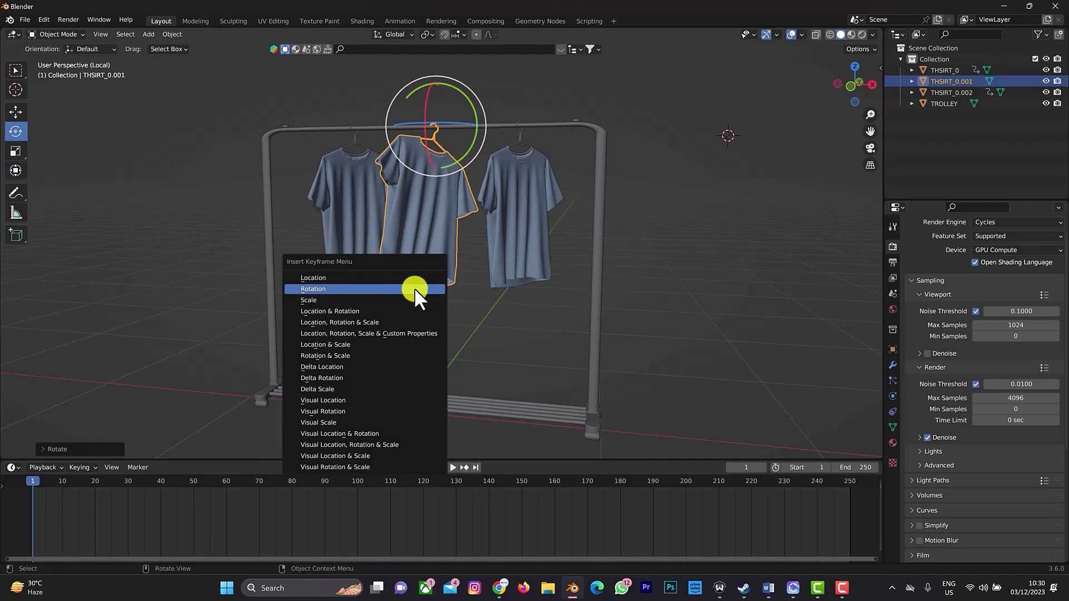
left_click(414, 289)
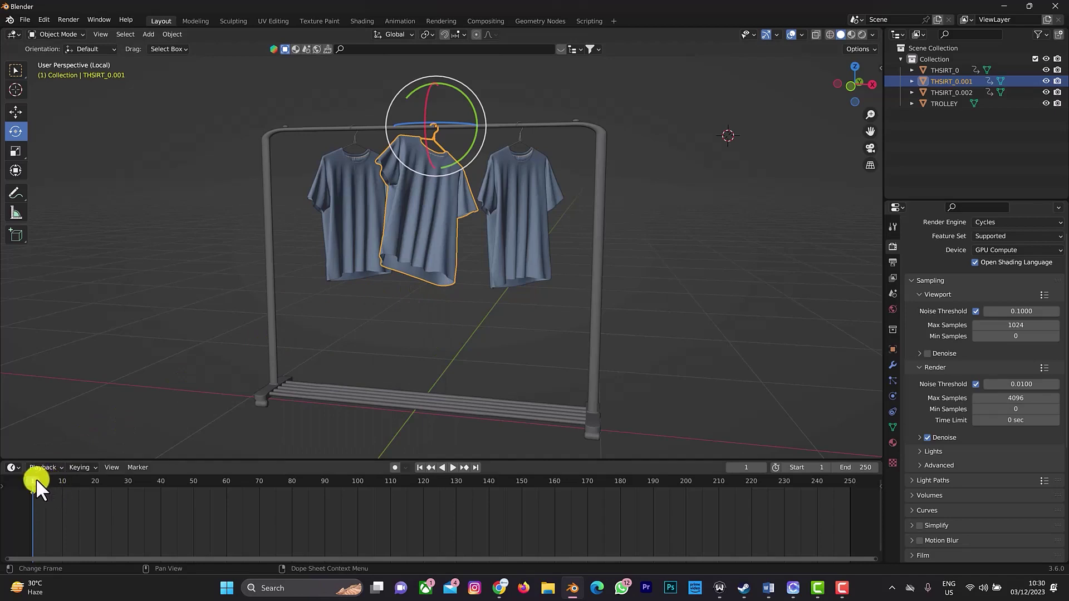
- Stop at frame 20, tilt the middle shirt 60° about X, and keyframe its rotation
key("space")
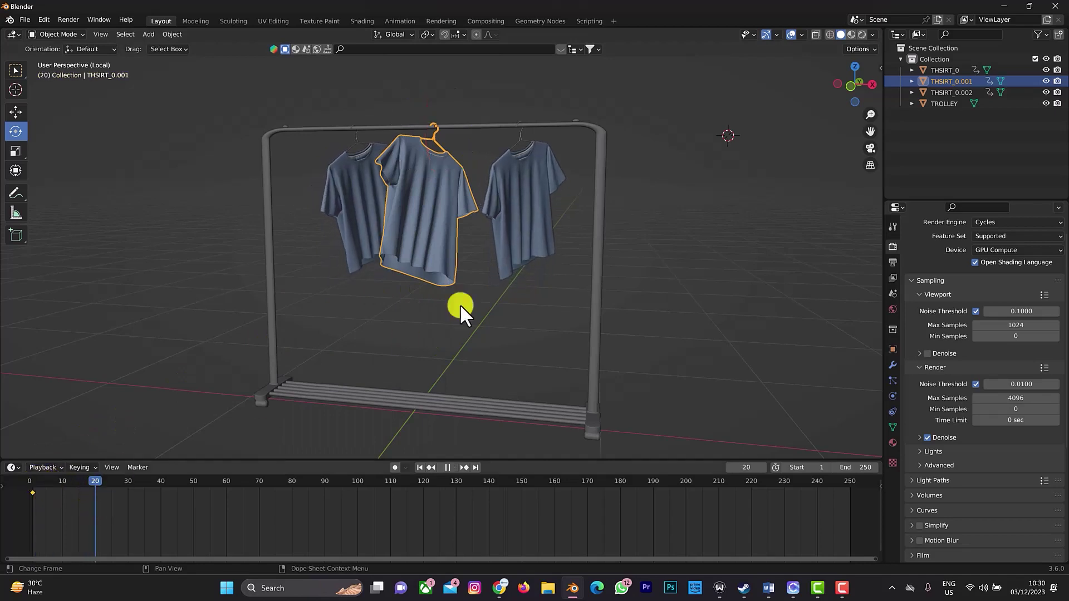
key("space")
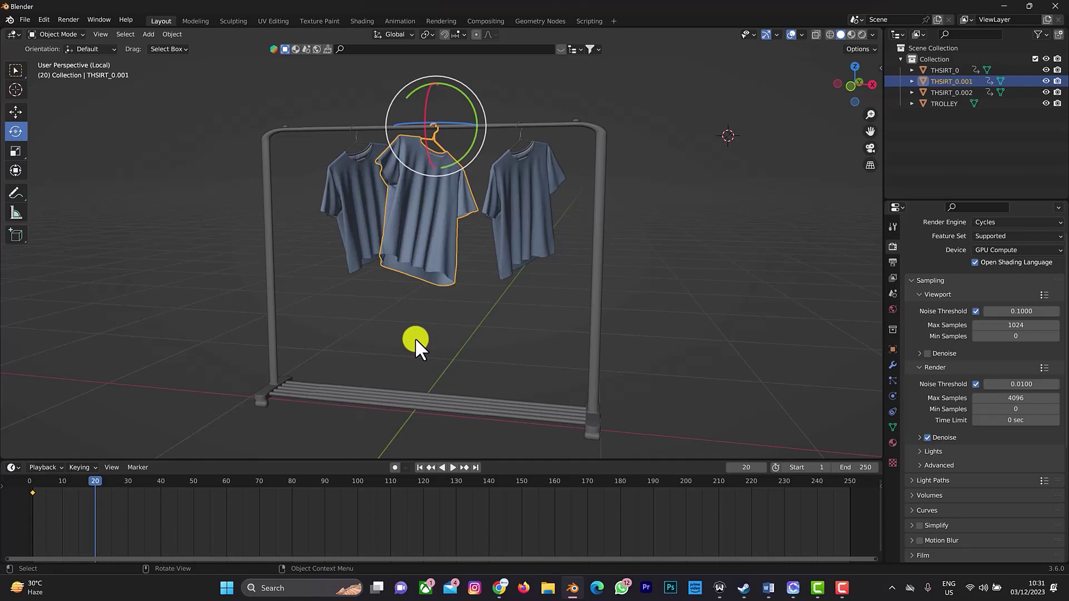
key("r")
key("x")
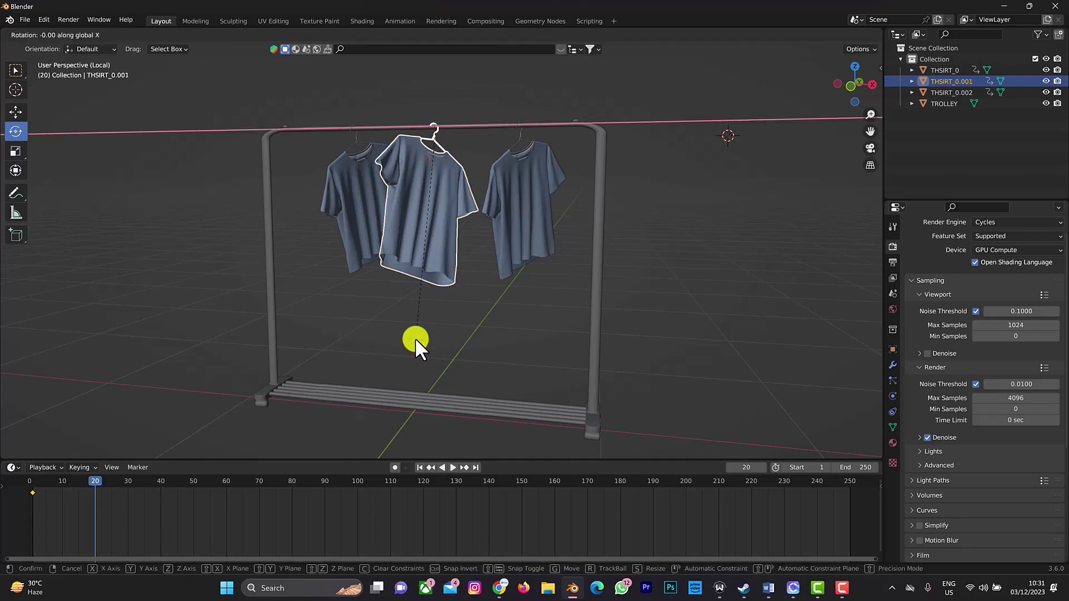
type("60")
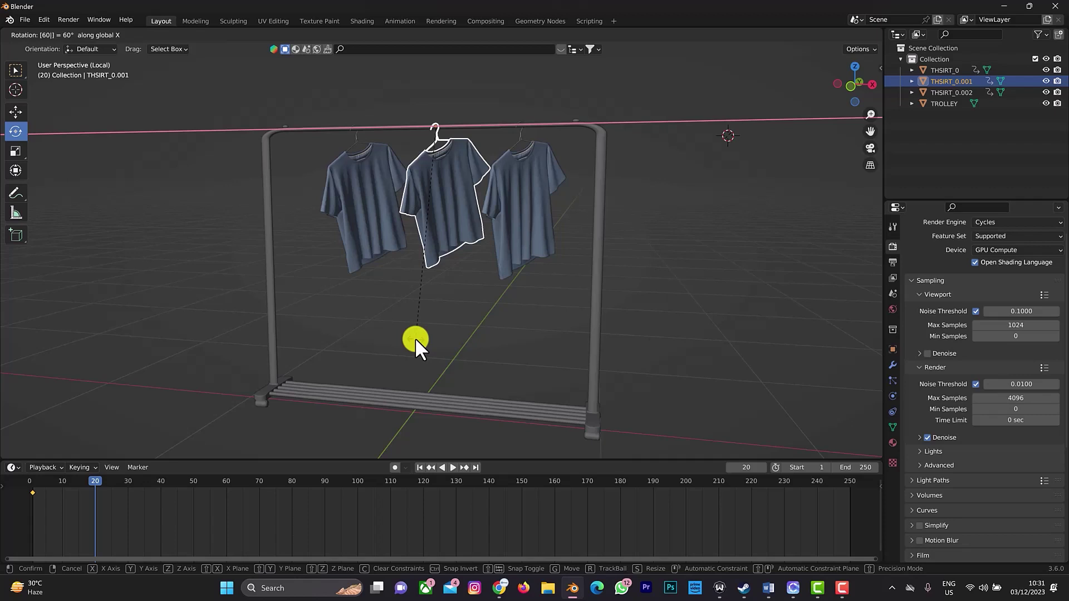
key("equal")
key("Return")
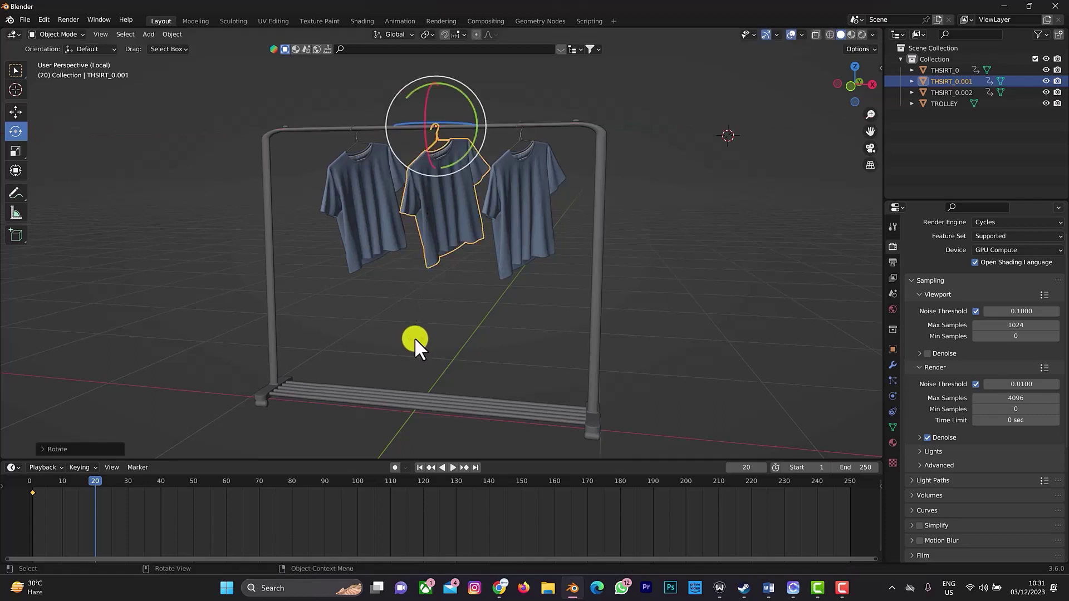
key("i")
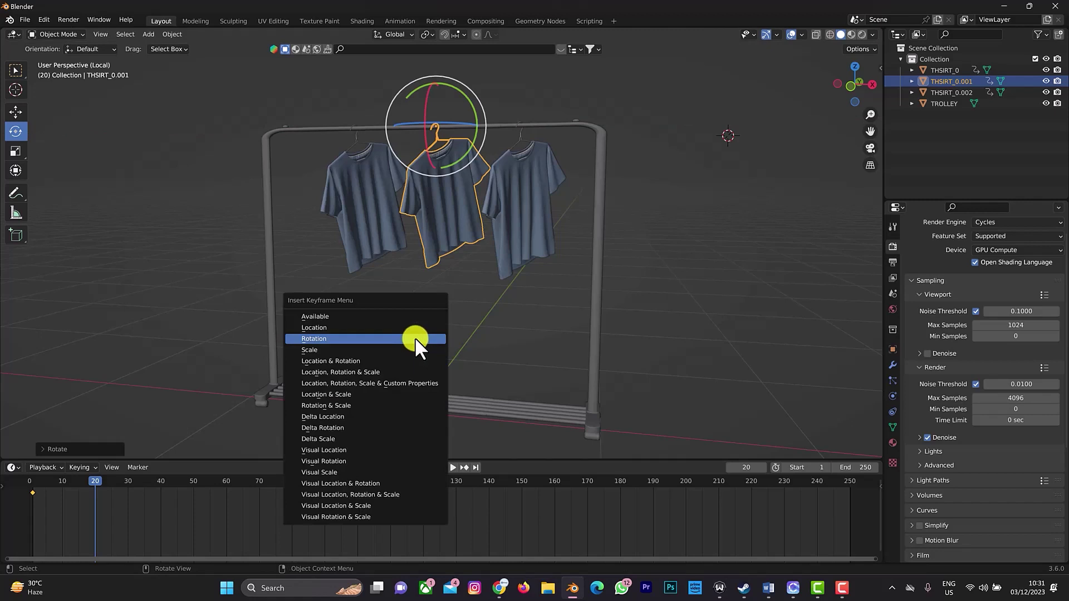
left_click(416, 337)
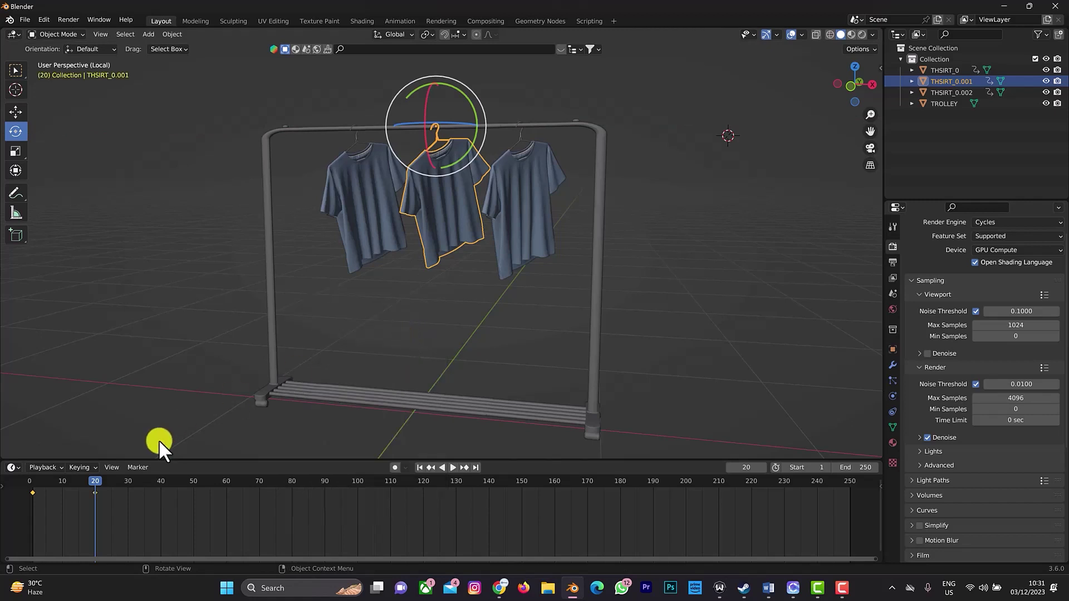
- At frame 40, swing the middle shirt -60° about X and keyframe its rotation
left_click_drag(100, 481, 160, 491)
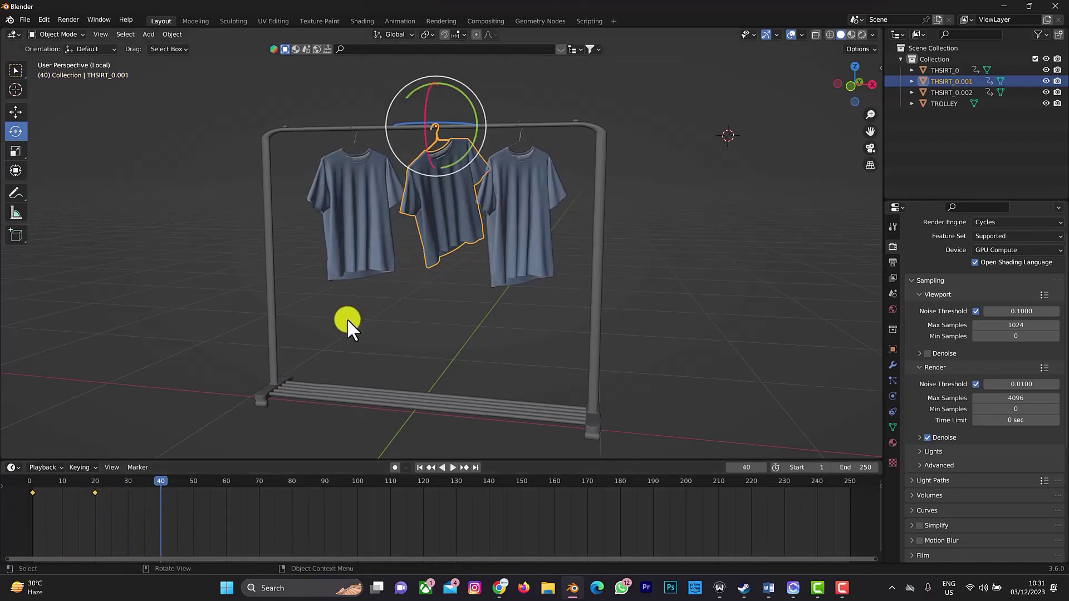
key("r")
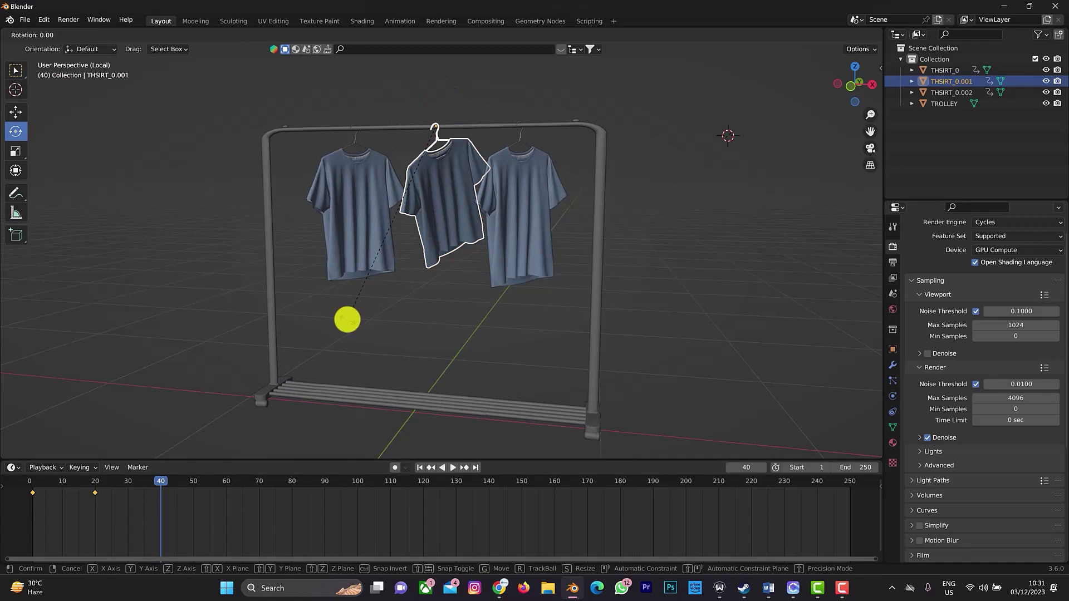
key("x")
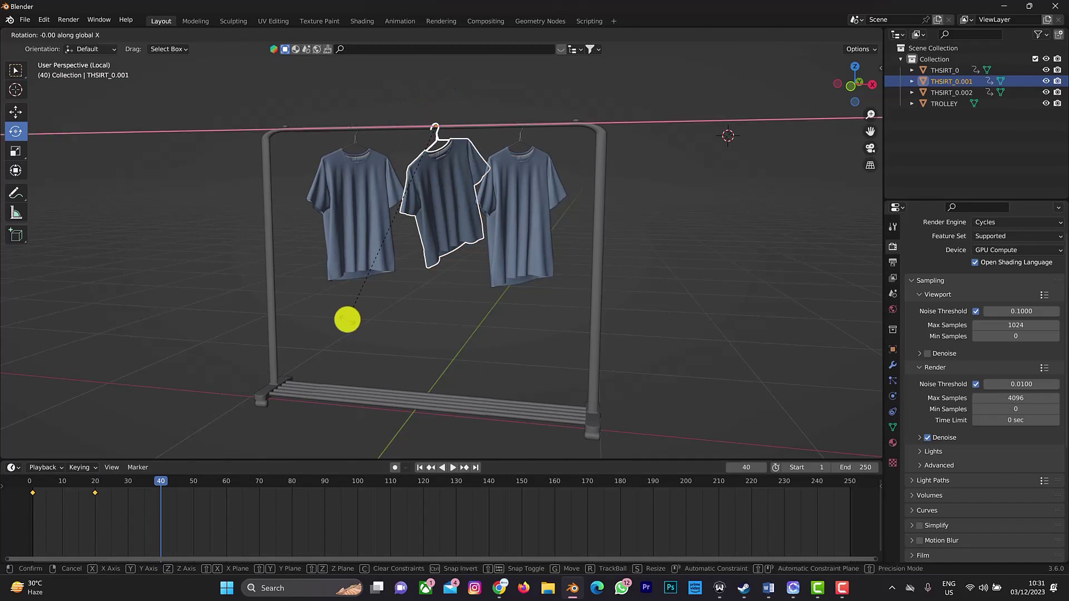
type("-60")
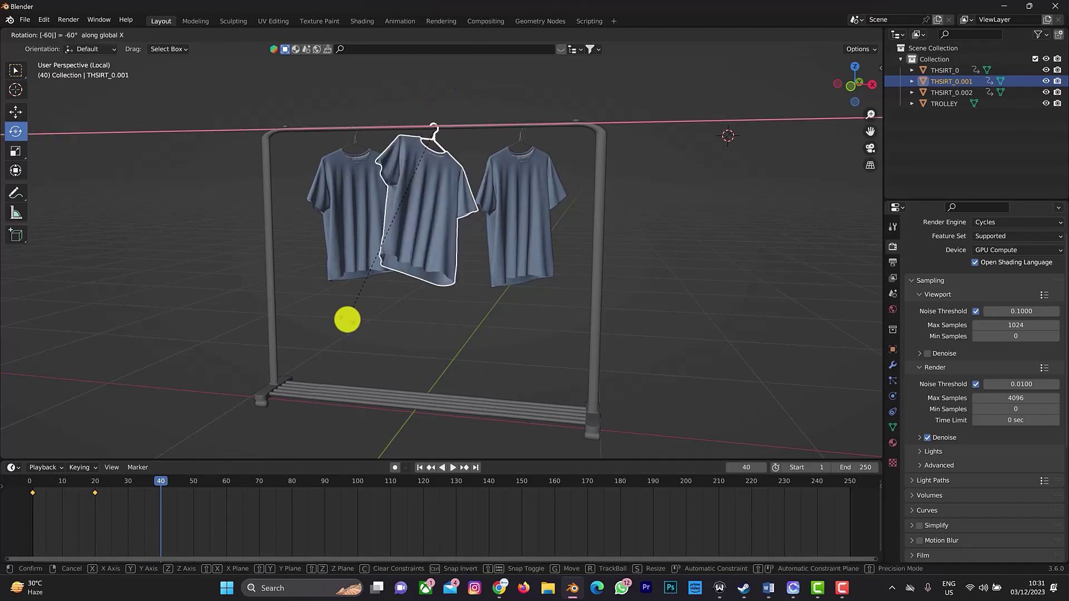
key("Return")
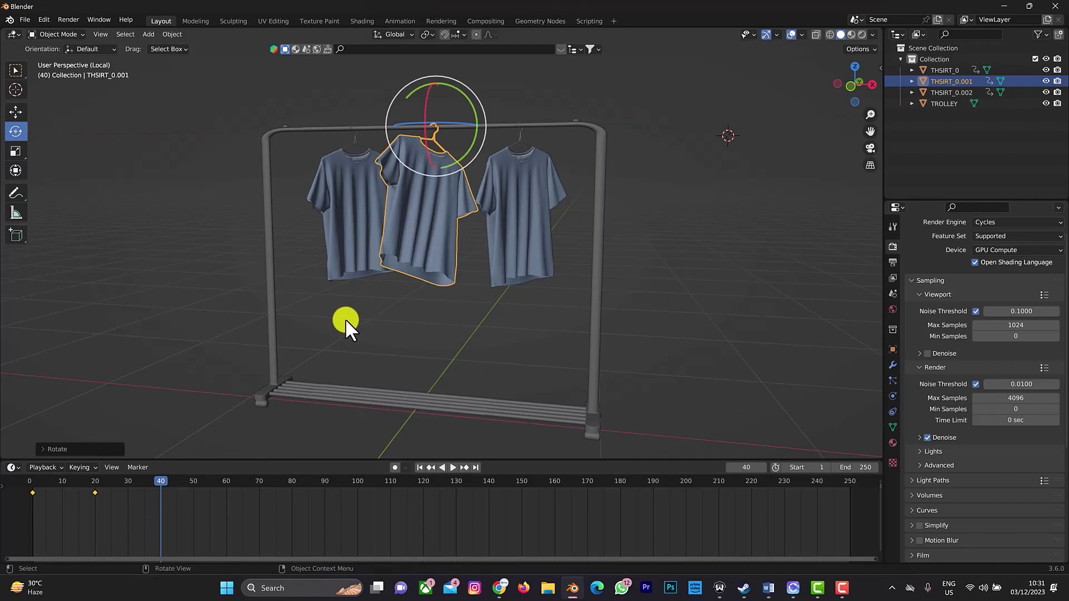
key("i")
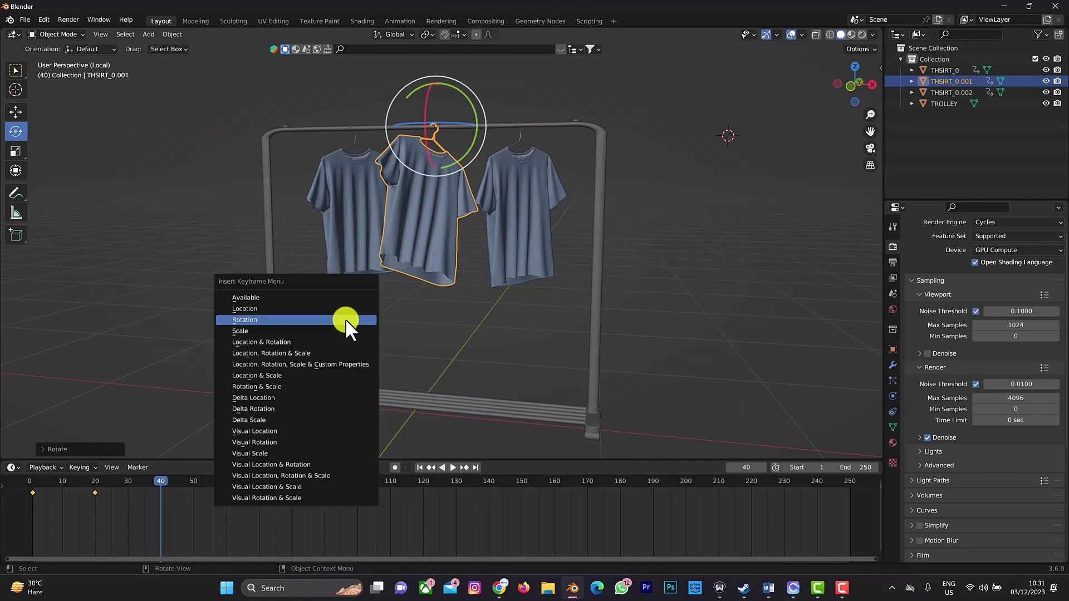
left_click(312, 320)
- At frame 60, swing the middle shirt back about X and keyframe its rotation
left_click_drag(165, 483, 225, 484)
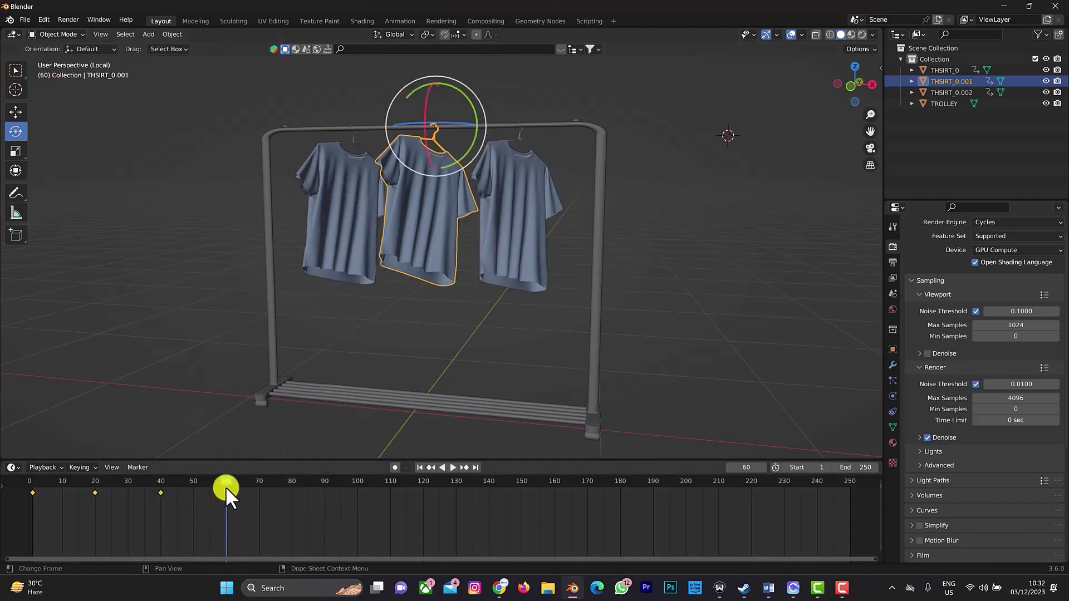
key("r")
key("x")
left_click(343, 366)
key("i")
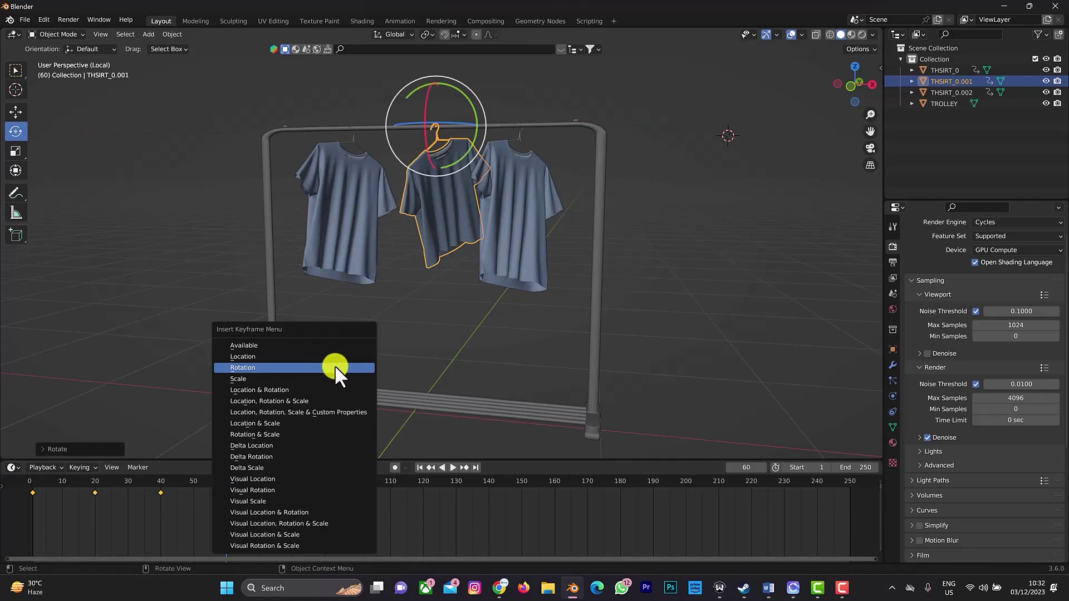
left_click(335, 365)
- At frame 80, swing the middle shirt -60° about X and keyframe its rotation
key("space")
key("space")
key("r")
key("x")
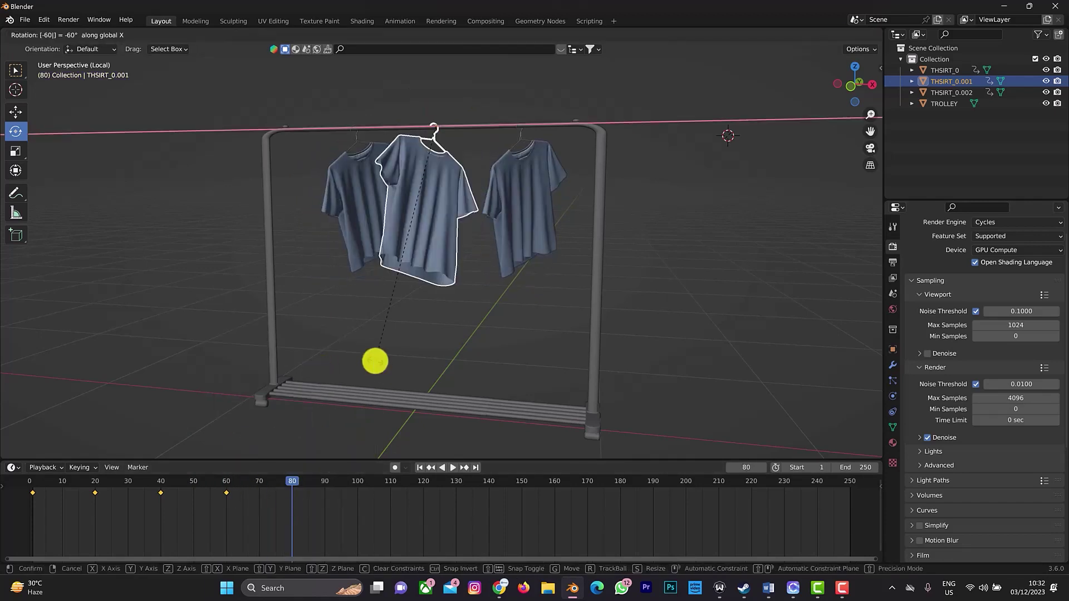
left_click(372, 361)
key("i")
left_click(358, 357)
- At frame 100, tilt the middle shirt 60° about X and keyframe its rotation
key("Up")
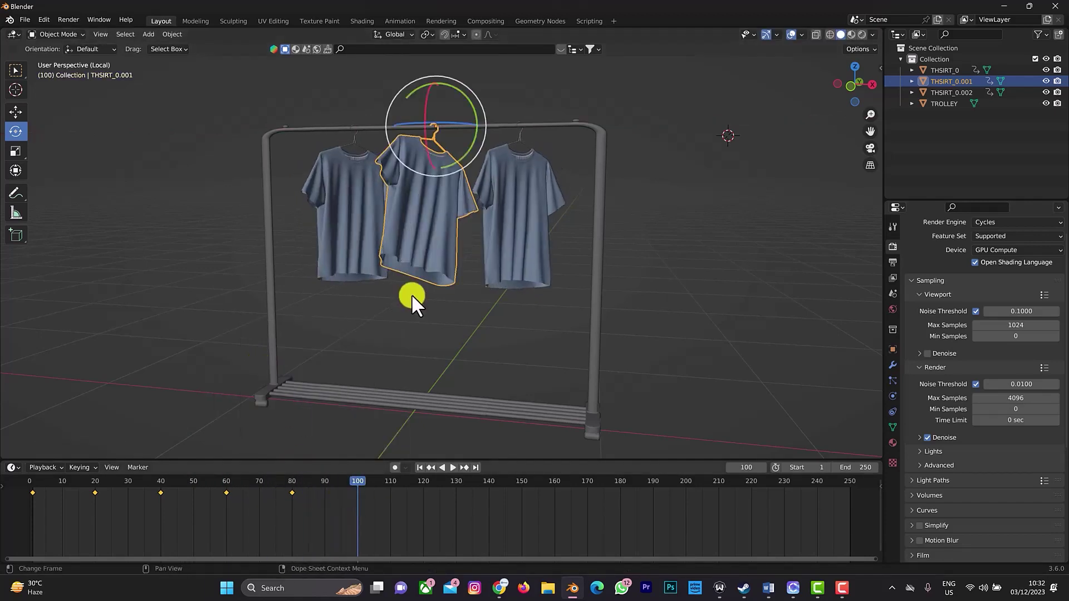
key("r")
key("x")
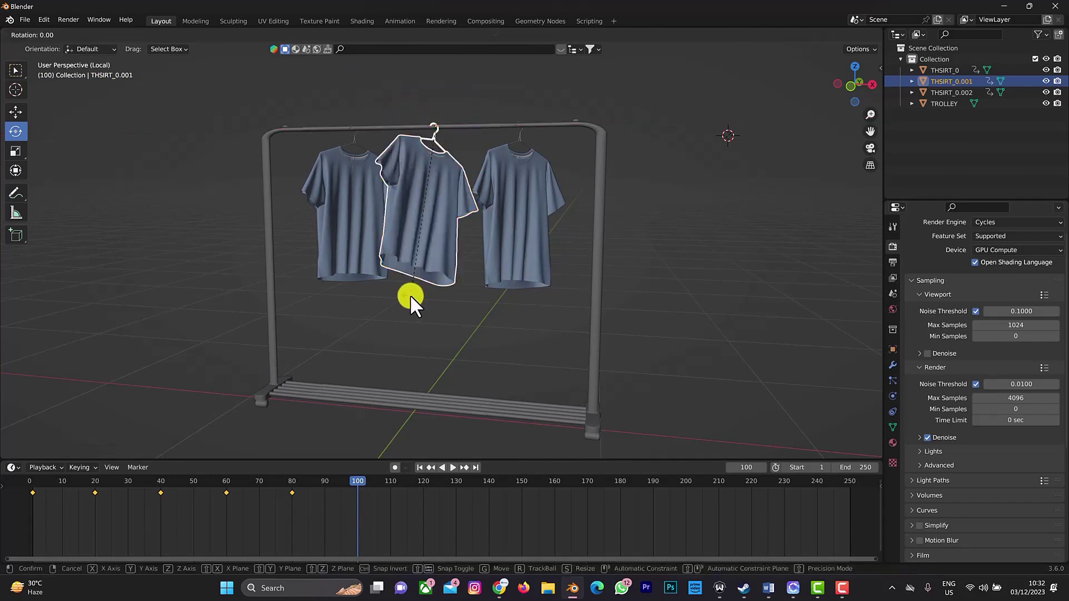
type("60")
key("Return")
key("i")
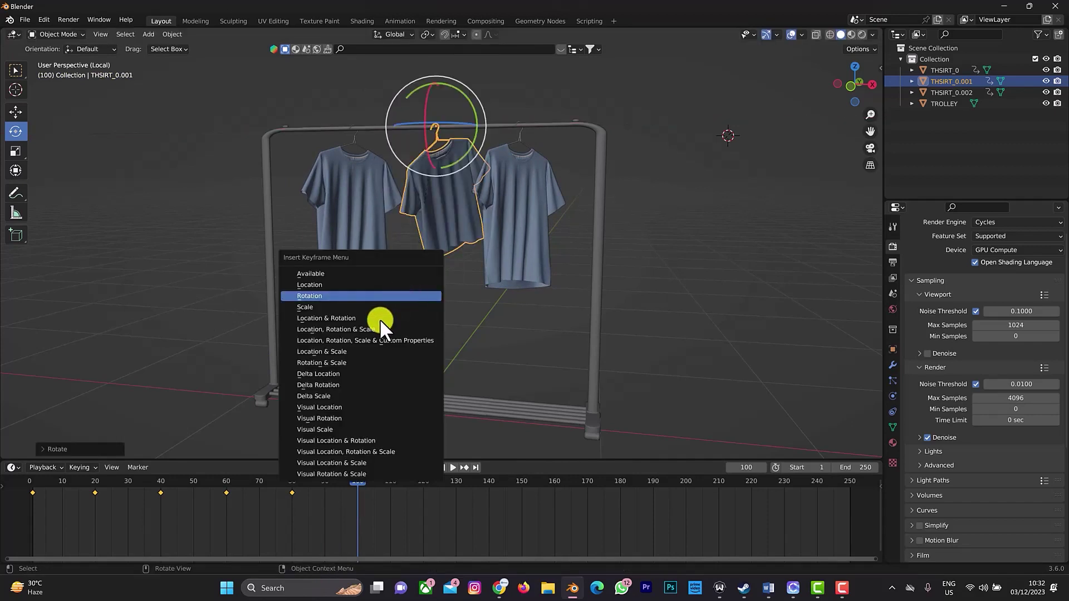
left_click(326, 295)
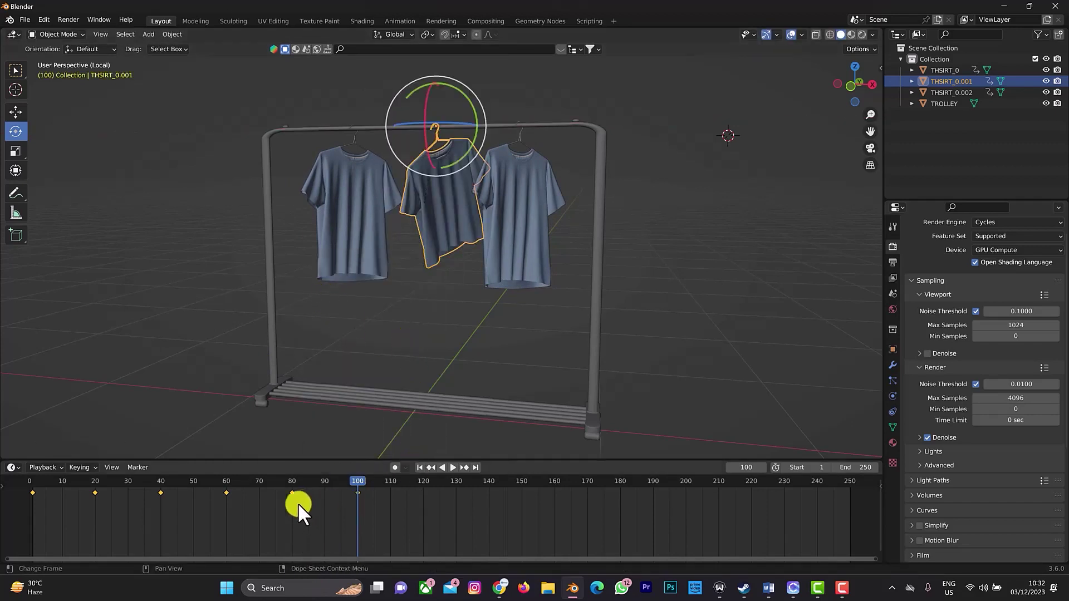
- Shift the middle shirt's swing keyframes about 40 frames later, undoing a trial stretch
key("s")
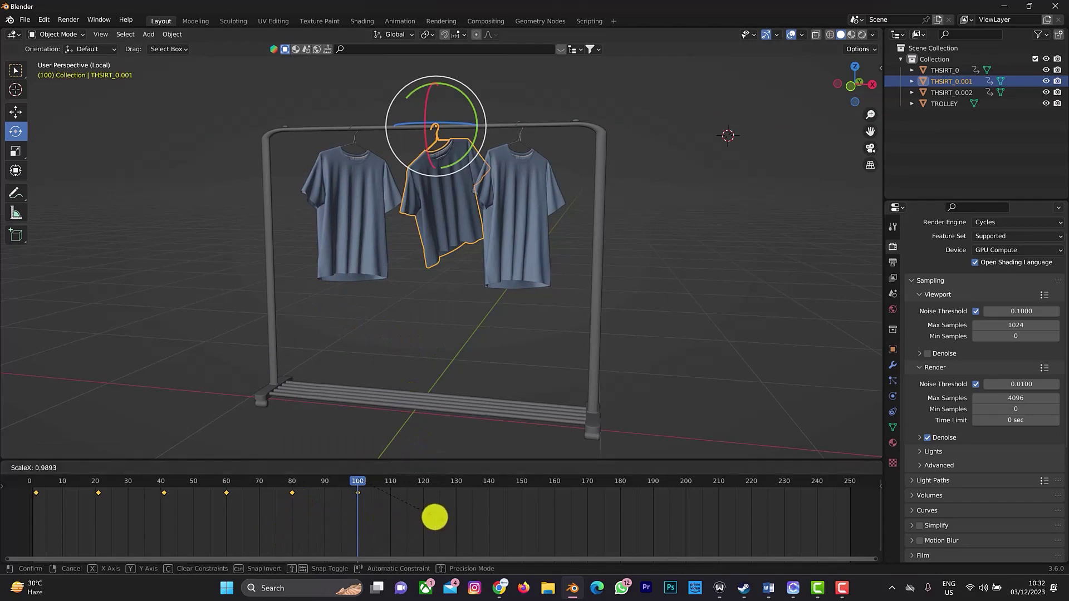
left_click(438, 516)
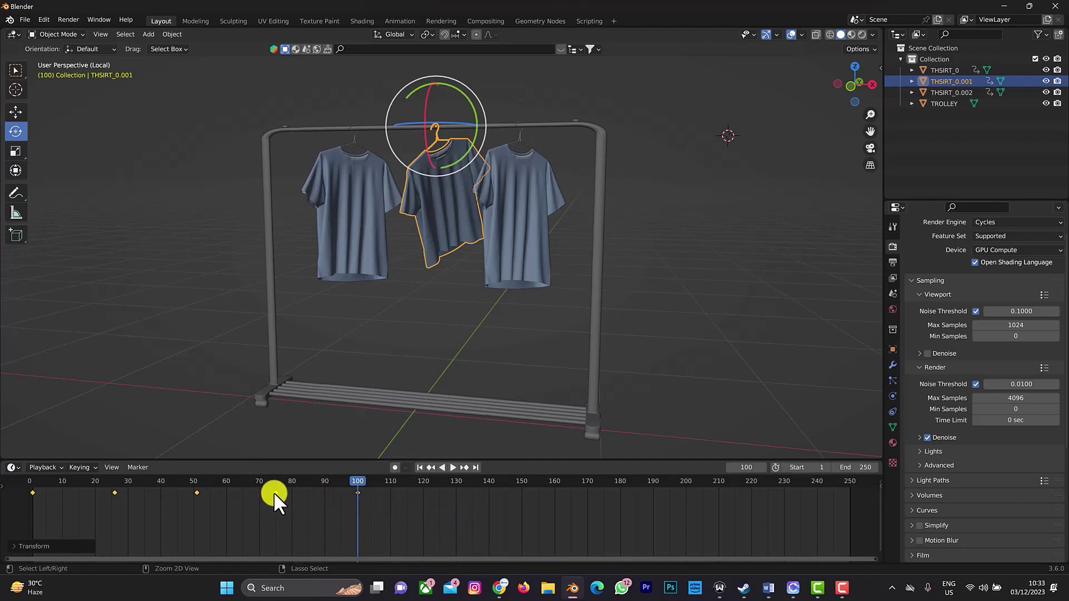
key("ctrl+z")
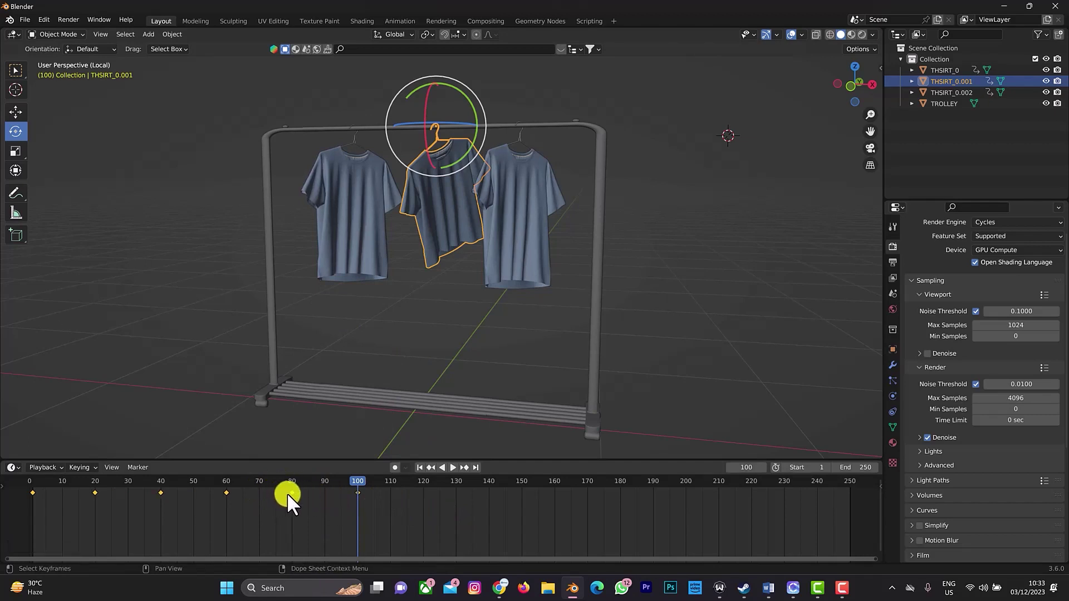
key("g")
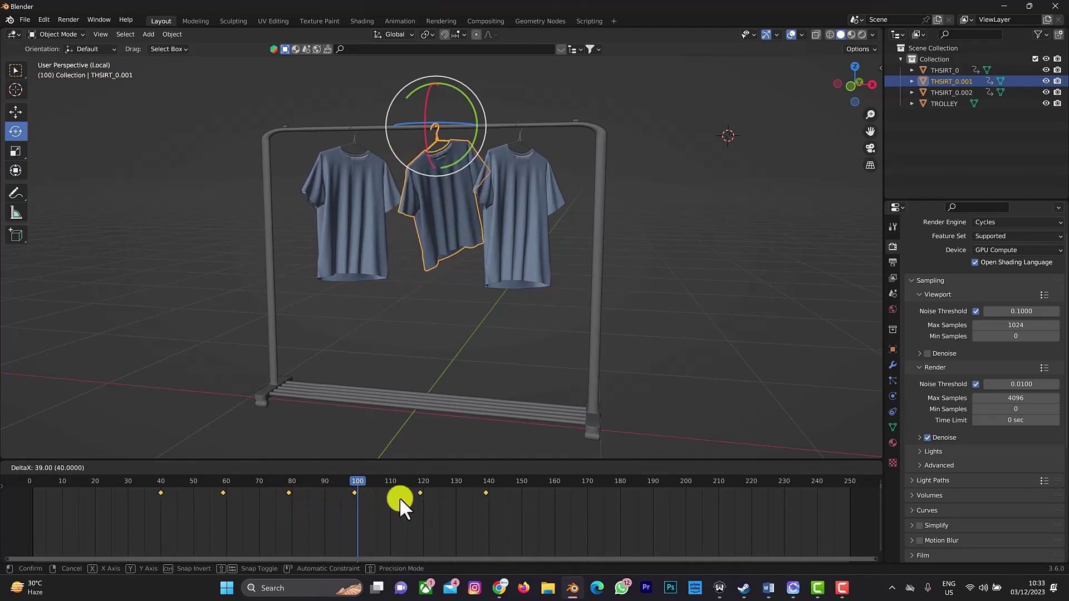
left_click(399, 497)
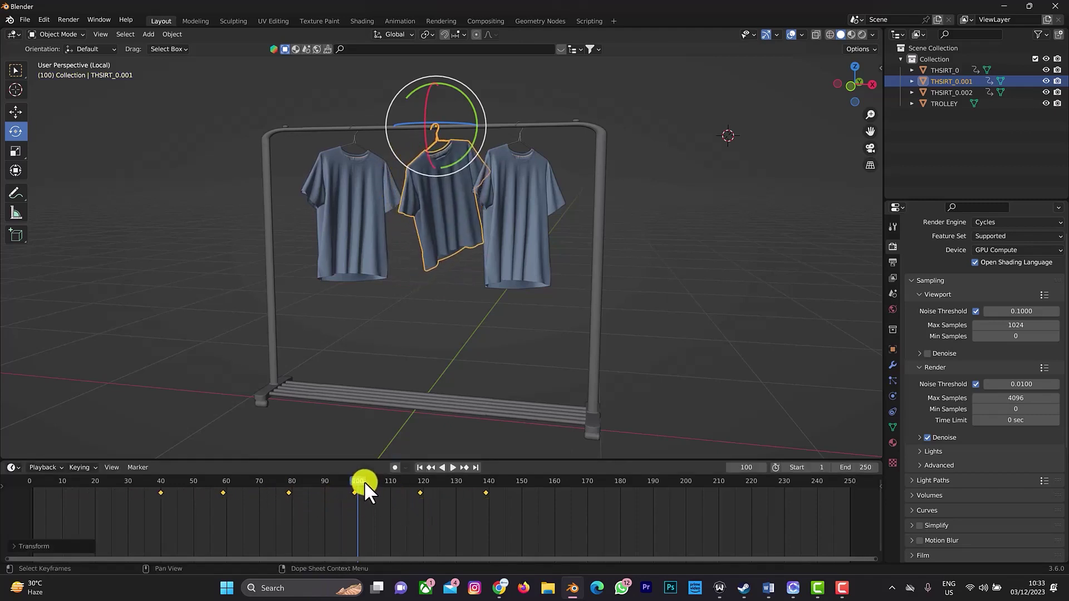
key("g")
left_click(422, 493)
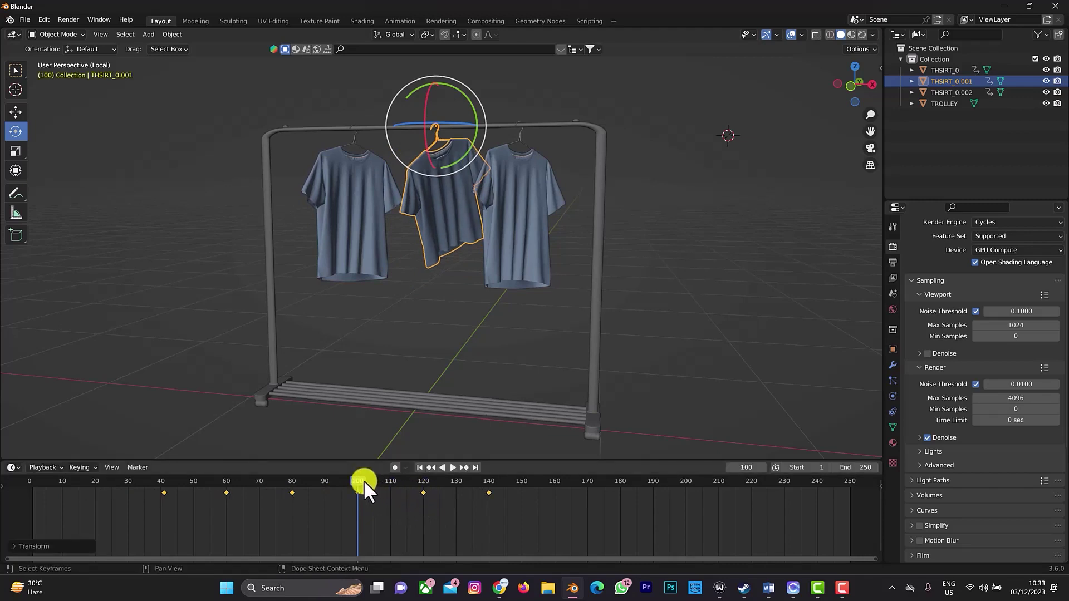
- Rescale the keyframes around frame 140 to roughly 28-frame spacing, then return to frame 1
key("space")
left_click(486, 505)
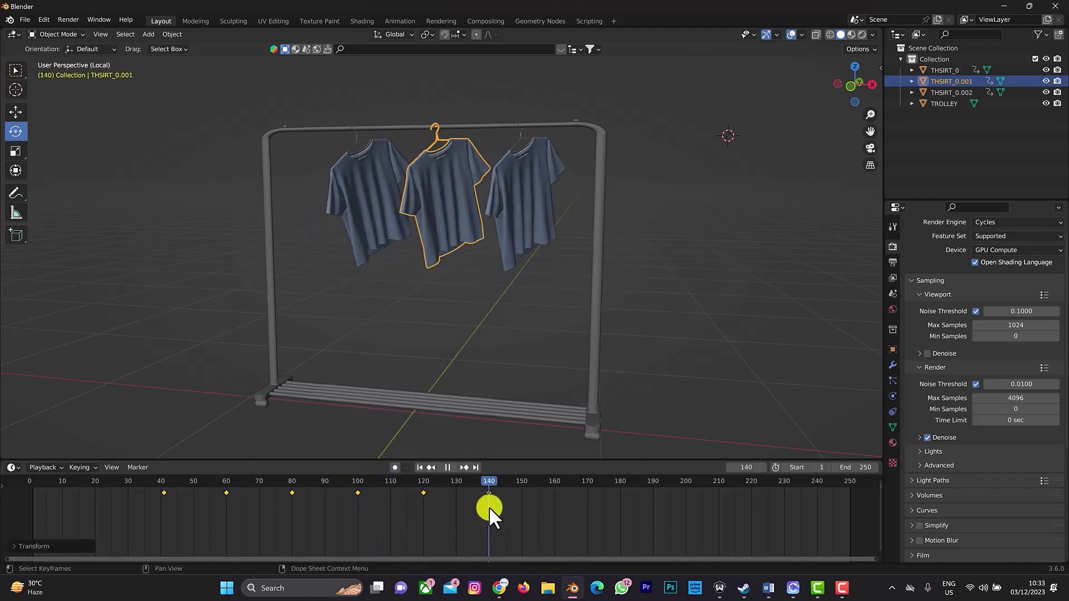
key("space")
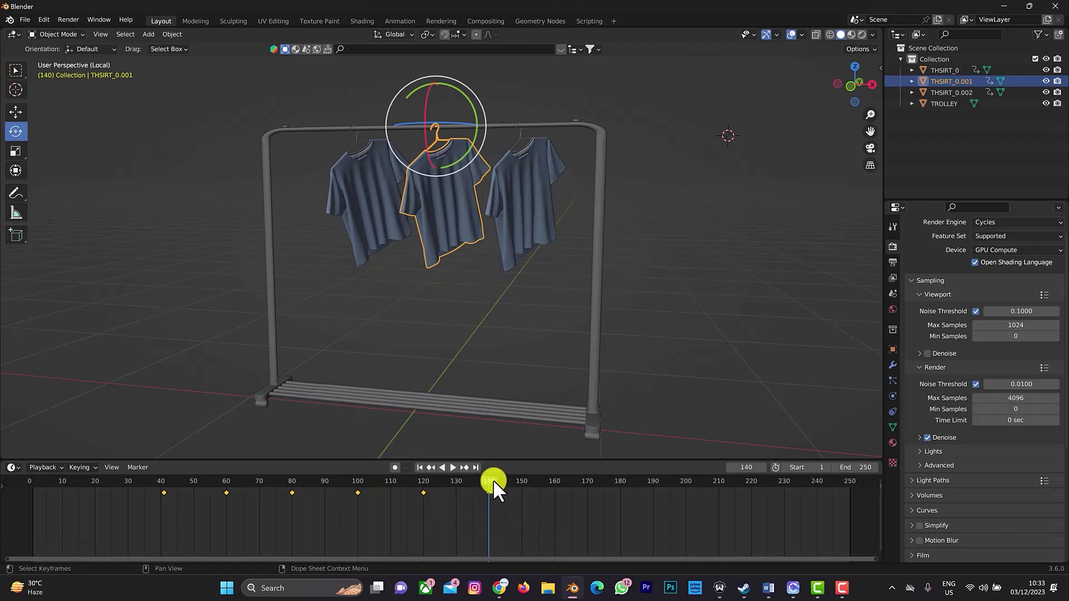
key("s")
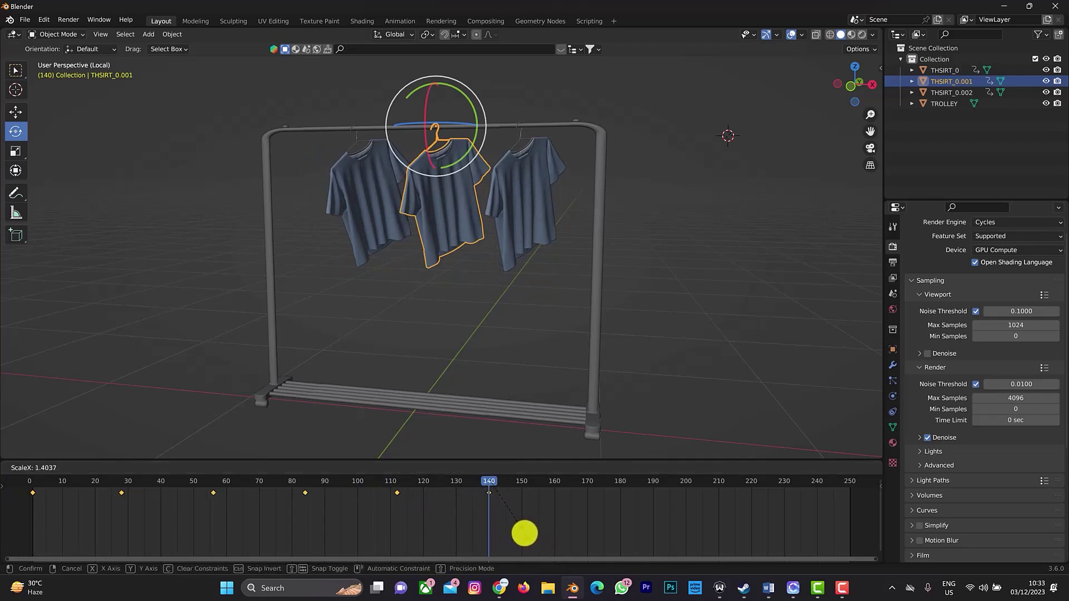
left_click(523, 532)
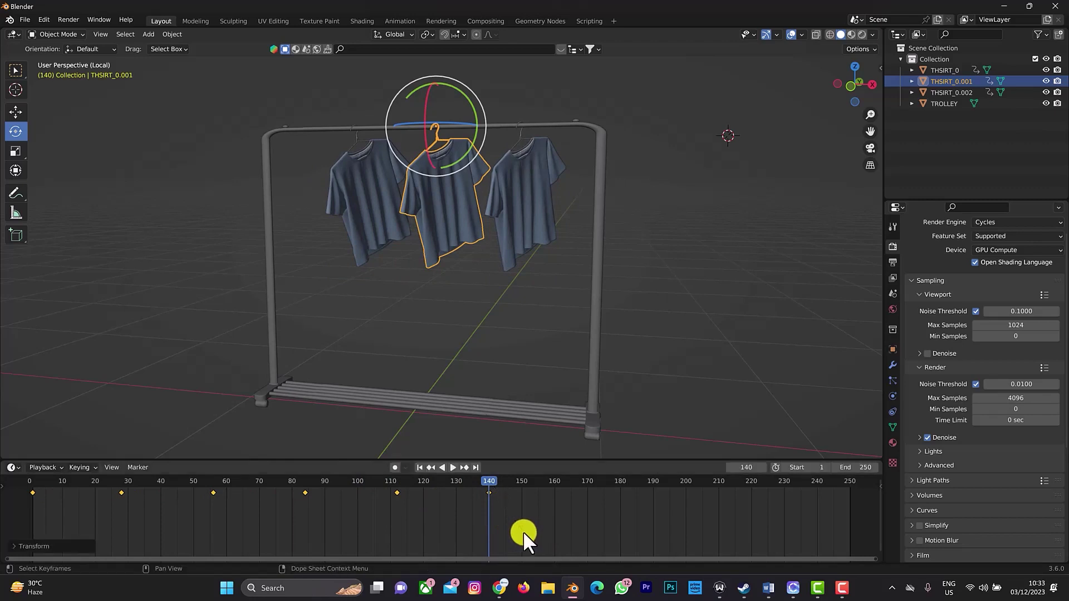
left_click(419, 467)
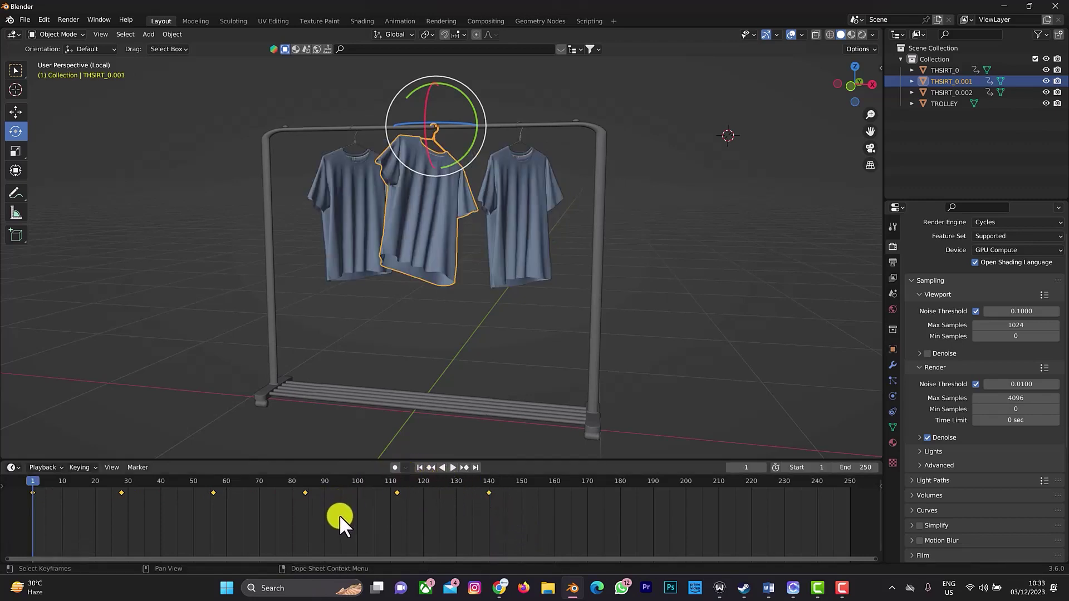
- Set the middle shirt's swing keyframes to Linear interpolation, play the swing, and rewind to frame 0
key("t")
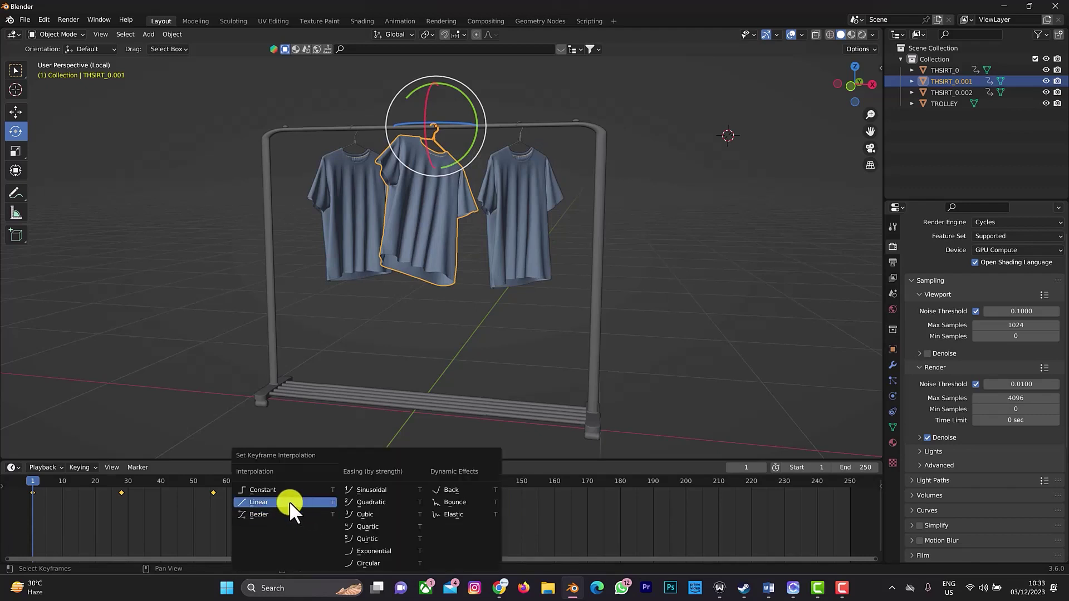
left_click(289, 501)
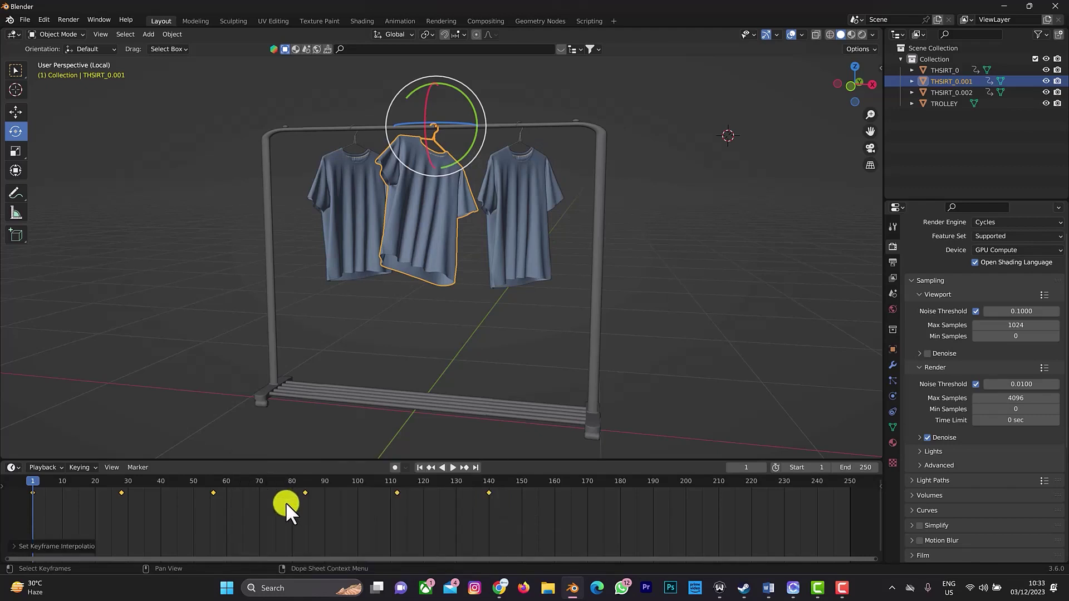
key("space")
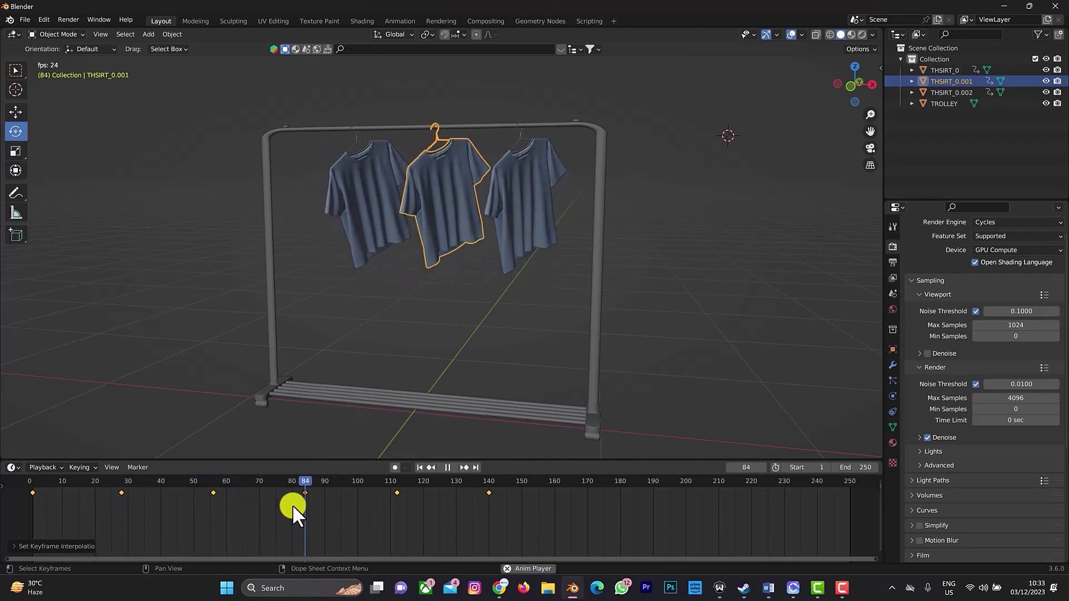
key("space")
mouse_move(325, 477)
left_mouse_down()
mouse_move(17, 502)
mouse_move(32, 505)
mouse_move(62, 478)
mouse_move(128, 473)
mouse_move(32, 494)
left_mouse_up()
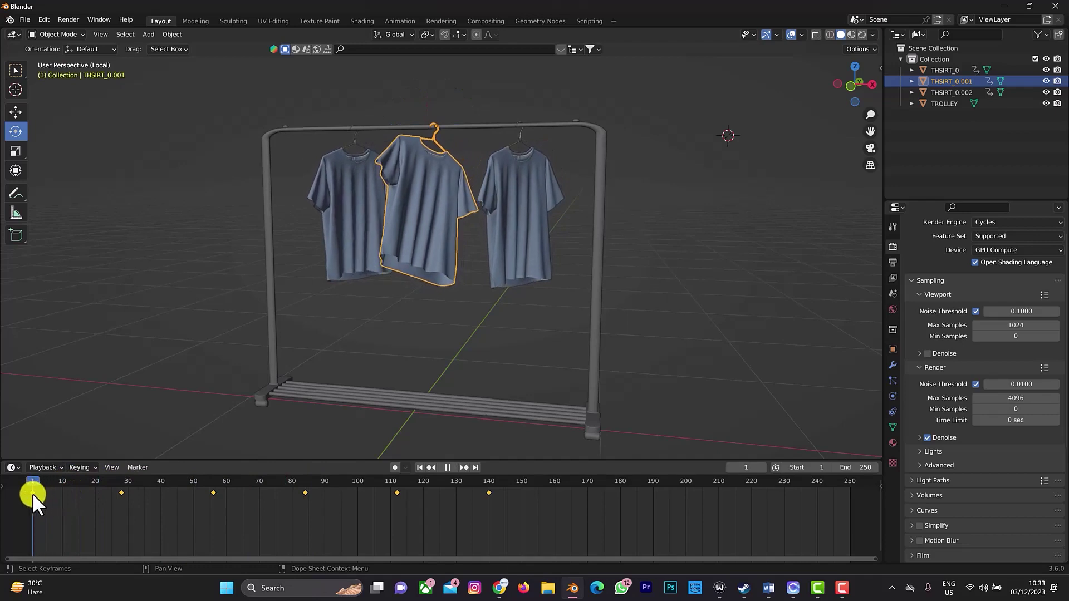
- Shift the left shirt THSIRT_0.002's swing keyframes about 28 frames later and play to check
left_click(348, 232)
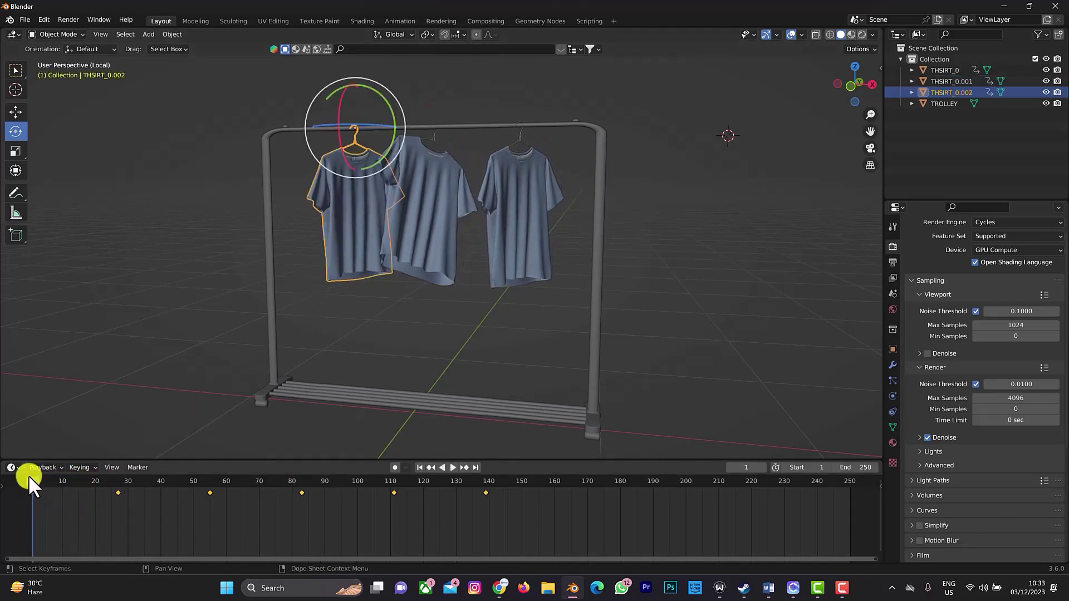
key("space")
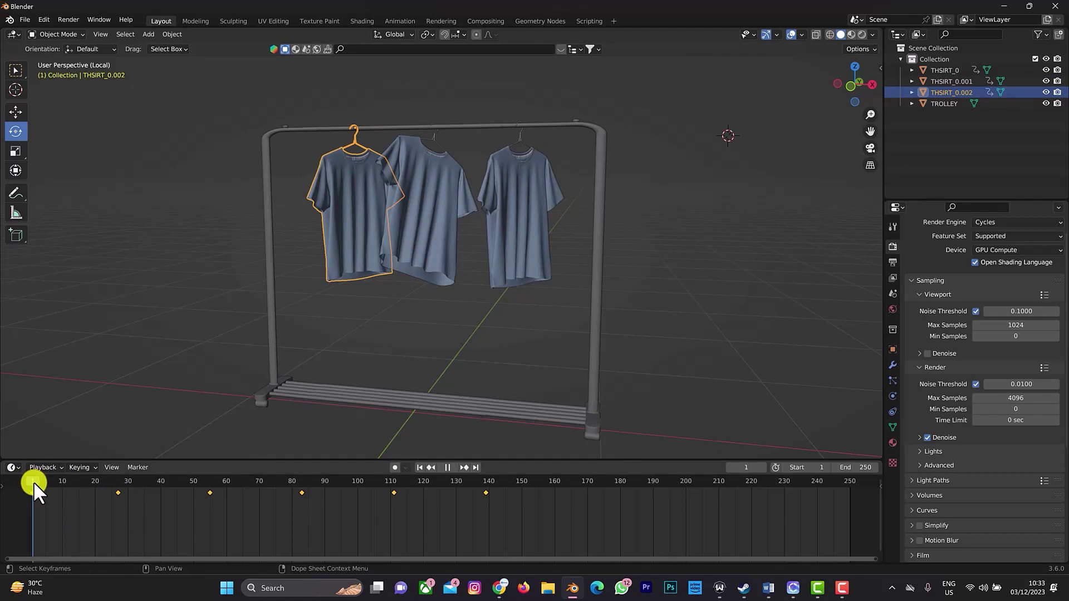
left_click_drag(33, 482, 28, 485)
key("g")
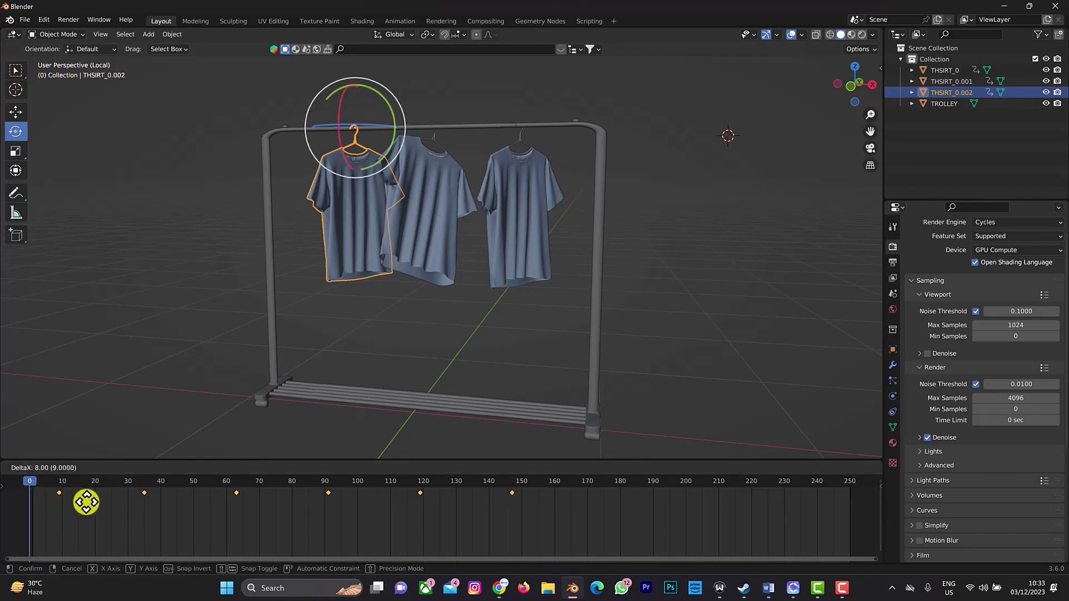
left_click(125, 506)
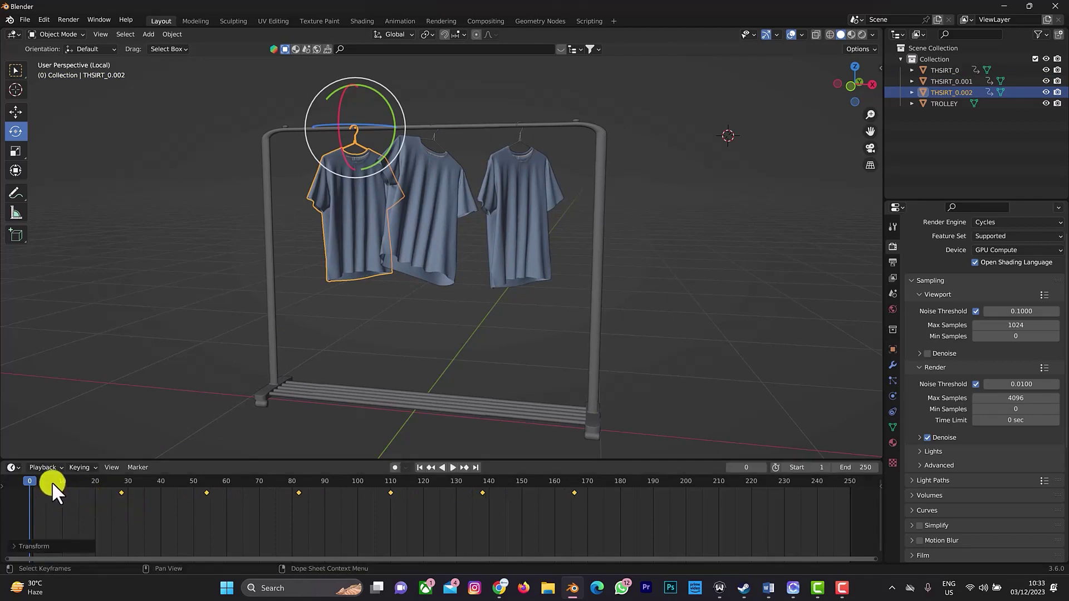
key("space")
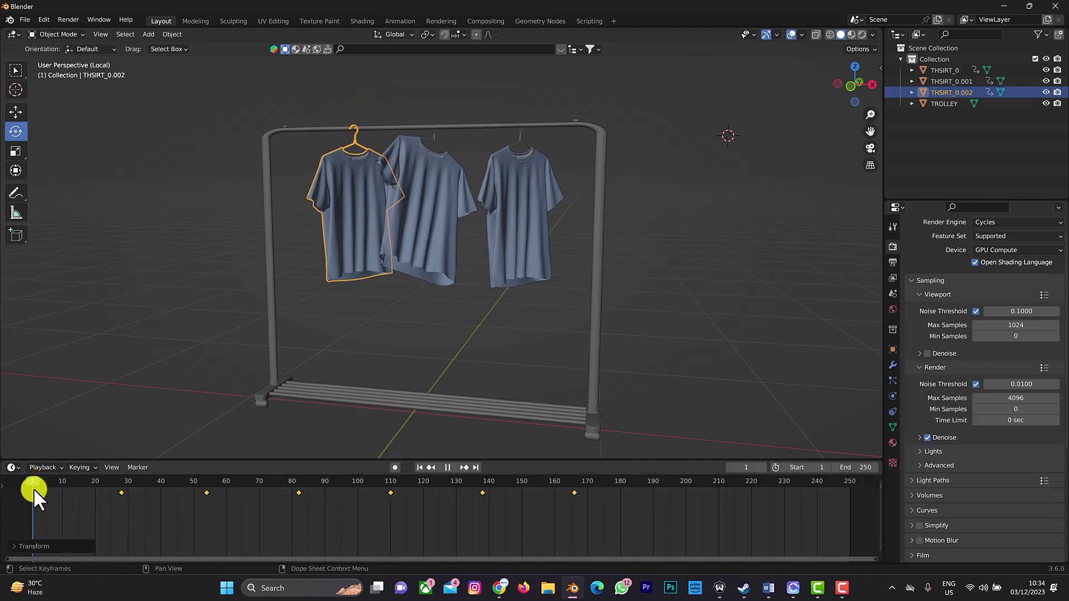
key("Escape")
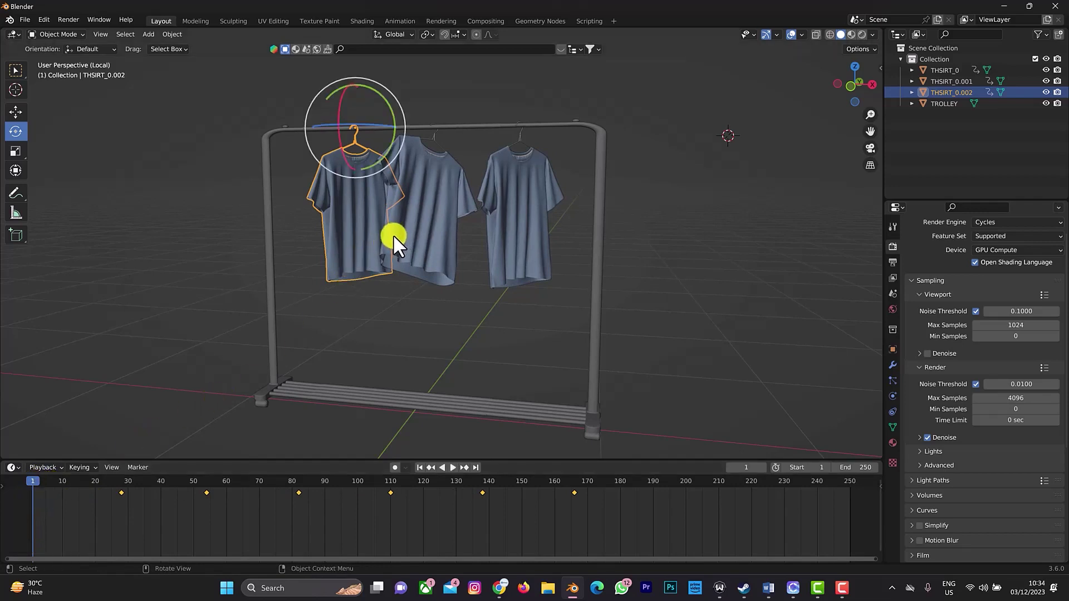
- Shift the middle shirt THSIRT_0.001's keyframes 27 frames later and compare the staggered swings in playback
left_click(417, 234)
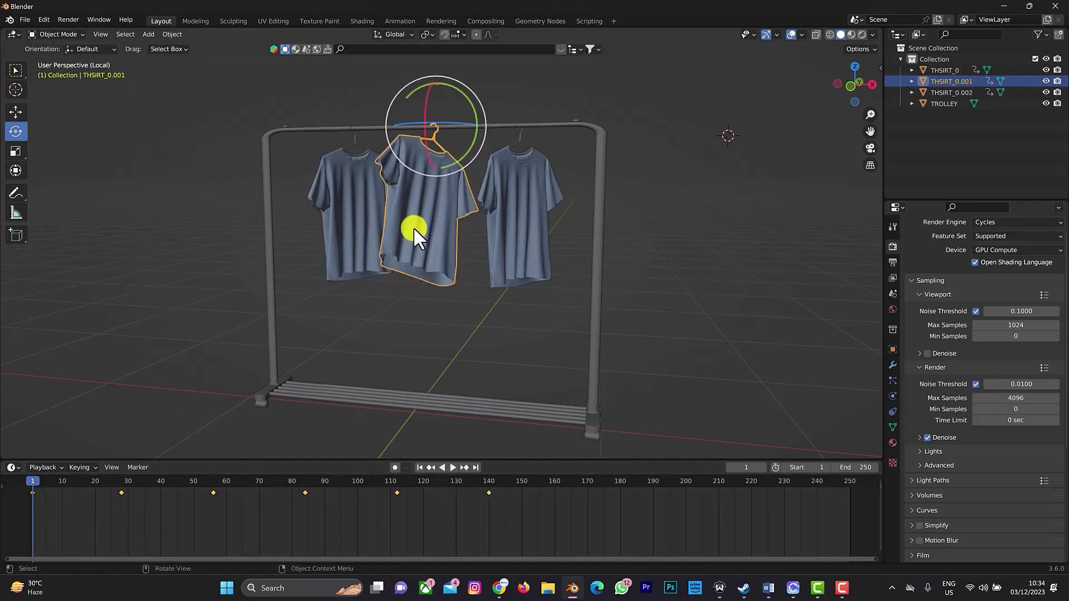
left_click(296, 302, "ctrl")
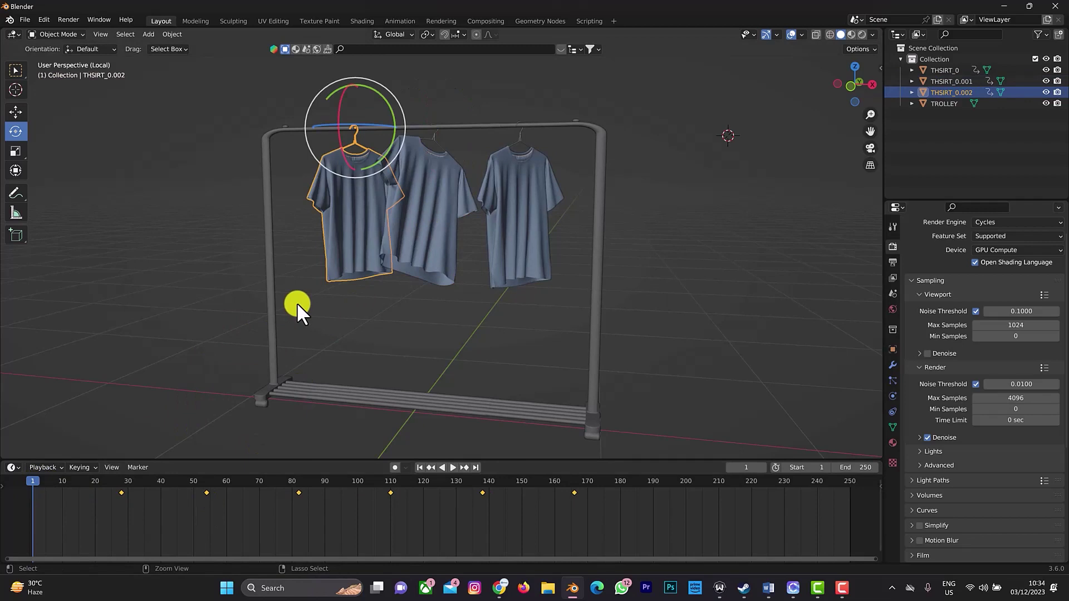
key("Left")
left_click(419, 230)
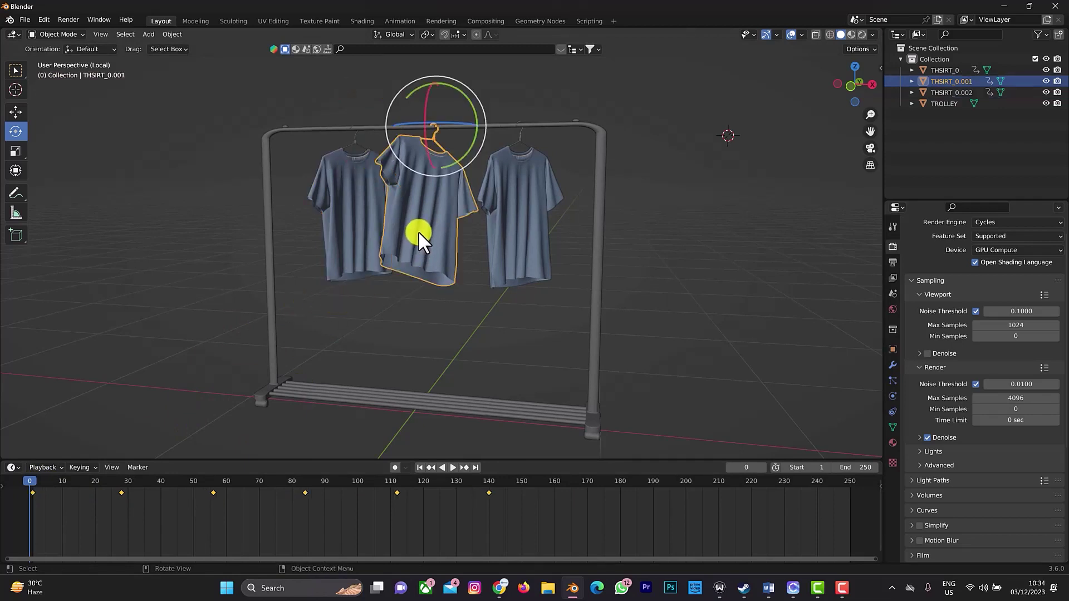
key("g")
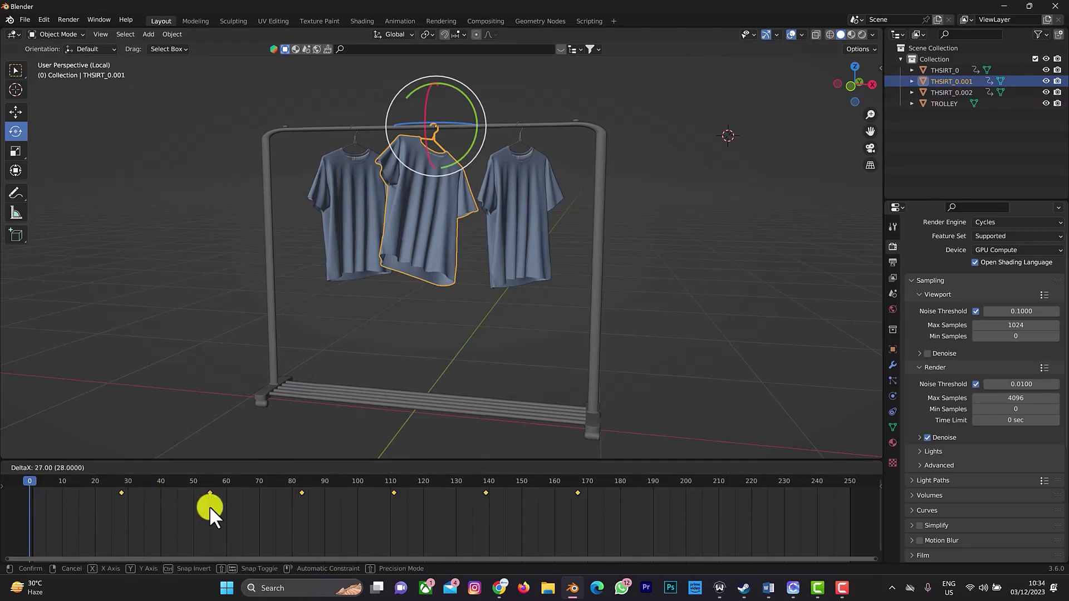
left_click(210, 506)
key("space")
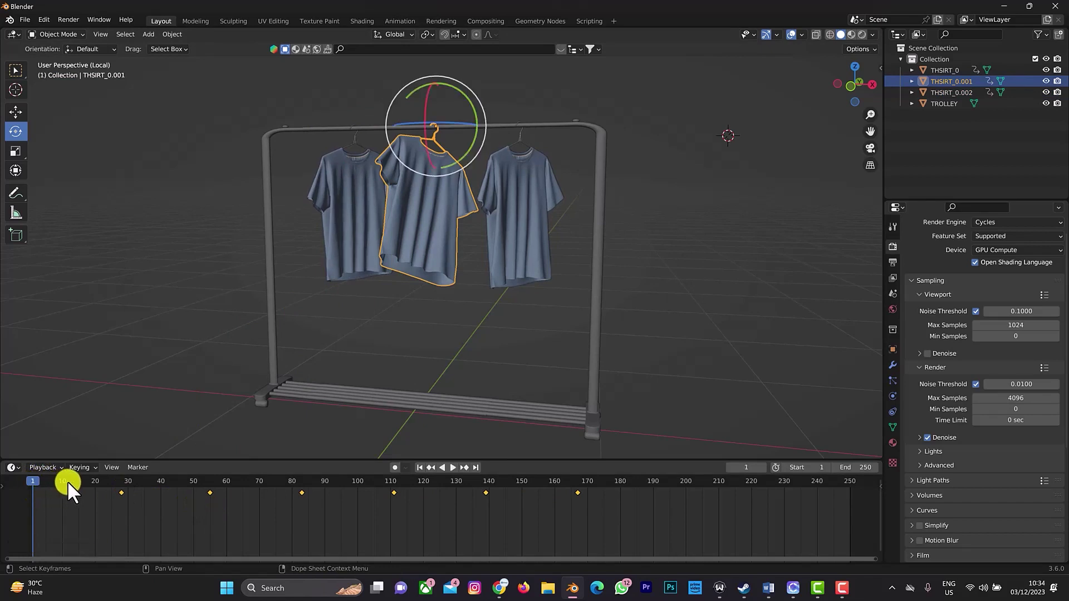
key("Escape")
key("r")
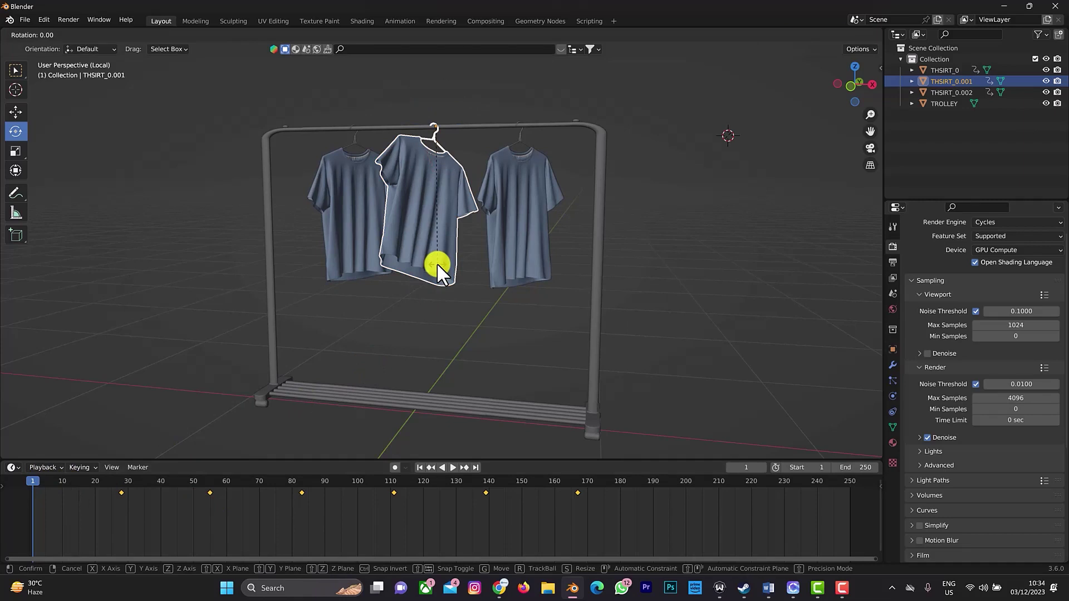
- Rotate THSIRT_0.001 30° on X, insert a Location & Rotation keyframe at frame 1, then play back
type("x")
type("30")
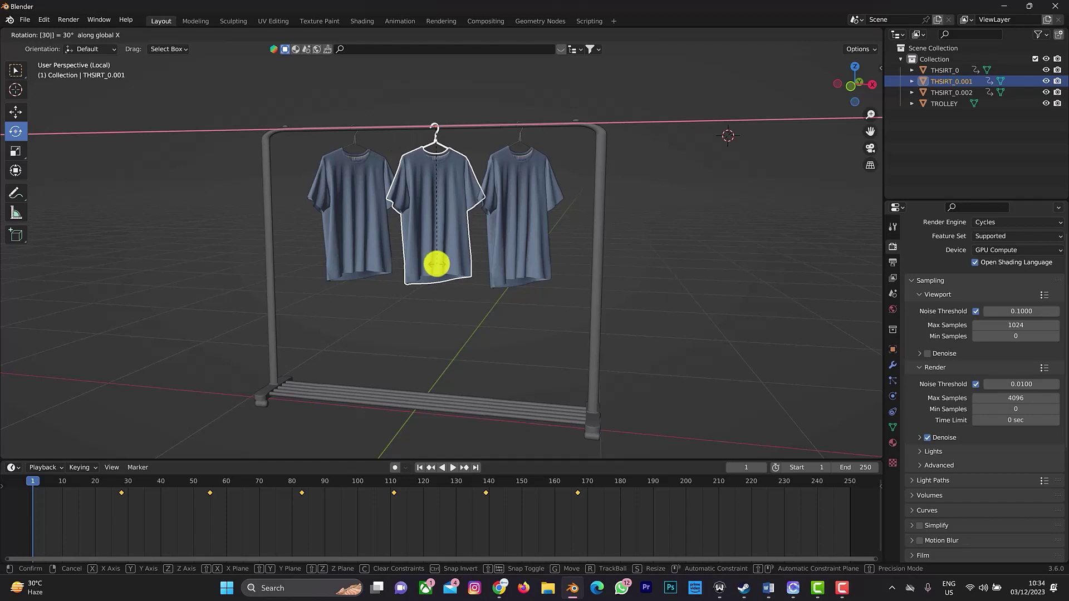
key("Return")
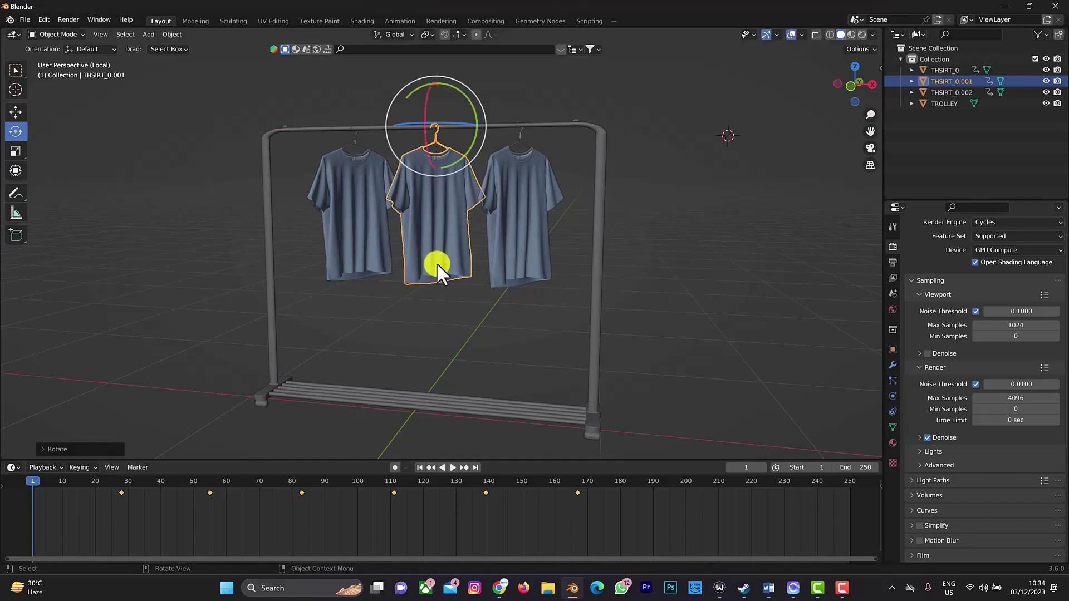
key("i")
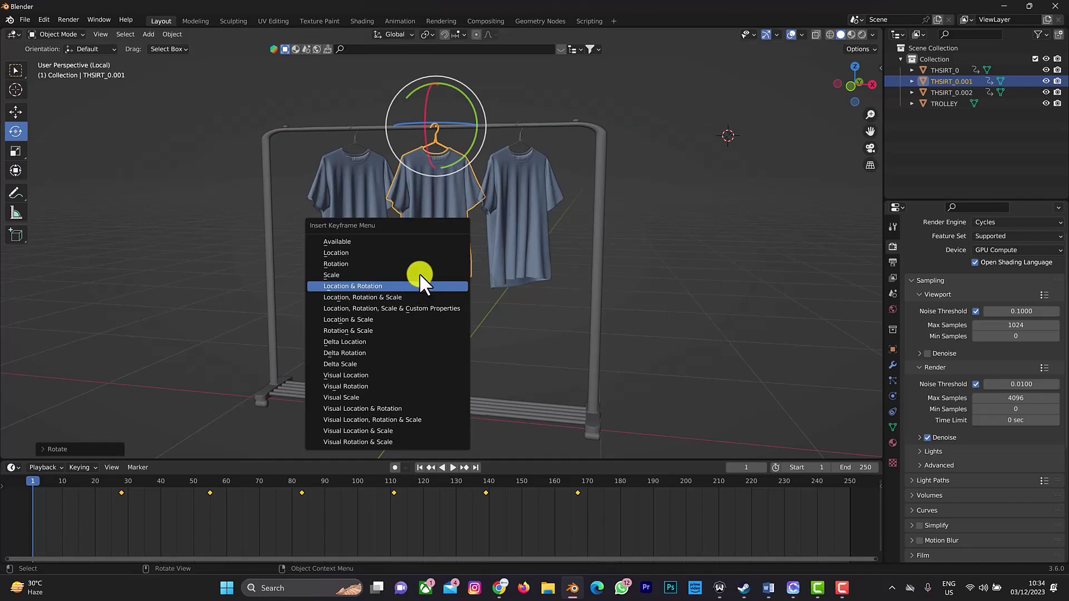
left_click(419, 275)
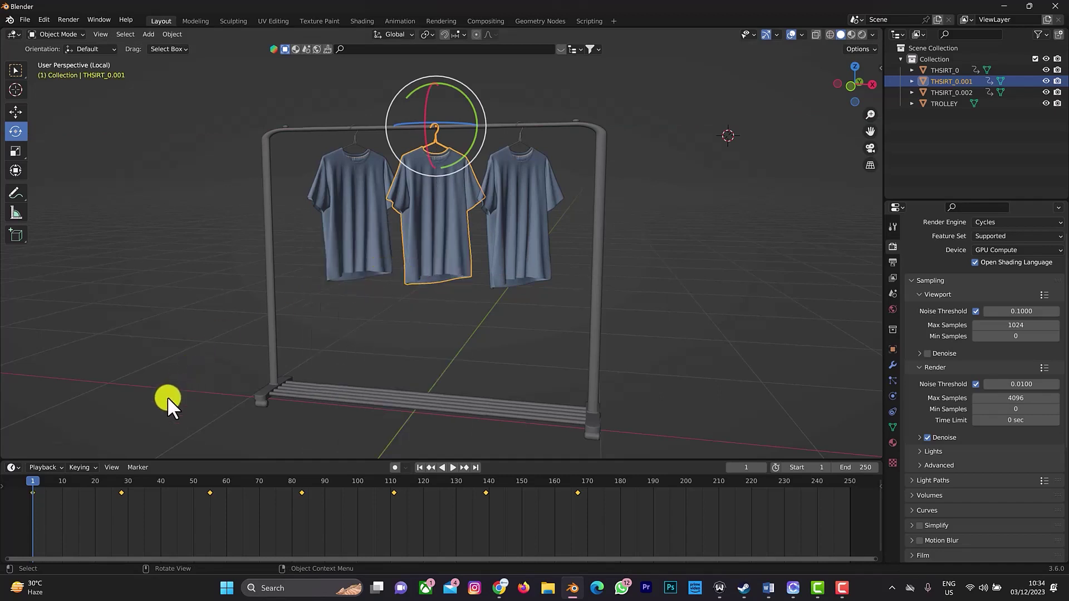
key("space")
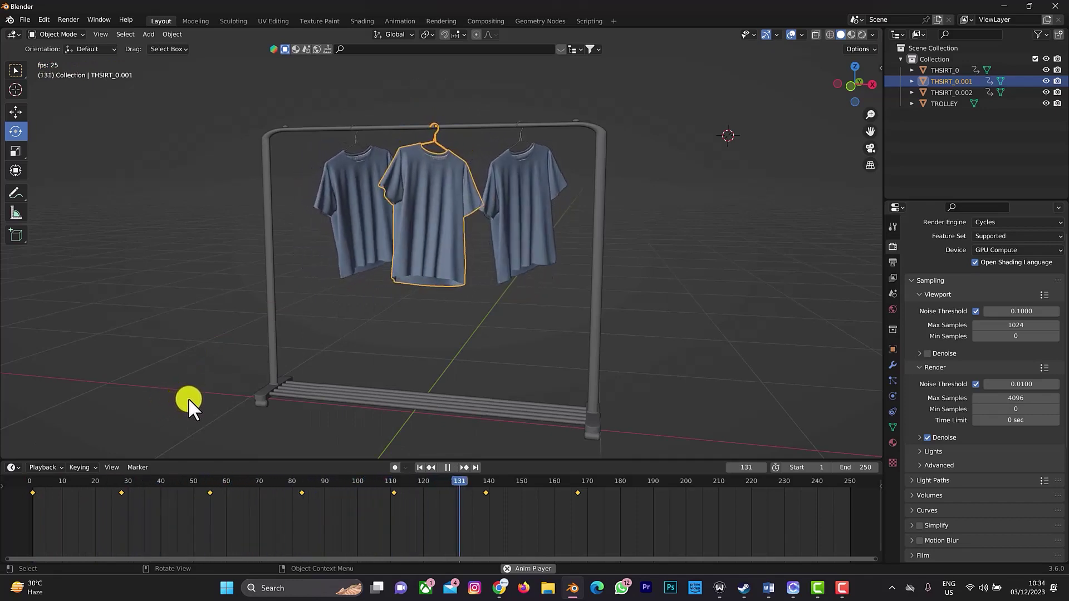
key("space")
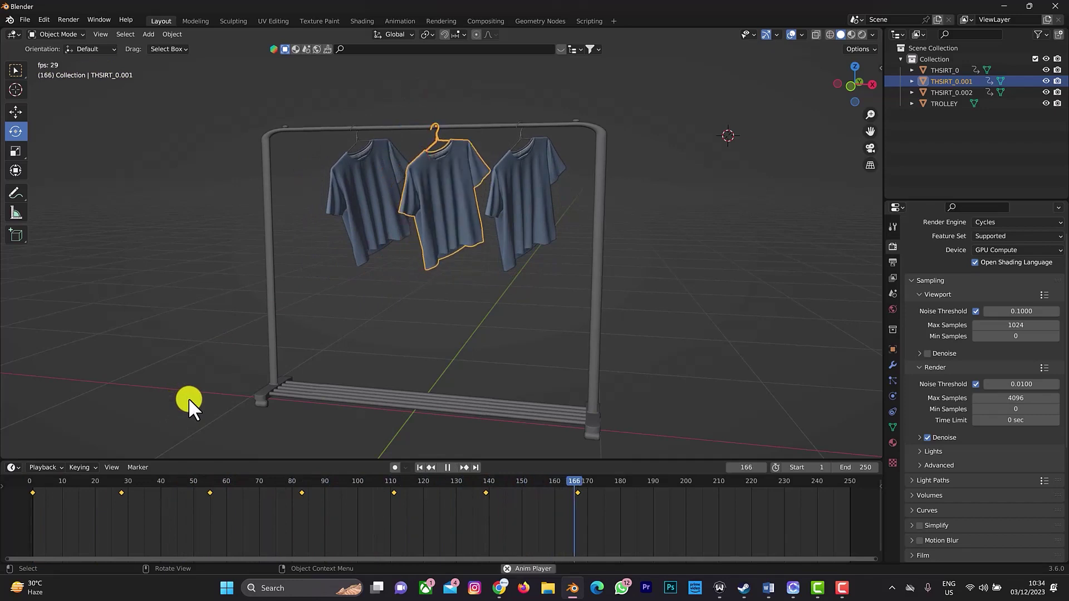
key("space")
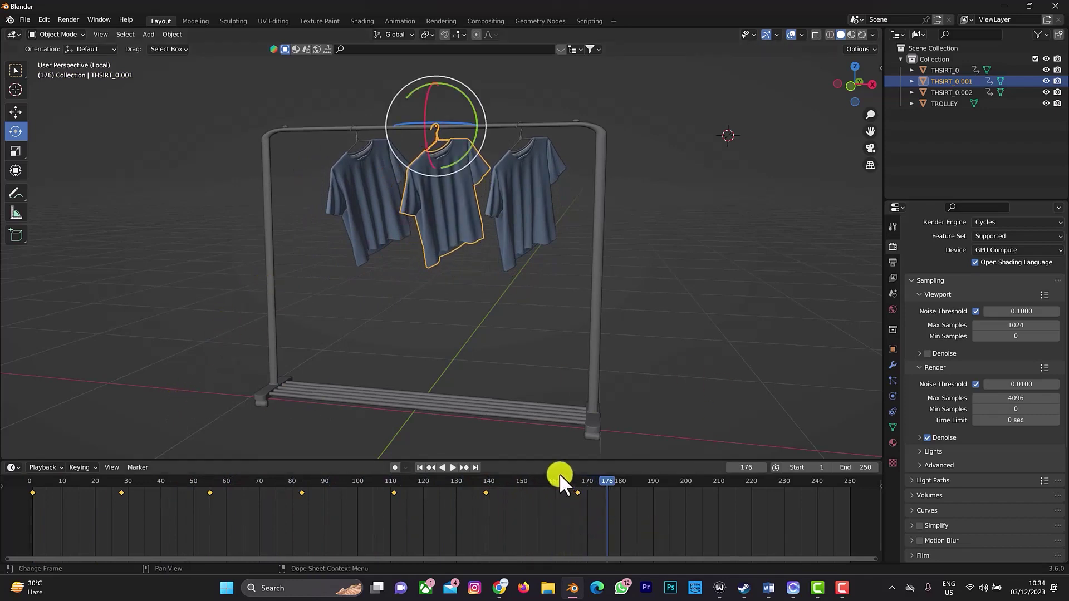
left_click(419, 467)
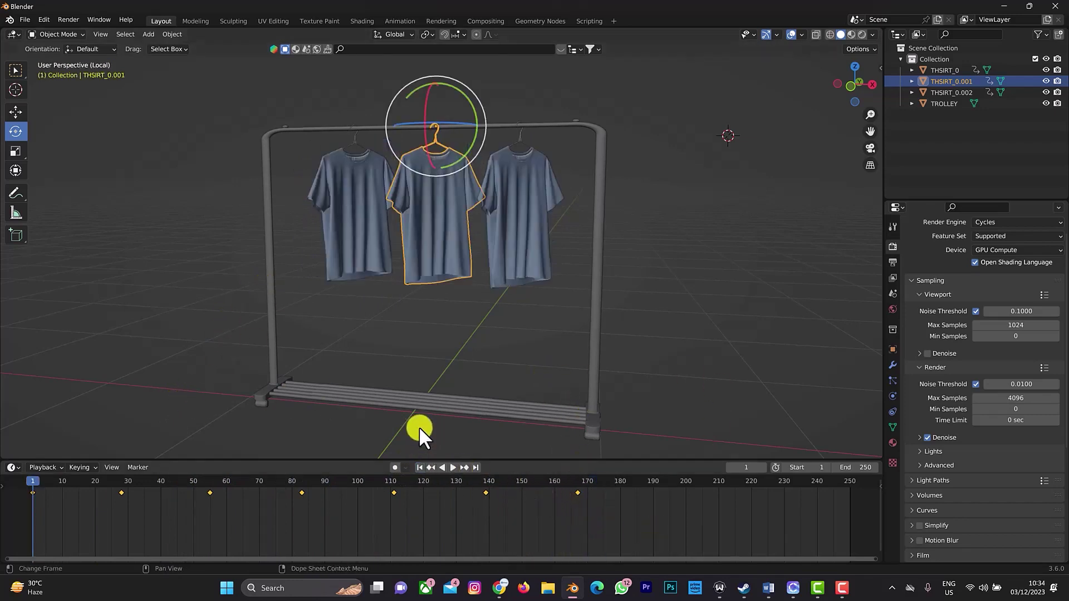
key("space")
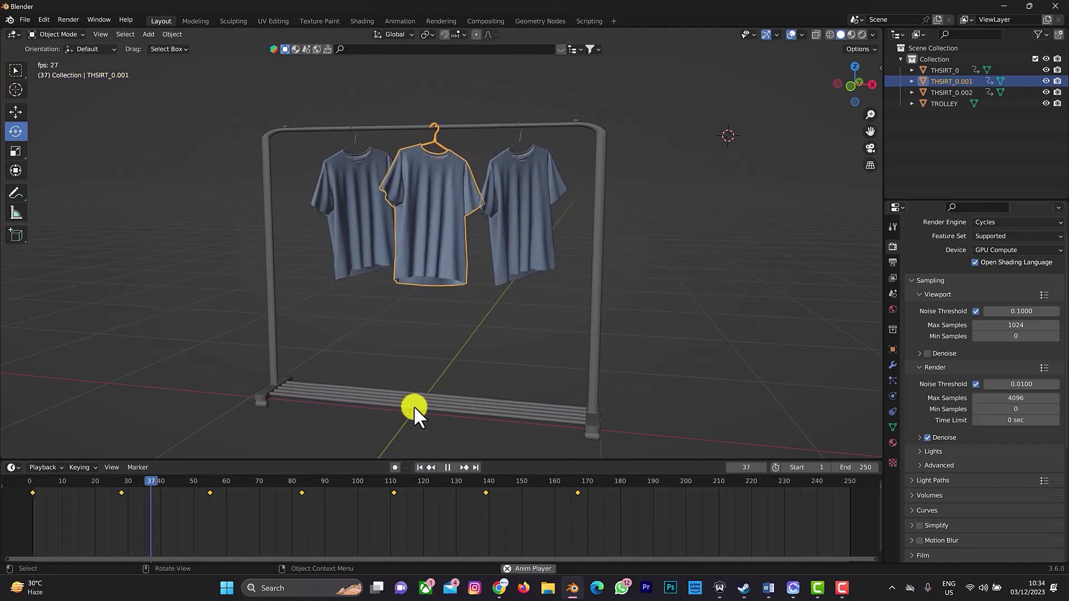
left_click_drag(839, 85, 790, 147)
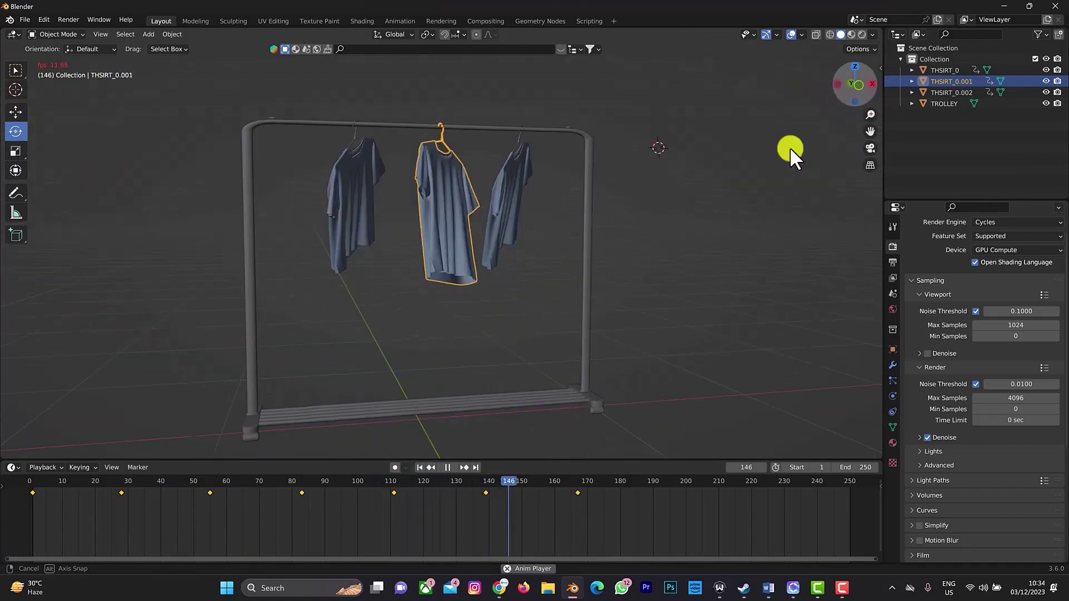
left_click(419, 467)
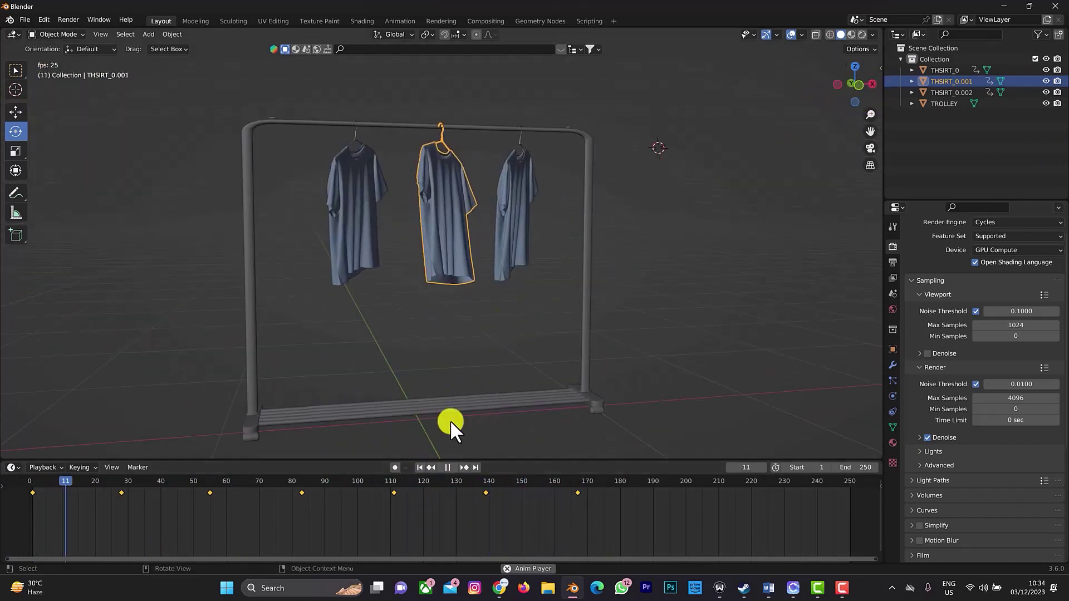
key("space")
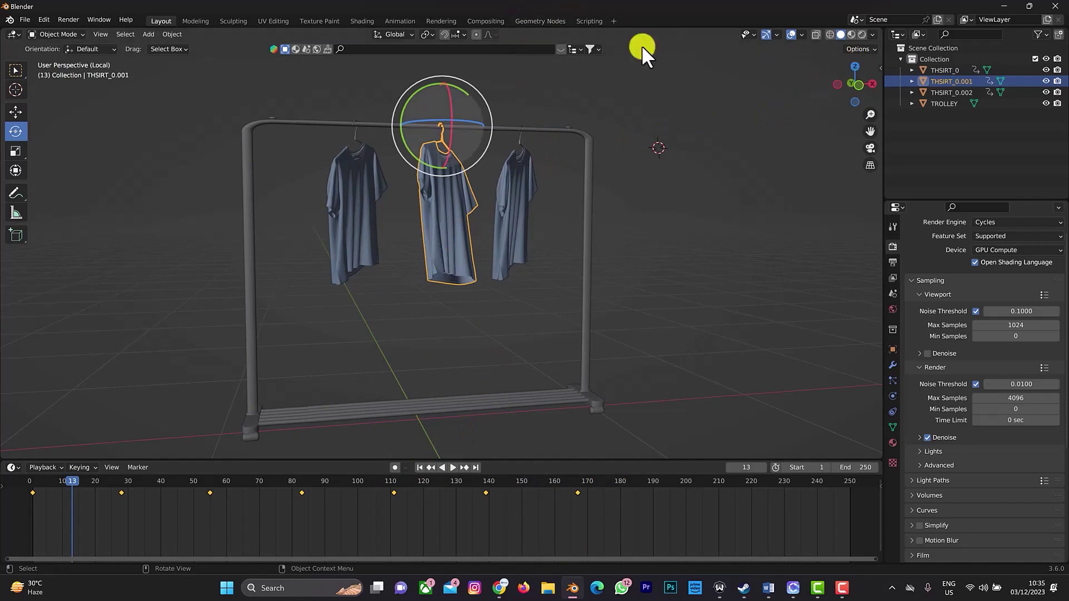
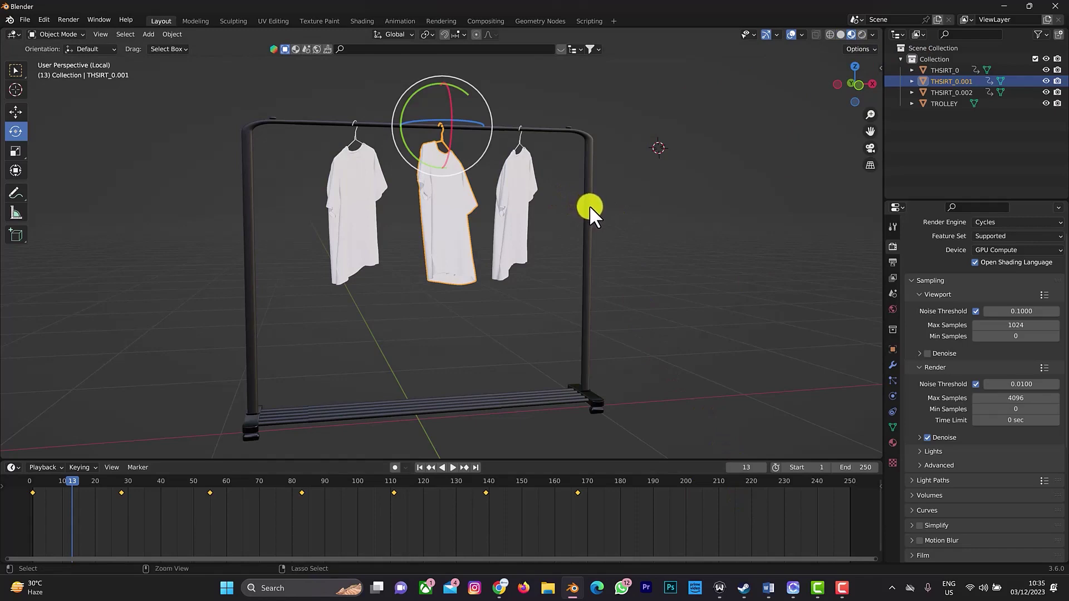
- Save the scene as 'cloth swing tutorial.blend' in the timi folder, correcting the misspelled name
key("ctrl+s")
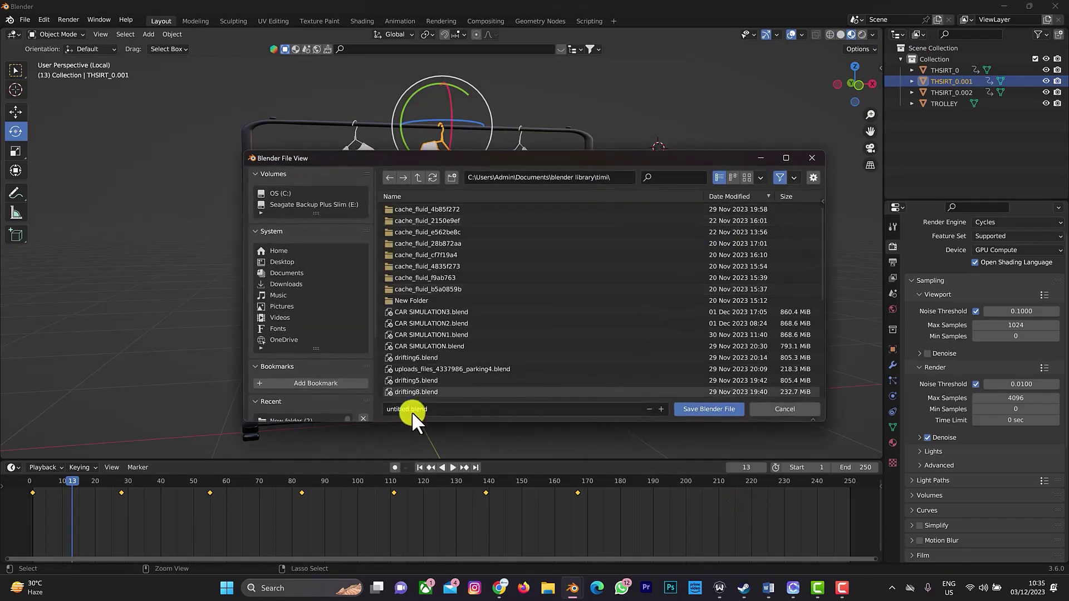
left_click(405, 406)
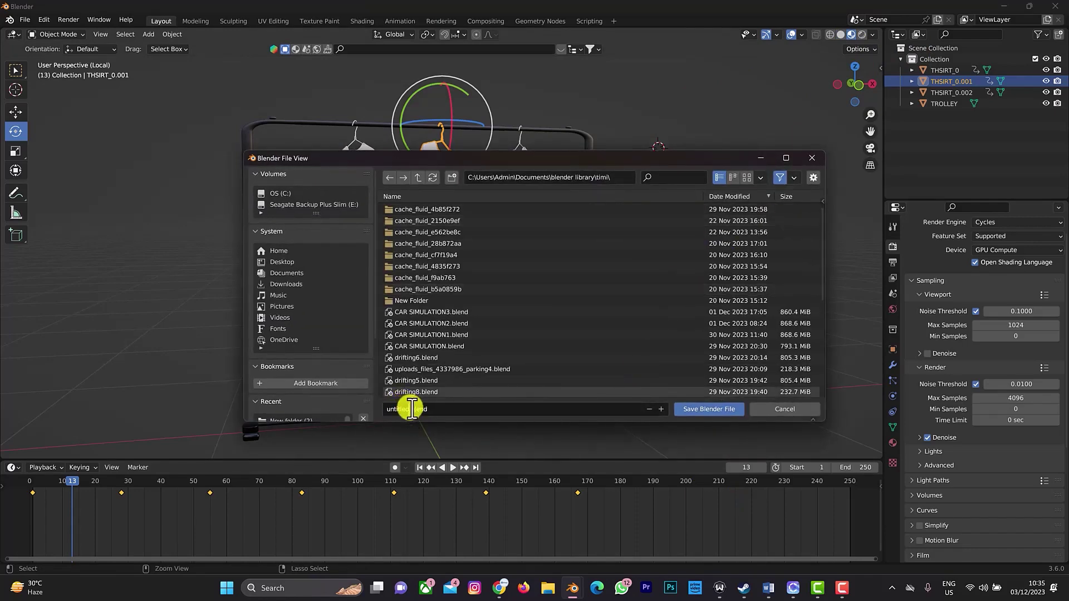
type("c")
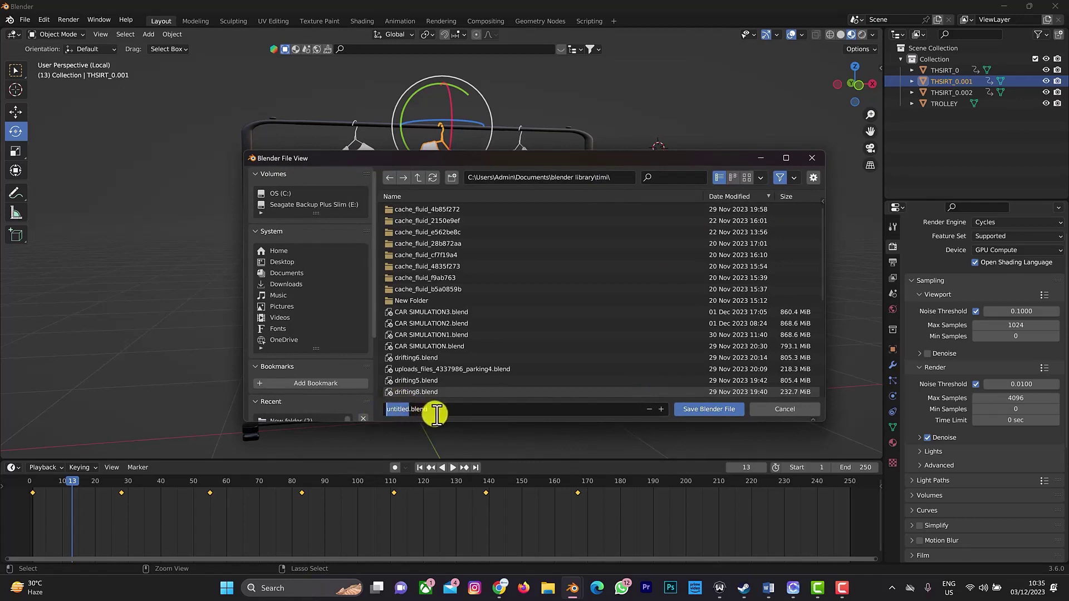
type("loth swi")
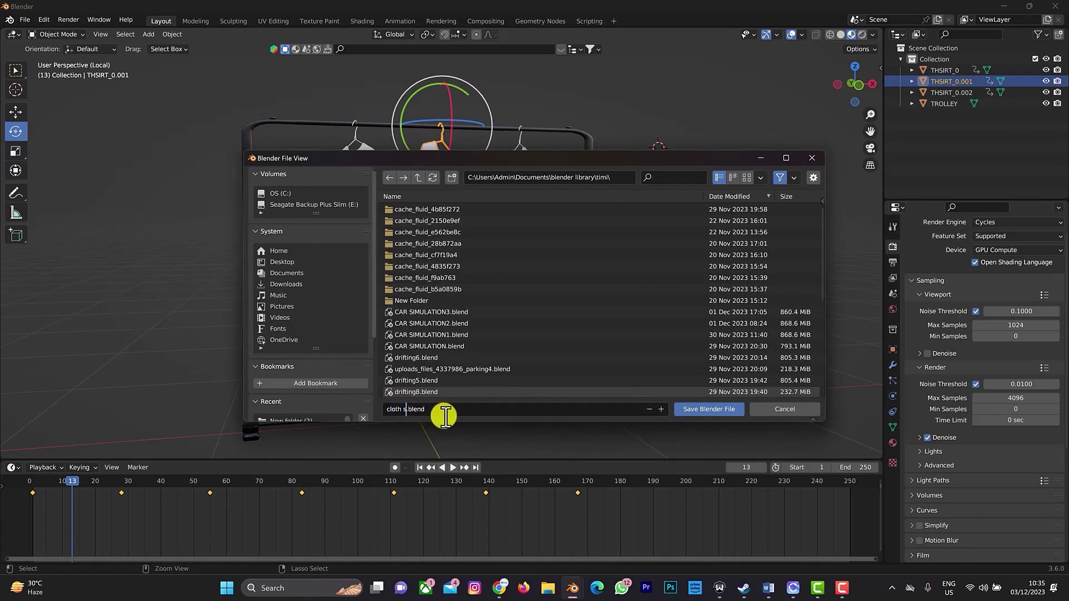
type("ng tyrtorial")
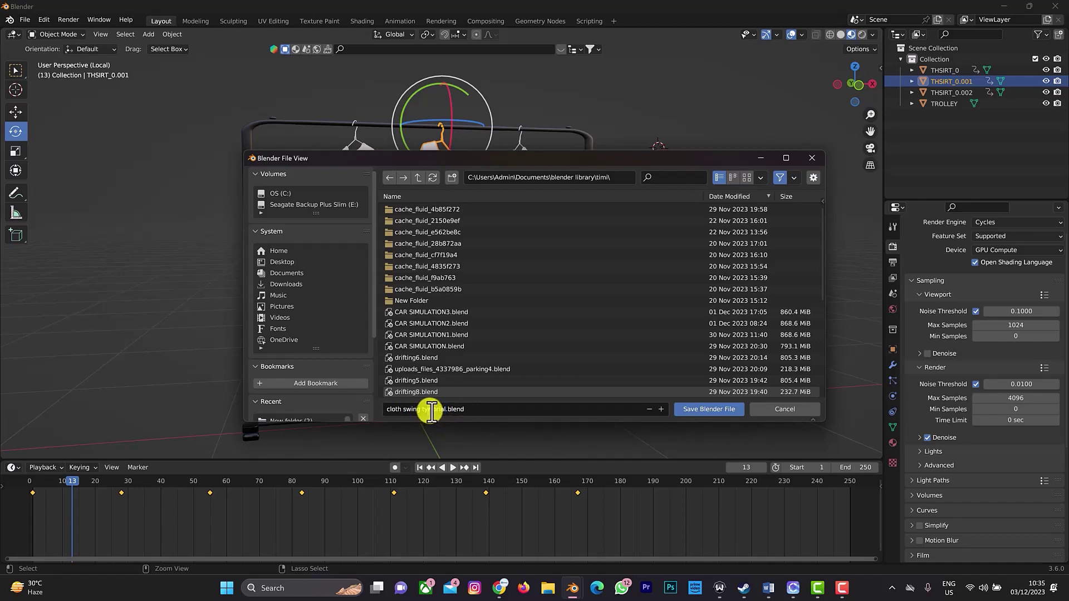
left_click(441, 410)
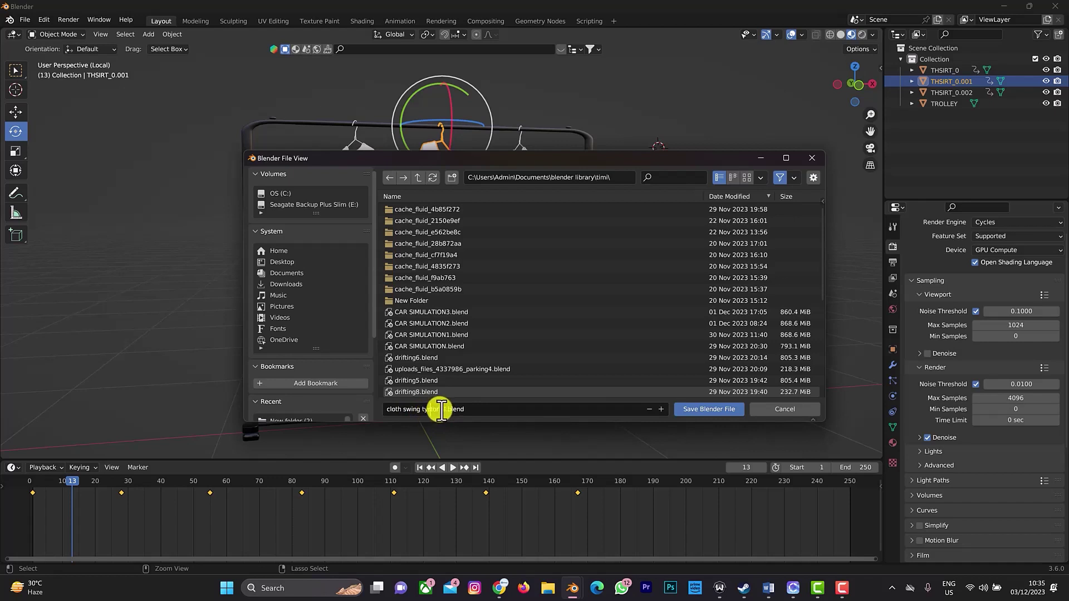
key("BackSpace")
key("BackSpace")
type("u")
left_click(696, 411)
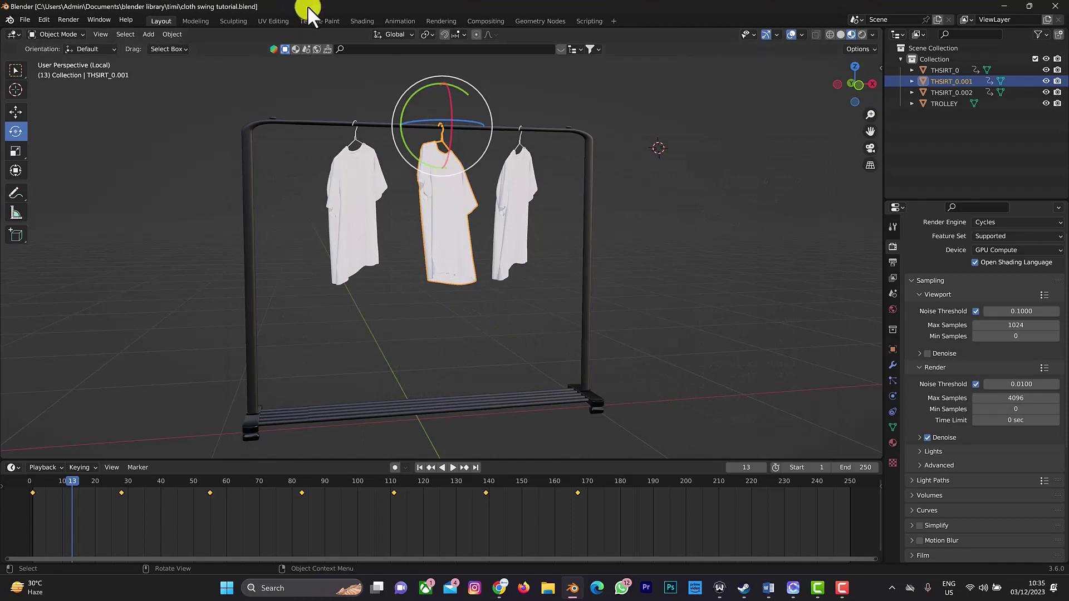
- Switch to the Shading workspace and set the viewport to Solid shading
left_click(353, 19)
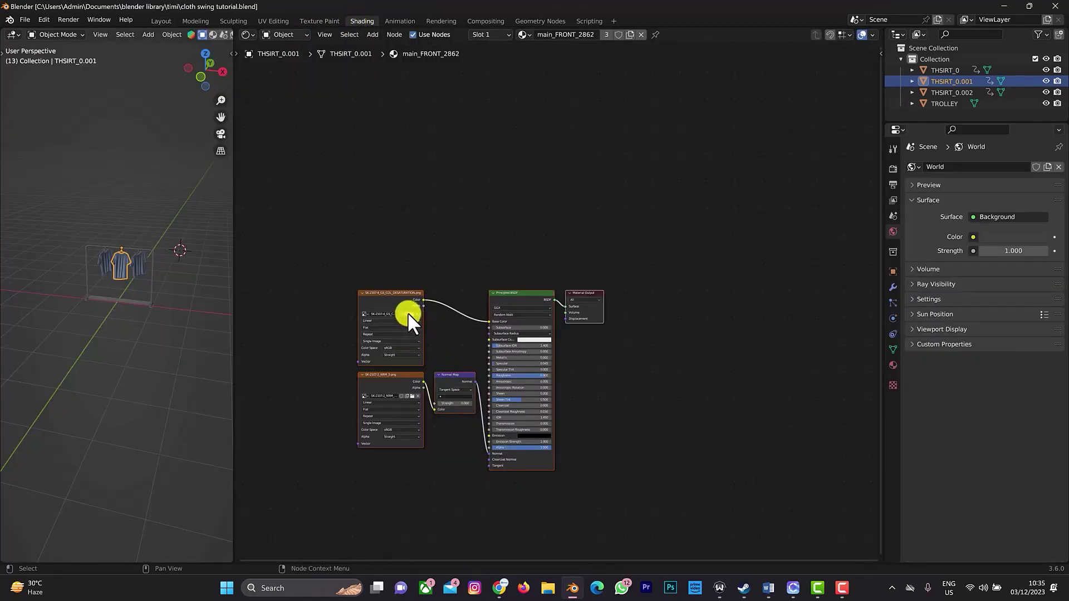
scroll(214, 31, "down", 10)
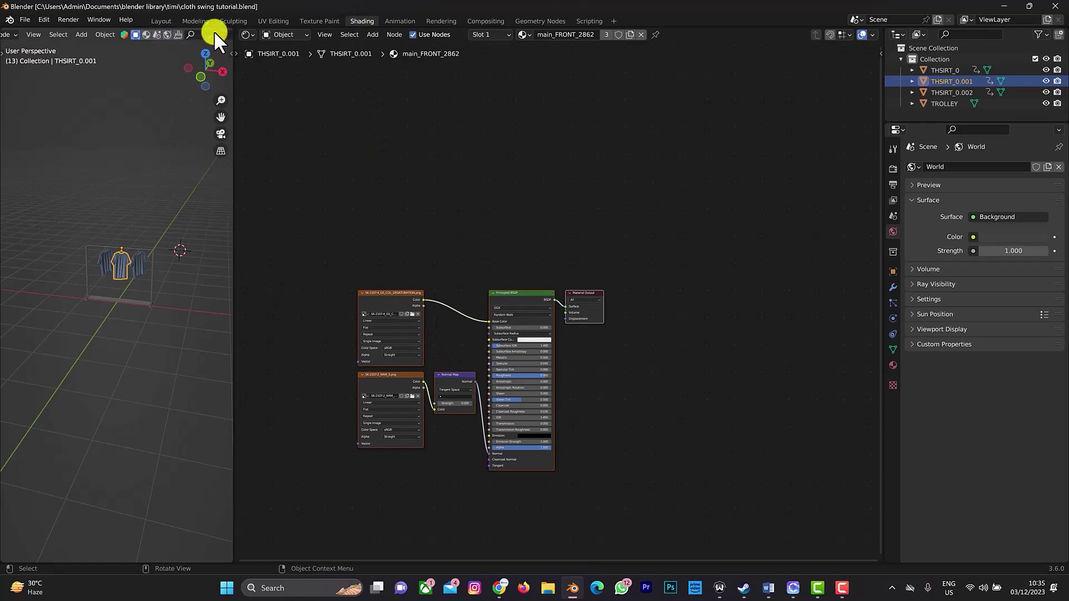
scroll(212, 33, "down", 10)
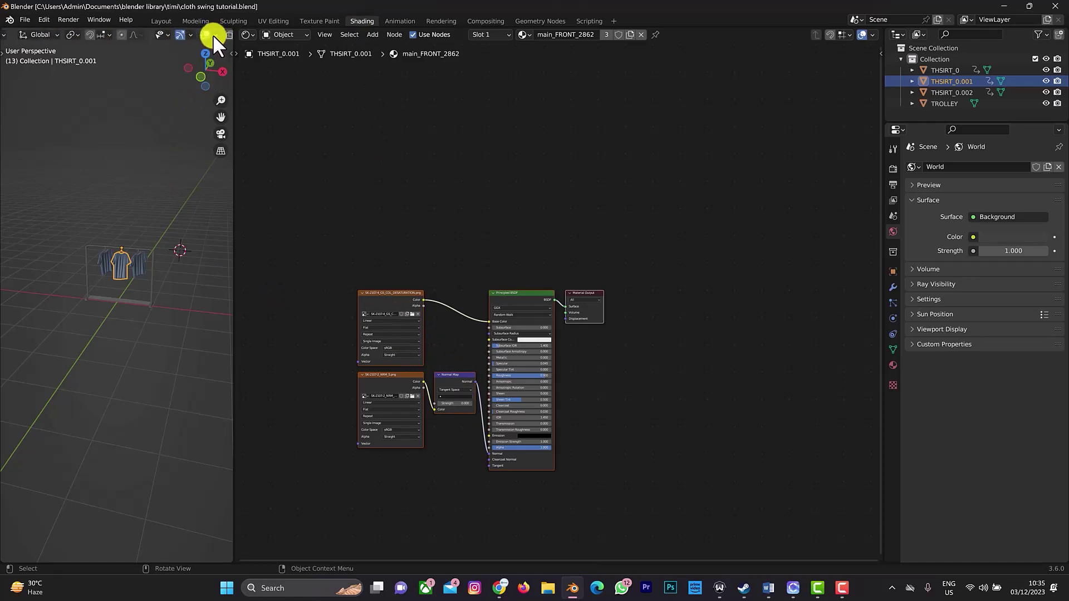
left_click(196, 35)
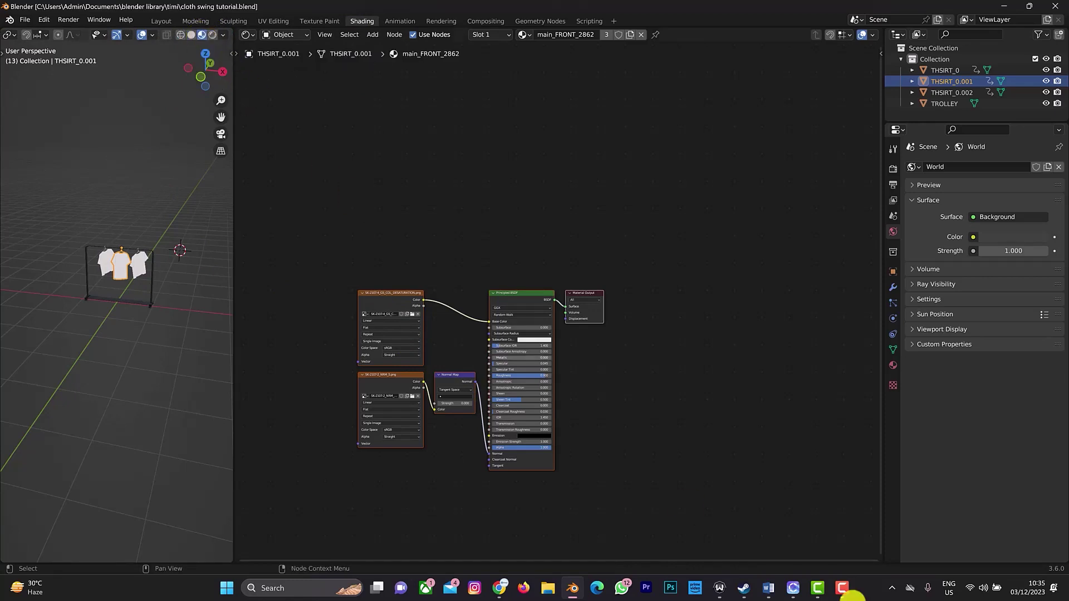
- In CLO3D, export the T-shirt as an OBJ into New folder (2) on the Seagate drive
left_click(786, 586)
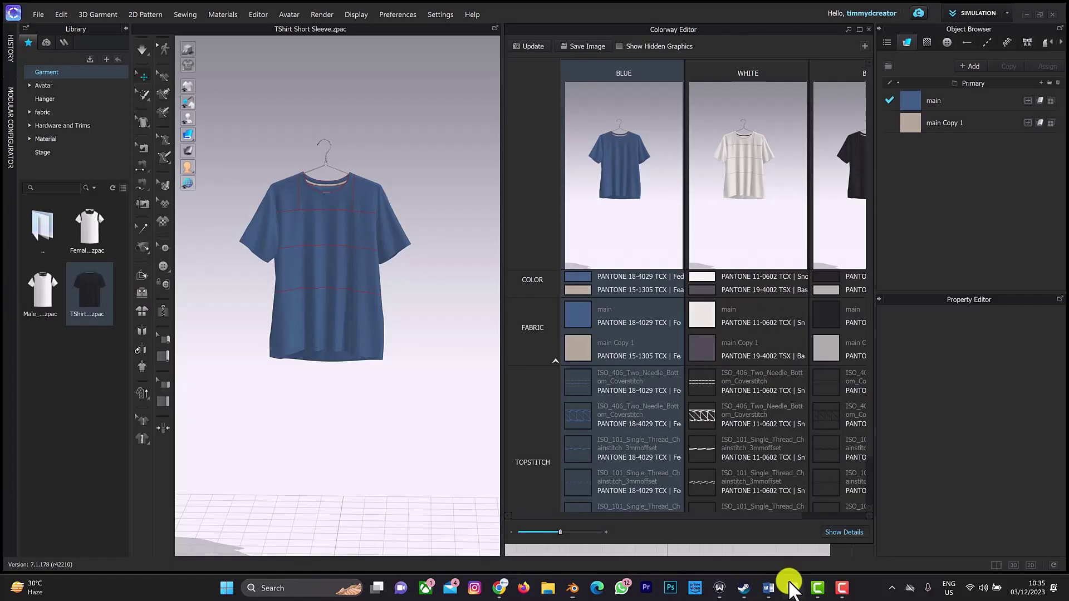
left_click(34, 12)
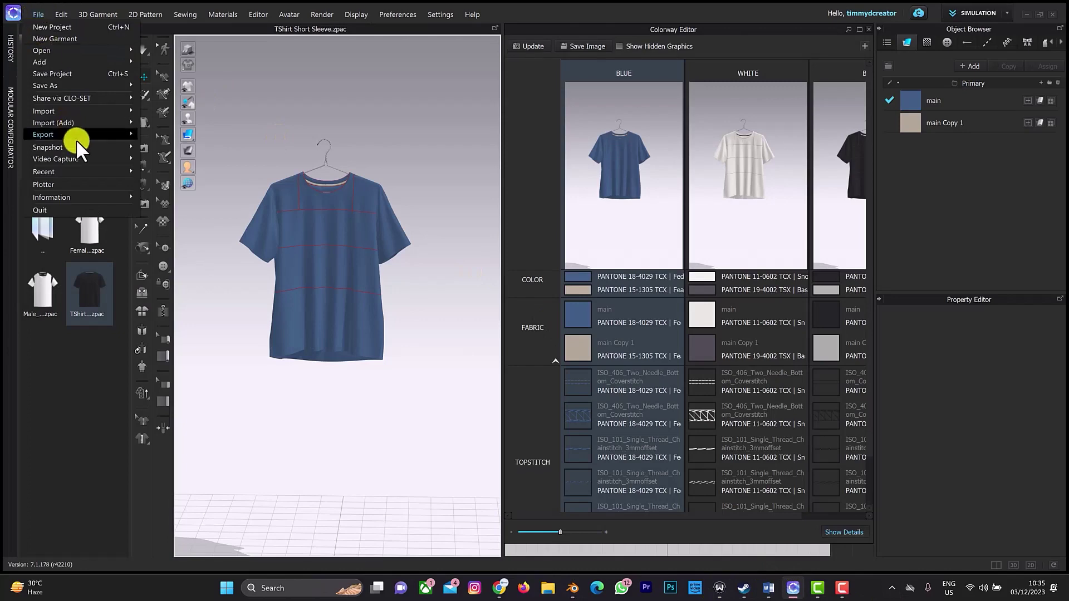
mouse_move(79, 134)
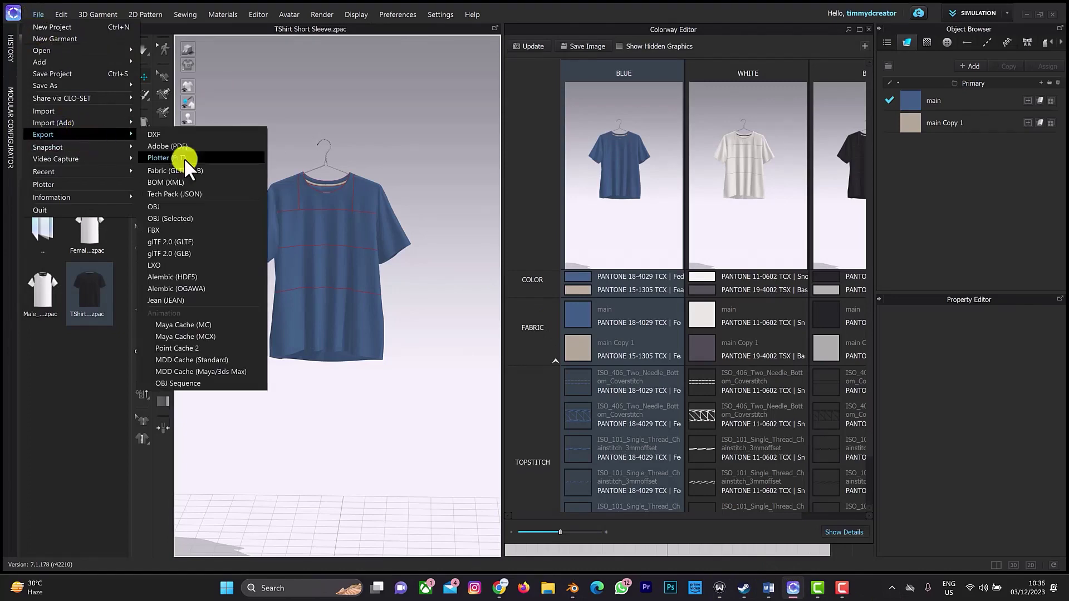
left_click(189, 202)
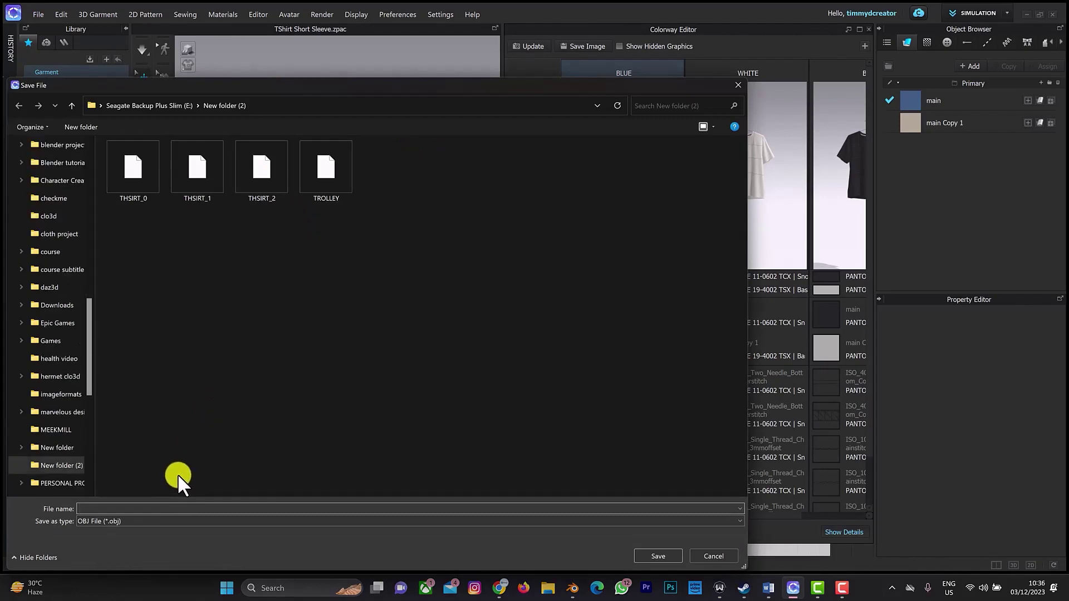
left_click(645, 555)
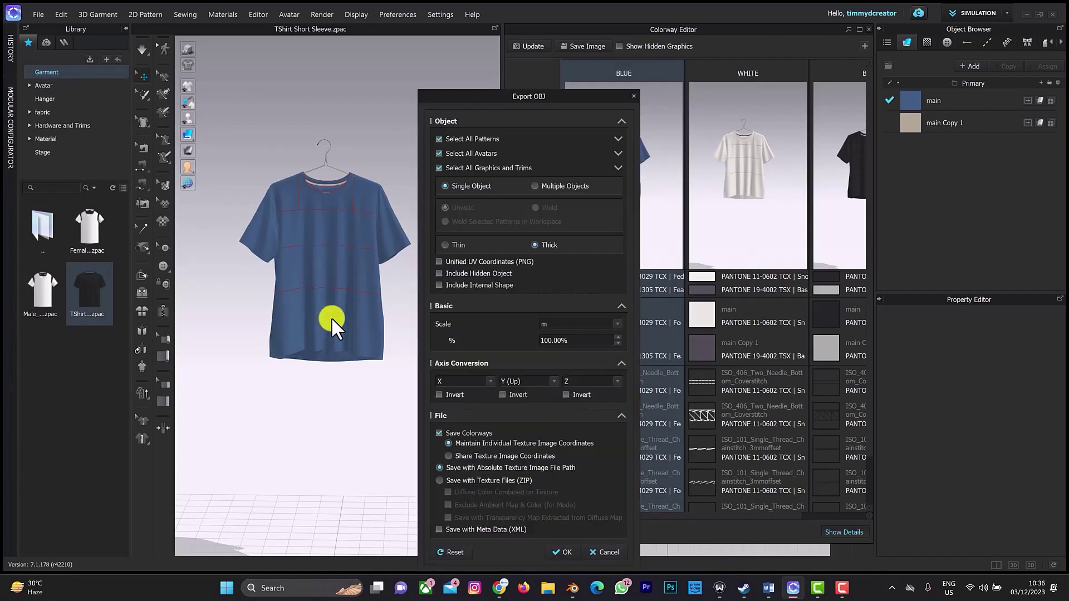
- Enable Unified UV Coordinates with 4096 px diffuse and normal maps and confirm the OBJ export
left_click(437, 261)
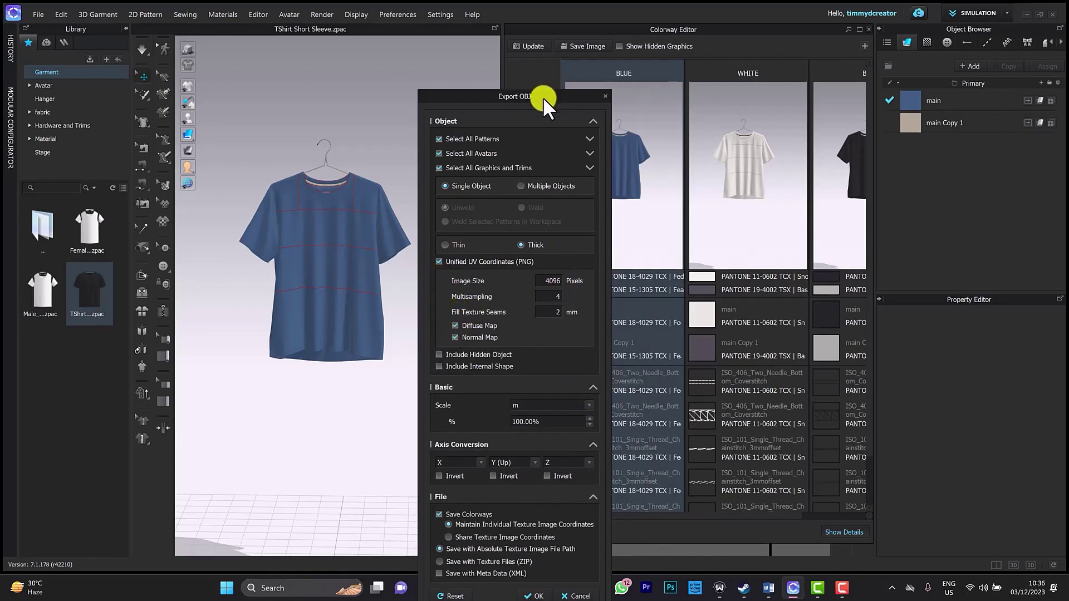
left_click_drag(543, 97, 550, 5)
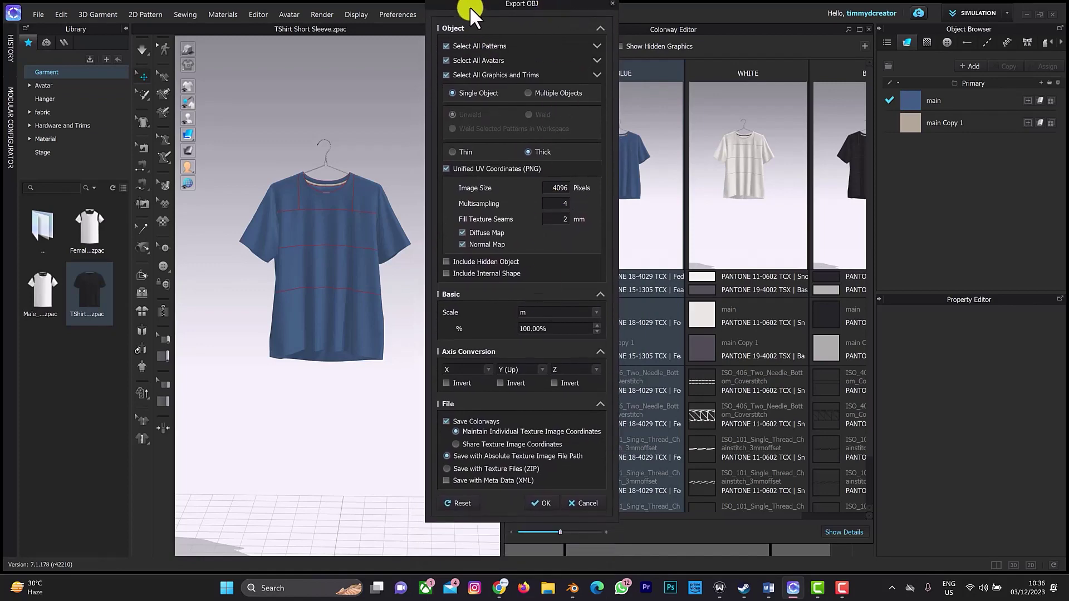
left_click_drag(470, 5, 333, 19)
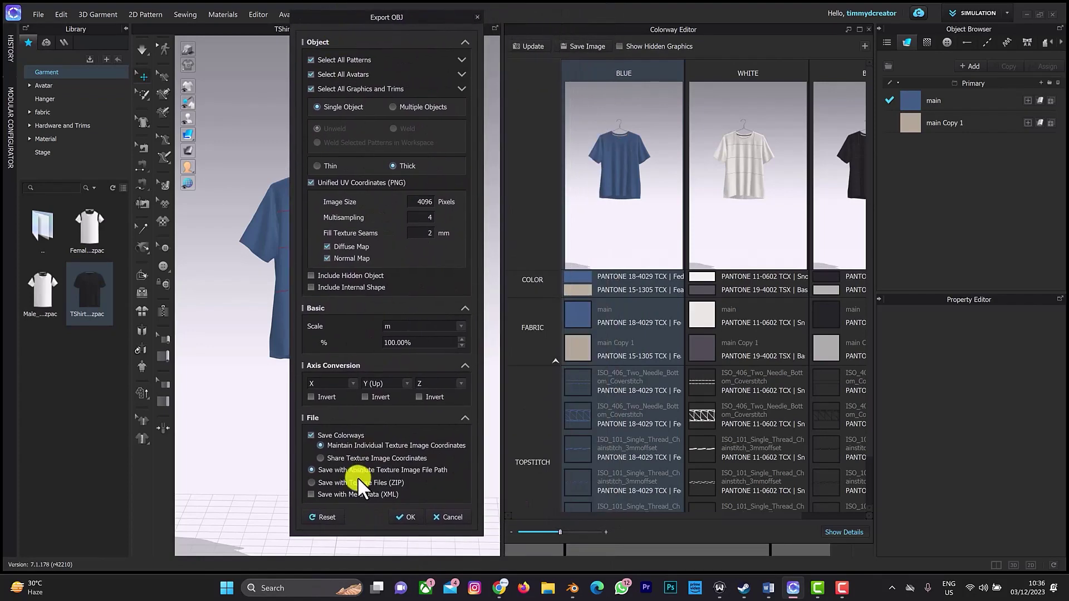
left_click(402, 510)
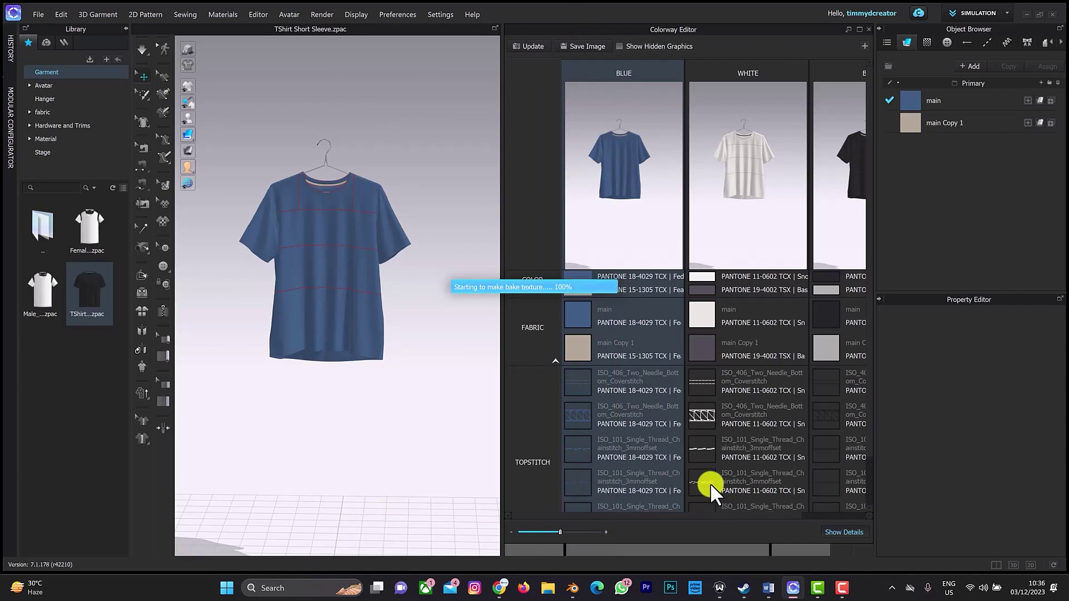
- Back in Blender, frame the node graph and select the upper Image Texture node
left_click(572, 589)
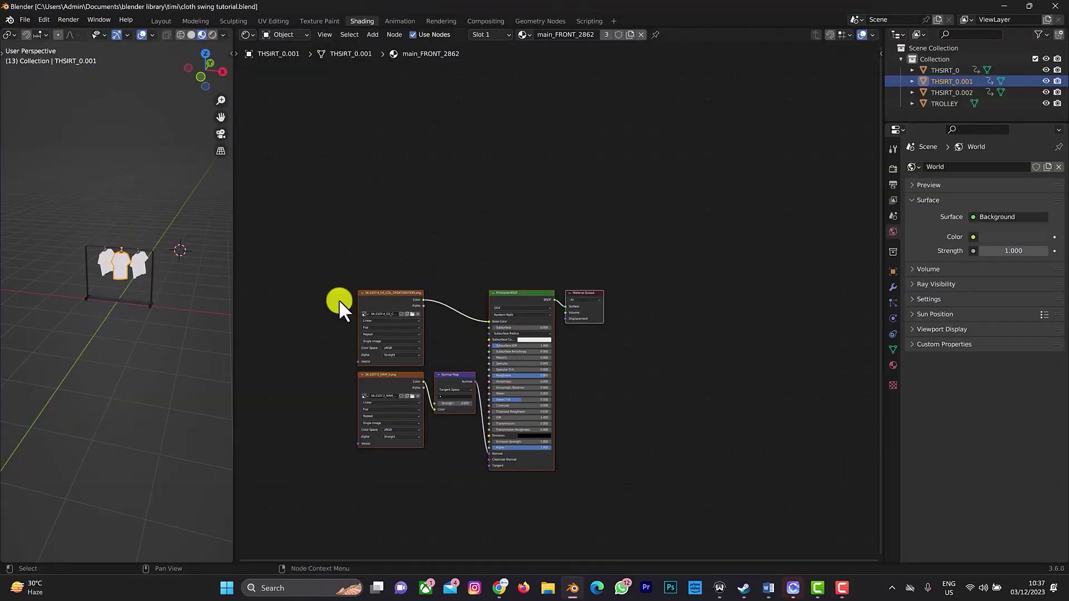
scroll(353, 299, "up", 1)
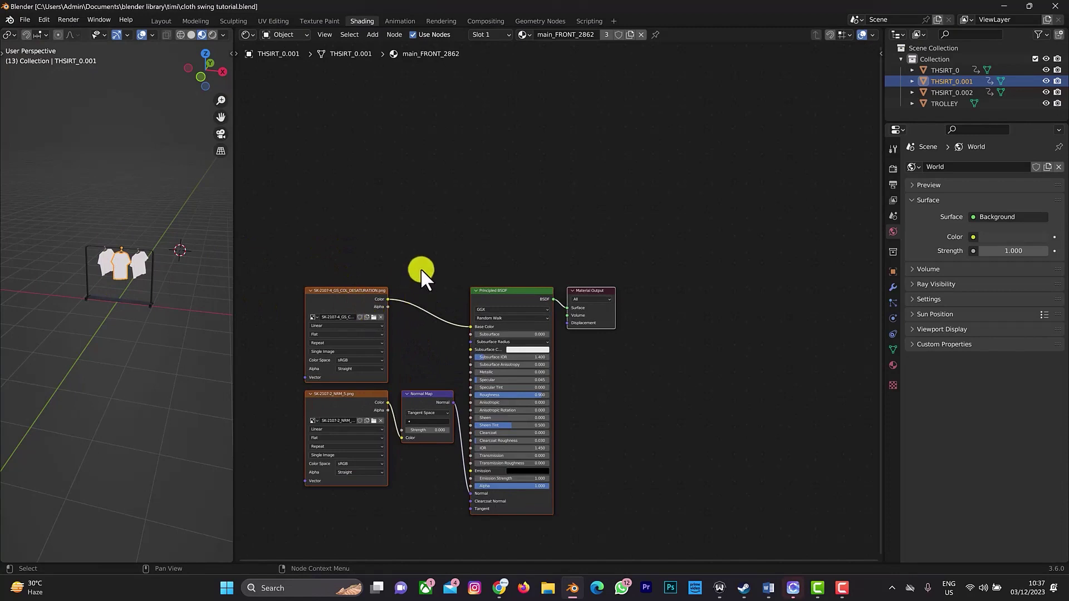
middle_click_drag(420, 269, 563, 206)
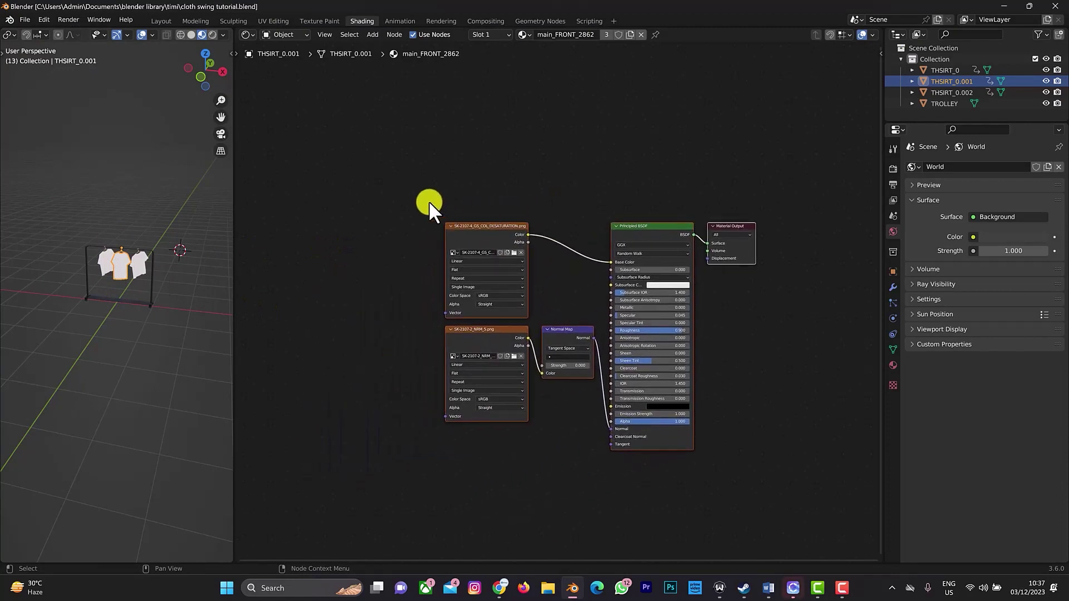
left_click_drag(428, 196, 512, 250)
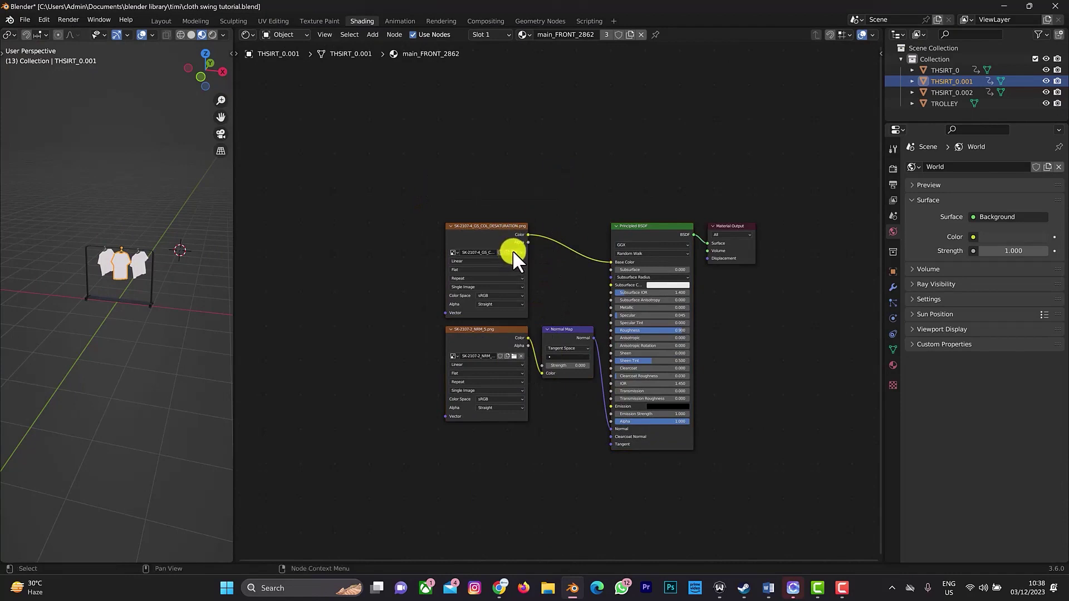
- Load s_2_diffuse_1001.png from E:\New folder (2) into that node, then box-select the texture nodes
left_click(513, 251)
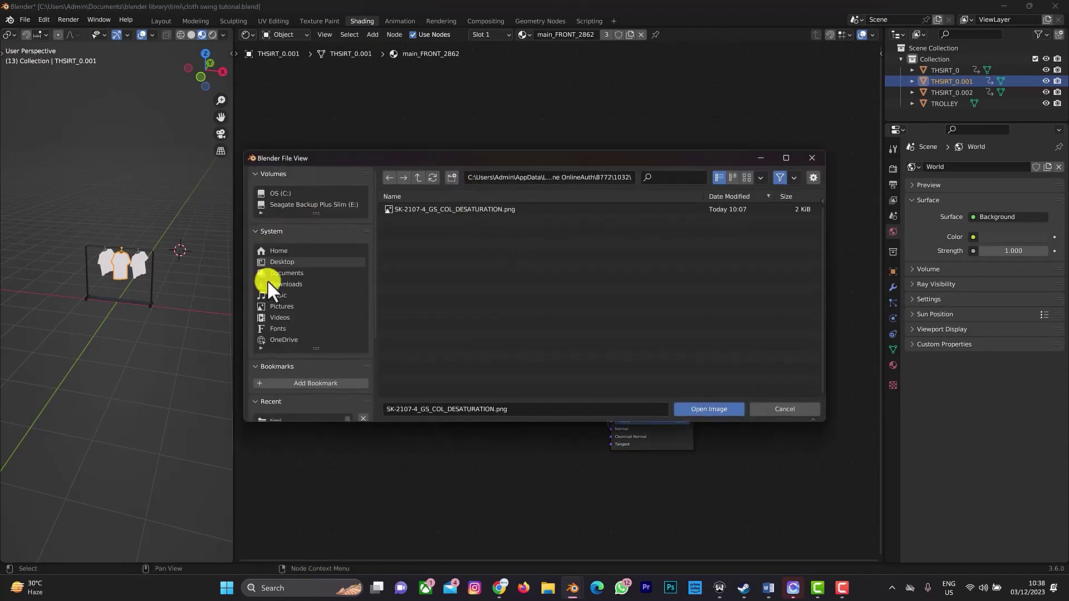
left_click(312, 204)
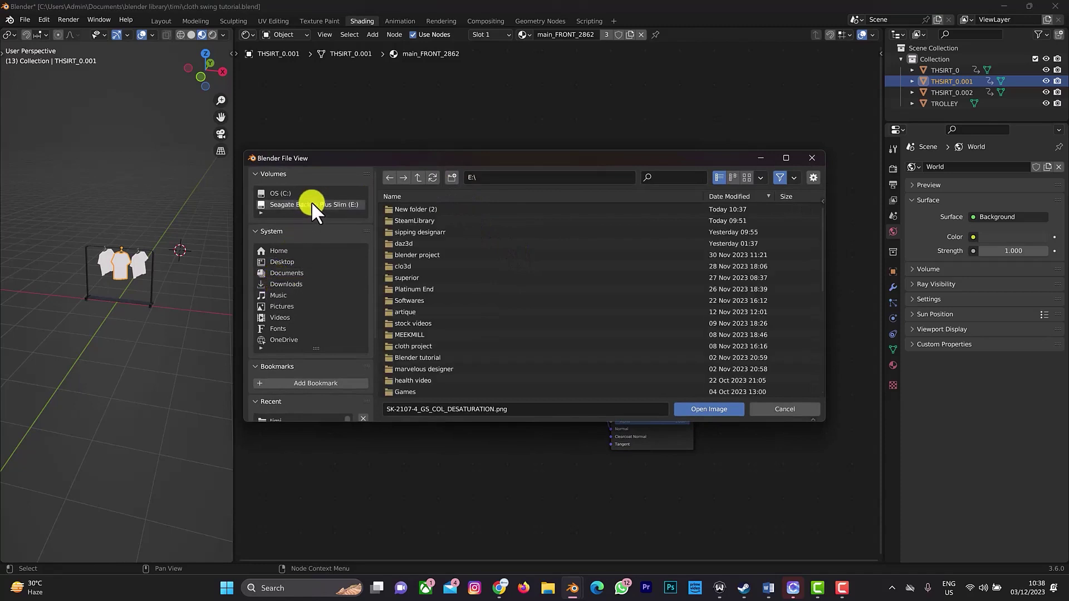
left_click(409, 207)
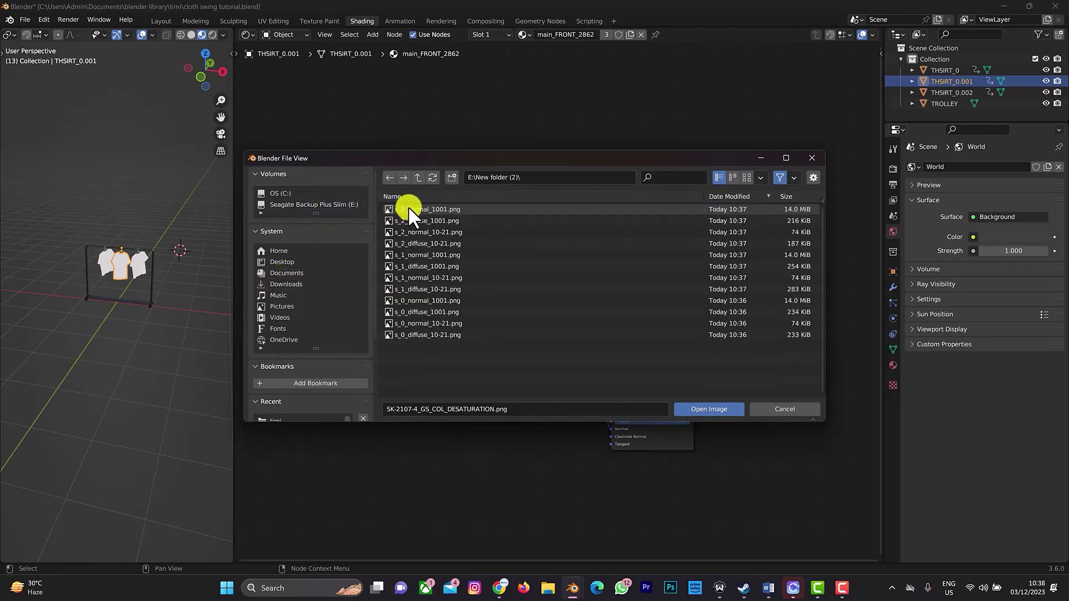
left_click(745, 177)
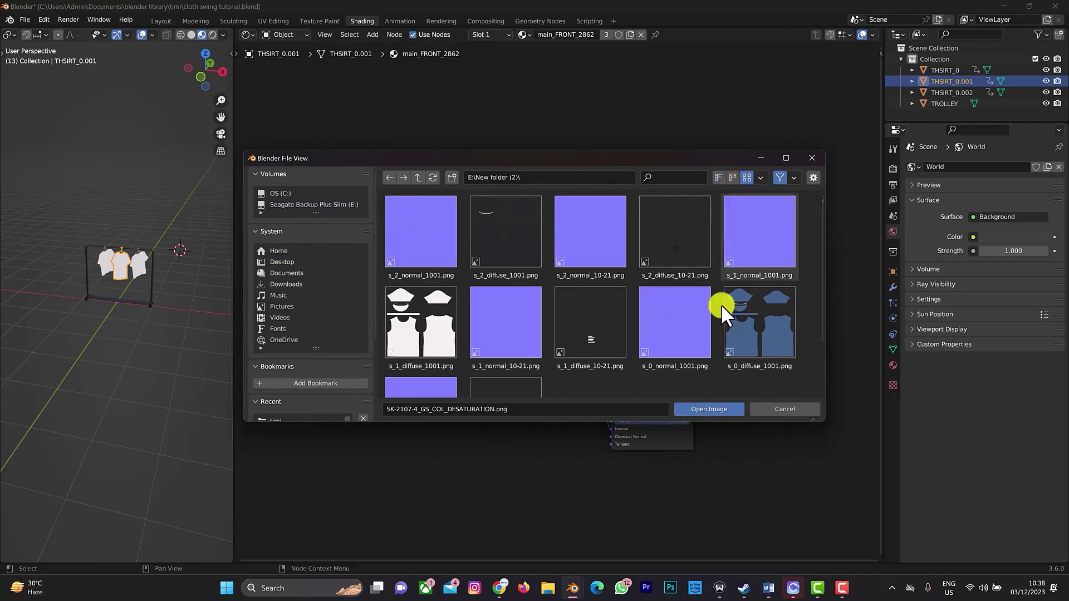
left_click(740, 329)
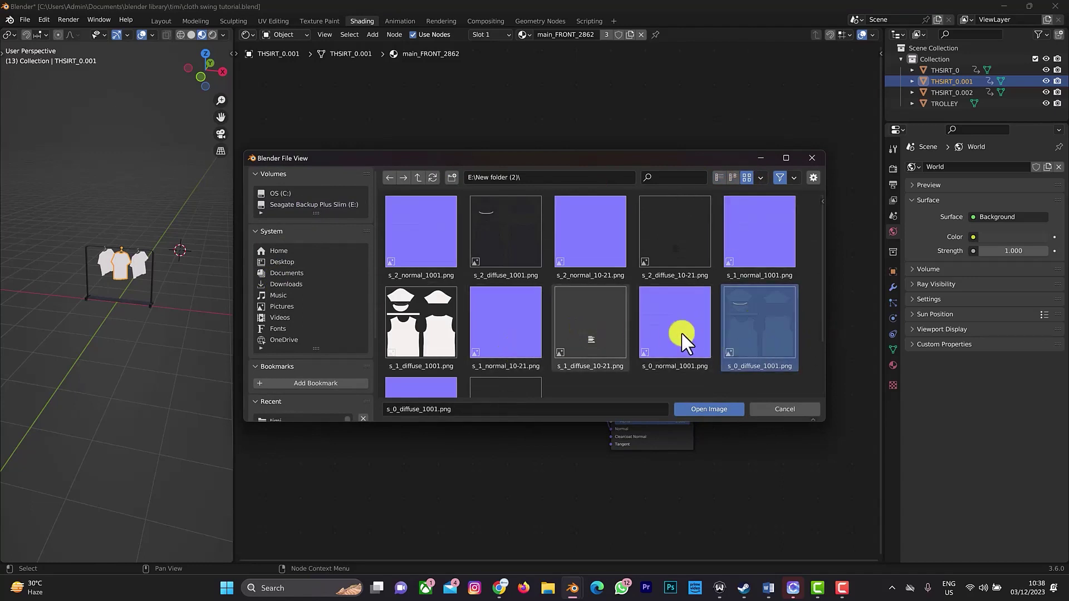
scroll(728, 316, "down", 1)
scroll(741, 297, "down", 1)
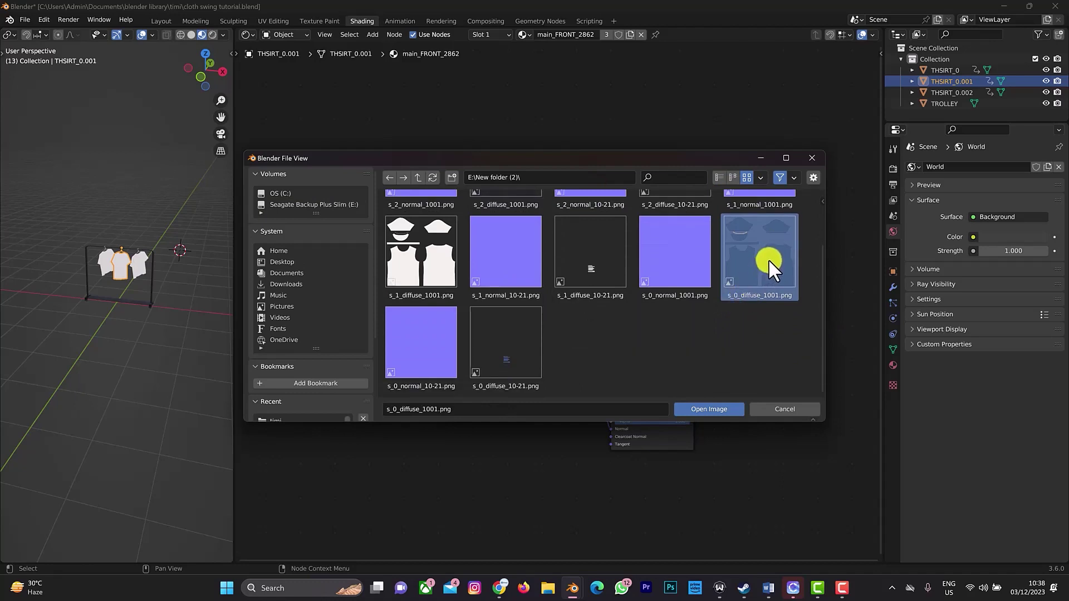
scroll(767, 259, "up", 2)
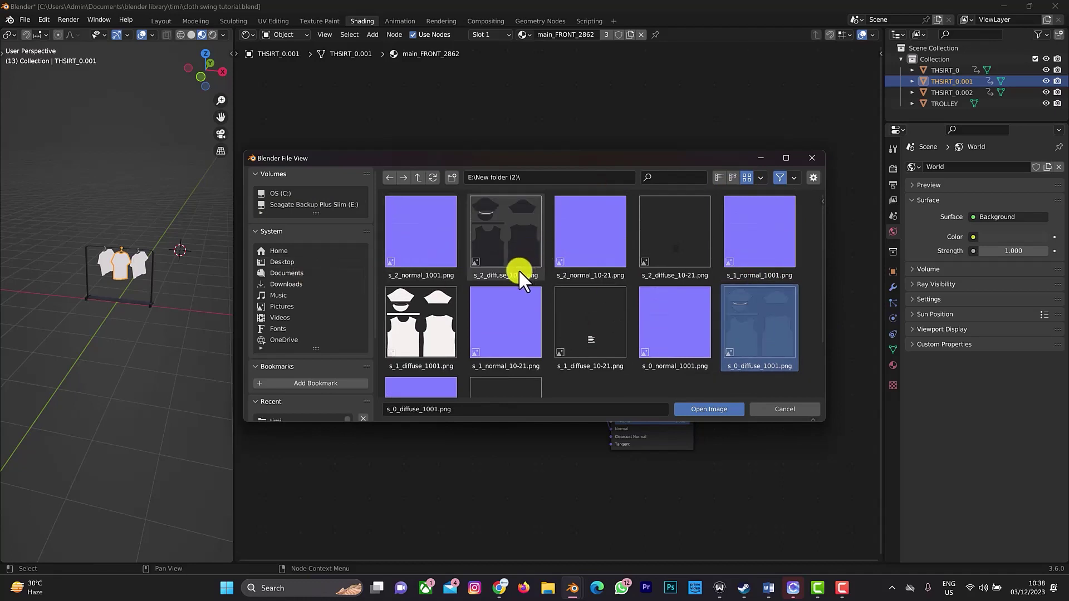
left_click(438, 259)
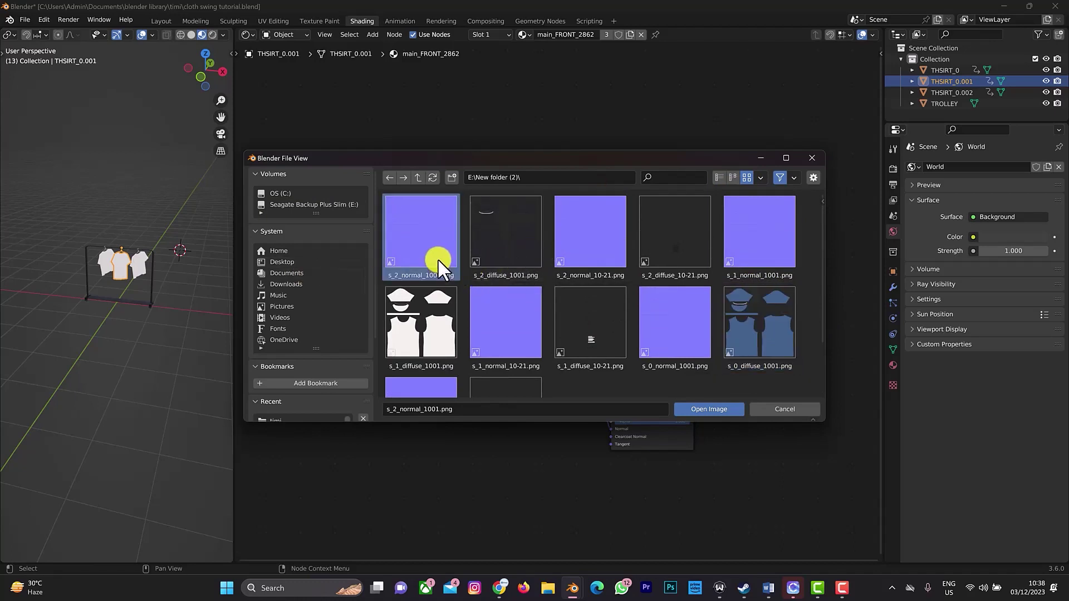
left_click(507, 243)
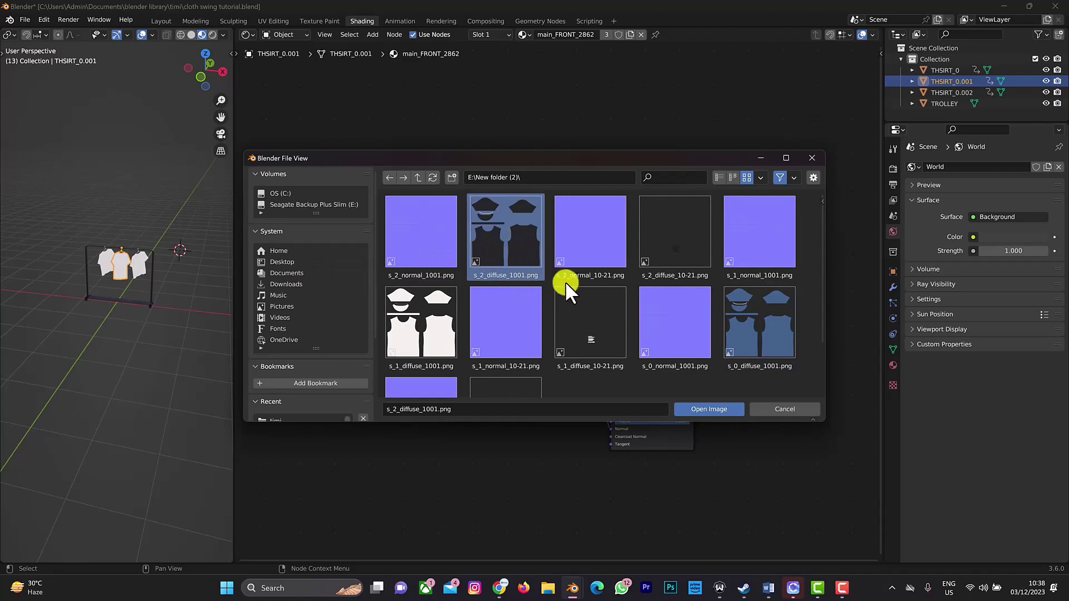
left_click(700, 408)
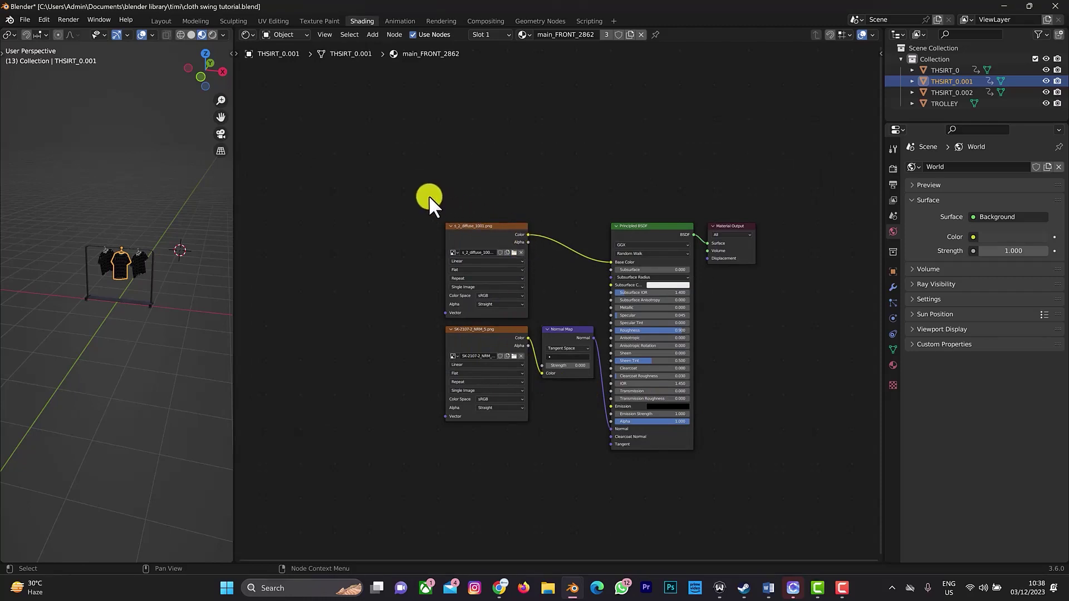
left_click_drag(429, 196, 584, 429)
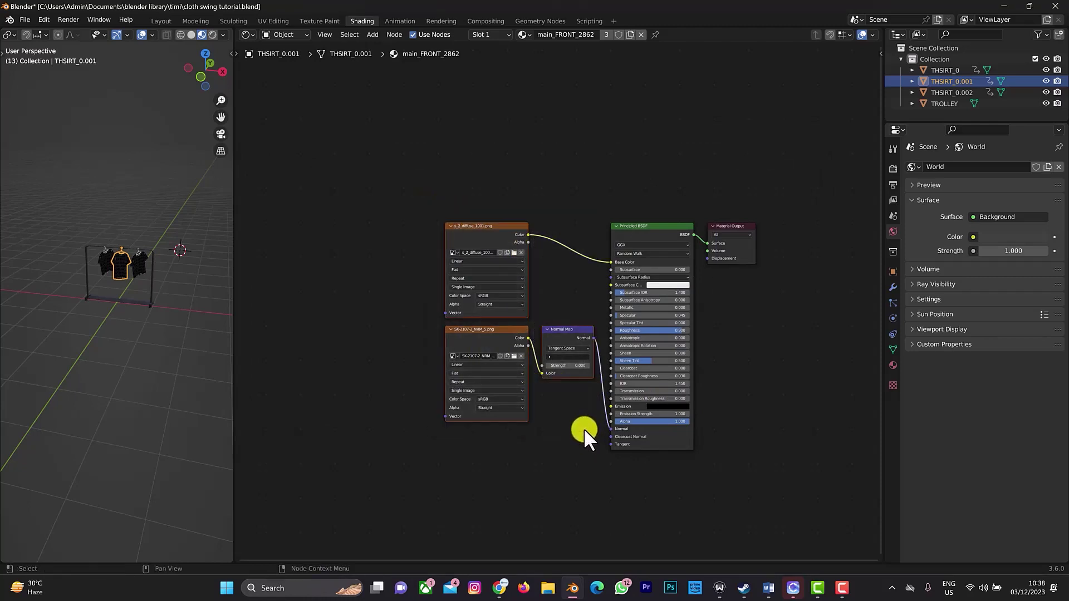
- Delete the old texture nodes and run Principled Texture Setup with s_2_normal_1001 and s_2_diffuse_1001
key("Delete")
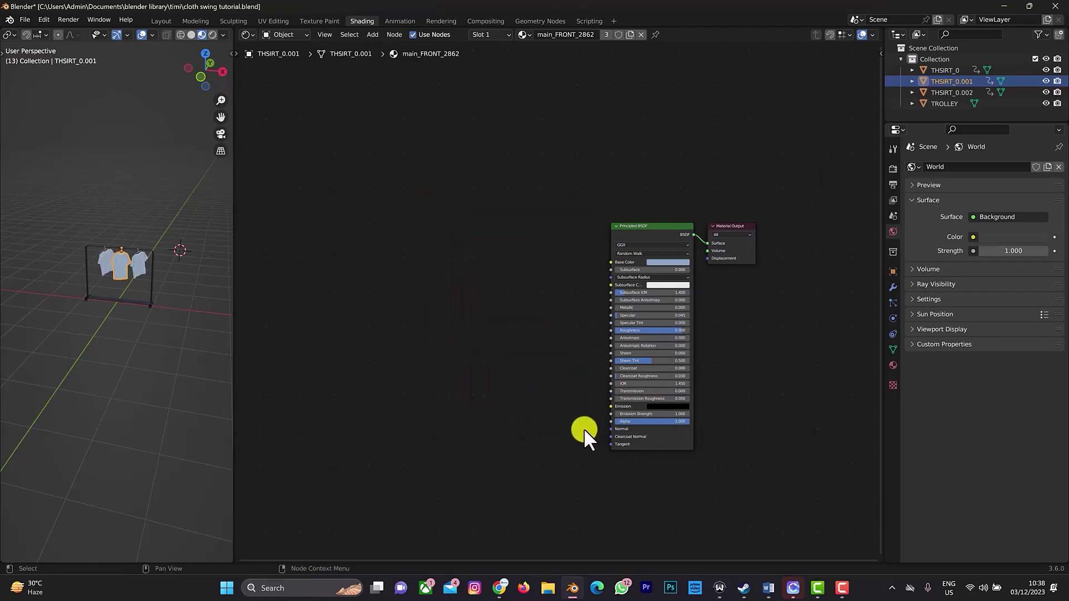
left_click(636, 229)
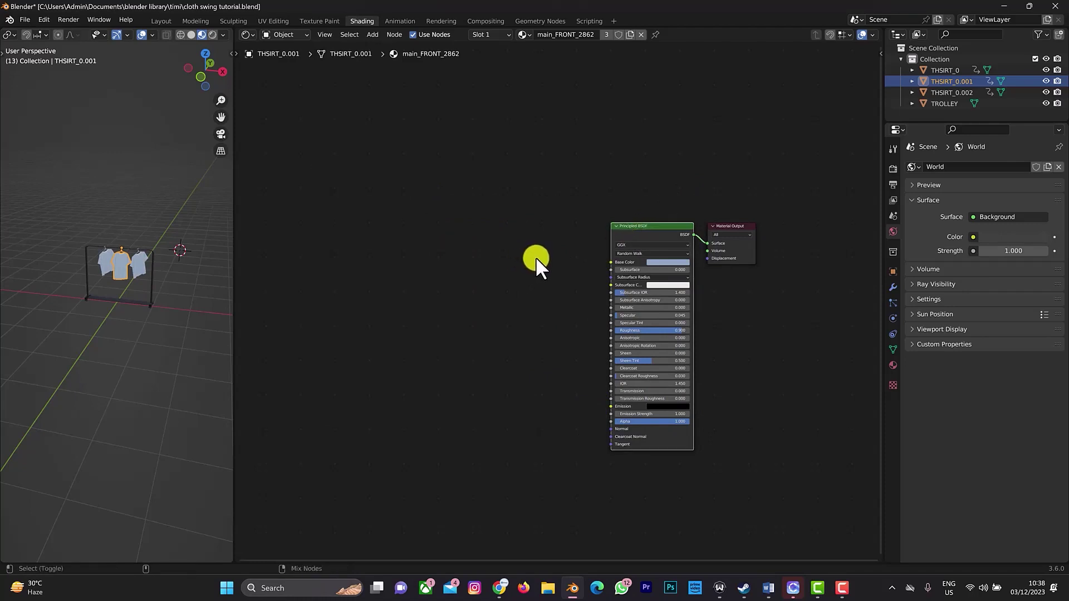
key("ctrl+shift+t")
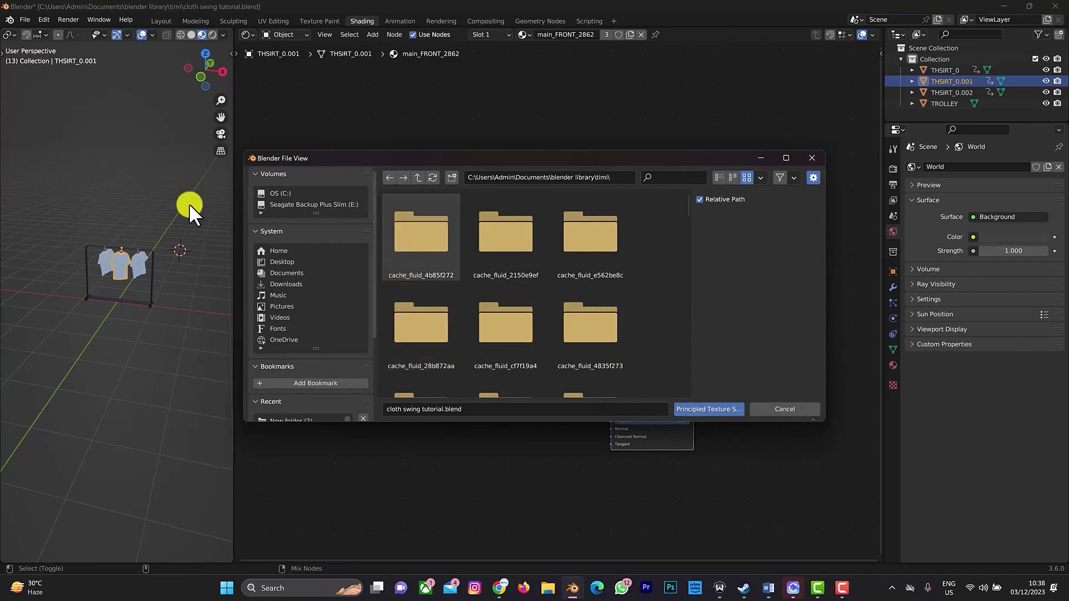
left_click(304, 204)
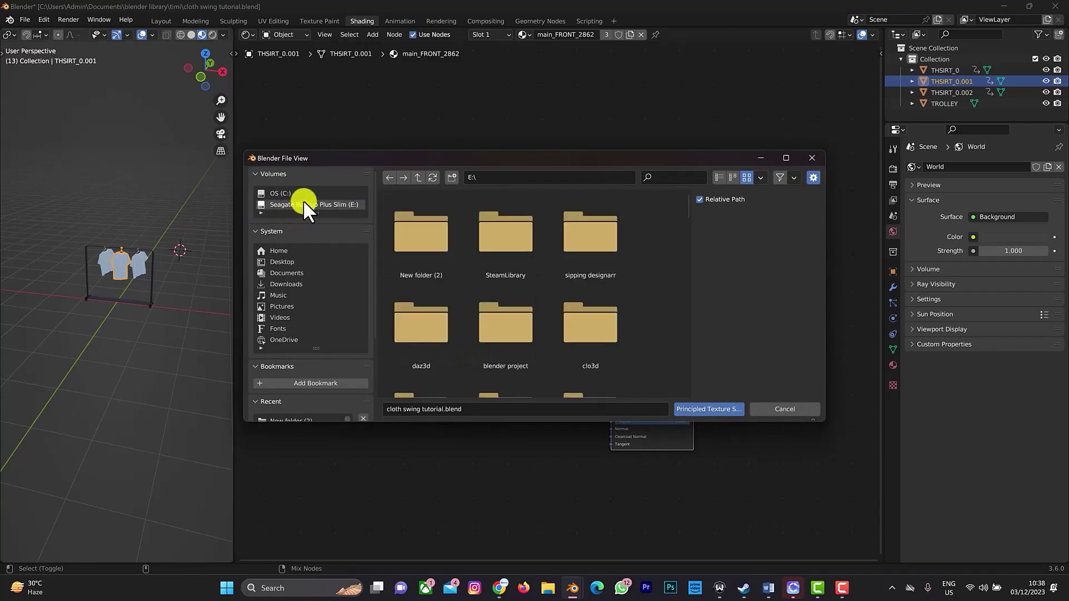
double_click(429, 240)
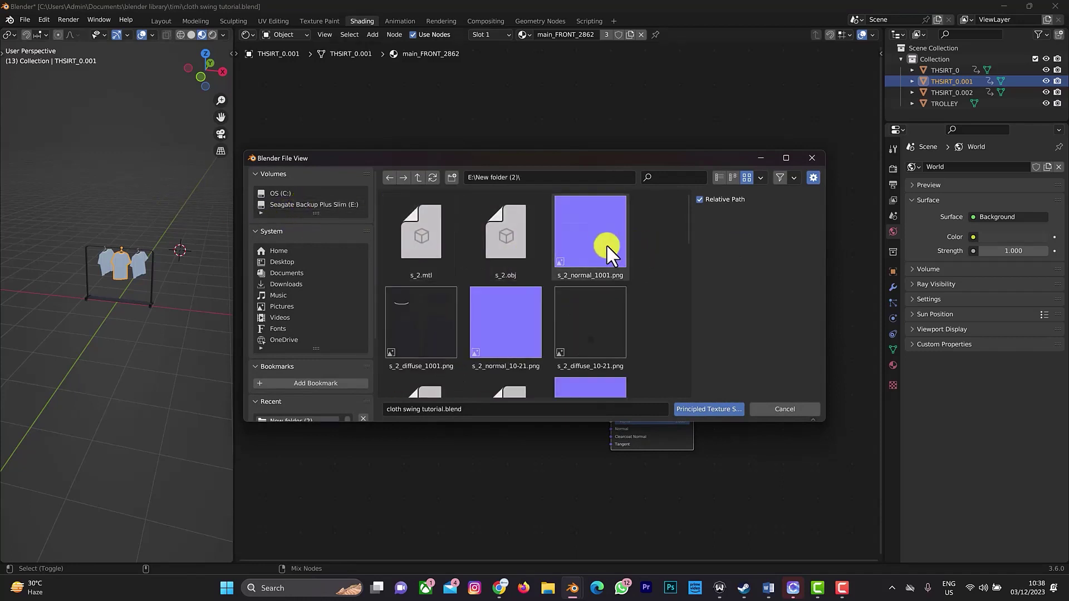
scroll(534, 317, "down", 2)
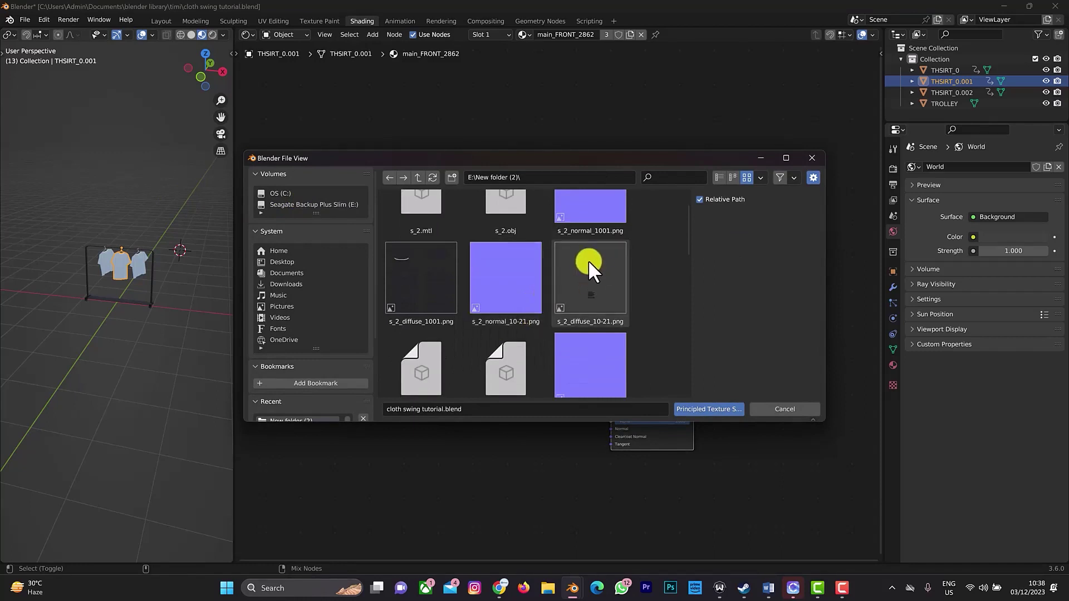
scroll(520, 286, "up", 1)
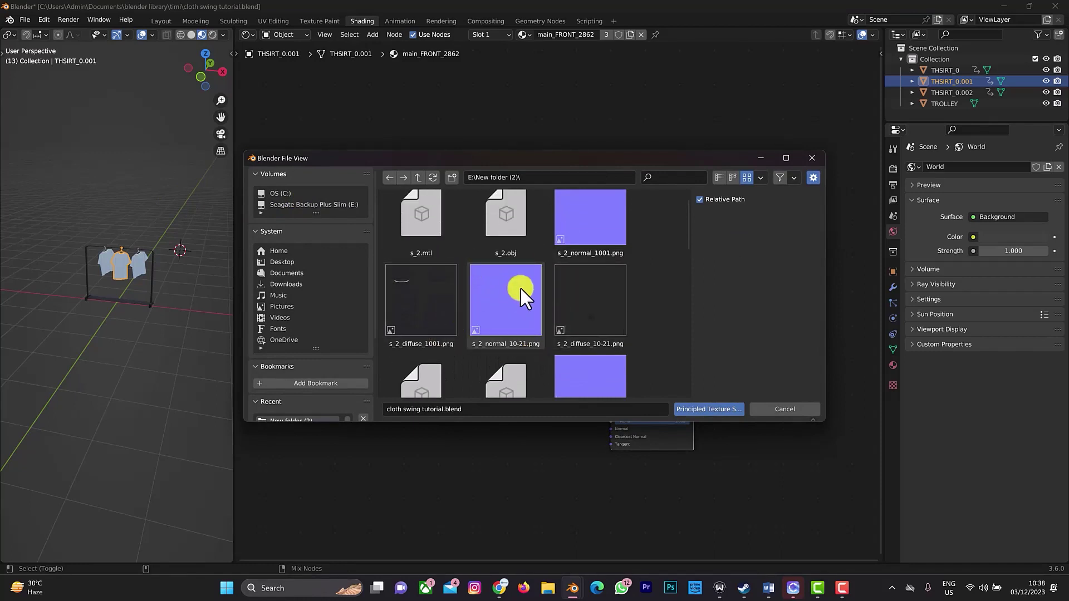
left_click(579, 232)
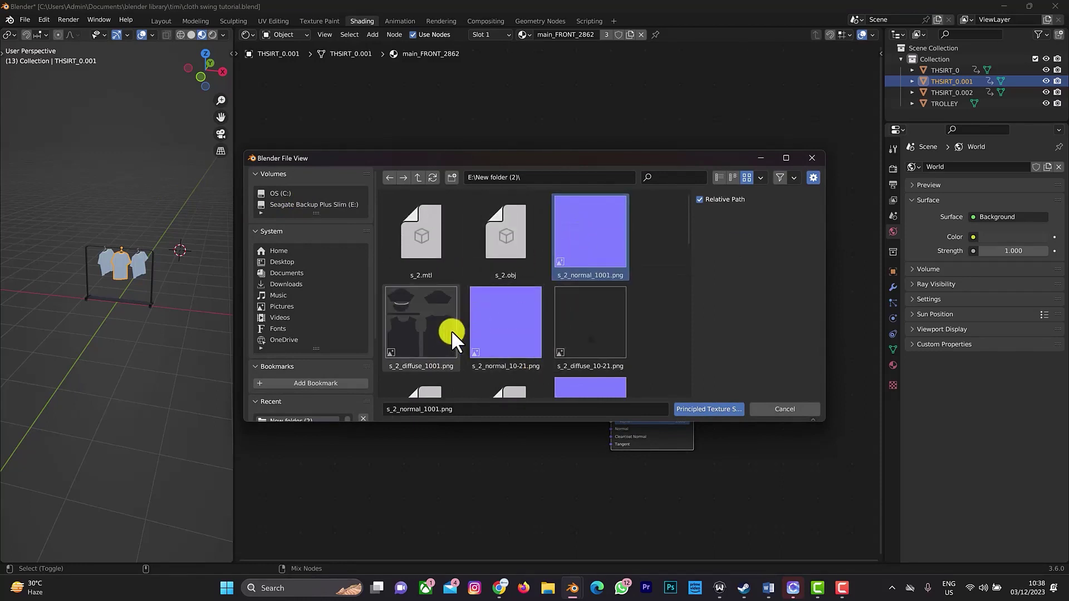
left_click(429, 324, "ctrl")
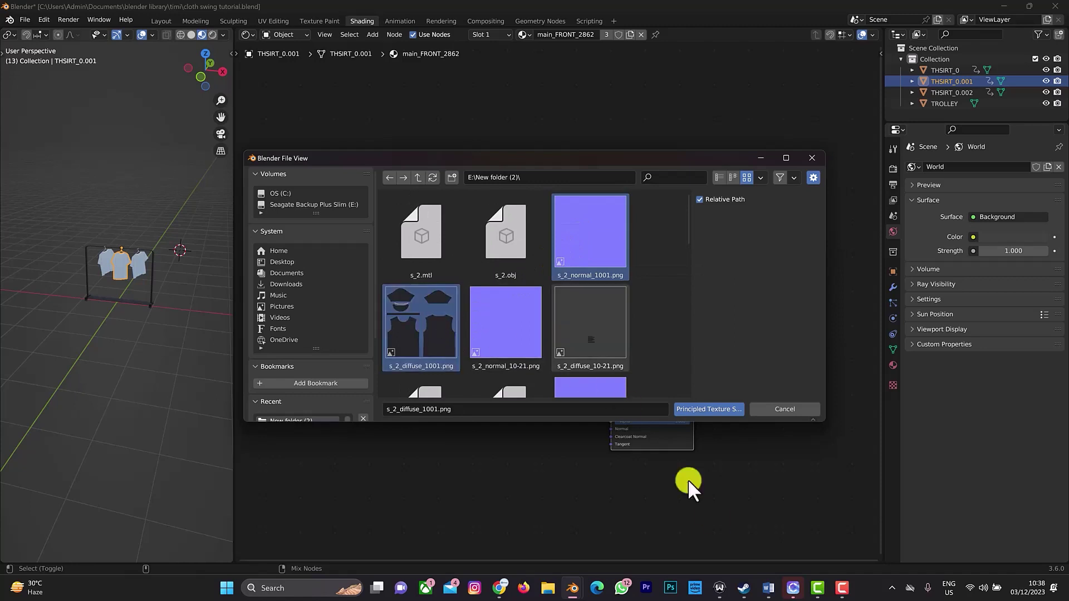
left_click(709, 408)
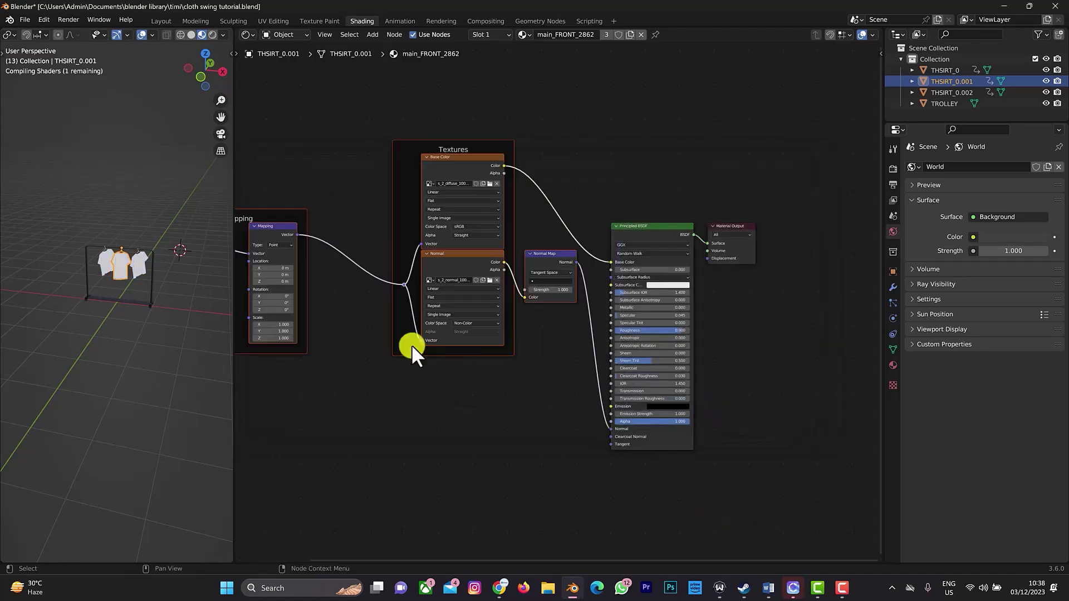
scroll(166, 265, "down", 2)
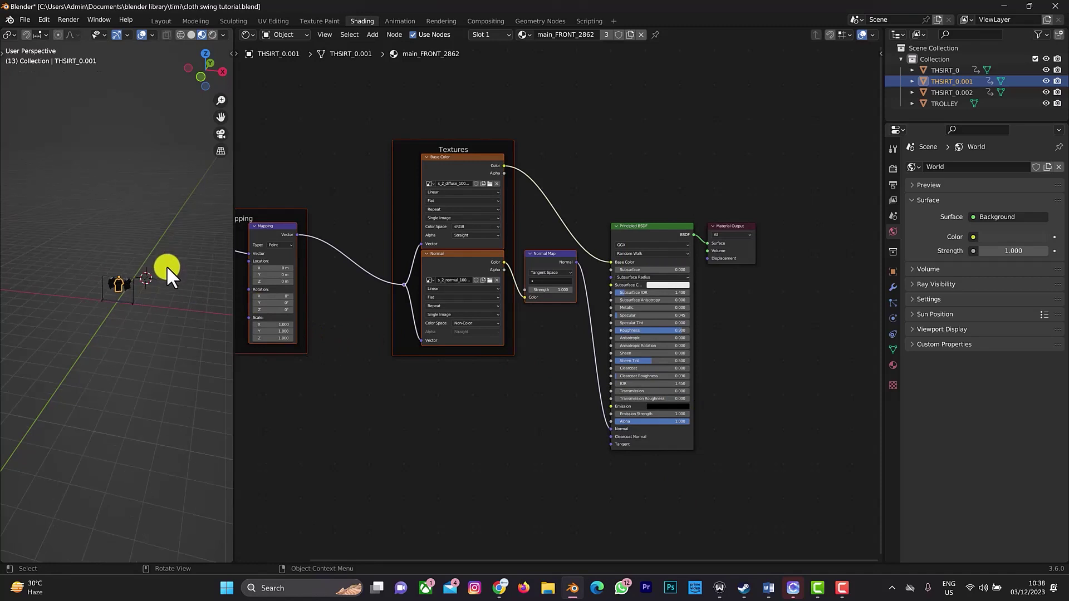
scroll(161, 263, "up", 7)
scroll(155, 245, "up", 3)
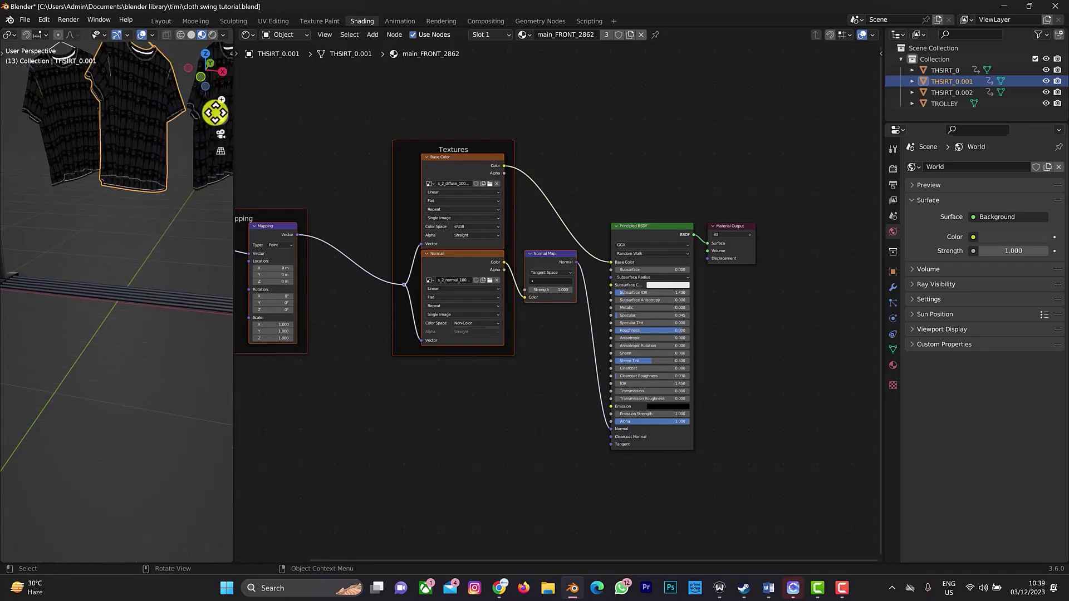
left_click_drag(220, 102, 202, 60)
middle_click_drag(171, 86, 229, 116, "ctrl")
left_click_drag(229, 116, 66, 352)
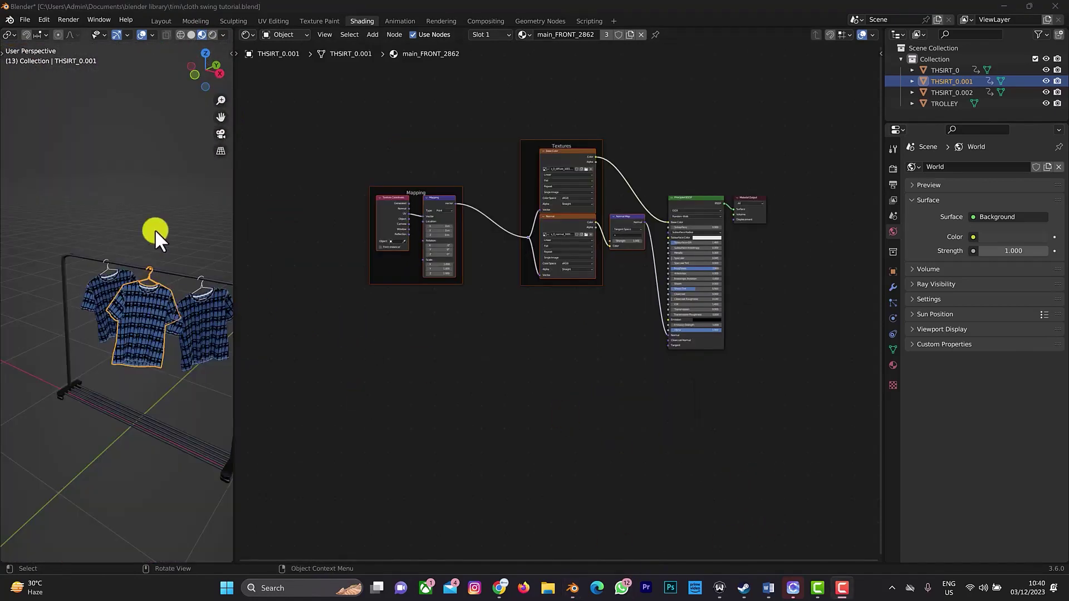
left_click_drag(218, 67, 24, 55)
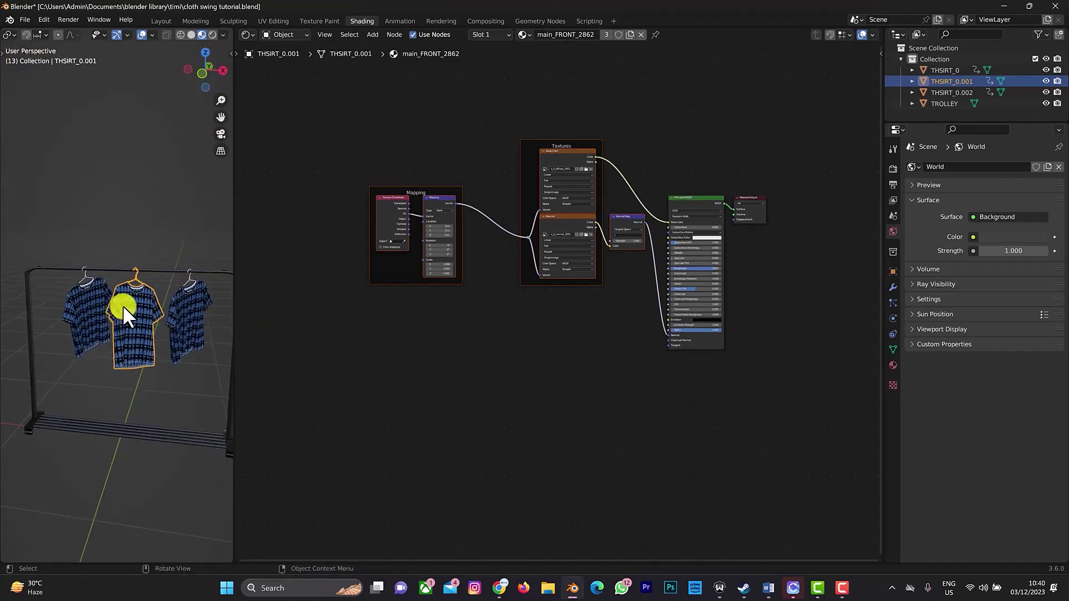
scroll(142, 261, "down", 2)
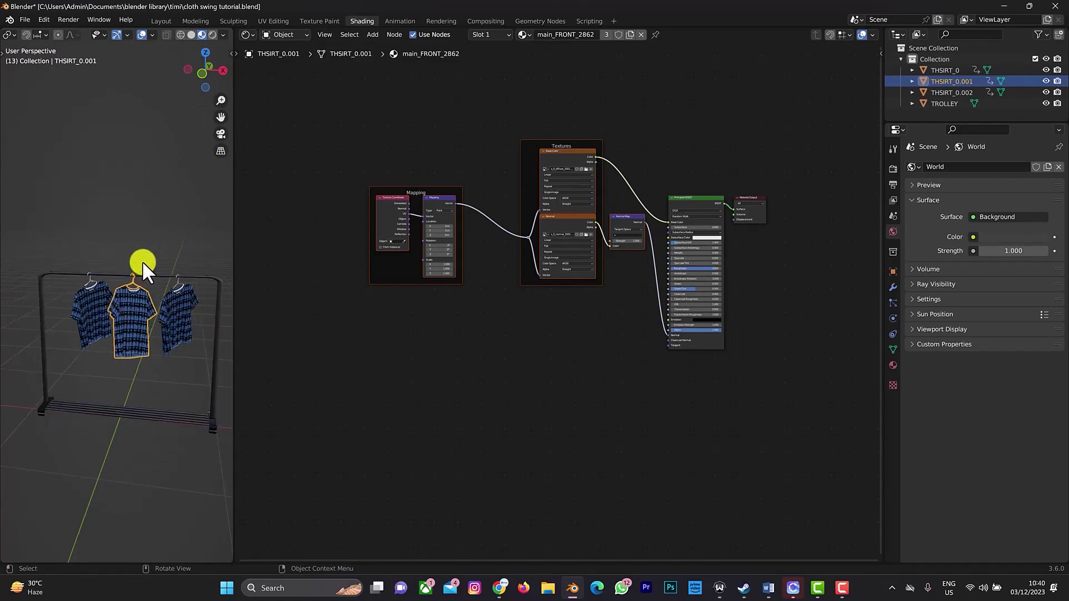
scroll(145, 268, "up", 5)
scroll(148, 266, "down", 4)
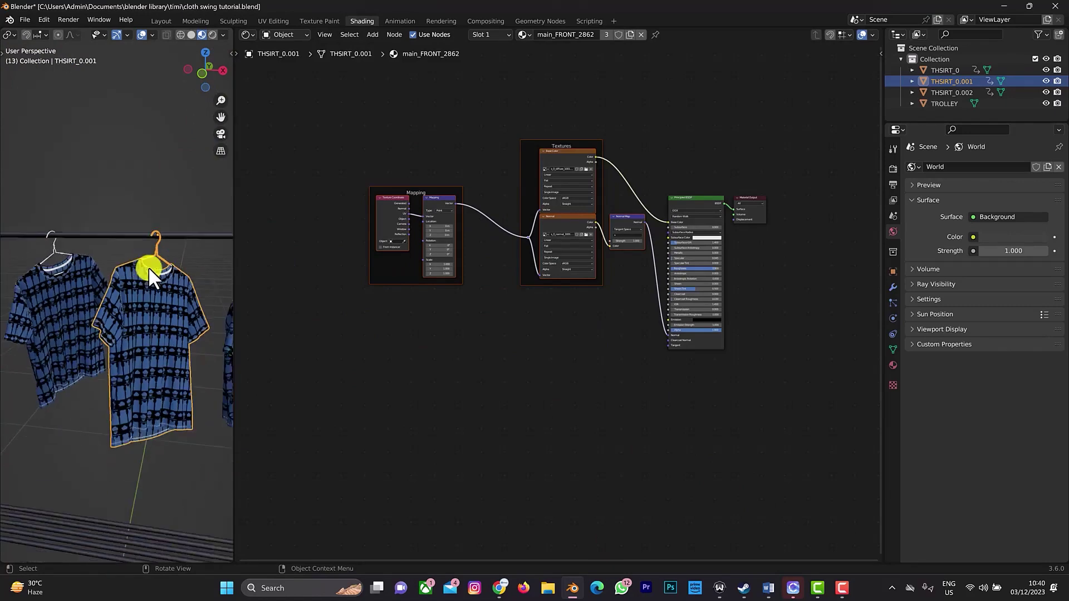
left_click_drag(220, 116, 96, 313)
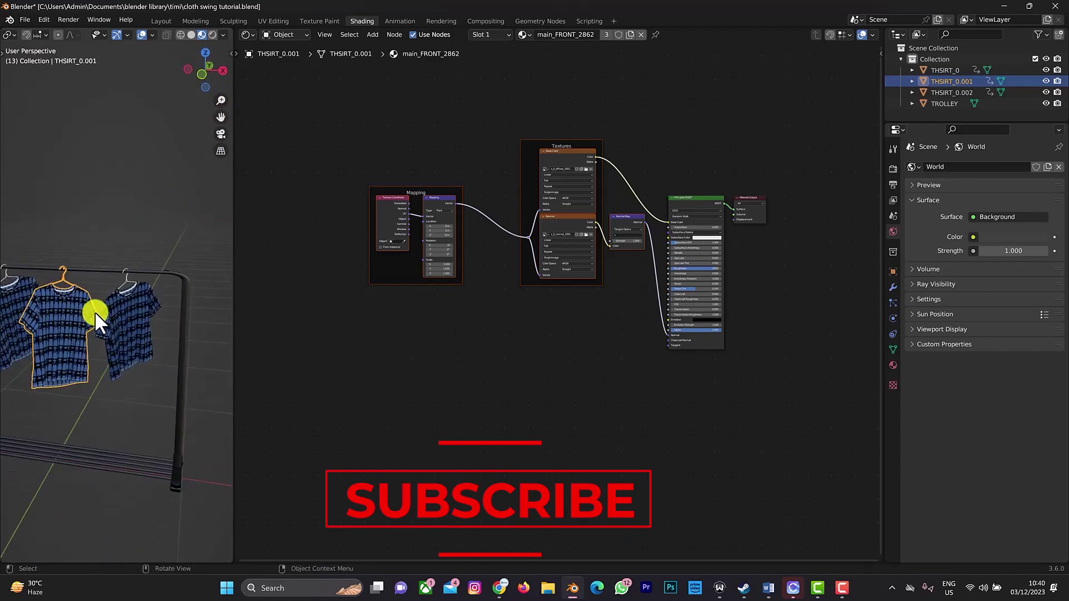
- Select the right-hand shirt THSIRT_0 and load s_1_diffuse_1001.png into its colour texture
left_click(136, 310)
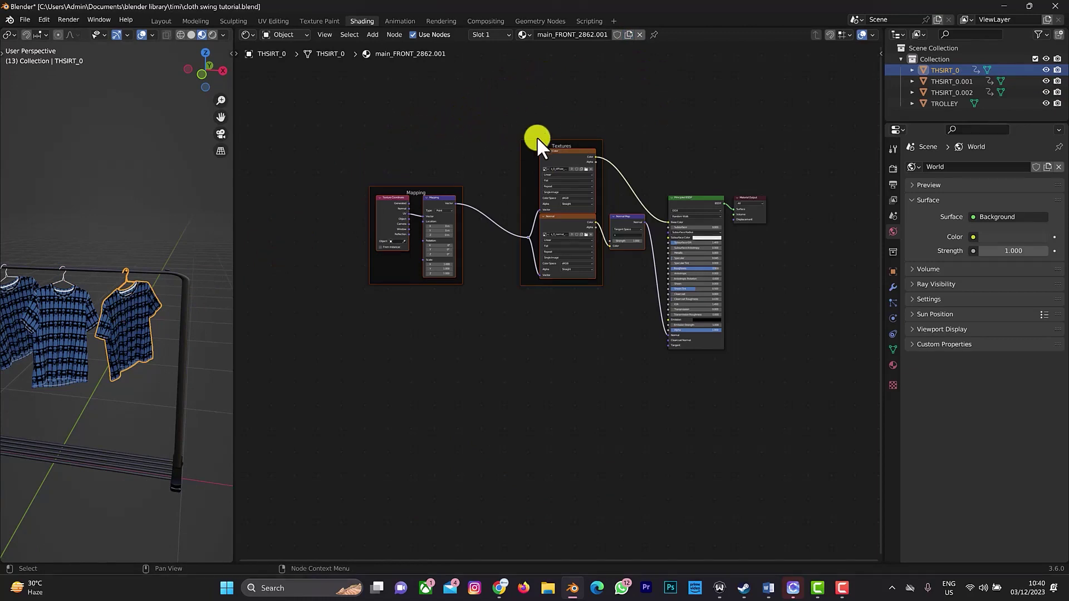
left_click(583, 168)
left_click(434, 331)
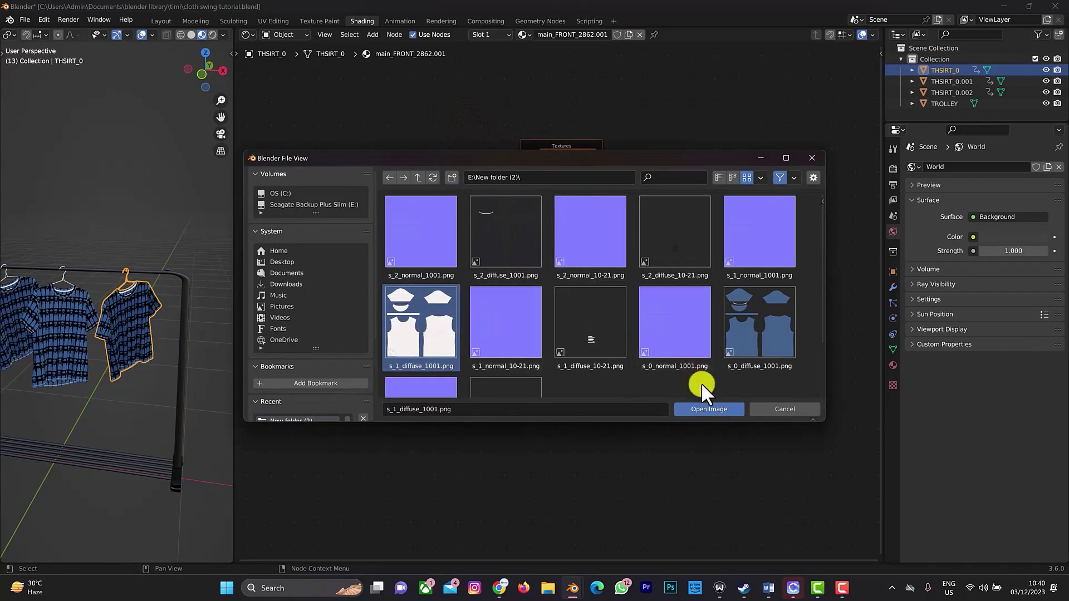
left_click(711, 409)
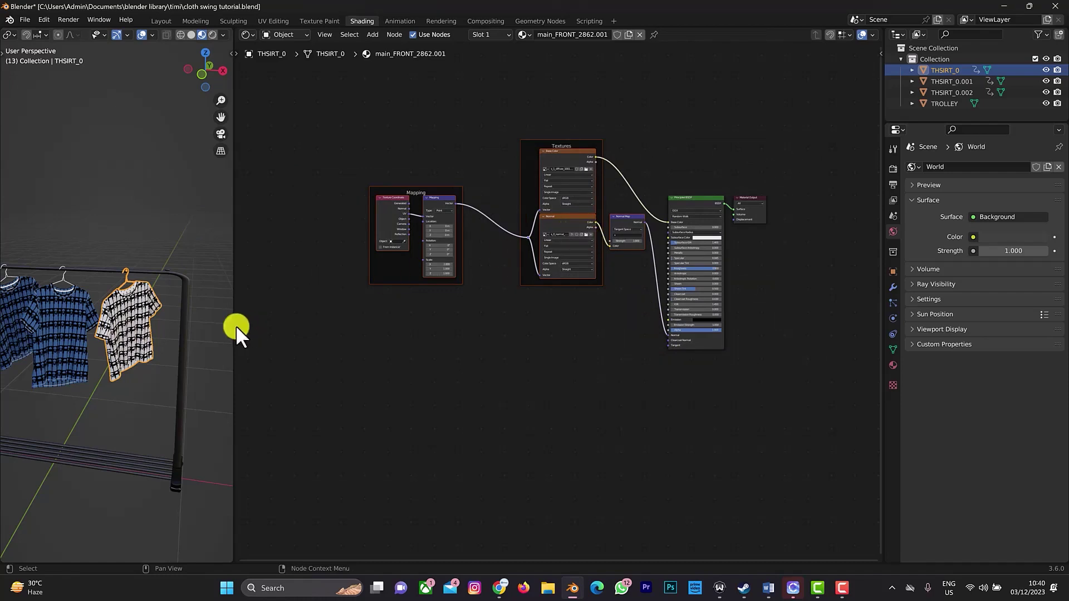
middle_click_drag(155, 293, 13, 316)
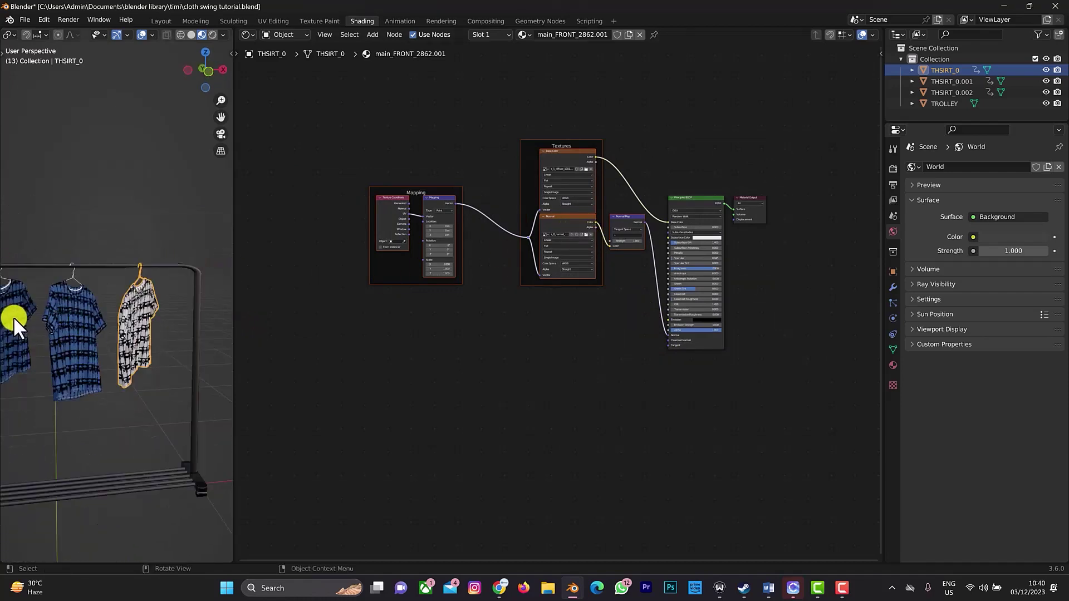
- Select the leftmost shirt THSIRT_0.002 and give it a single-user copy of the material
left_click(15, 315)
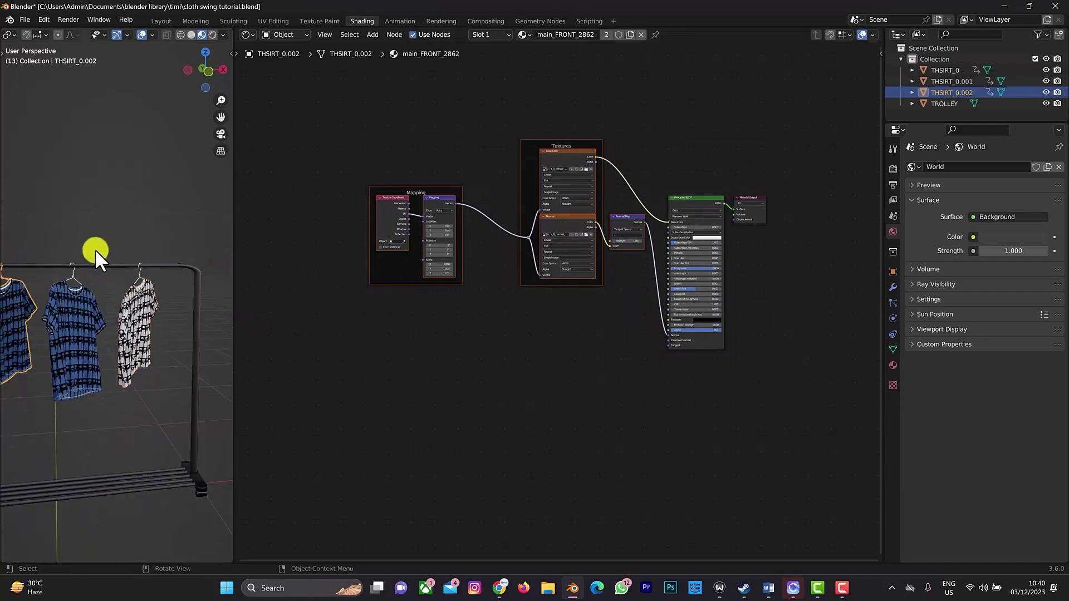
left_click_drag(221, 116, 395, 179)
scroll(196, 272, "up", 3)
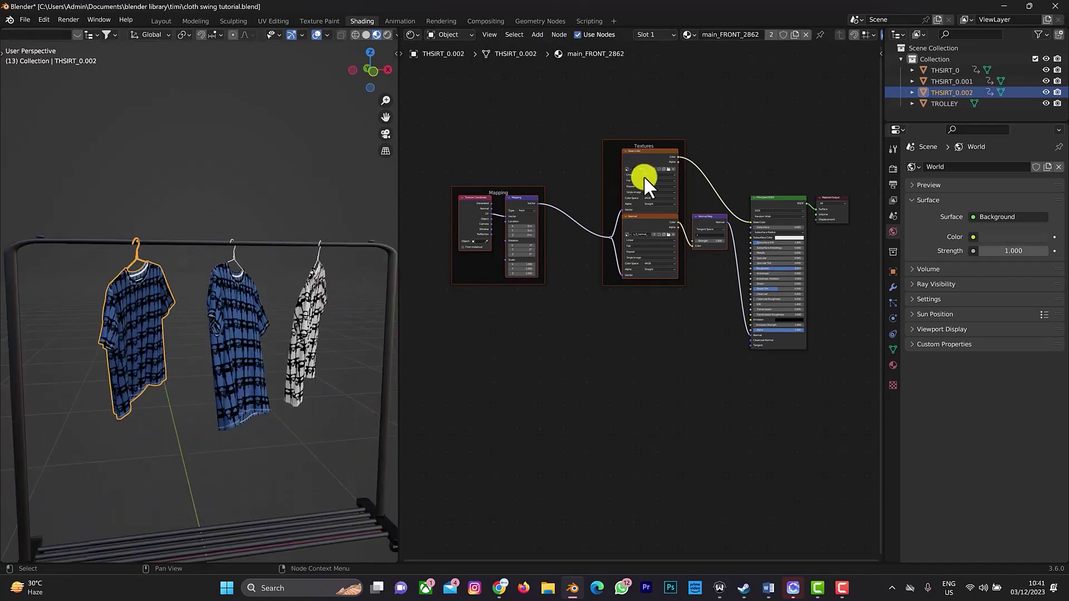
left_click(794, 34)
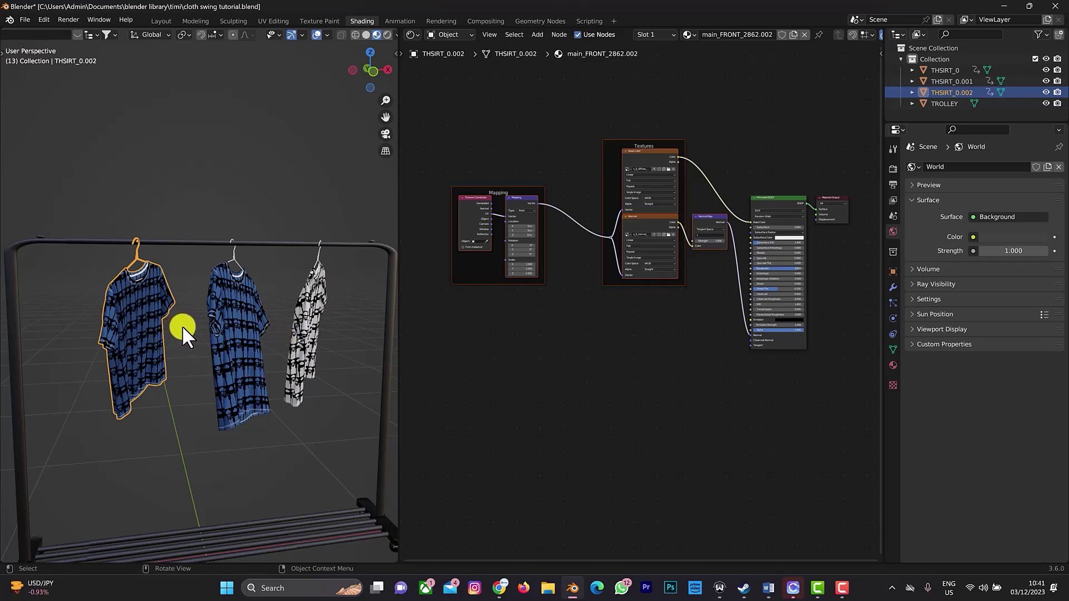
- Load s_2_diffuse_1001.png into its Base Color image node, turning the shirt black
left_click(667, 166)
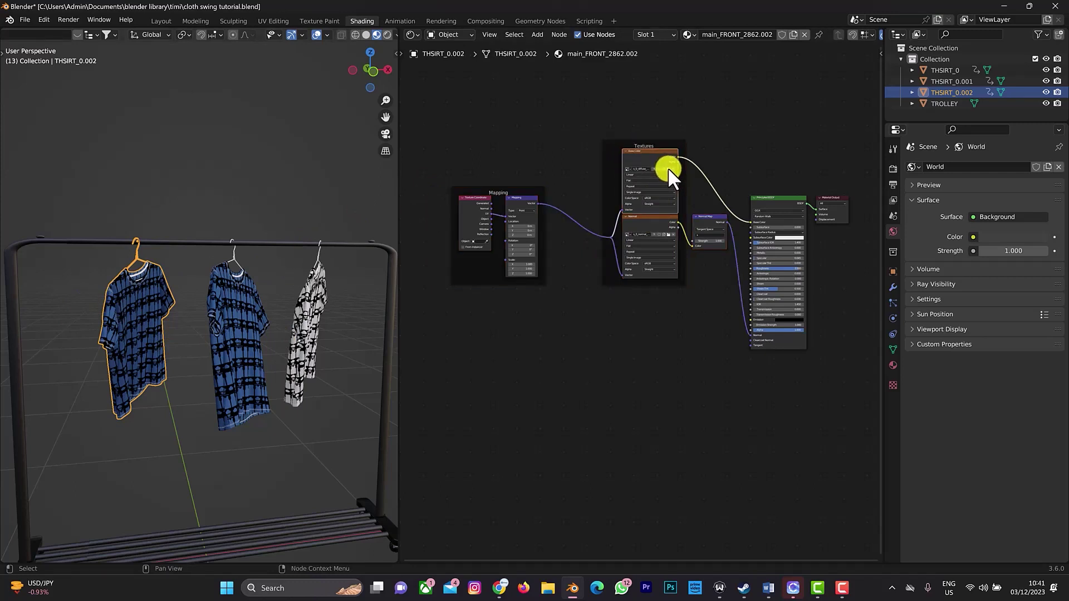
left_click(667, 167)
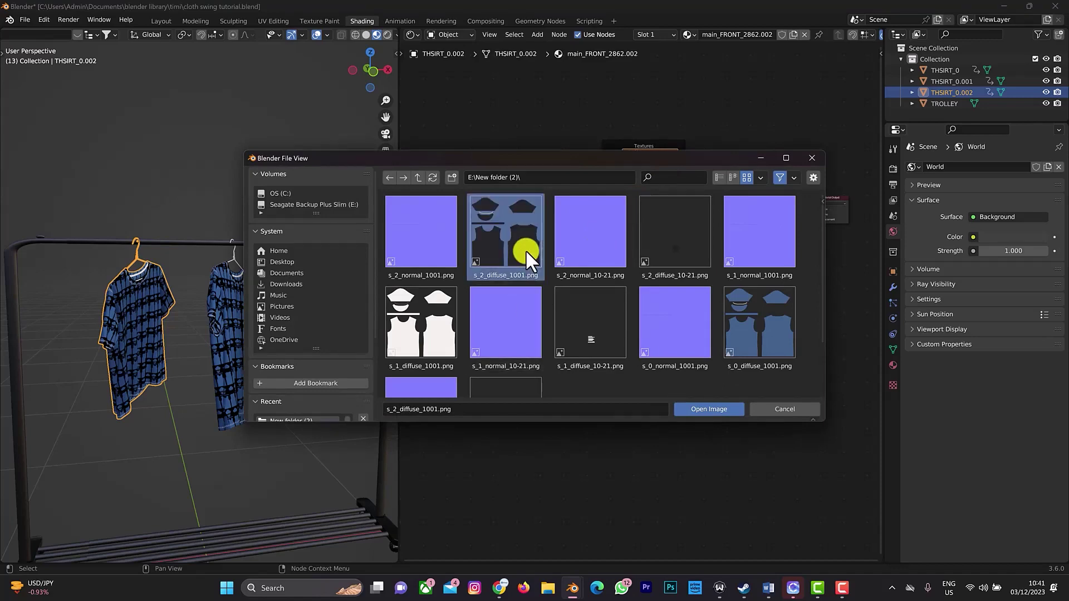
left_click(713, 408)
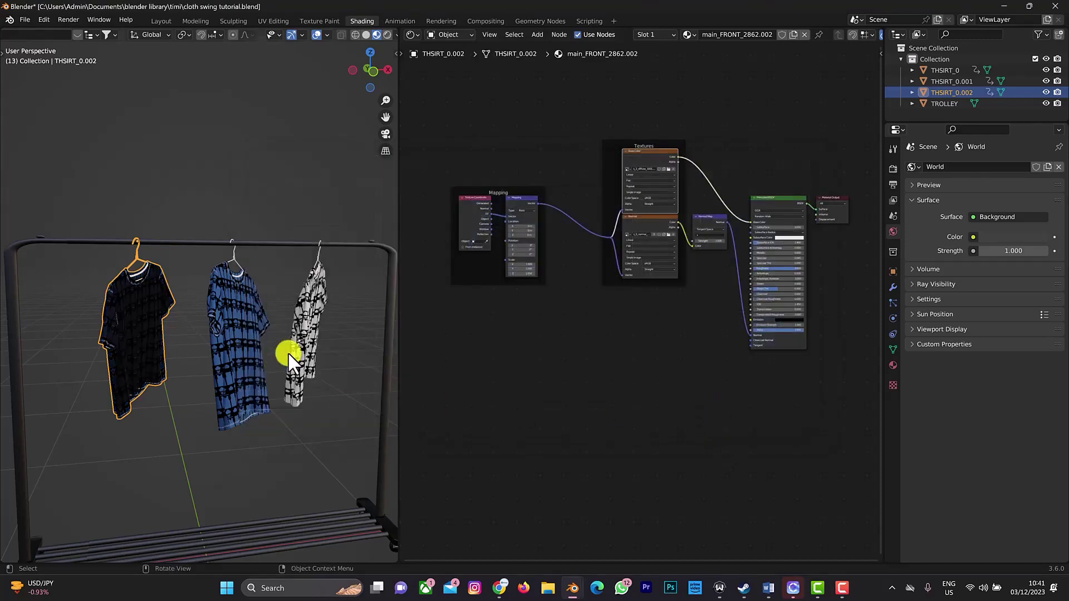
scroll(253, 315, "up", 4)
scroll(253, 316, "down", 10)
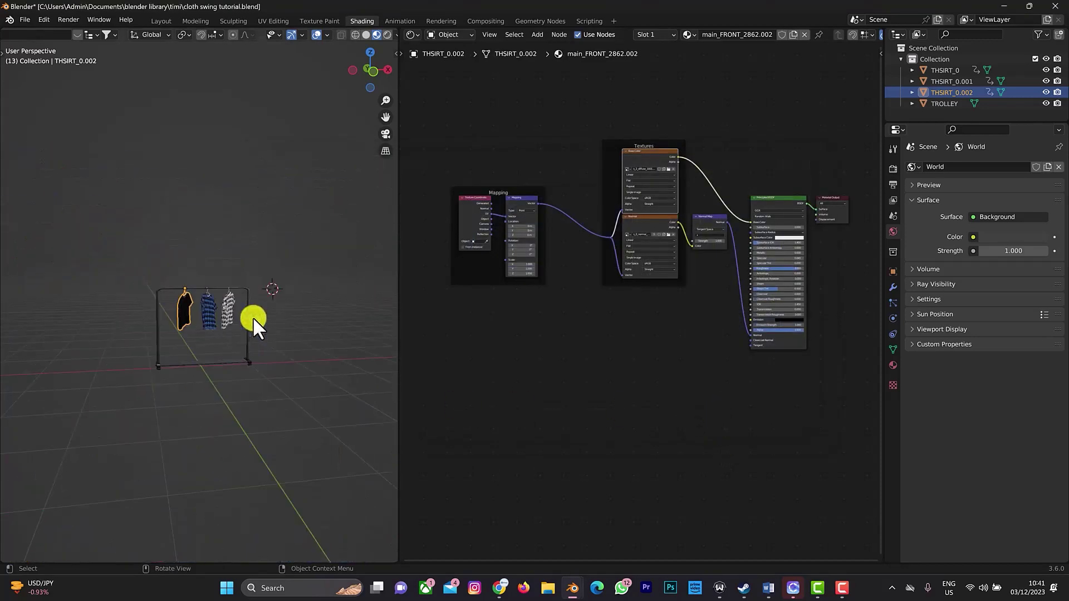
scroll(239, 329, "up", 1)
scroll(234, 318, "up", 5)
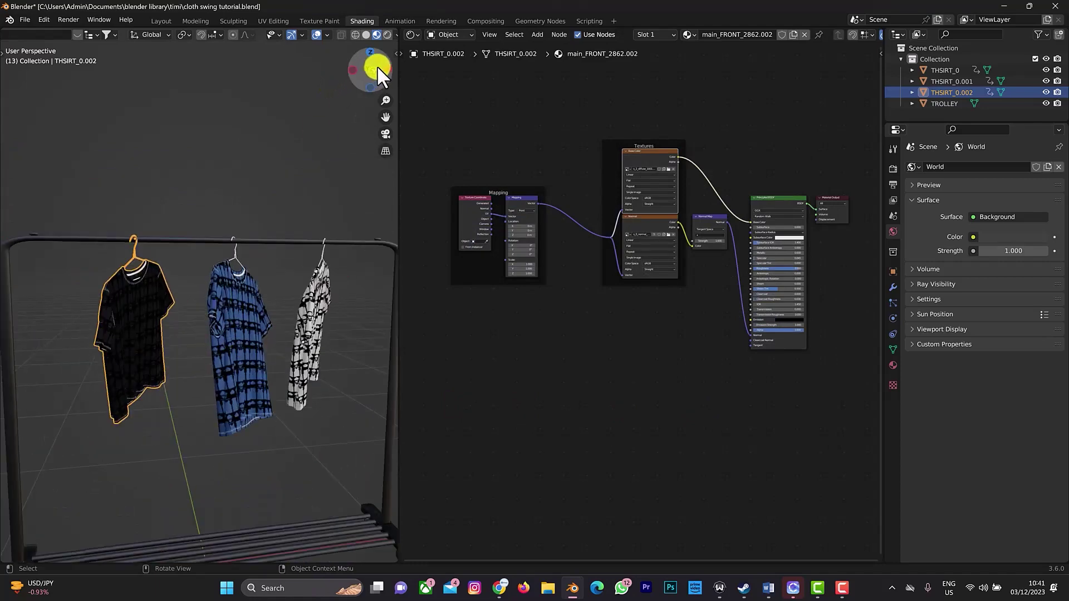
left_click_drag(373, 65, 326, 59)
- In the Layout workspace, play the shirts' swing animation and pause it at frame 163
left_click(163, 20)
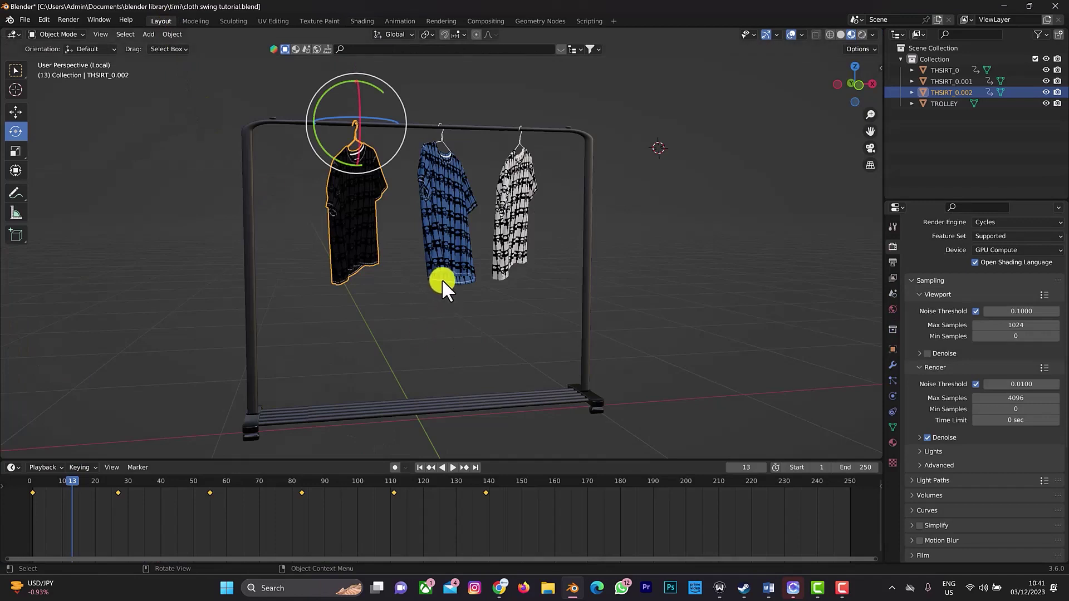
scroll(442, 279, "down", 2)
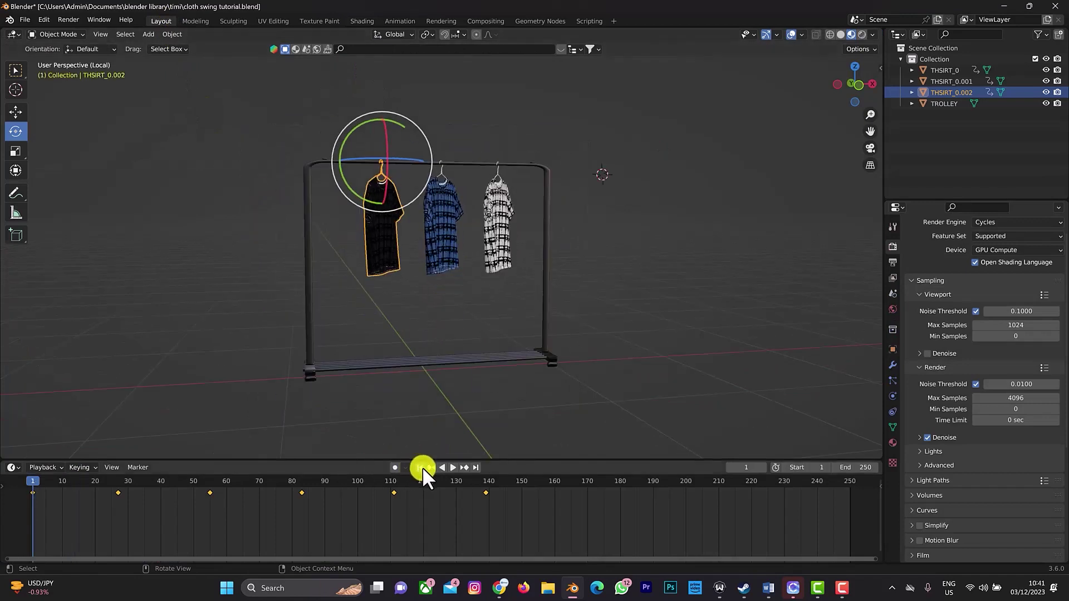
left_click(450, 467)
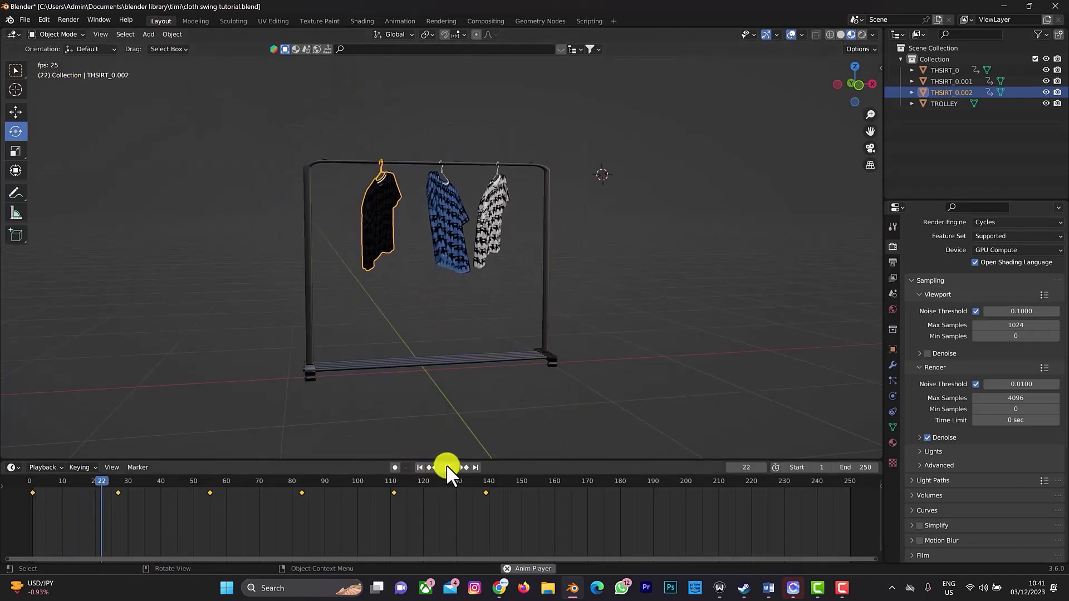
left_click_drag(876, 86, 857, 106)
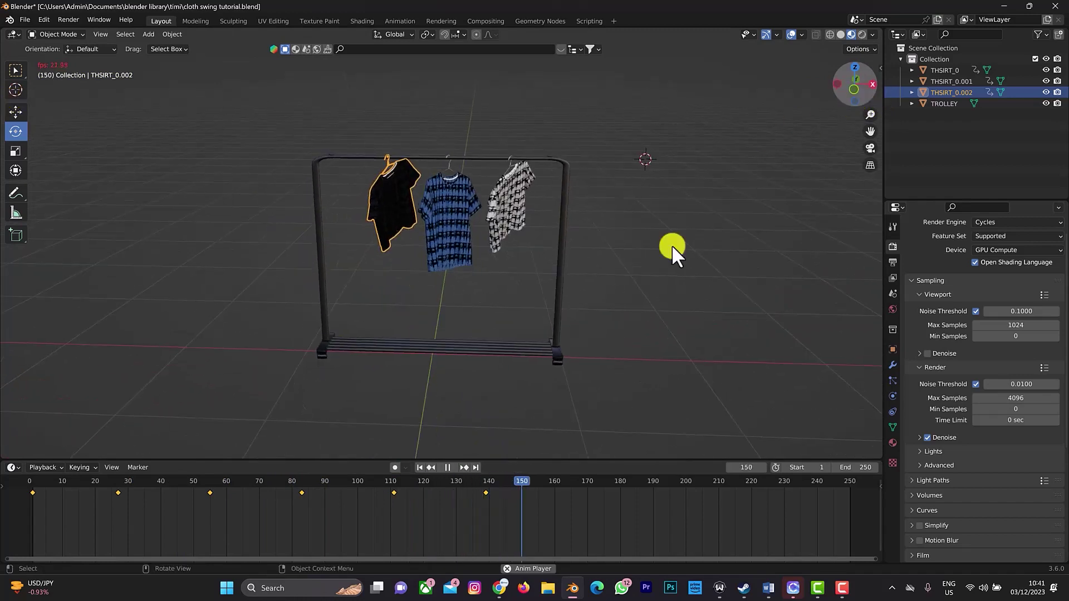
left_click(447, 467)
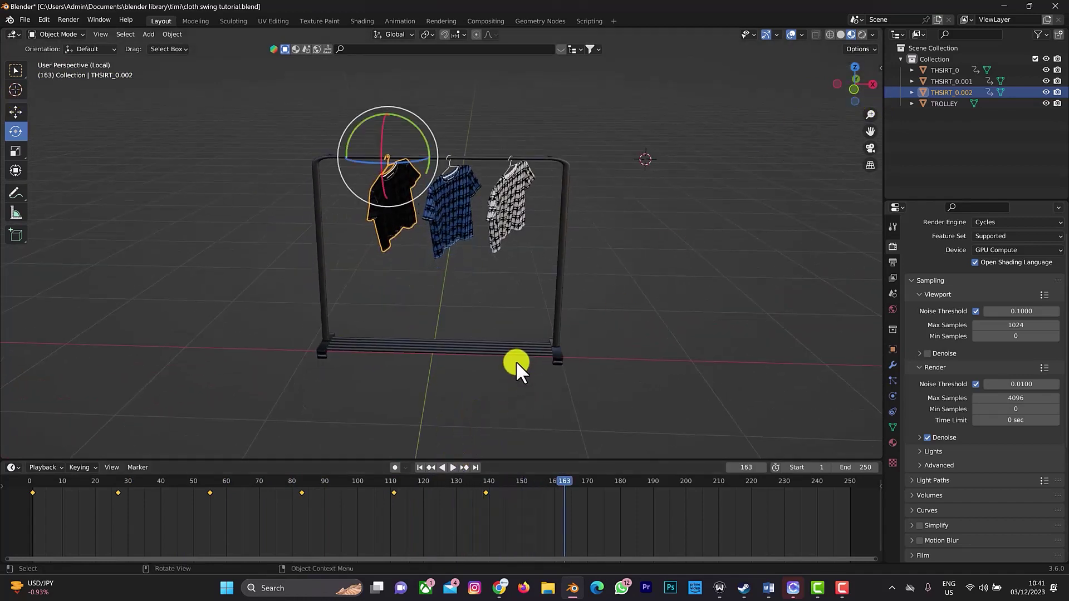